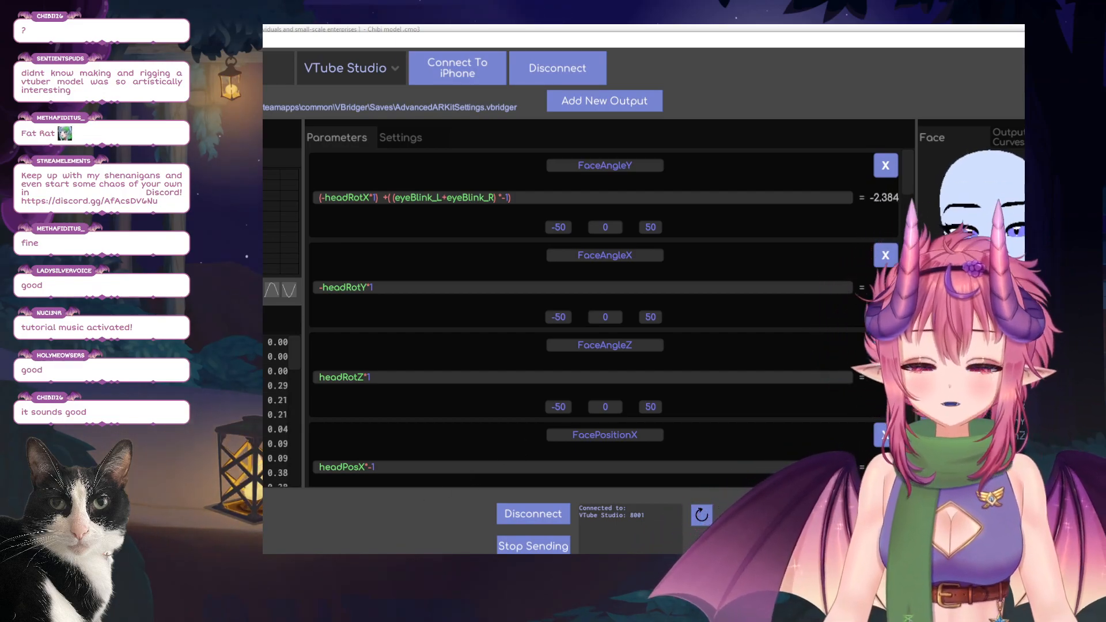
Switch from VBridger to Live2D Cubism Editor, where the Chibi model is open, and focus on the face's mouth area.
{"action": "key", "text": "alt+Tab"}
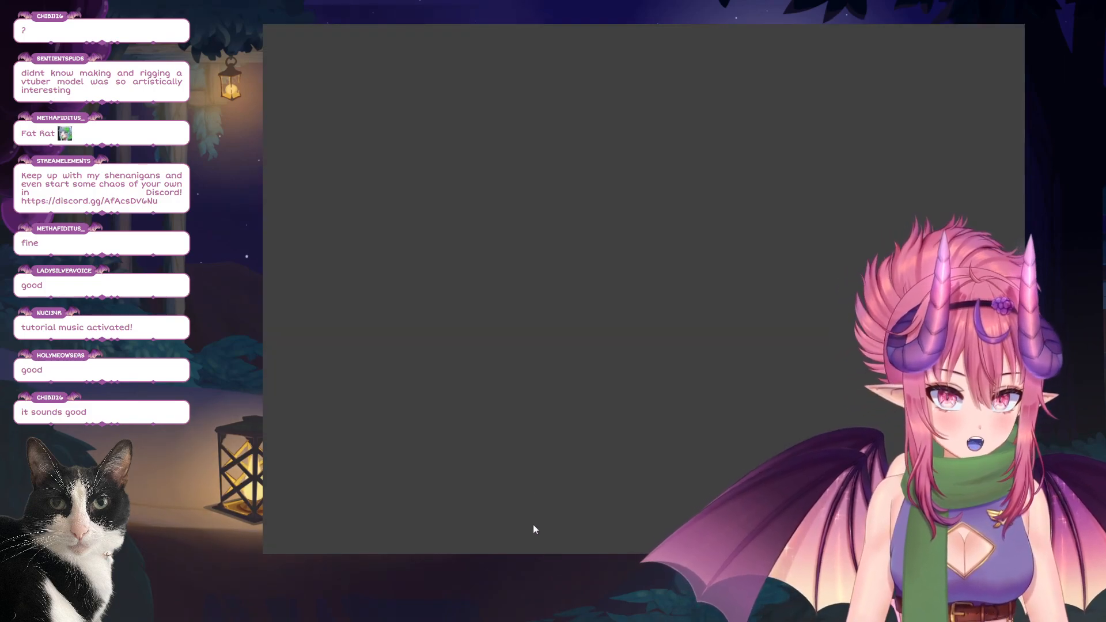
{"action": "key", "text": "alt+Tab"}
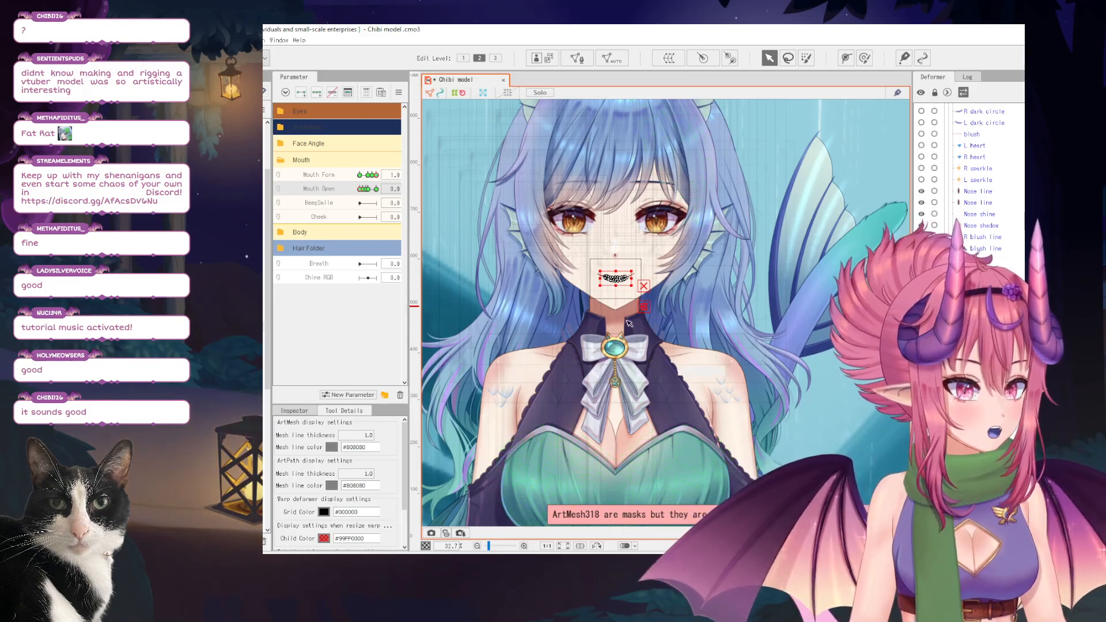
{"action": "scroll", "coordinate": [615, 286], "scroll_direction": "up", "scroll_amount": 6}
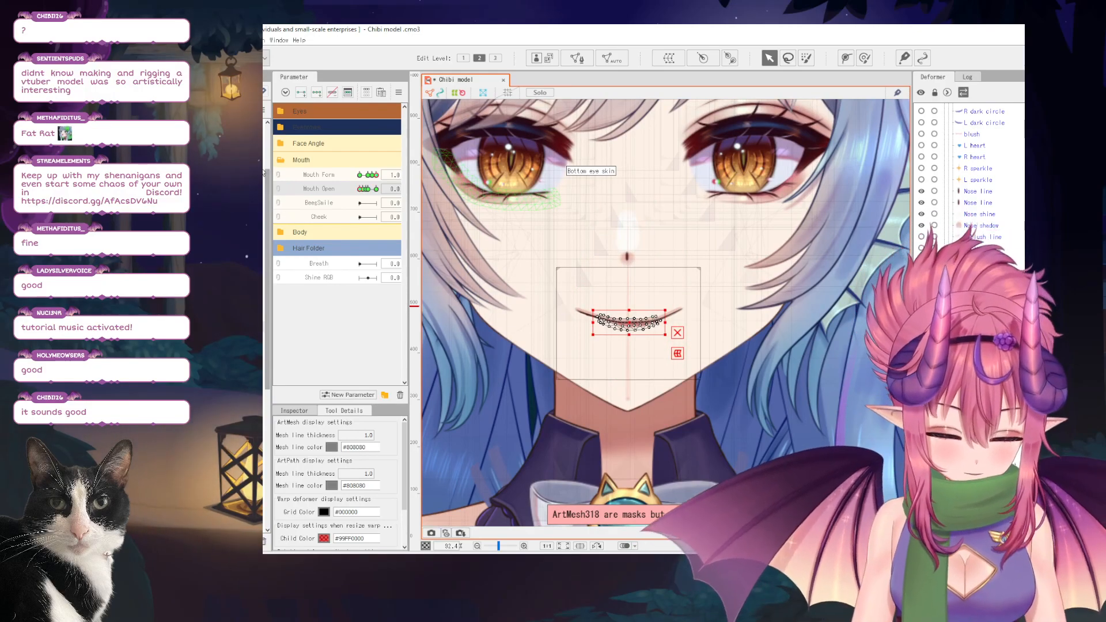
Start a new parameter after BeepSmile in the Mouth folder, named Mouth Funnel with the ID ParamMouthFunnel.
{"action": "left_click", "coordinate": [301, 207]}
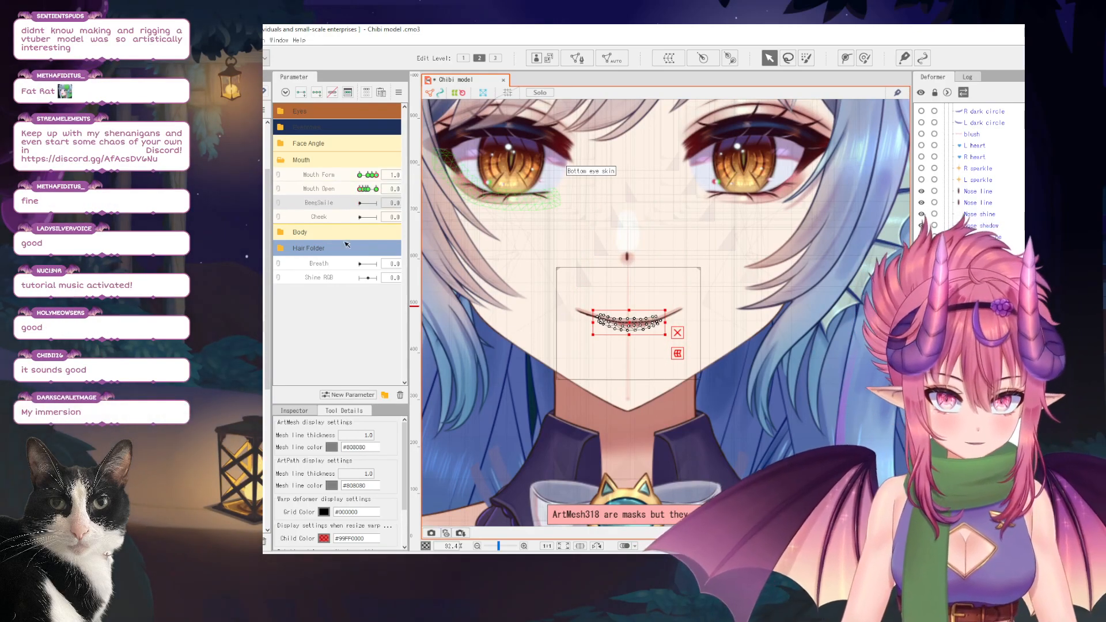
{"action": "left_click", "coordinate": [352, 395]}
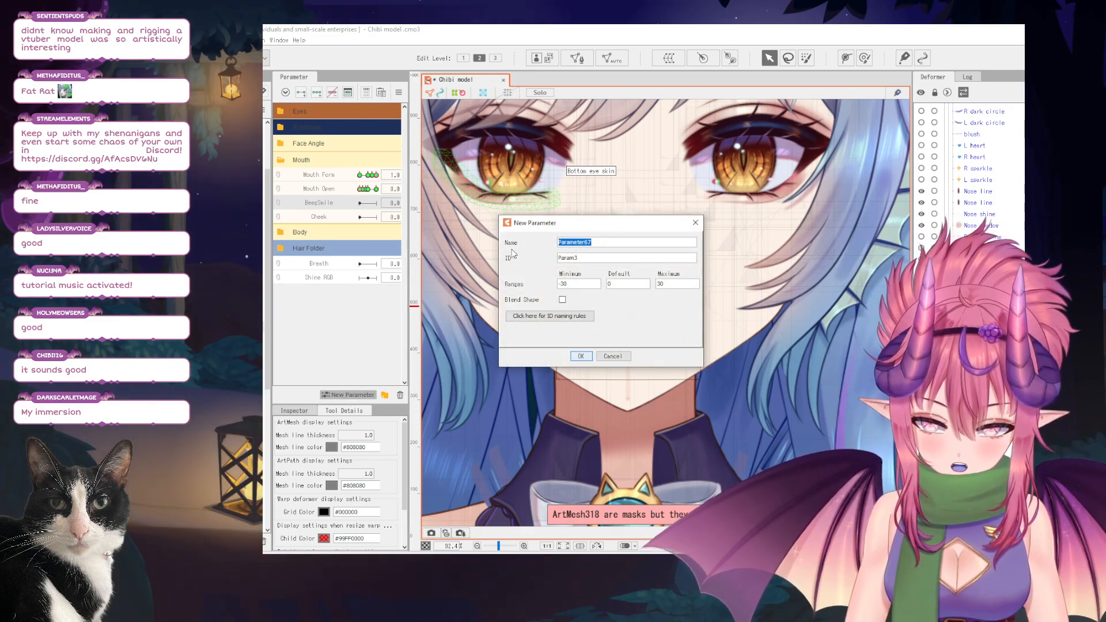
{"action": "type", "text": "Mouth Funnel"}
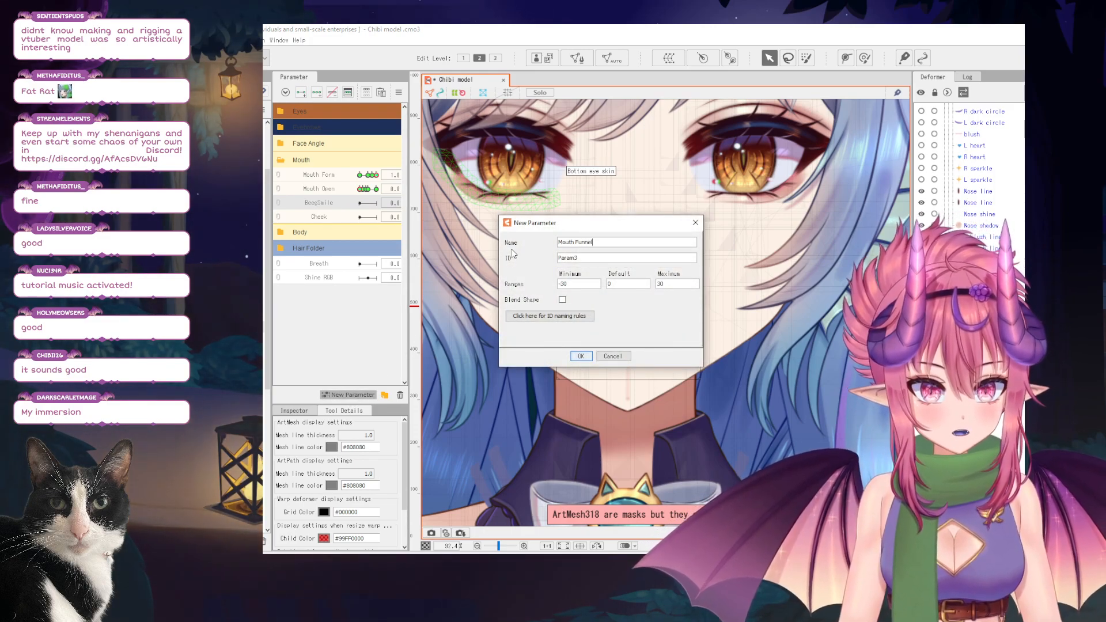
{"action": "key", "text": "Tab"}
{"action": "left_click", "coordinate": [612, 260]}
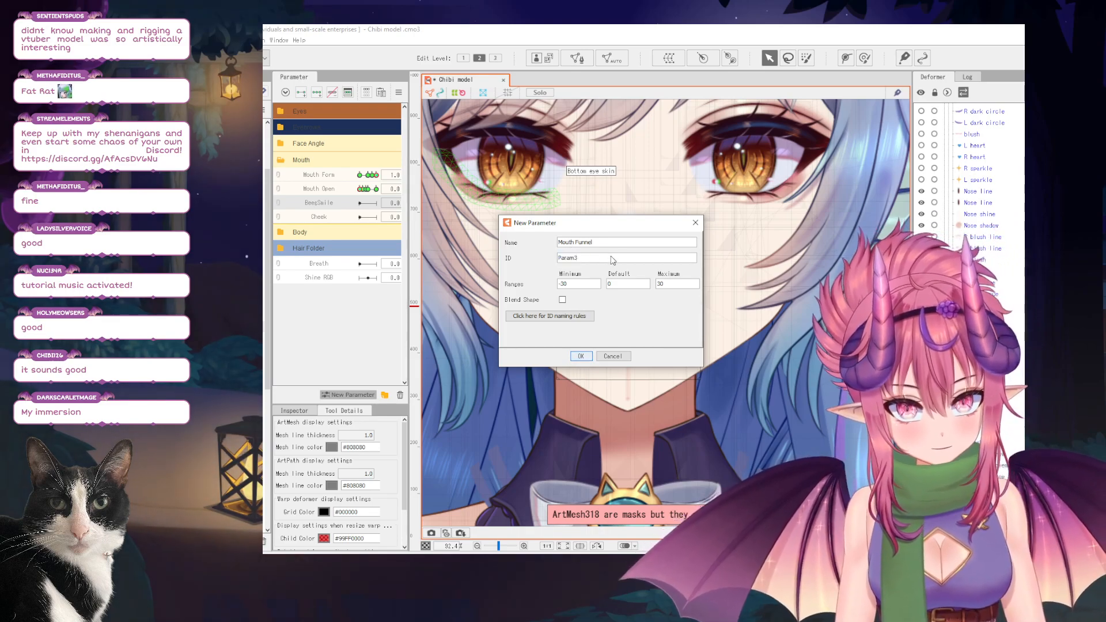
{"action": "key", "text": "BackSpace"}
{"action": "type", "text": "MouthFunnel"}
Set the Mouth Funnel range to minimum 0 and maximum 1, enable Blend Shape, and create the parameter.
{"action": "double_click", "coordinate": [581, 283]}
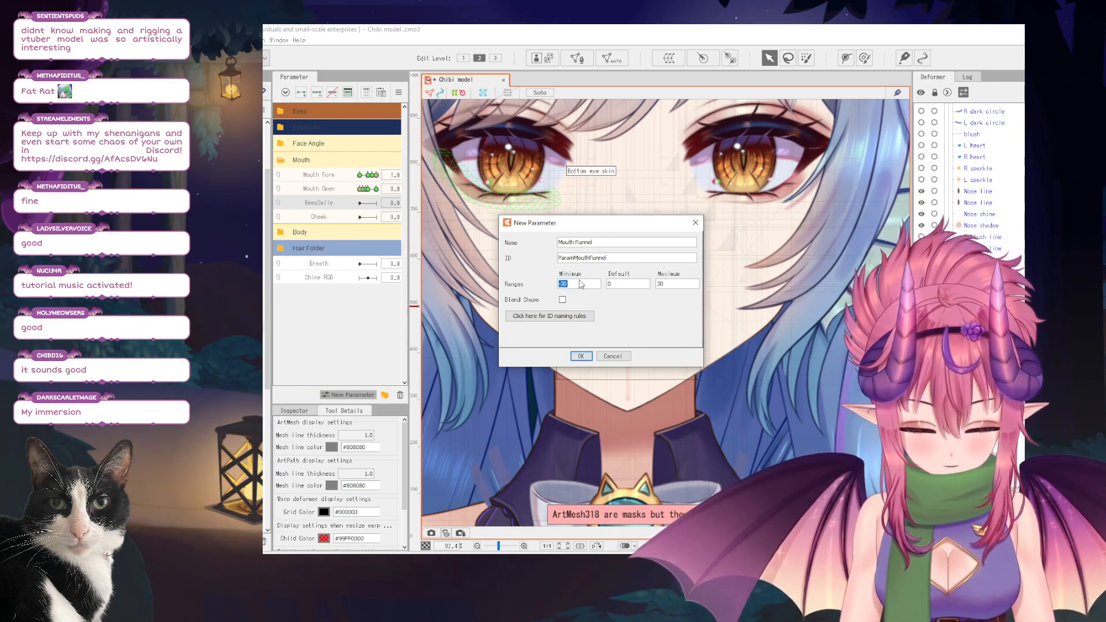
{"action": "type", "text": "0"}
{"action": "key", "text": "Tab"}
{"action": "type", "text": "1"}
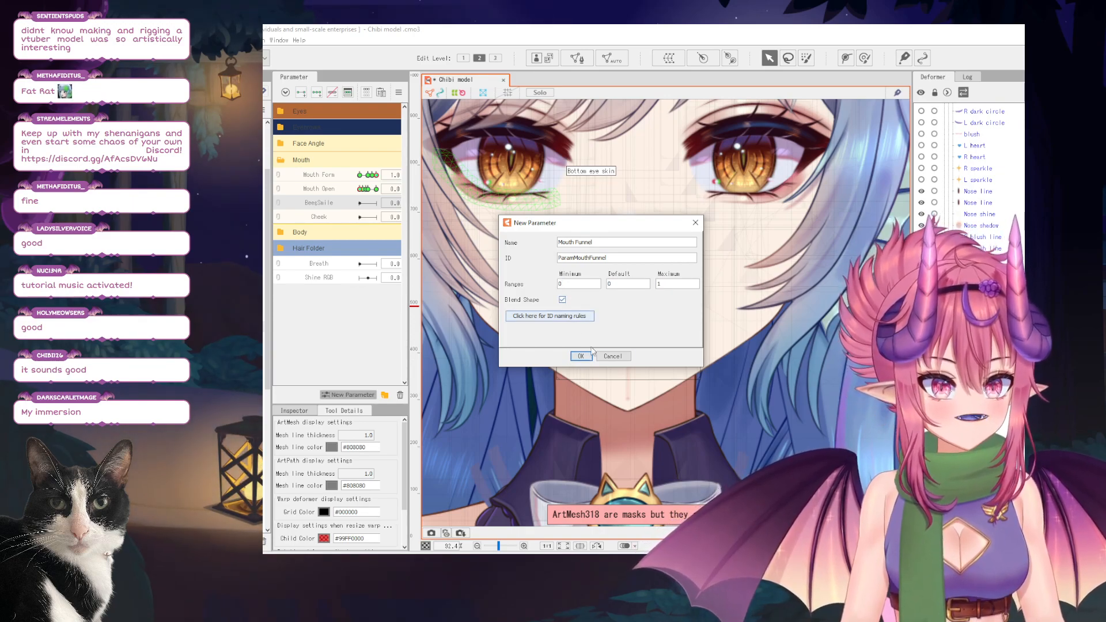
{"action": "key", "text": "Return"}
Start another new parameter named Mouth Pucker with the ID ParamMouthPucker.
{"action": "left_click", "coordinate": [348, 394]}
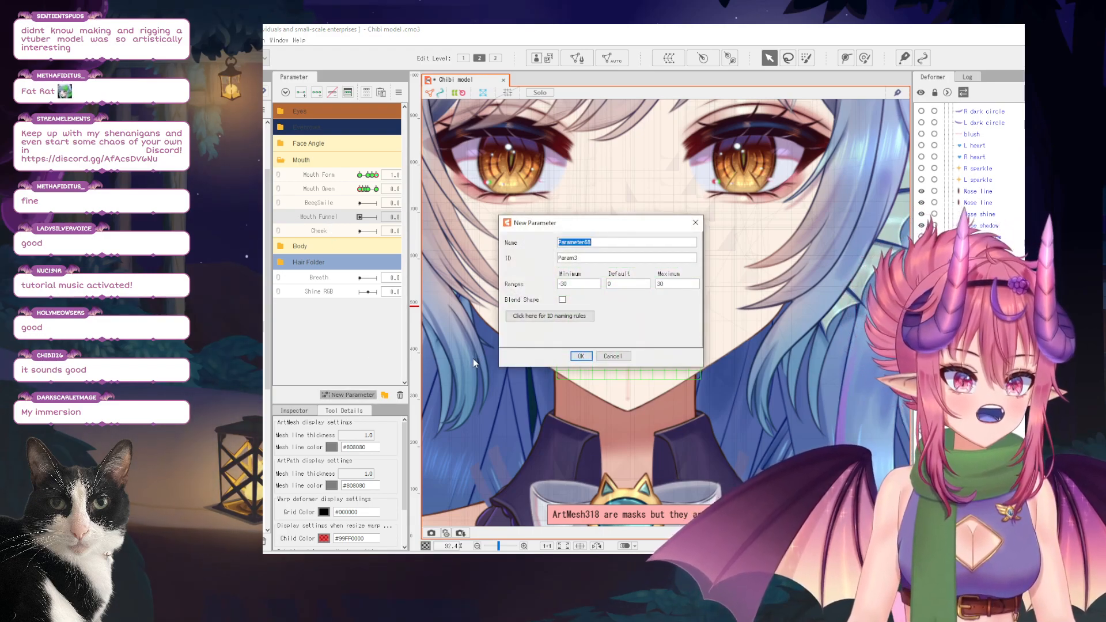
{"action": "type", "text": "1"}
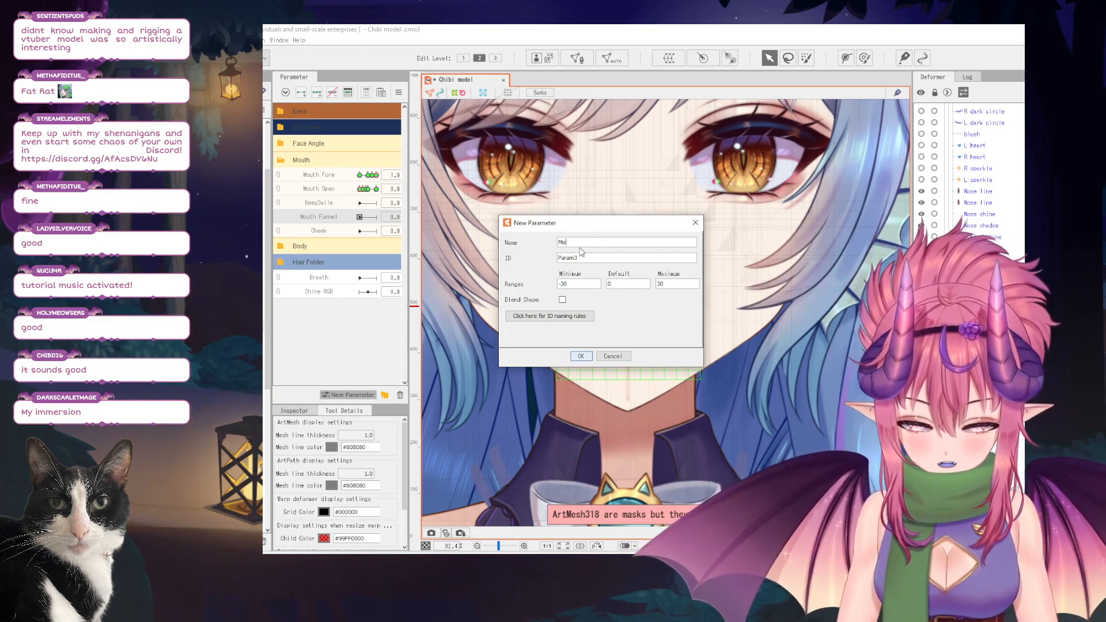
{"action": "type", "text": "ker"}
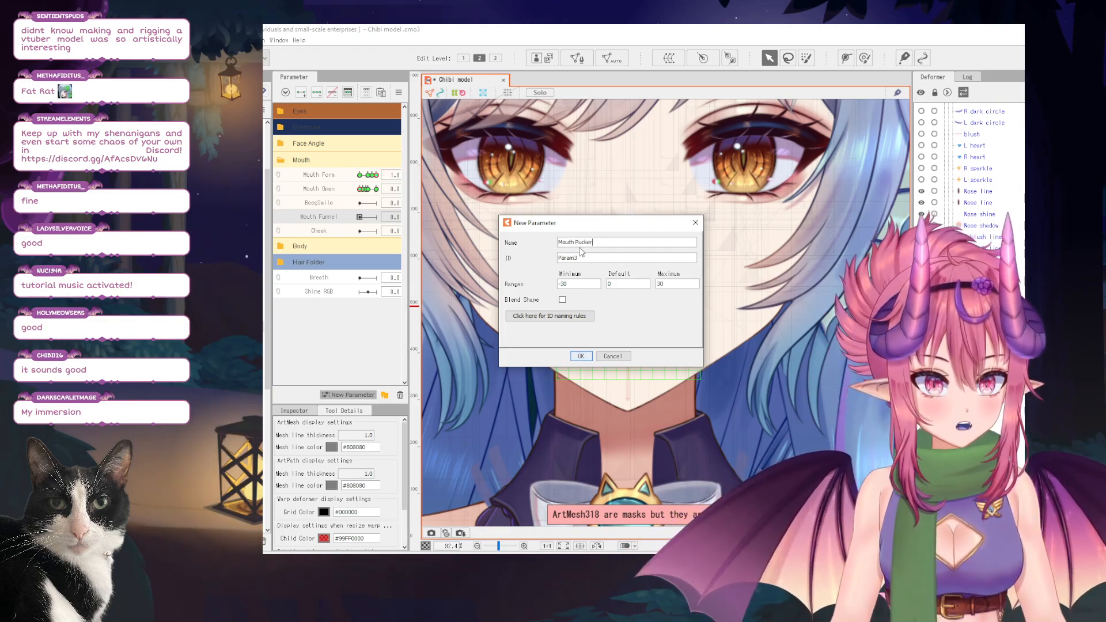
{"action": "left_click", "coordinate": [591, 259]}
{"action": "left_click", "coordinate": [592, 260]}
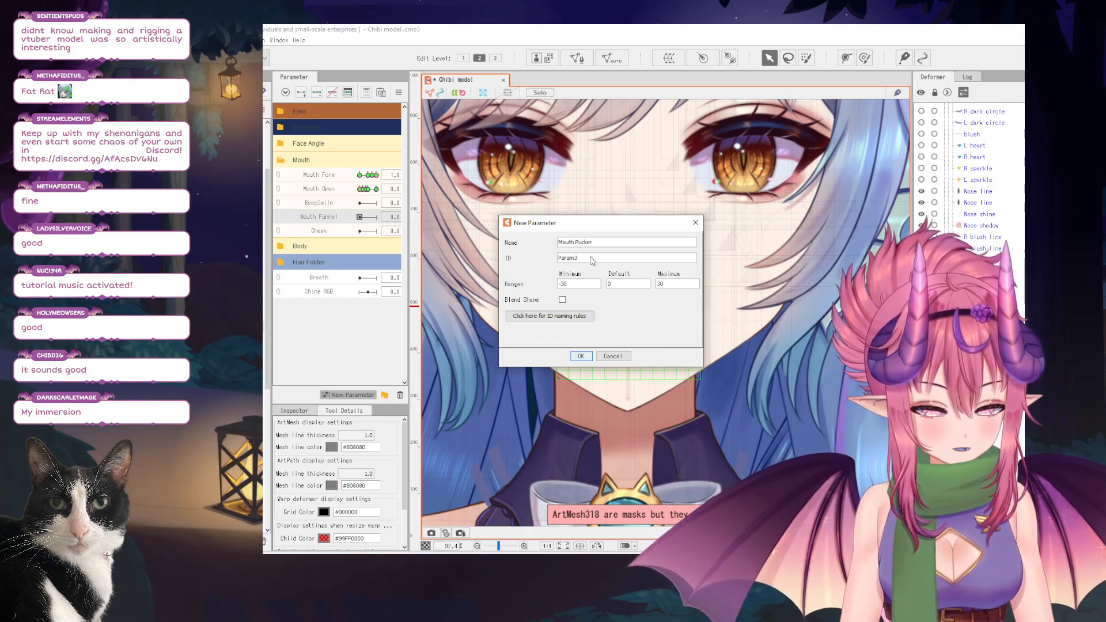
{"action": "key", "text": "BackSpace"}
{"action": "type", "text": "MouthPucker"}
Set the Mouth Pucker range to minimum -1 and maximum 1, and create the parameter.
{"action": "double_click", "coordinate": [579, 285]}
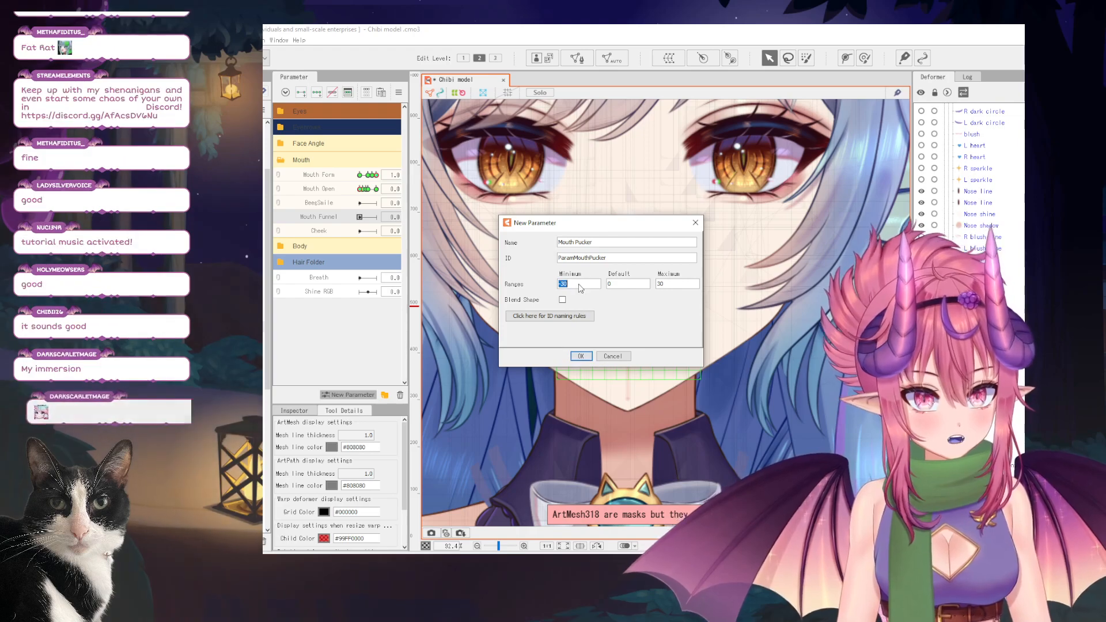
{"action": "key", "text": "BackSpace"}
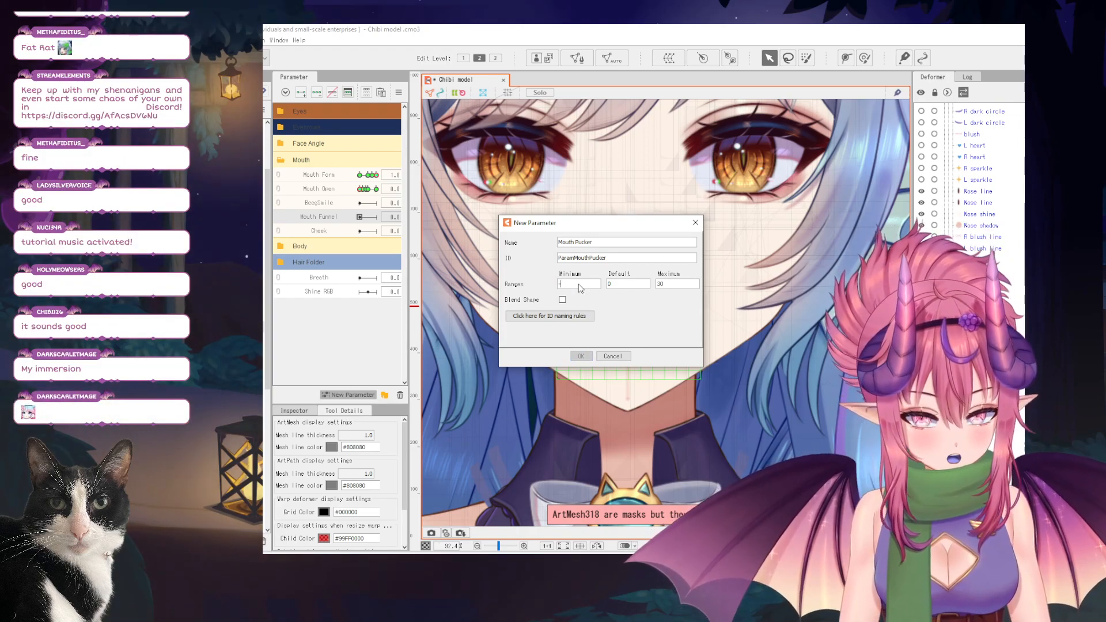
{"action": "type", "text": "-1"}
{"action": "key", "text": "Tab"}
{"action": "key", "text": "Tab"}
{"action": "type", "text": "1"}
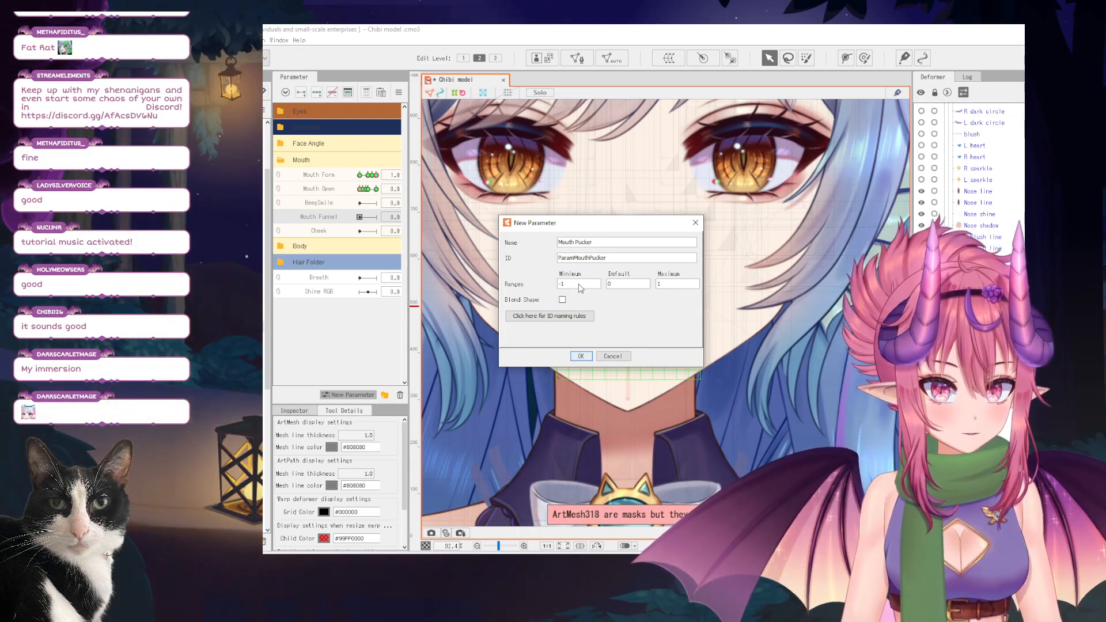
{"action": "key", "text": "Return"}
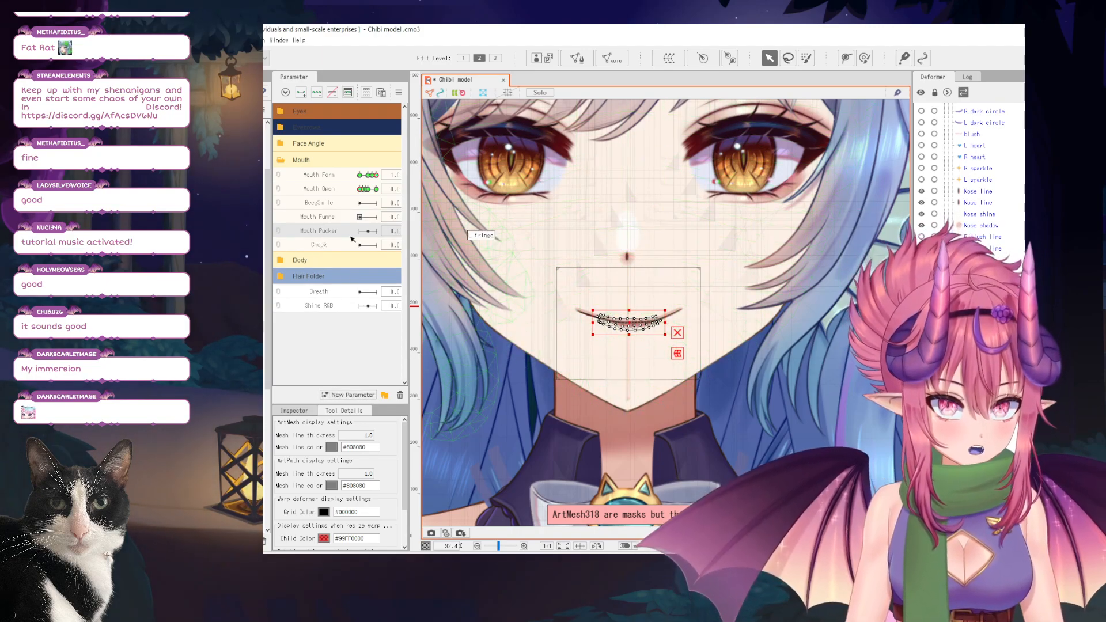
Edit the Mouth Pucker parameter to make it a Blend Shape.
{"action": "right_click", "coordinate": [322, 234]}
{"action": "left_click", "coordinate": [354, 241]}
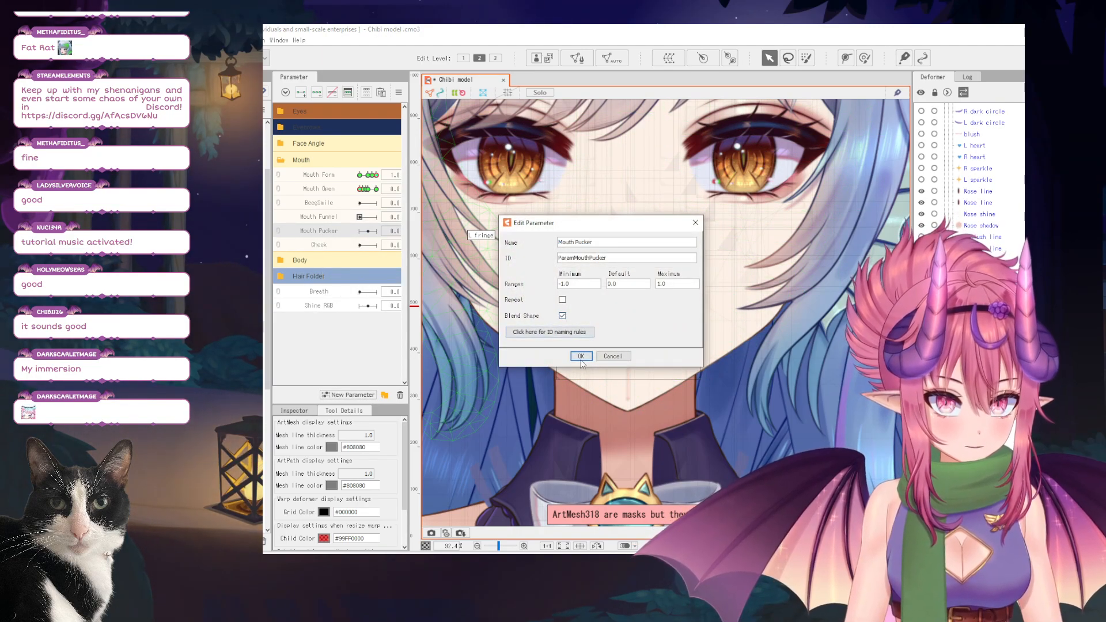
{"action": "key", "text": "Return"}
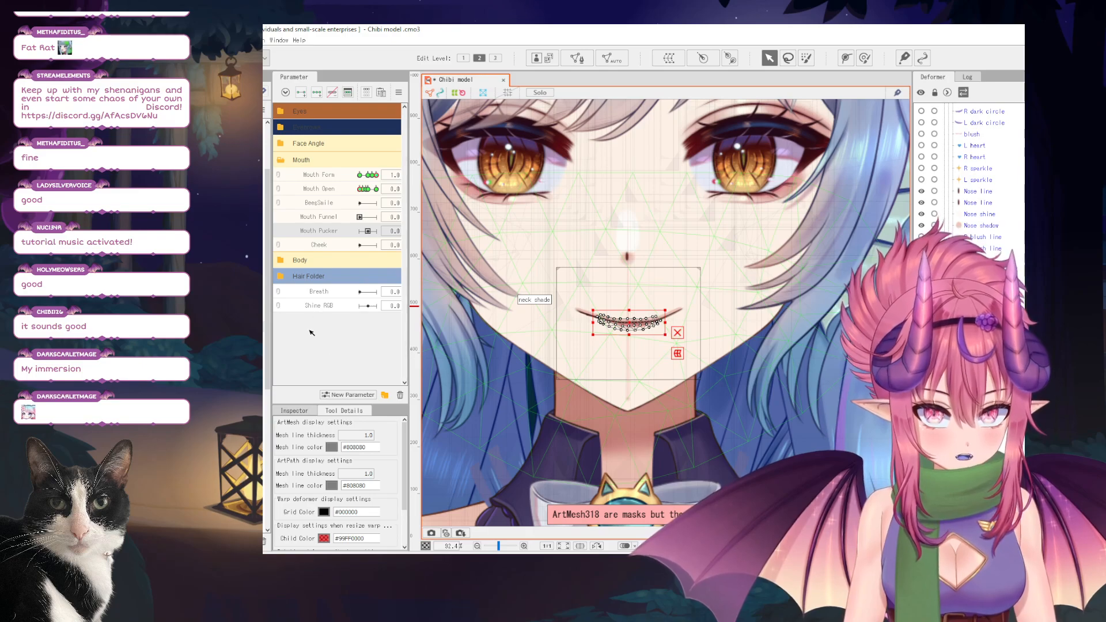
Start a new parameter named Mouth Shrug with the ID ParamMouthShrug.
{"action": "left_click", "coordinate": [349, 395]}
{"action": "type", "text": "Mouth Shrug"}
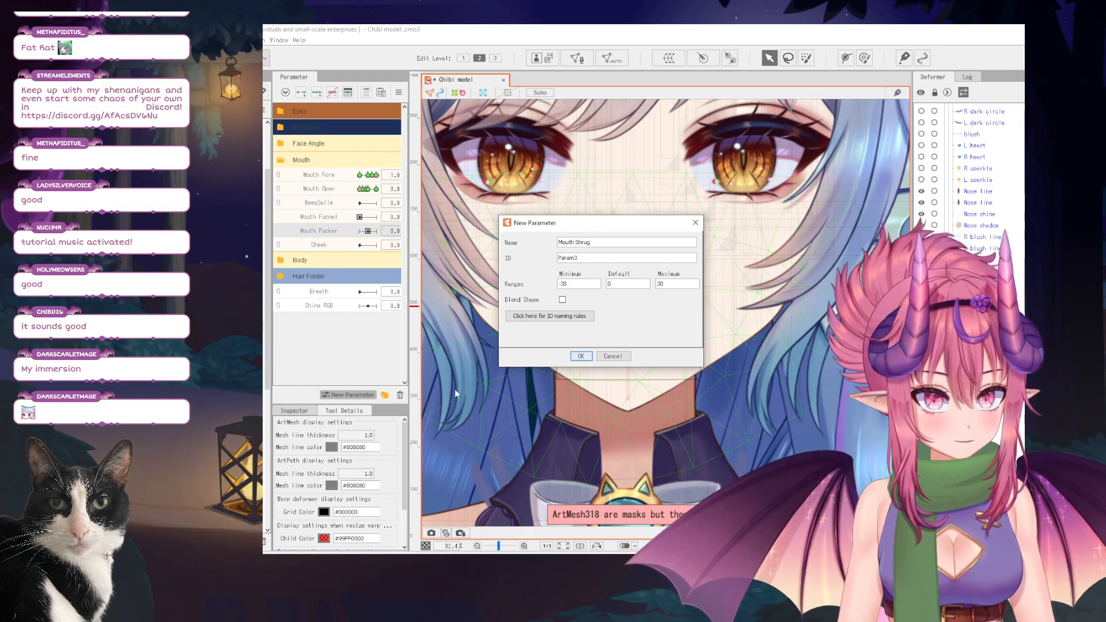
{"action": "left_click", "coordinate": [594, 258]}
{"action": "left_click", "coordinate": [593, 260]}
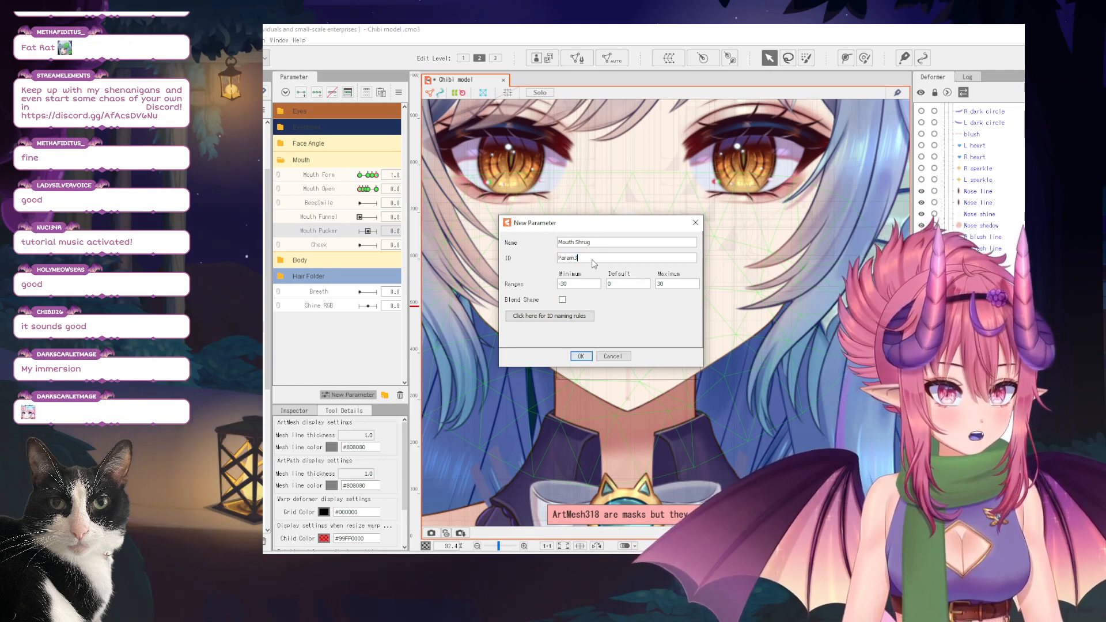
{"action": "key", "text": "BackSpace"}
{"action": "type", "text": "MouthShrug"}
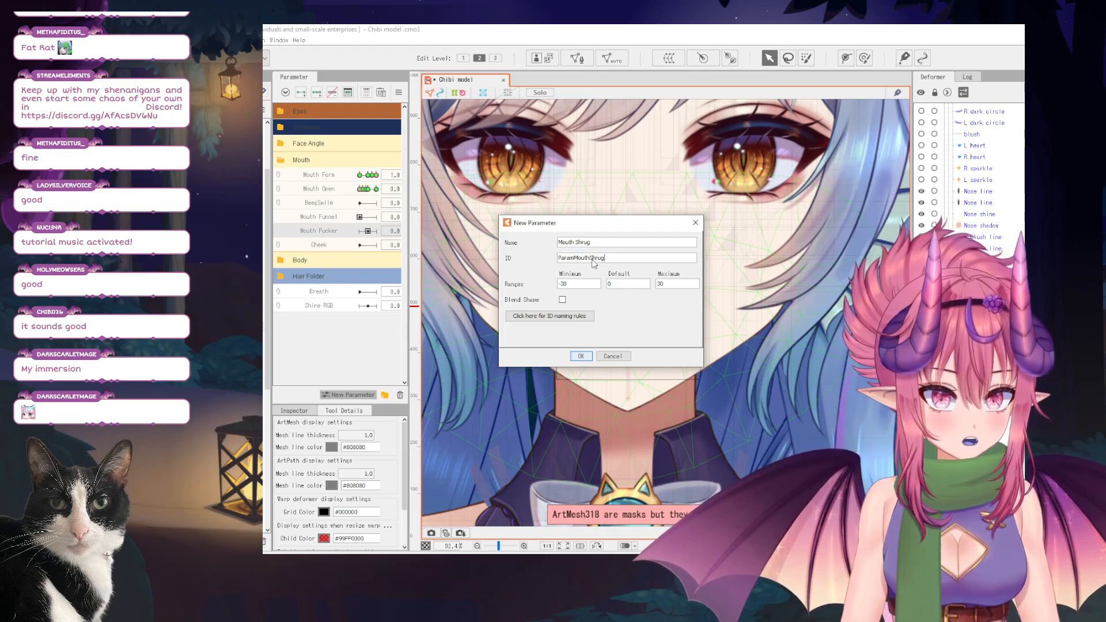
Set the Mouth Shrug range to minimum 0 and maximum 1, enable Blend Shape, and create the parameter.
{"action": "double_click", "coordinate": [588, 283]}
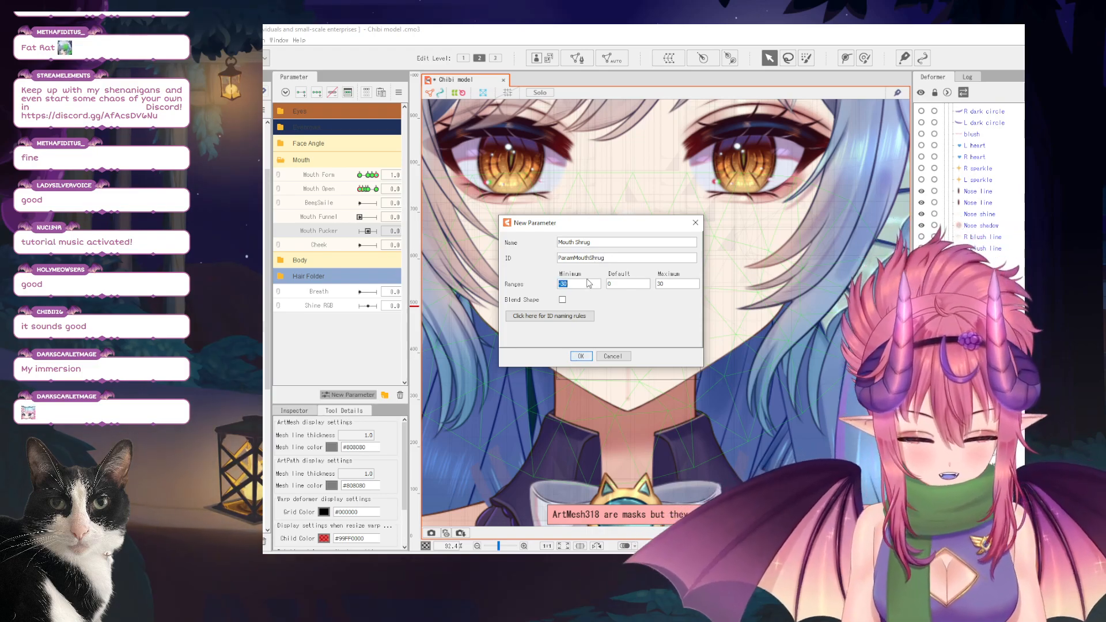
{"action": "key", "text": "BackSpace"}
{"action": "type", "text": "0"}
{"action": "key", "text": "Tab"}
{"action": "key", "text": "Tab"}
{"action": "type", "text": "1"}
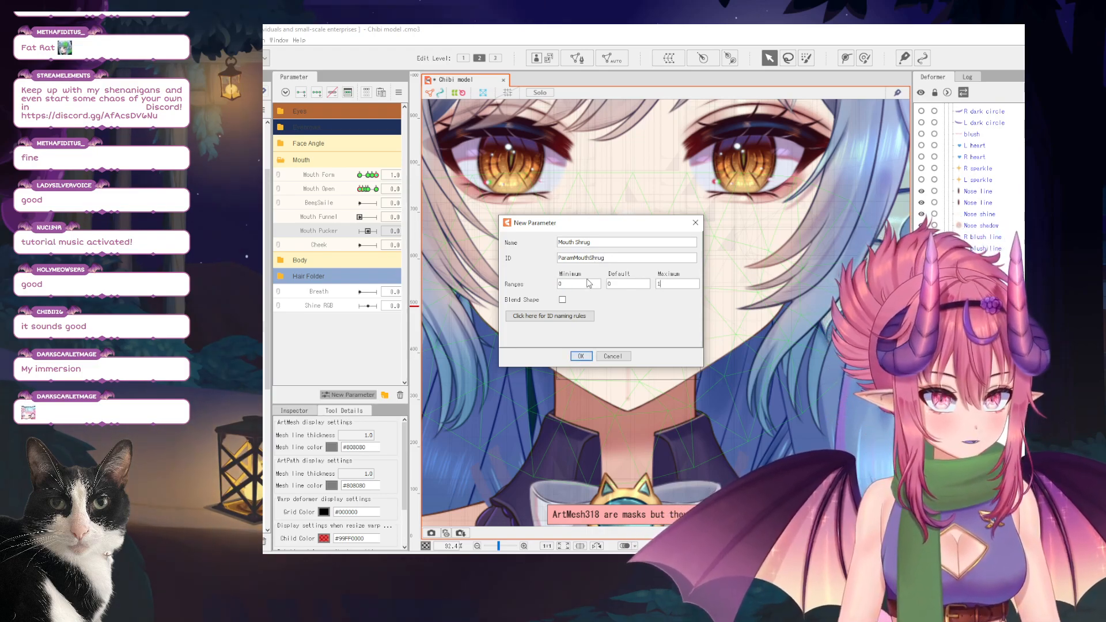
{"action": "left_click", "coordinate": [585, 357]}
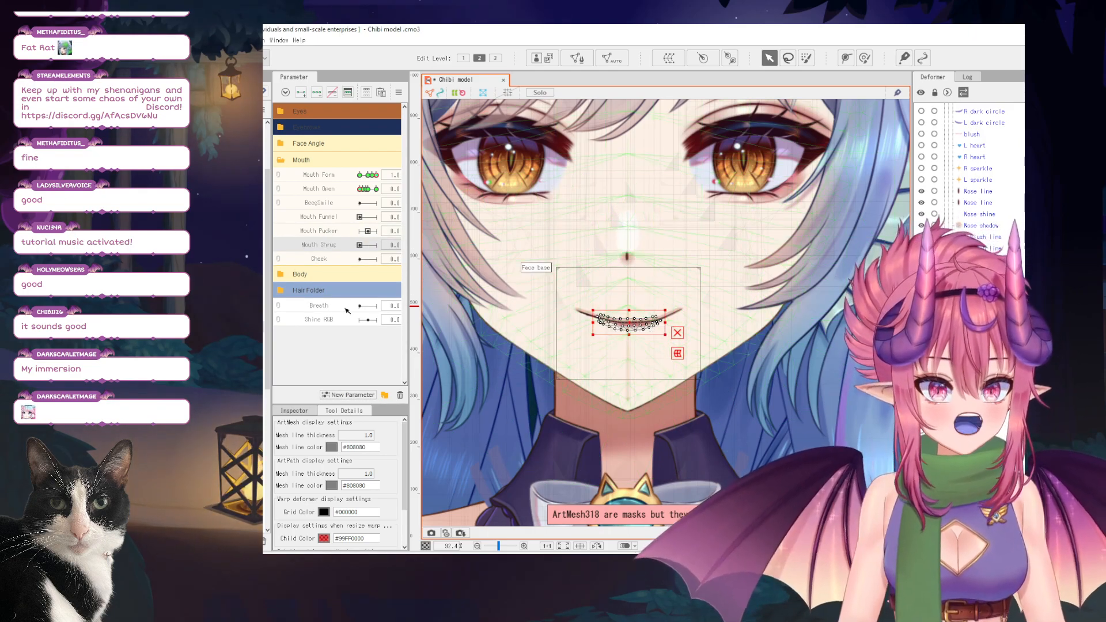
Start a new parameter named Jaw Shrug with the ID ParamJawShrug.
{"action": "left_click", "coordinate": [347, 395]}
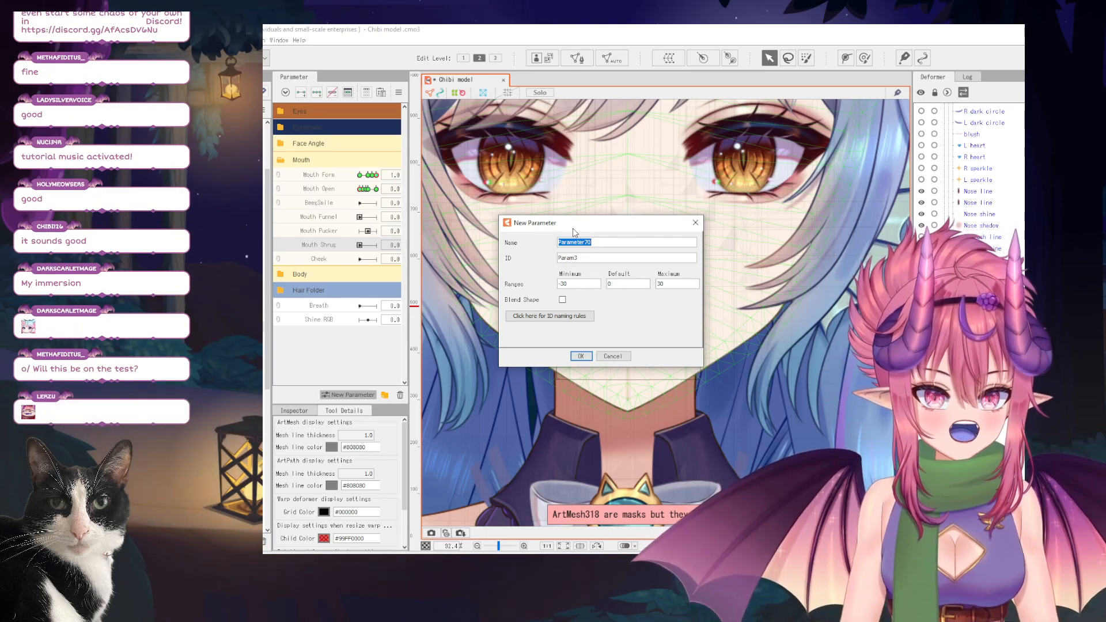
{"action": "type", "text": "JAw Sh"}
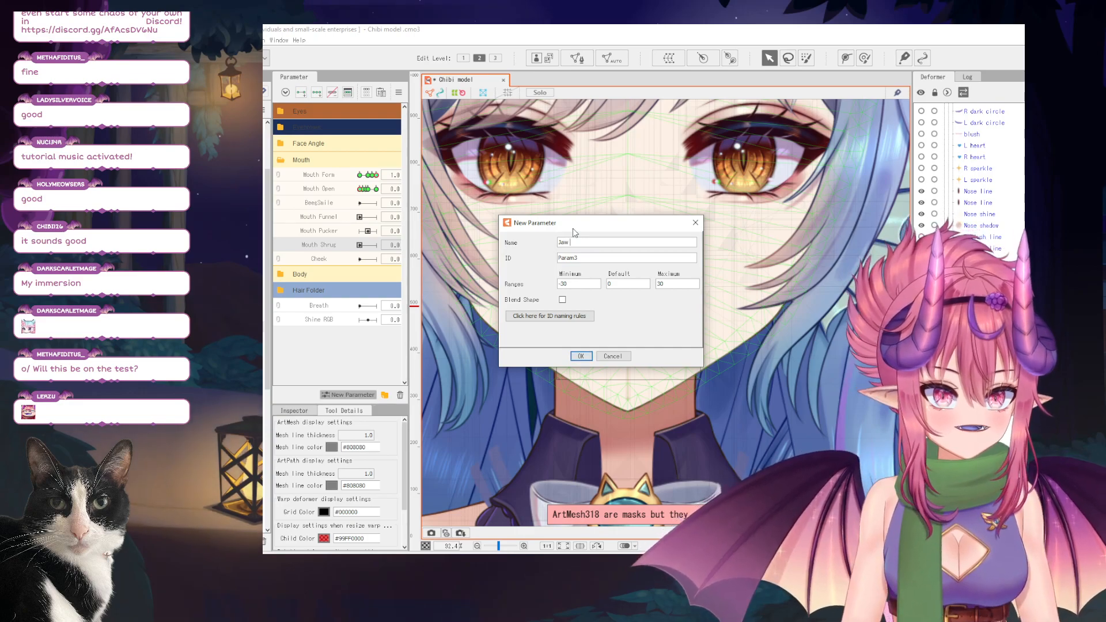
{"action": "left_click", "coordinate": [590, 258]}
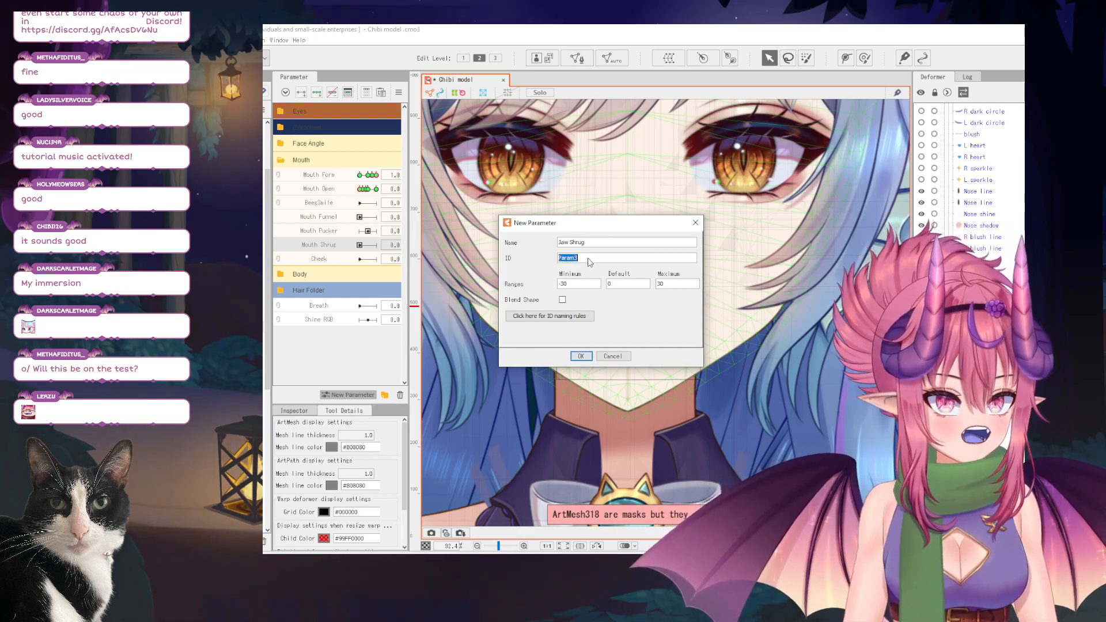
{"action": "left_click", "coordinate": [587, 258]}
{"action": "key", "text": "BackSpace"}
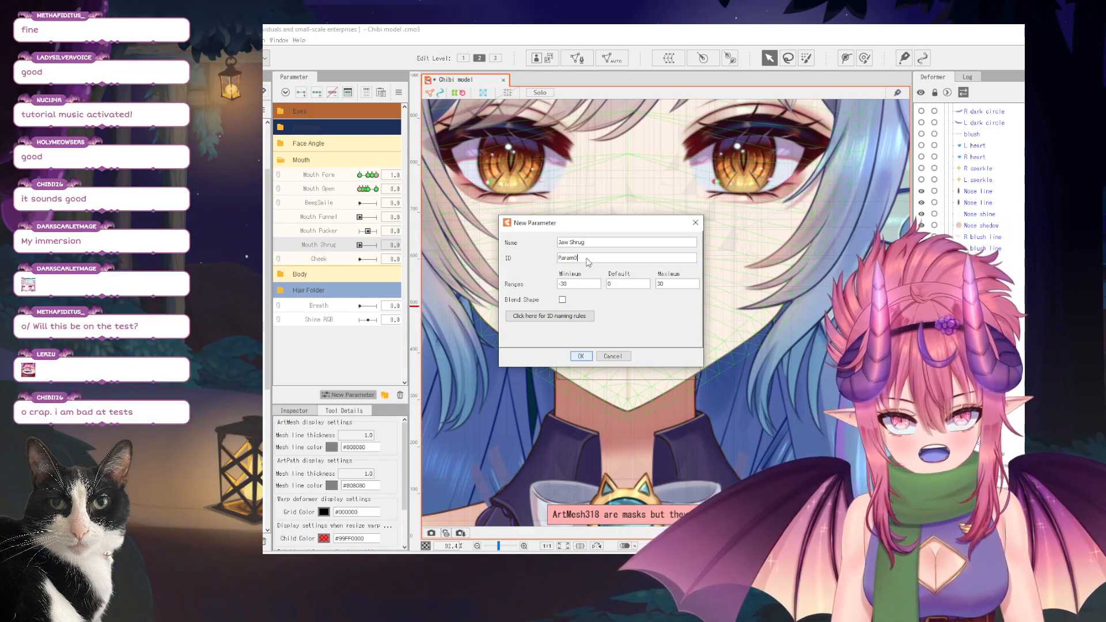
{"action": "type", "text": "JawShrug"}
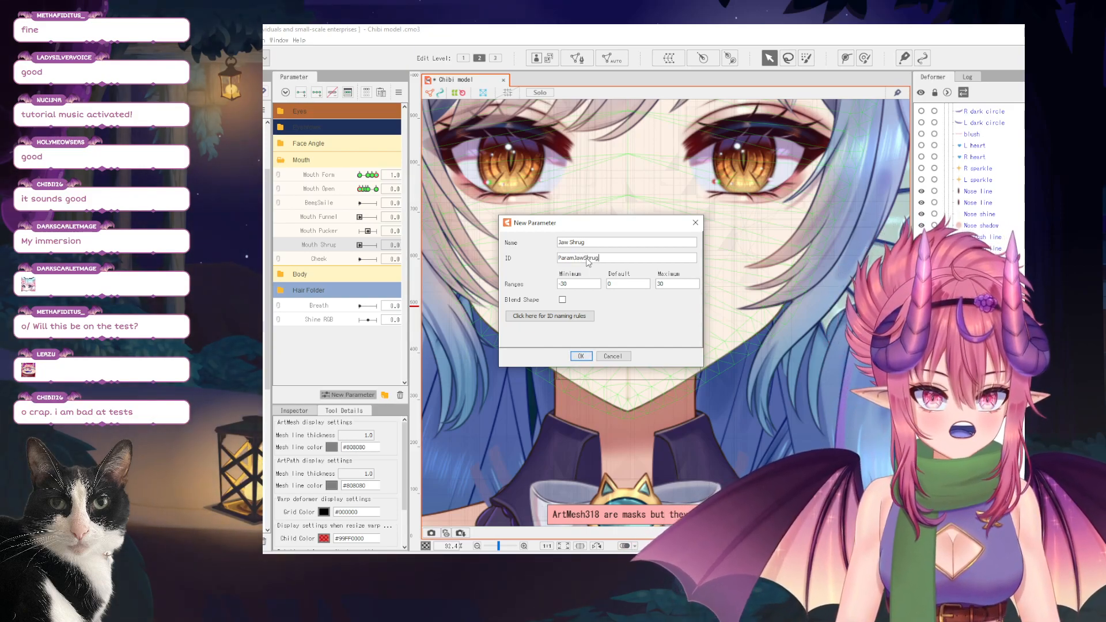
Set the Jaw Shrug minimum to 0 and create the parameter.
{"action": "key", "text": "Tab"}
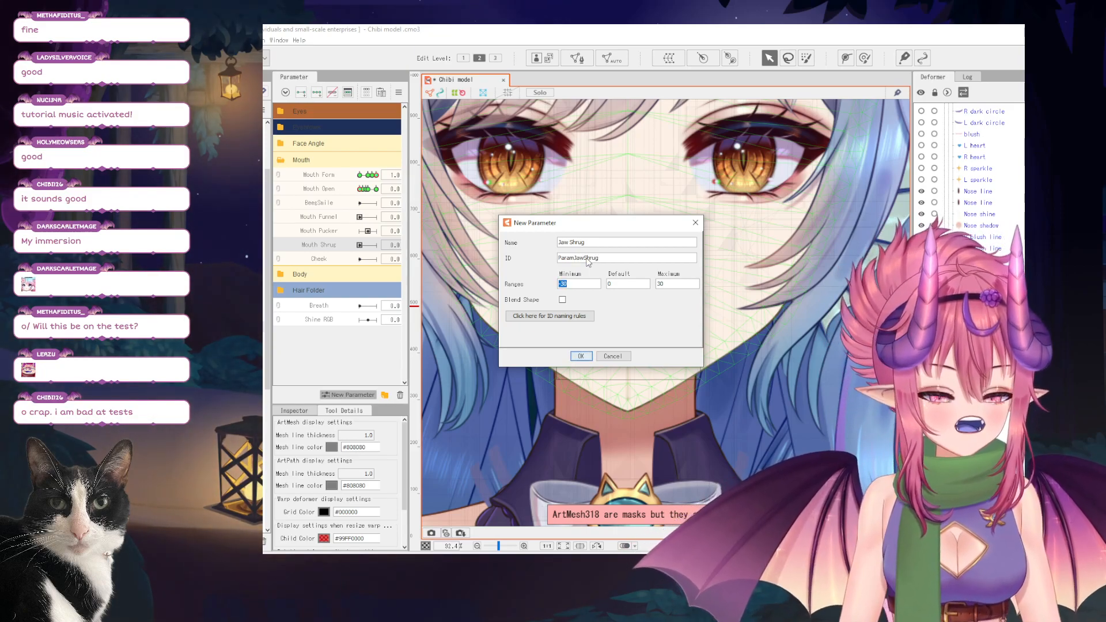
{"action": "type", "text": "0"}
{"action": "key", "text": "Tab"}
{"action": "key", "text": "Tab"}
{"action": "key", "text": "Return"}
Edit the Jaw Shrug parameter to make it a Blend Shape.
{"action": "right_click", "coordinate": [332, 262]}
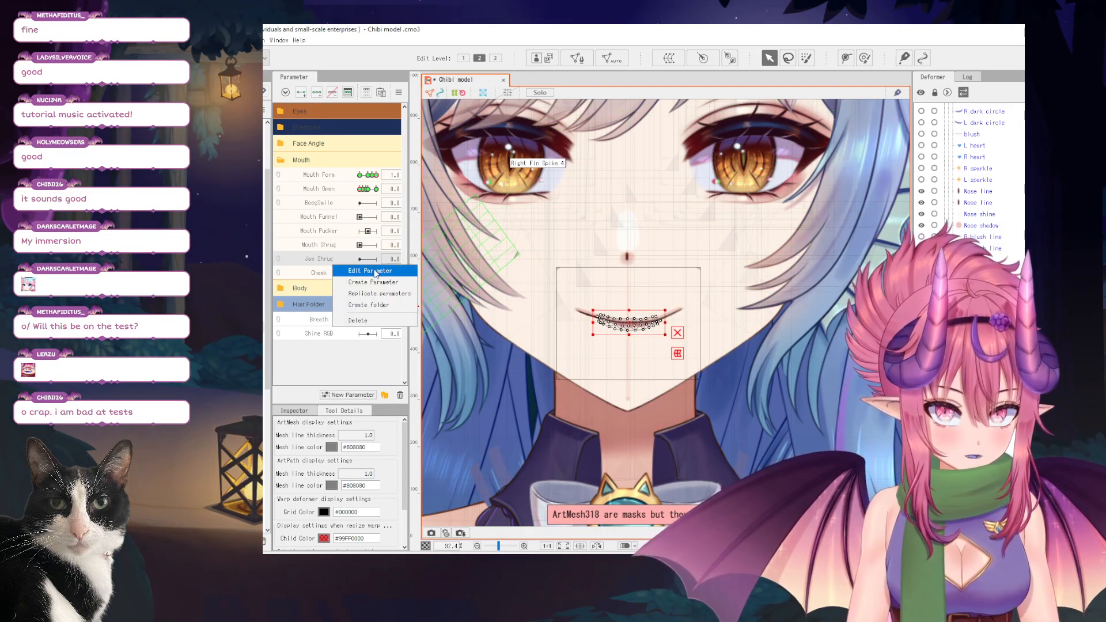
{"action": "left_click", "coordinate": [346, 270]}
{"action": "left_click", "coordinate": [562, 315]}
{"action": "left_click", "coordinate": [581, 356]}
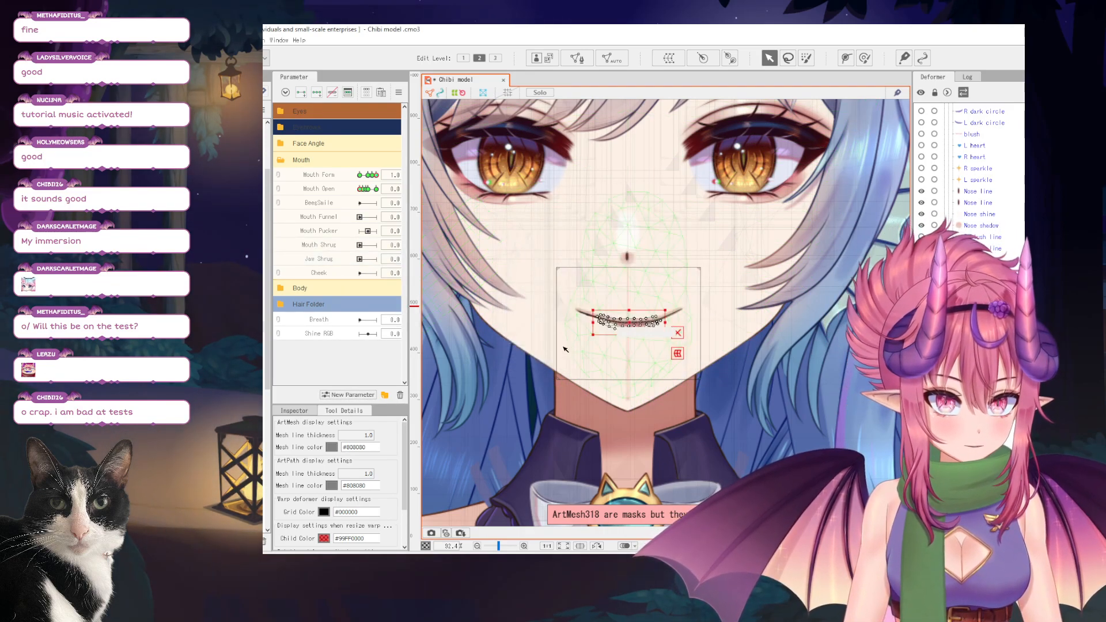
Open the recent model GOTY Model4.2 as a reference and bring its face and Mouth parameters into view.
{"action": "left_click", "coordinate": [321, 220]}
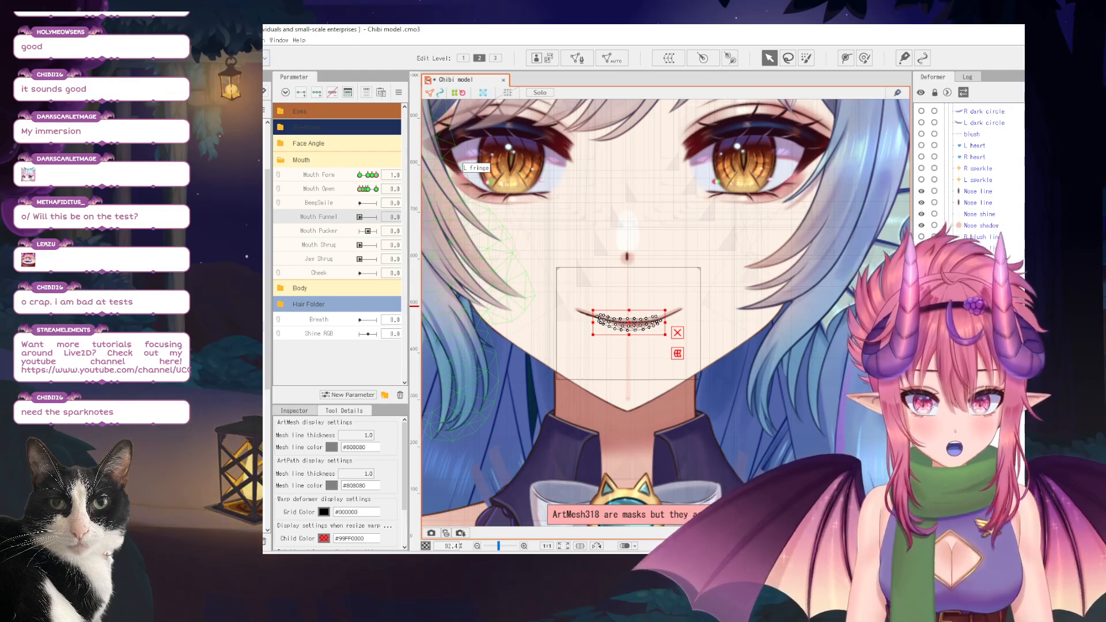
{"action": "mouse_move", "coordinate": [263, 87]}
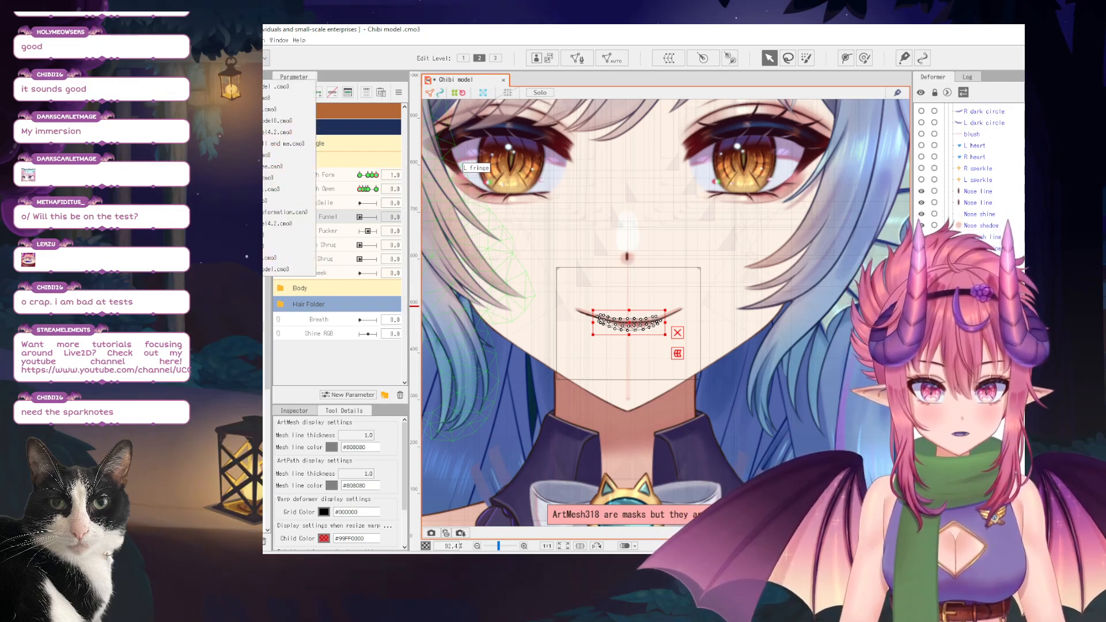
{"action": "left_click", "coordinate": [270, 132]}
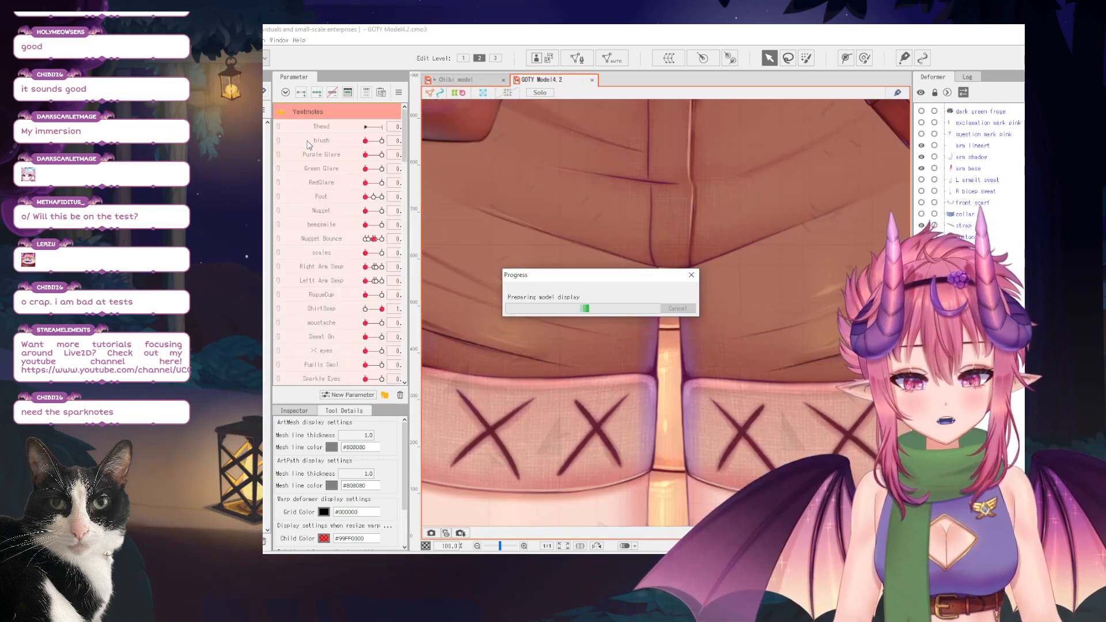
{"action": "scroll", "coordinate": [670, 183], "scroll_direction": "up", "scroll_amount": 8}
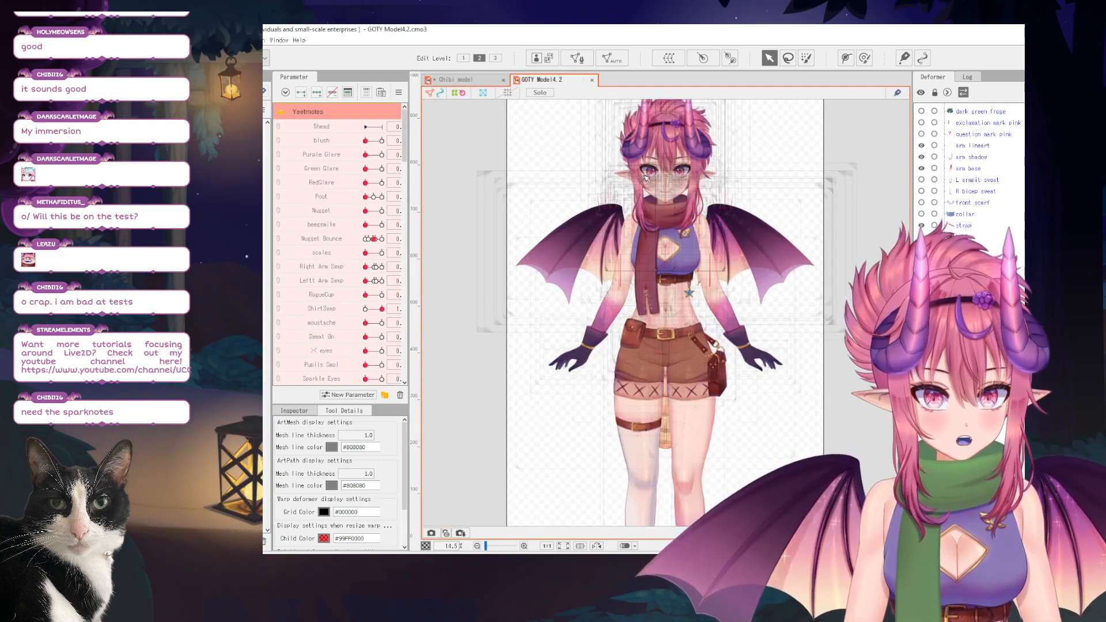
{"action": "scroll", "coordinate": [611, 236], "scroll_direction": "up", "scroll_amount": 2}
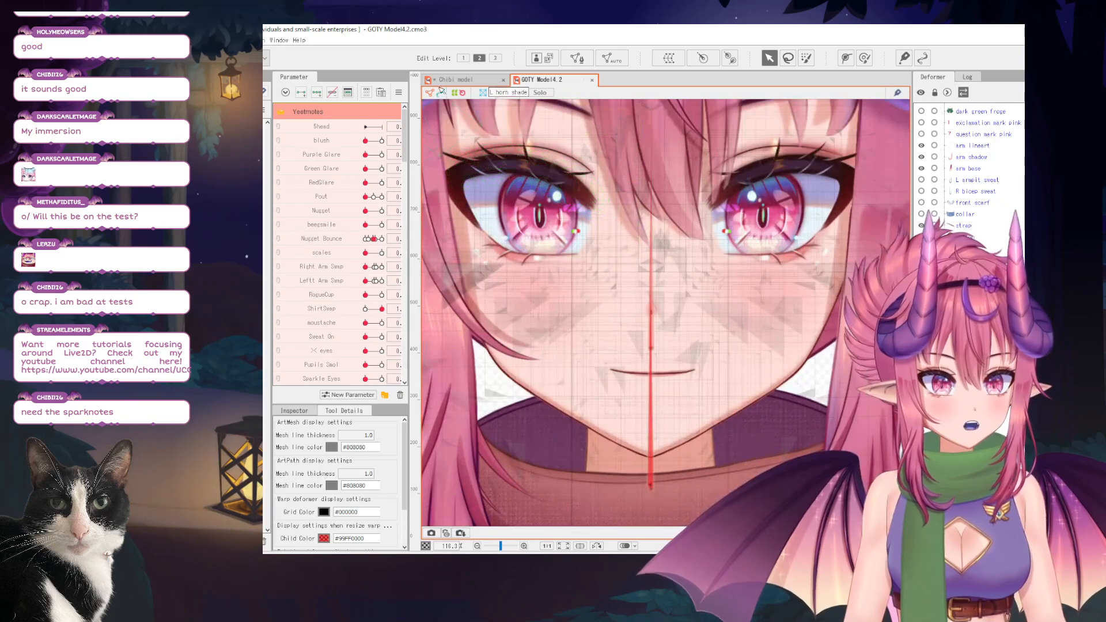
{"action": "scroll", "coordinate": [371, 262], "scroll_direction": "down", "scroll_amount": 10}
{"action": "scroll", "coordinate": [370, 262], "scroll_direction": "down", "scroll_amount": 8}
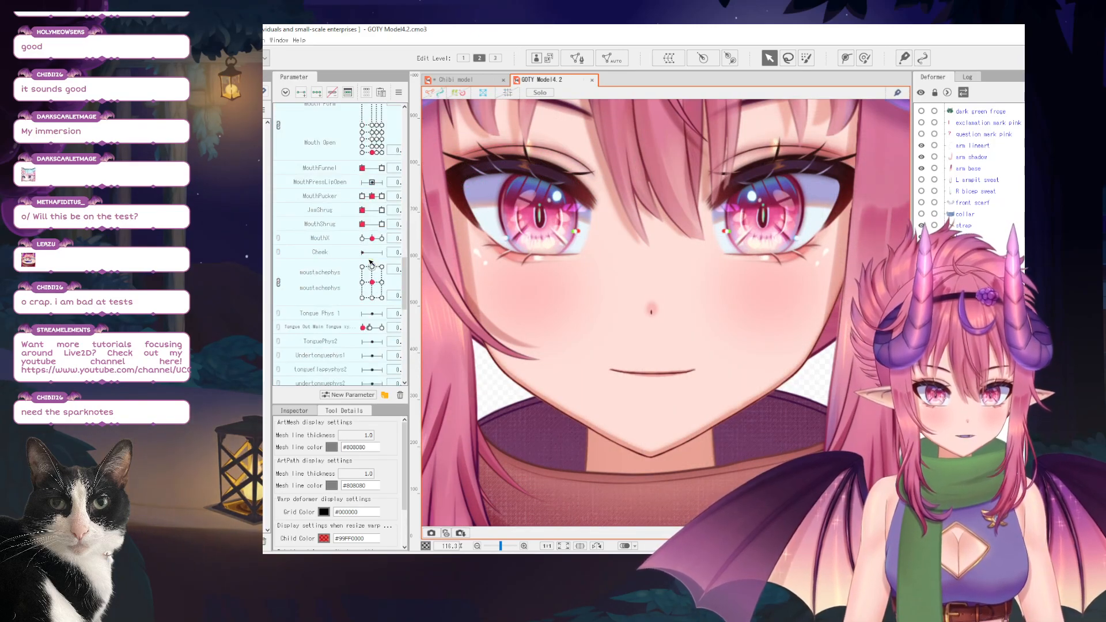
Preview MouthFunnel at its maximum with Mouth Form at both extremes, and return MouthFunnel to 0.
{"action": "left_click", "coordinate": [367, 252]}
{"action": "left_click_drag", "start_coordinate": [367, 252], "coordinate": [383, 253]}
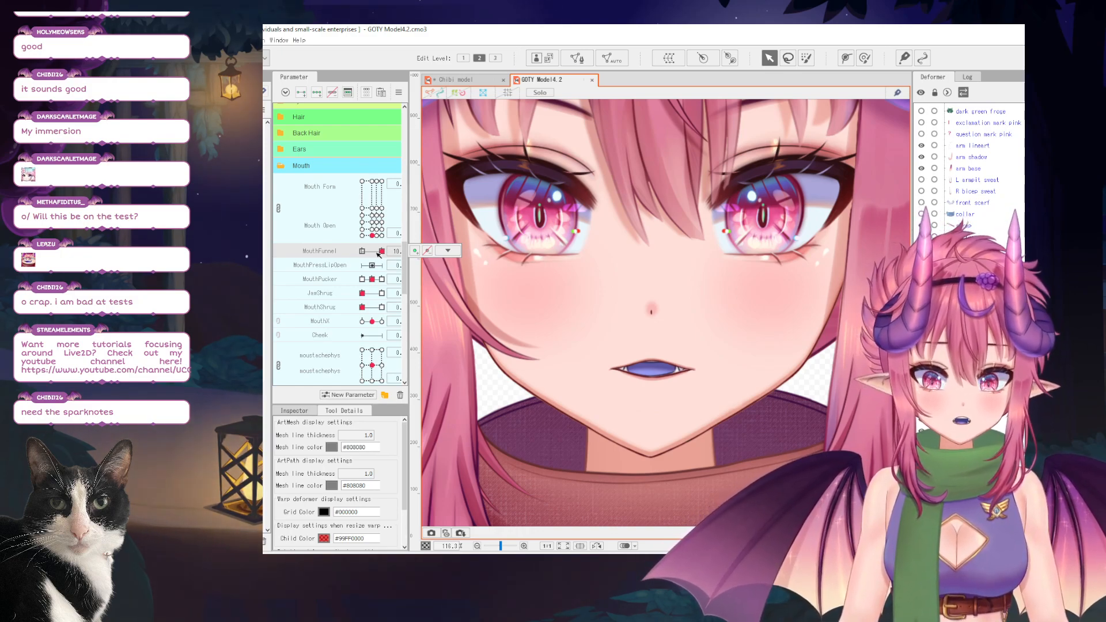
{"action": "left_click", "coordinate": [376, 237]}
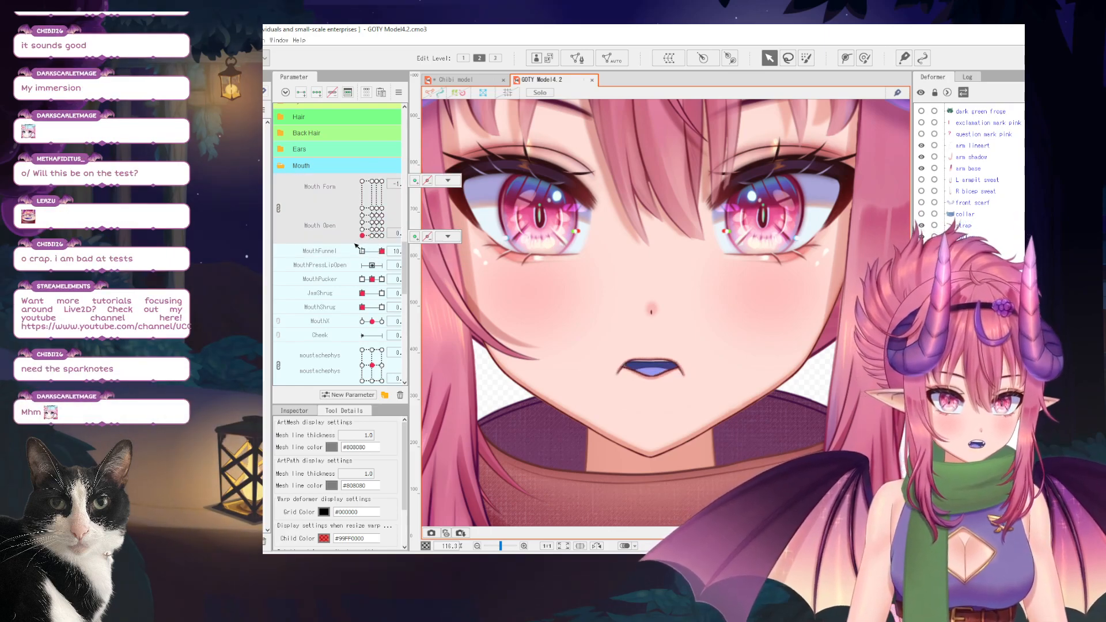
{"action": "left_click_drag", "start_coordinate": [377, 252], "coordinate": [388, 252]}
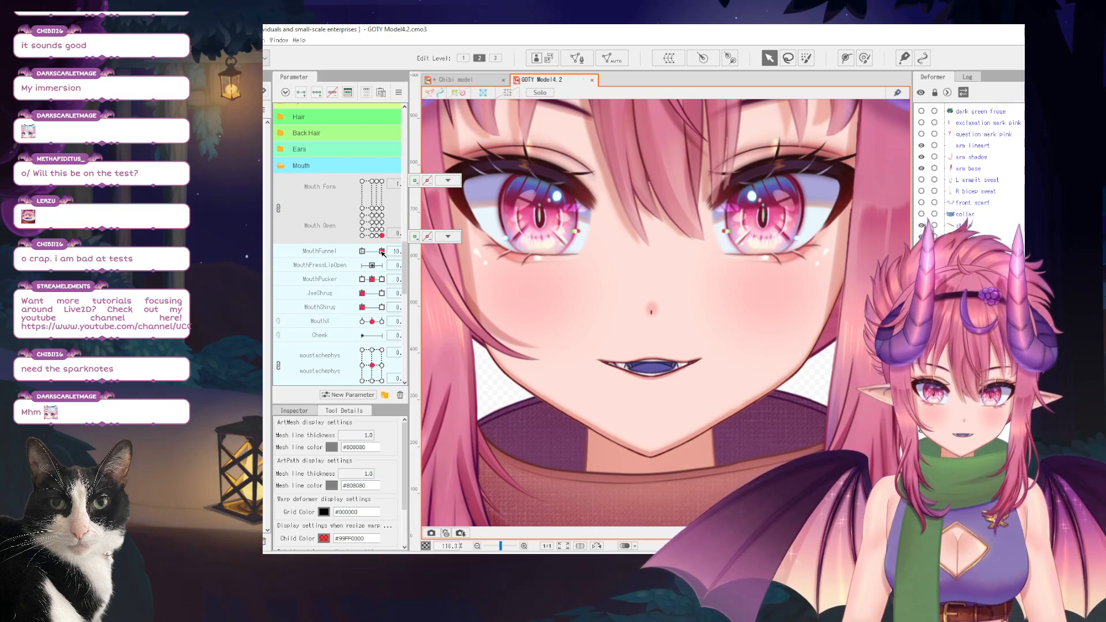
{"action": "left_click_drag", "start_coordinate": [381, 235], "coordinate": [353, 261]}
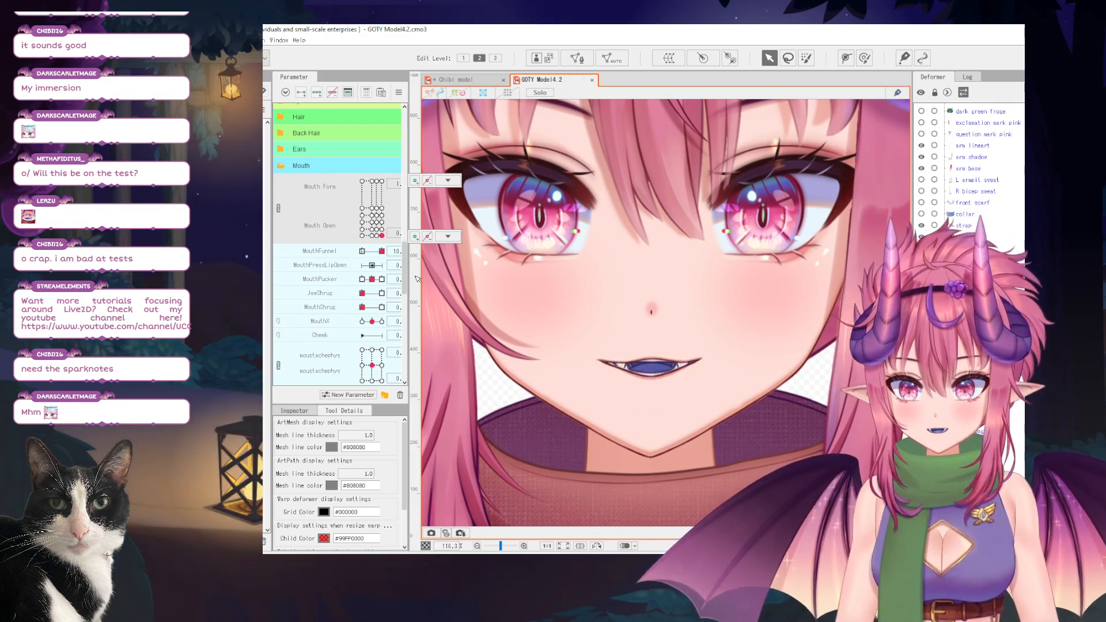
{"action": "left_click_drag", "start_coordinate": [372, 254], "coordinate": [326, 258]}
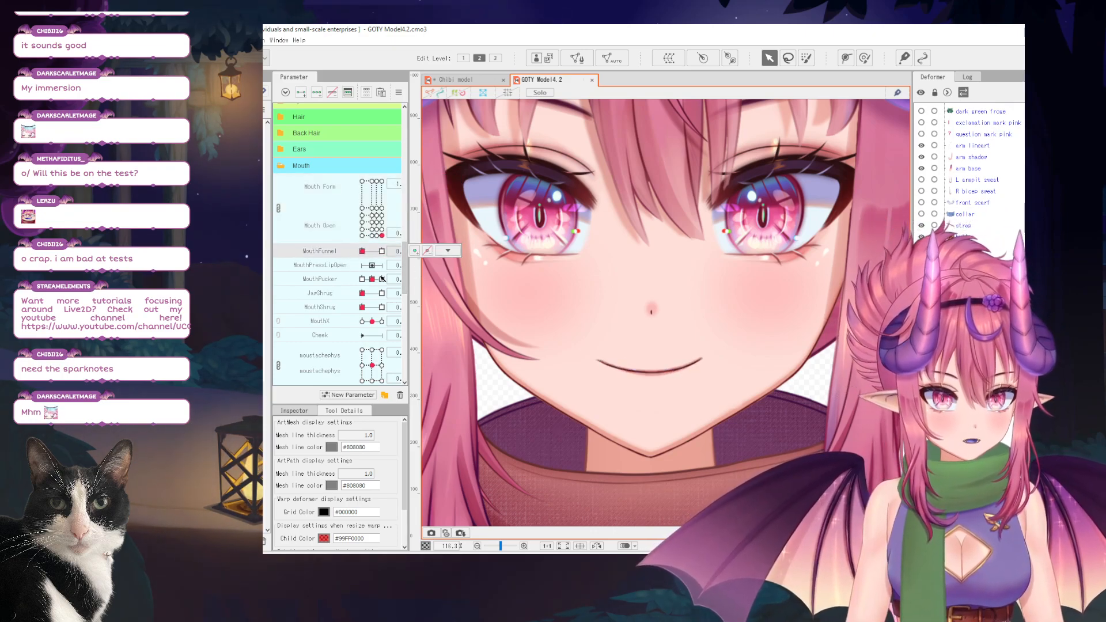
Preview MouthPucker at both ends of its range, with Mouth Form at 1 and at -1.
{"action": "left_click_drag", "start_coordinate": [378, 280], "coordinate": [388, 280]}
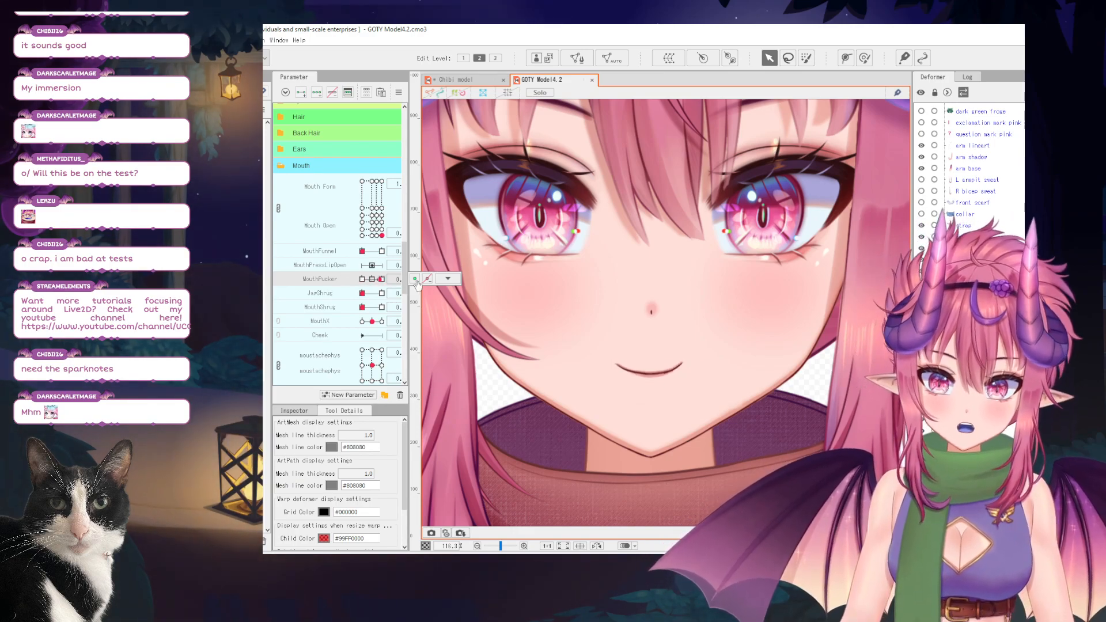
{"action": "left_click_drag", "start_coordinate": [380, 238], "coordinate": [349, 248]}
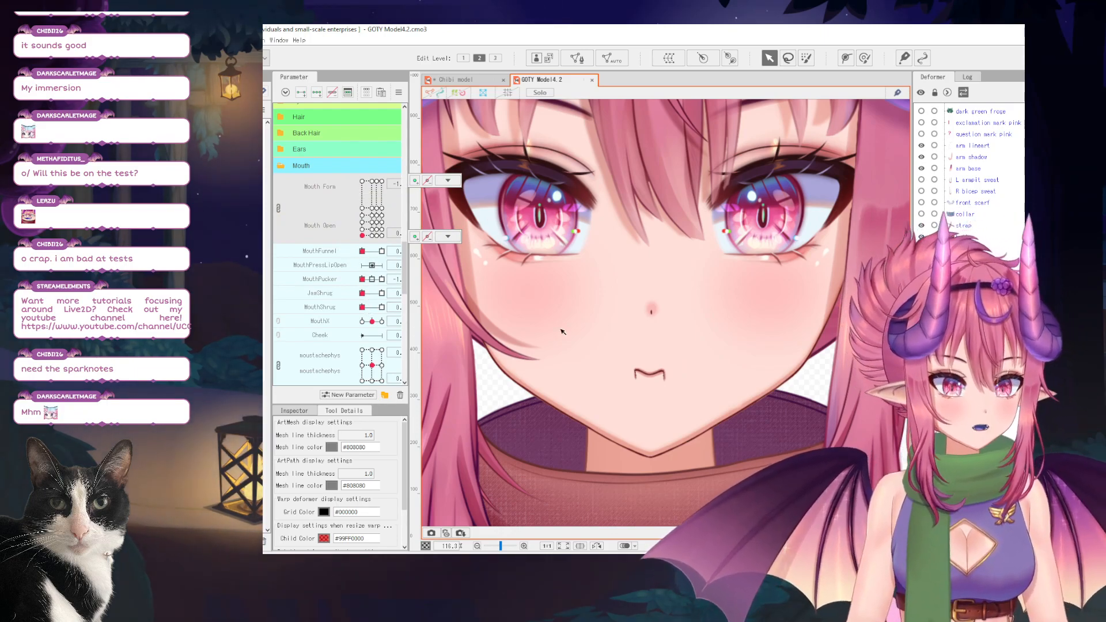
{"action": "mouse_move", "coordinate": [365, 280]}
{"action": "left_mouse_down"}
{"action": "mouse_move", "coordinate": [381, 280]}
{"action": "mouse_move", "coordinate": [350, 287]}
{"action": "left_mouse_up"}
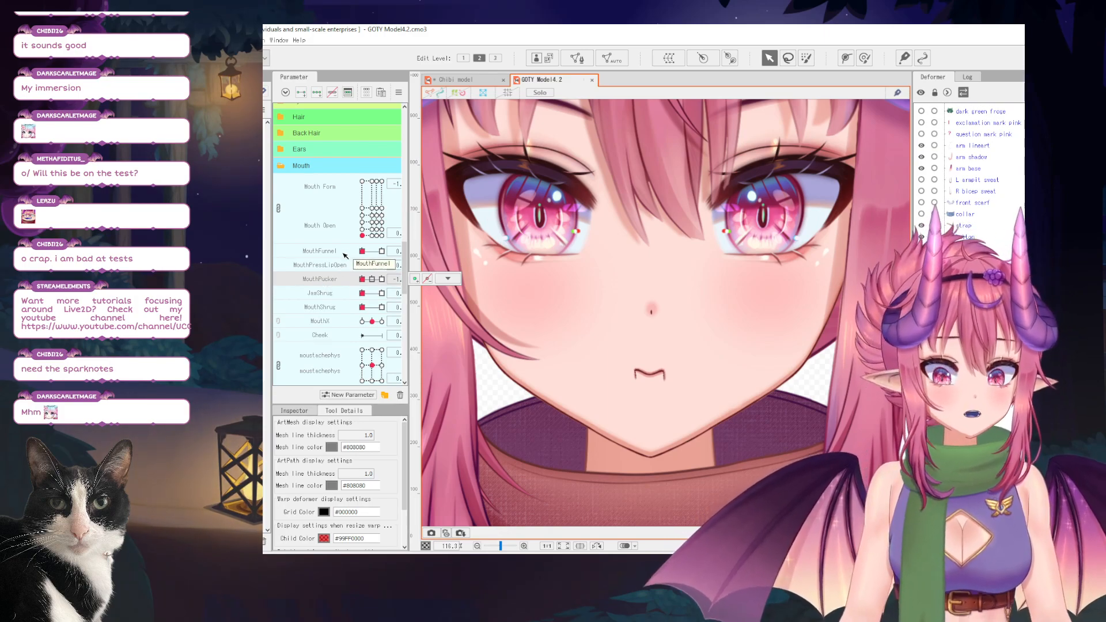
Preview the JawShrug and MouthShrug deformations on the closed mouth and return both parameters to 0.
{"action": "left_click_drag", "start_coordinate": [362, 292], "coordinate": [386, 293]}
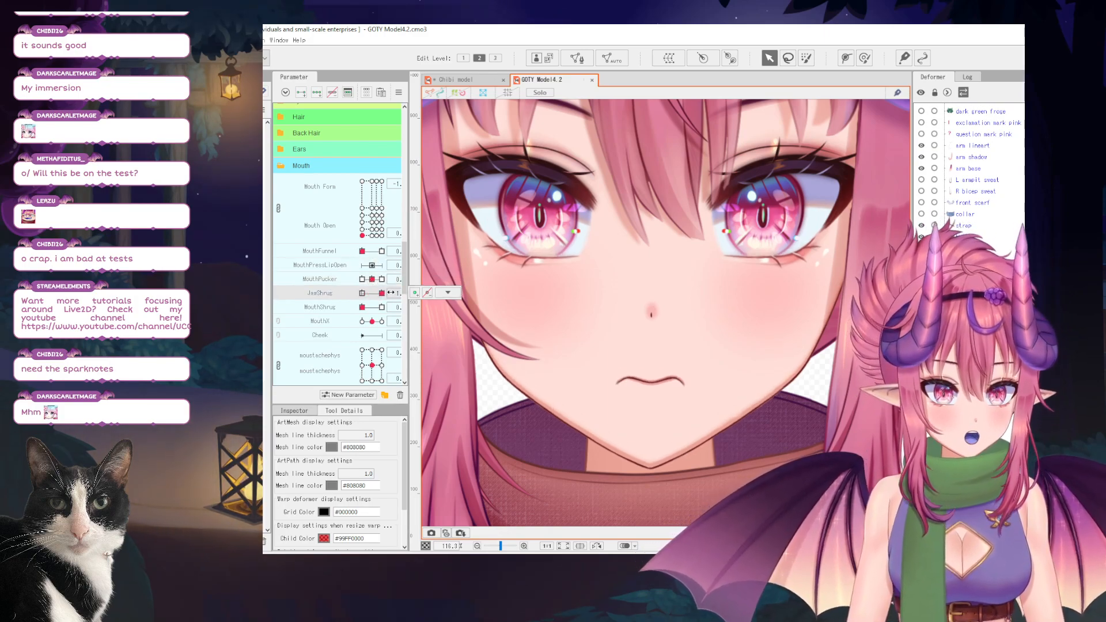
{"action": "left_click_drag", "start_coordinate": [380, 294], "coordinate": [366, 295]}
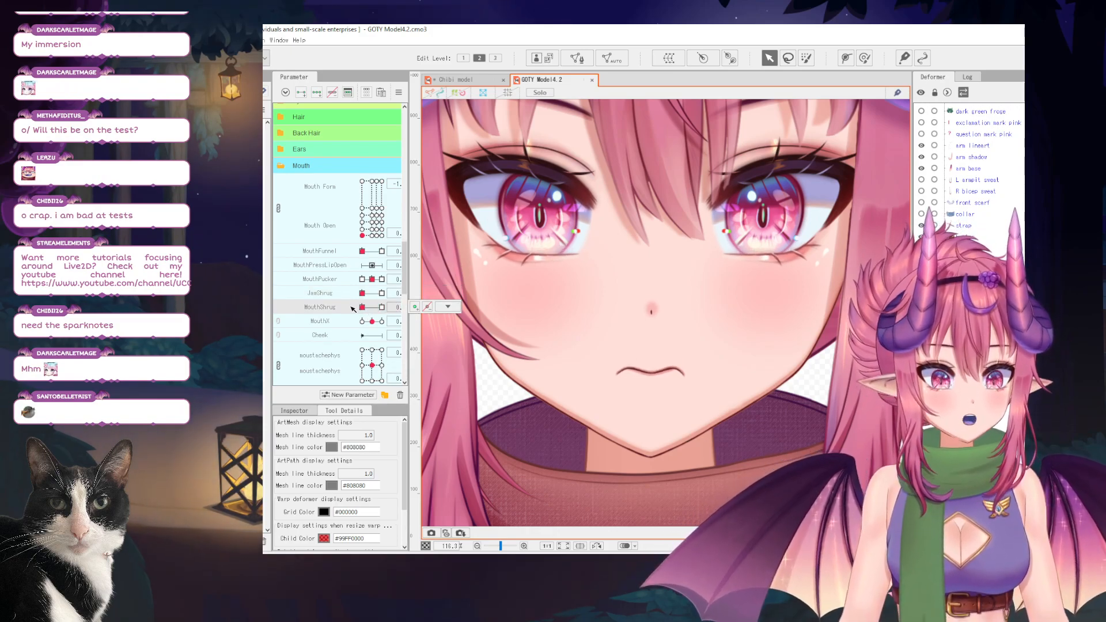
{"action": "mouse_move", "coordinate": [362, 307]}
{"action": "left_mouse_down"}
{"action": "mouse_move", "coordinate": [375, 309]}
{"action": "mouse_move", "coordinate": [358, 310]}
{"action": "left_mouse_up"}
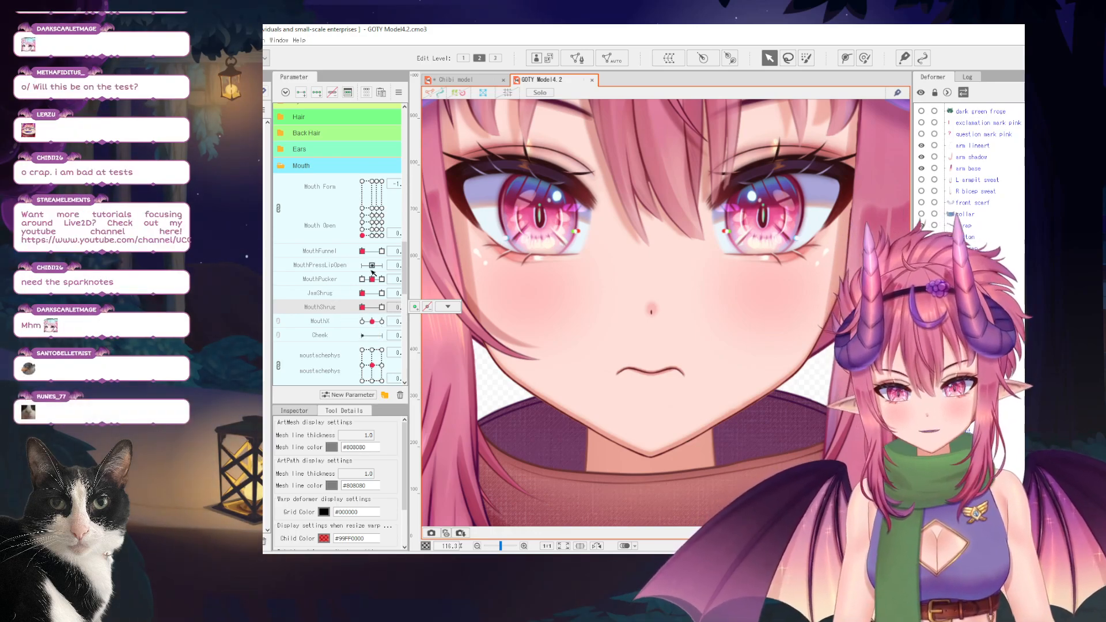
Switch back to the Chibi model document and set the mouth to neutral, with Mouth Open and Mouth Form at 0.0.
{"action": "left_click", "coordinate": [457, 80]}
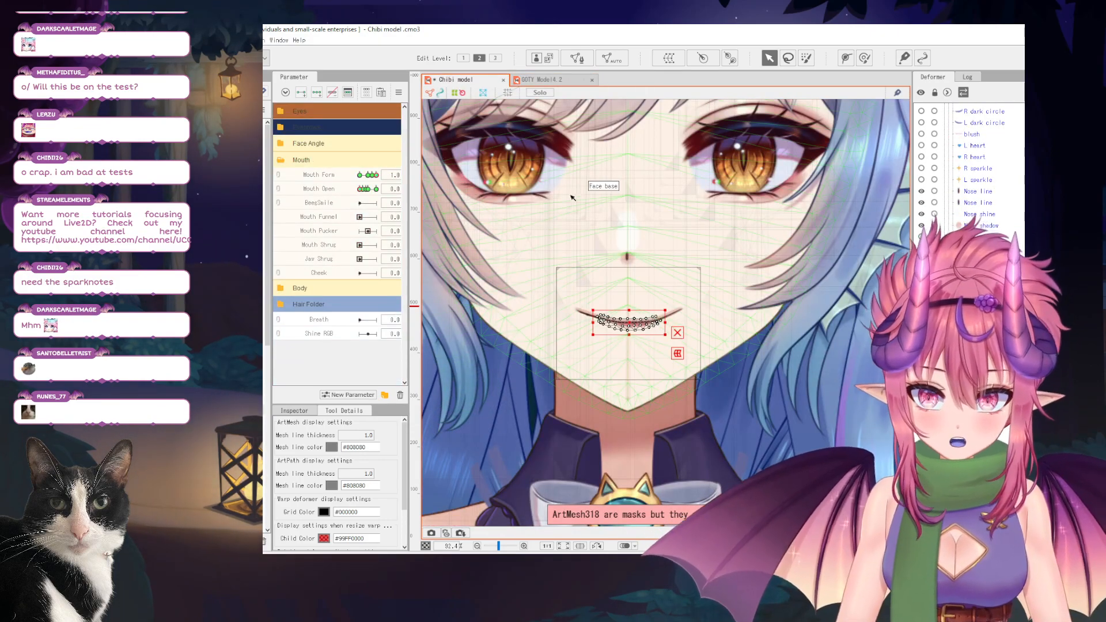
{"action": "scroll", "coordinate": [614, 280], "scroll_direction": "down", "scroll_amount": 1}
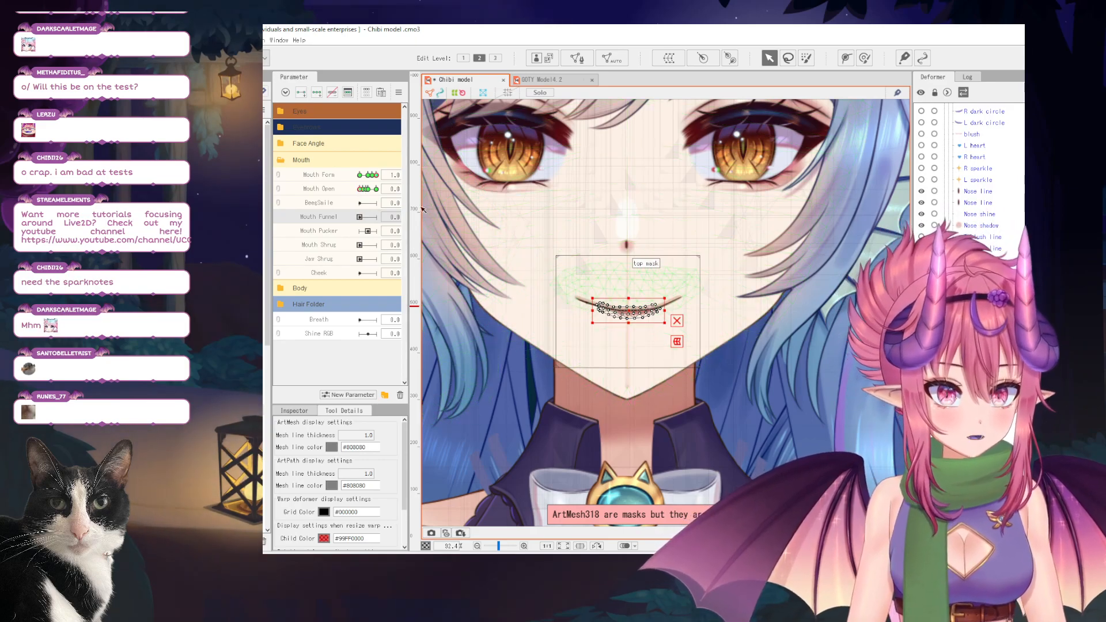
{"action": "left_click_drag", "start_coordinate": [368, 189], "coordinate": [359, 189]}
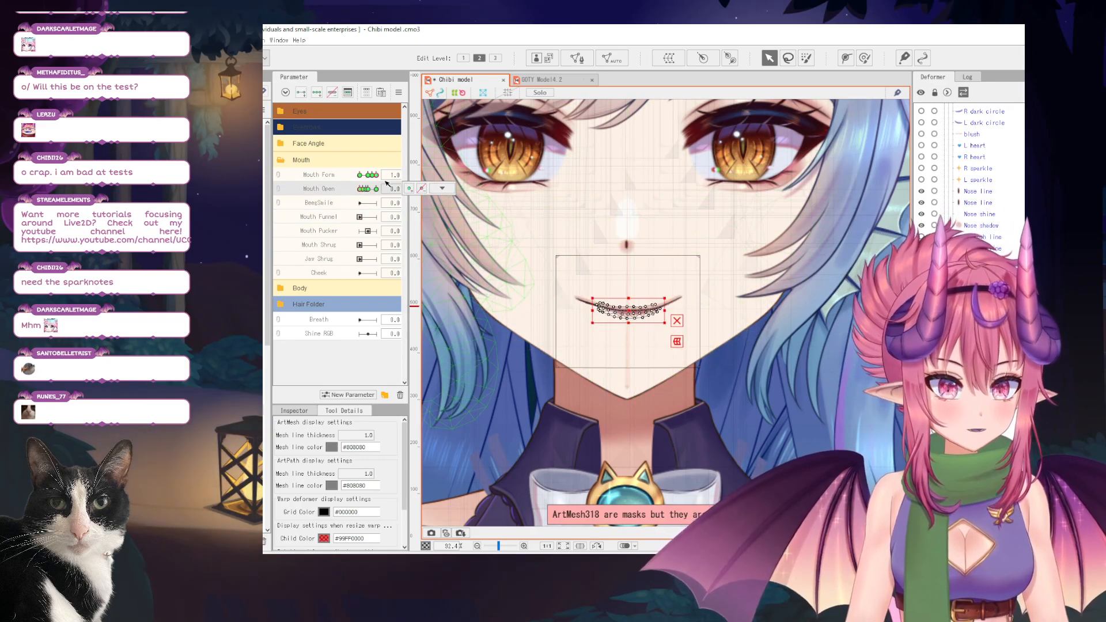
{"action": "left_click", "coordinate": [367, 175]}
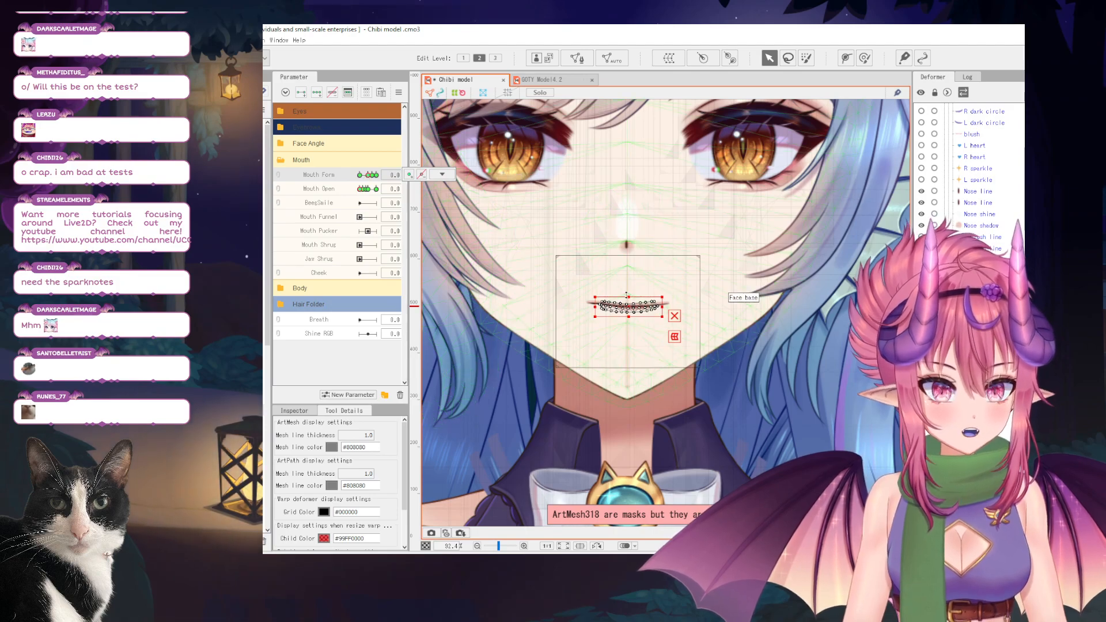
Select the upper and lower mouth line and mask meshes together and add keys at both ends of Mouth Funnel.
{"action": "scroll", "coordinate": [627, 295], "scroll_direction": "up", "scroll_amount": 5}
{"action": "left_click", "coordinate": [655, 298]}
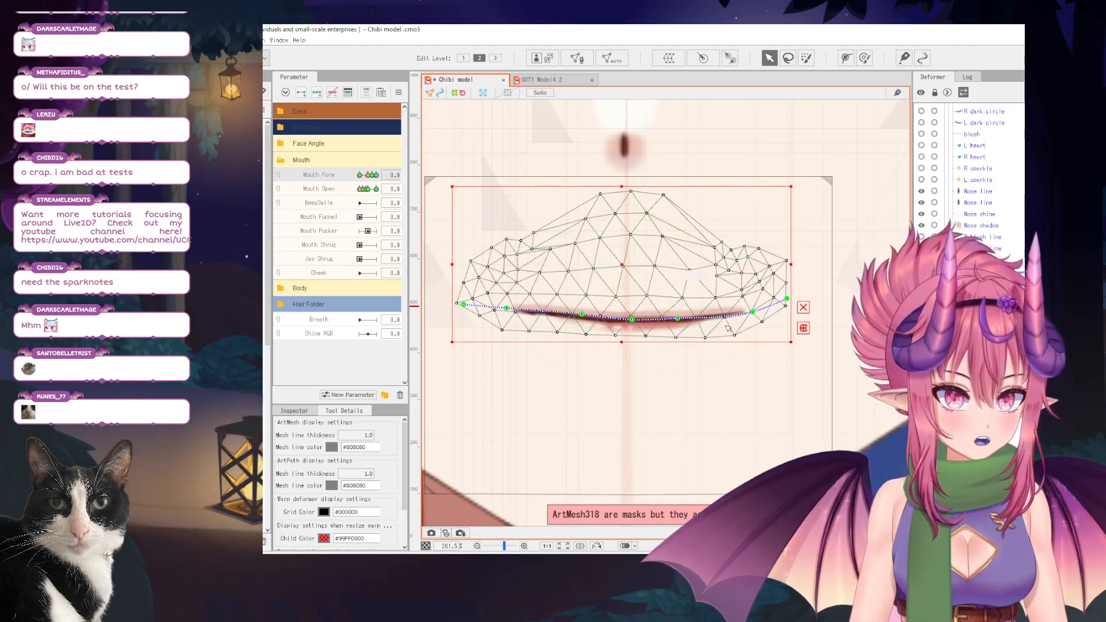
{"action": "scroll", "coordinate": [967, 173], "scroll_direction": "down", "scroll_amount": 4}
{"action": "left_click", "coordinate": [625, 315]}
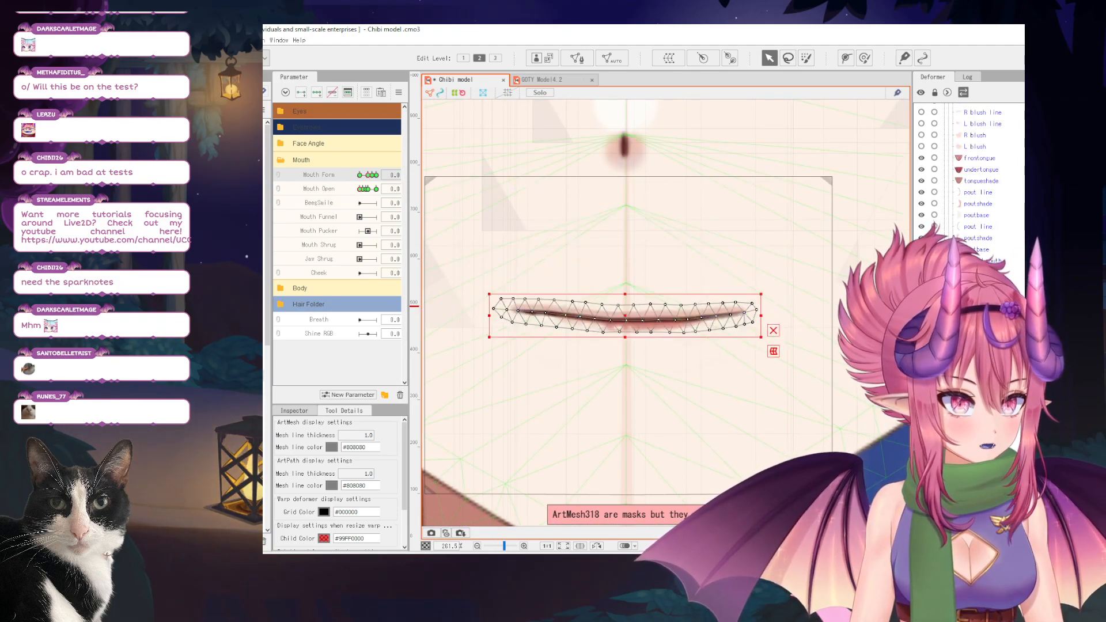
{"action": "left_click", "coordinate": [625, 265], "text": "shift"}
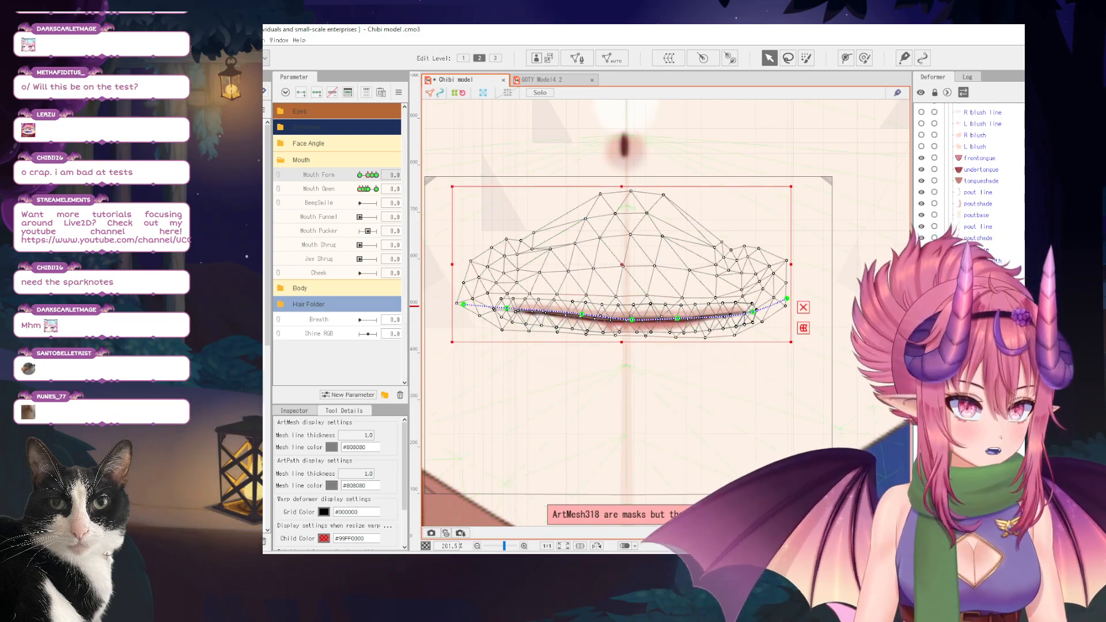
{"action": "left_click", "coordinate": [629, 321], "text": "shift"}
{"action": "left_click", "coordinate": [629, 321], "text": "shift"}
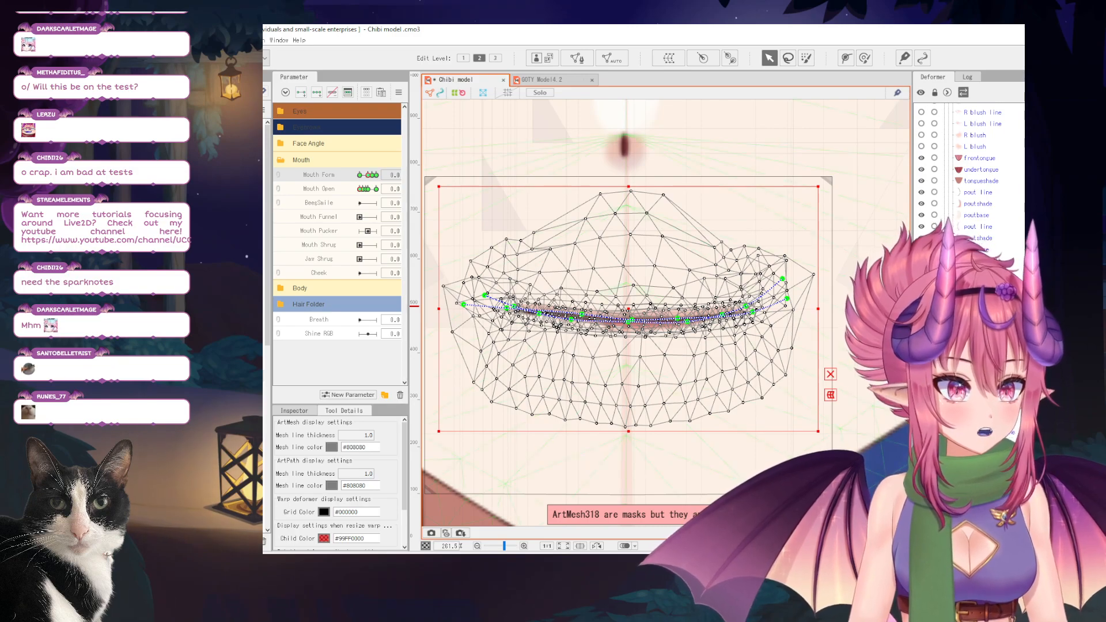
{"action": "left_click", "coordinate": [628, 321], "text": "ctrl"}
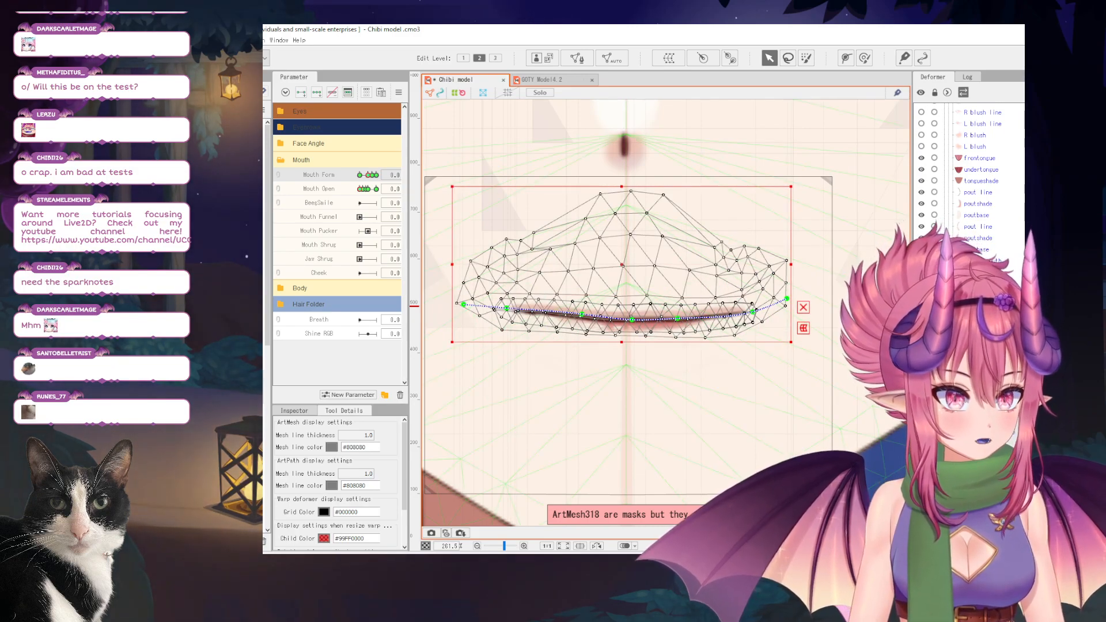
{"action": "key", "text": "ctrl+z"}
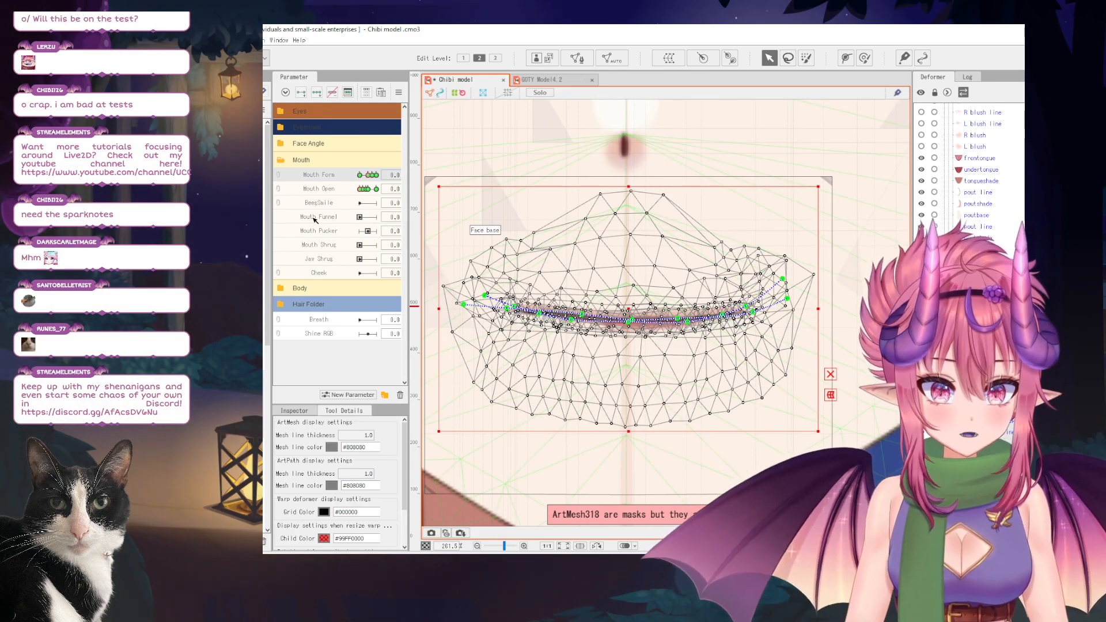
{"action": "left_click", "coordinate": [314, 218]}
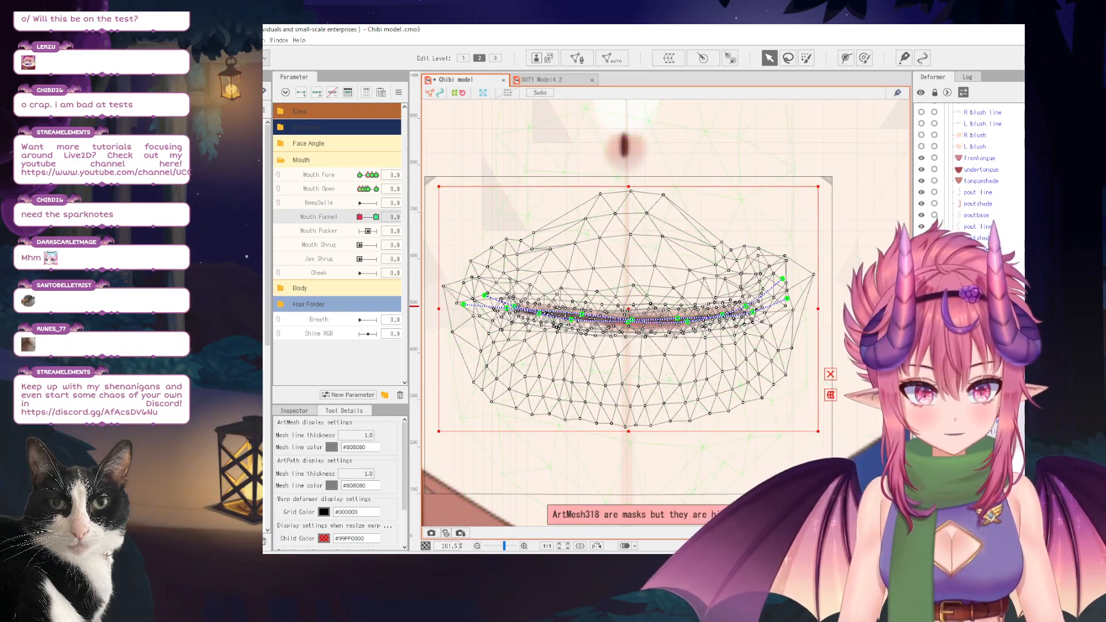
Select the upper lip line and mask meshes, set up the Deform Brush at 144 px, and set Mouth Funnel to 1.0.
{"action": "left_click", "coordinate": [626, 320]}
{"action": "key", "text": "ctrl+z"}
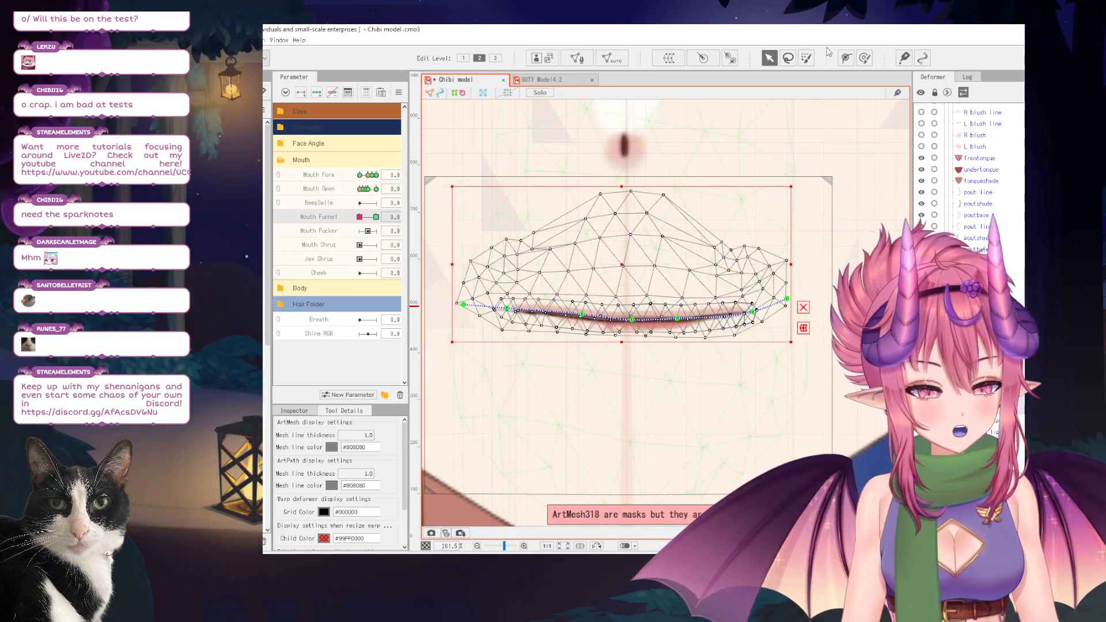
{"action": "left_click", "coordinate": [863, 60]}
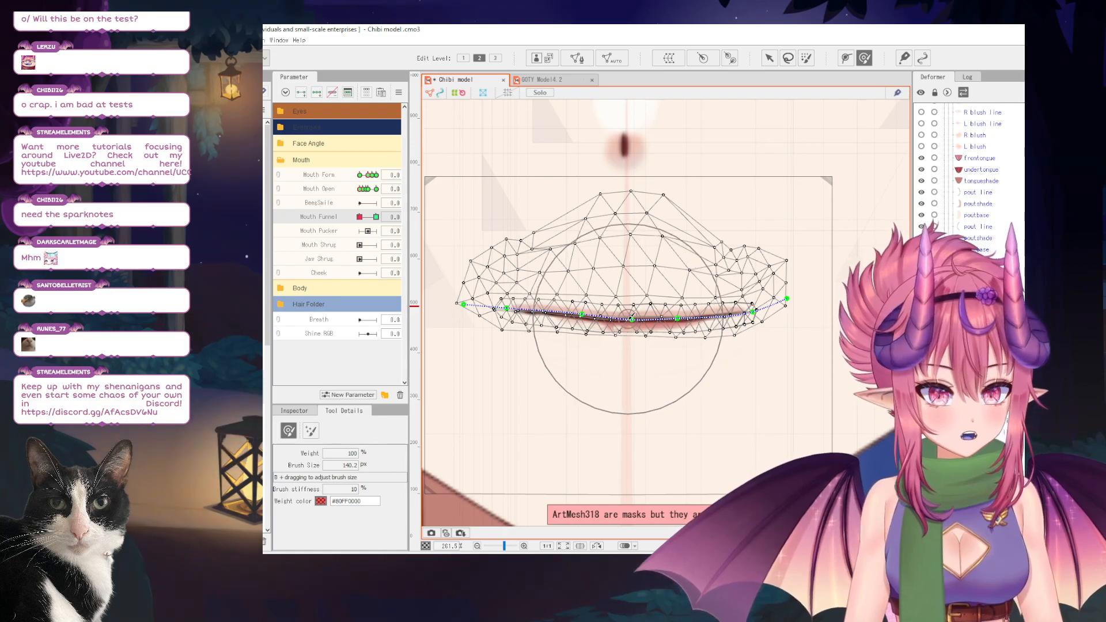
{"action": "left_click_drag", "start_coordinate": [623, 318], "coordinate": [626, 318]}
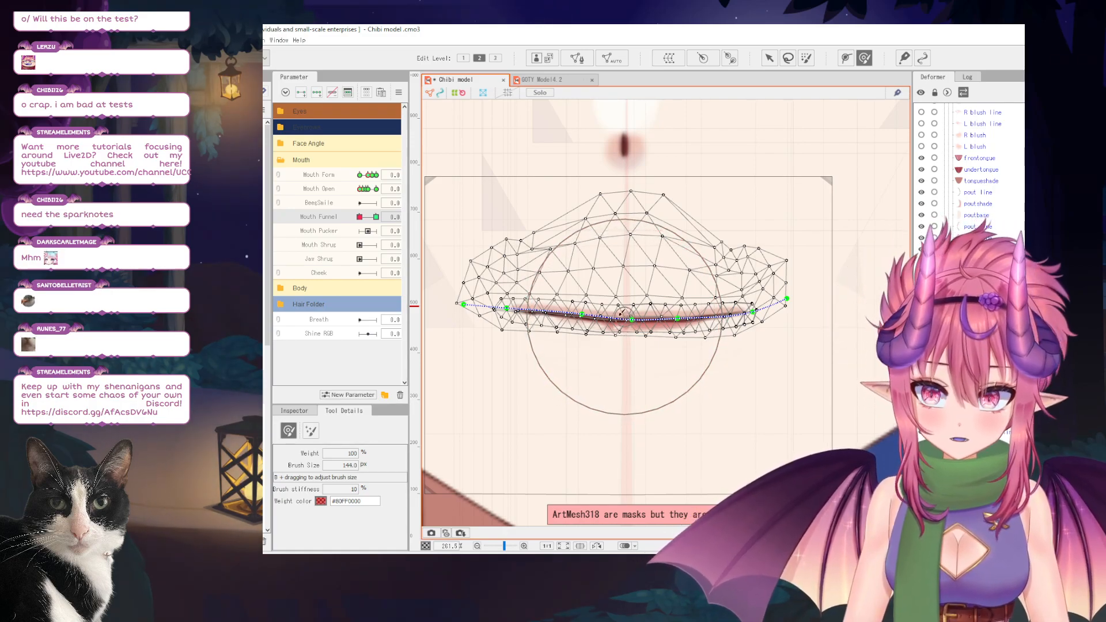
{"action": "left_click_drag", "start_coordinate": [362, 218], "coordinate": [377, 222]}
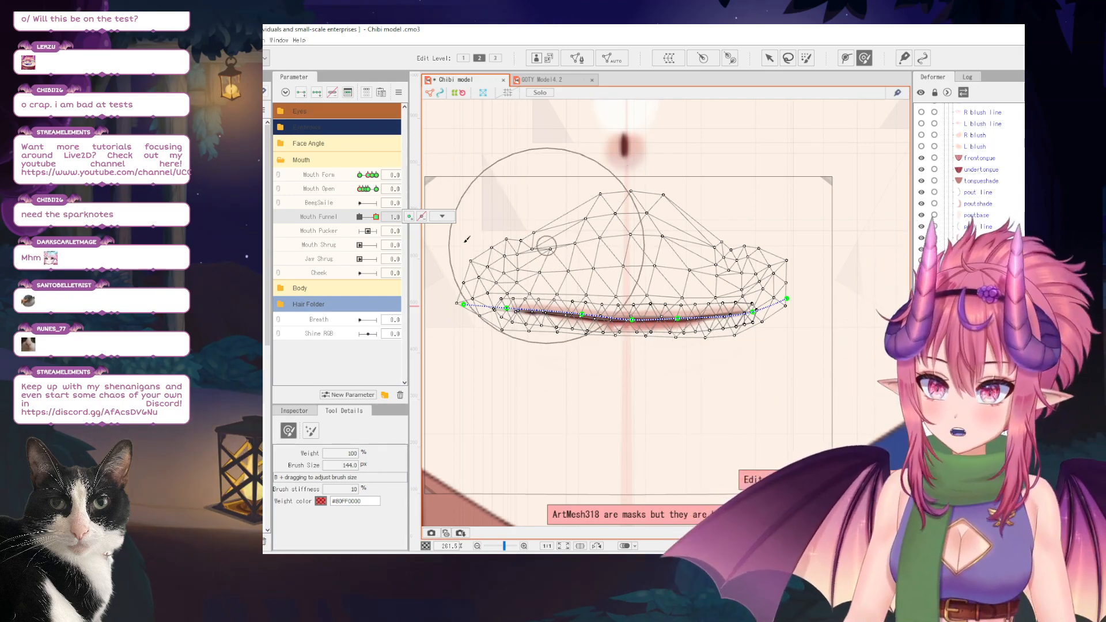
{"action": "left_click", "coordinate": [442, 216]}
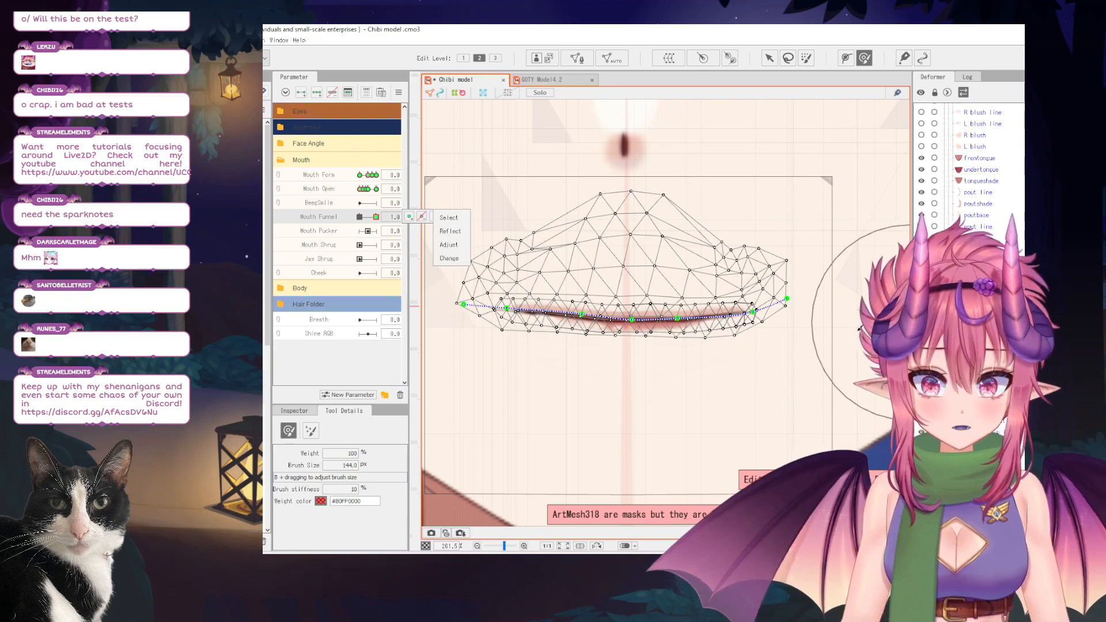
{"action": "left_click", "coordinate": [628, 303]}
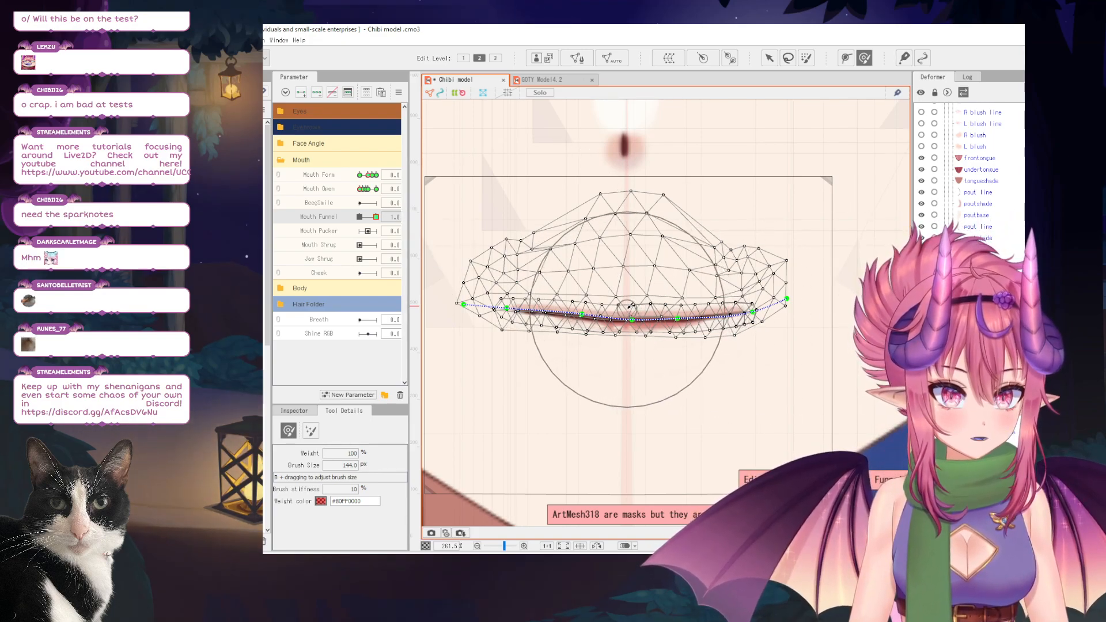
Raise the middle of the upper lip into an arch and refine its curve with the Deform Brush at about 121 px.
{"action": "left_click", "coordinate": [630, 302]}
{"action": "mouse_move", "coordinate": [628, 318]}
{"action": "left_mouse_down"}
{"action": "mouse_move", "coordinate": [635, 297]}
{"action": "mouse_move", "coordinate": [656, 300]}
{"action": "left_mouse_up"}
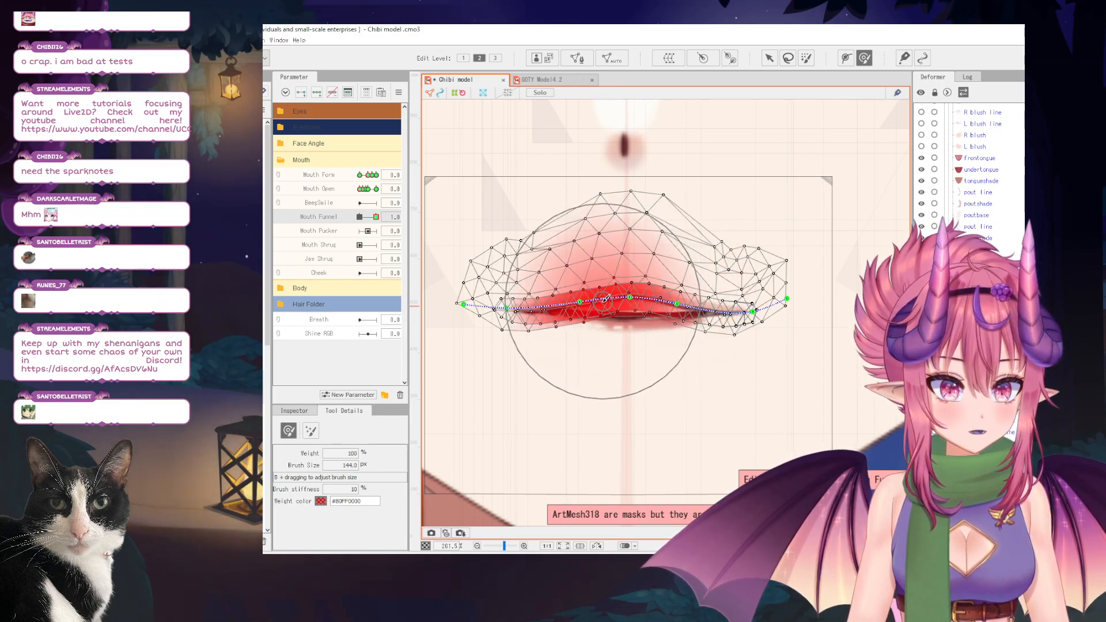
{"action": "key", "text": "ctrl"}
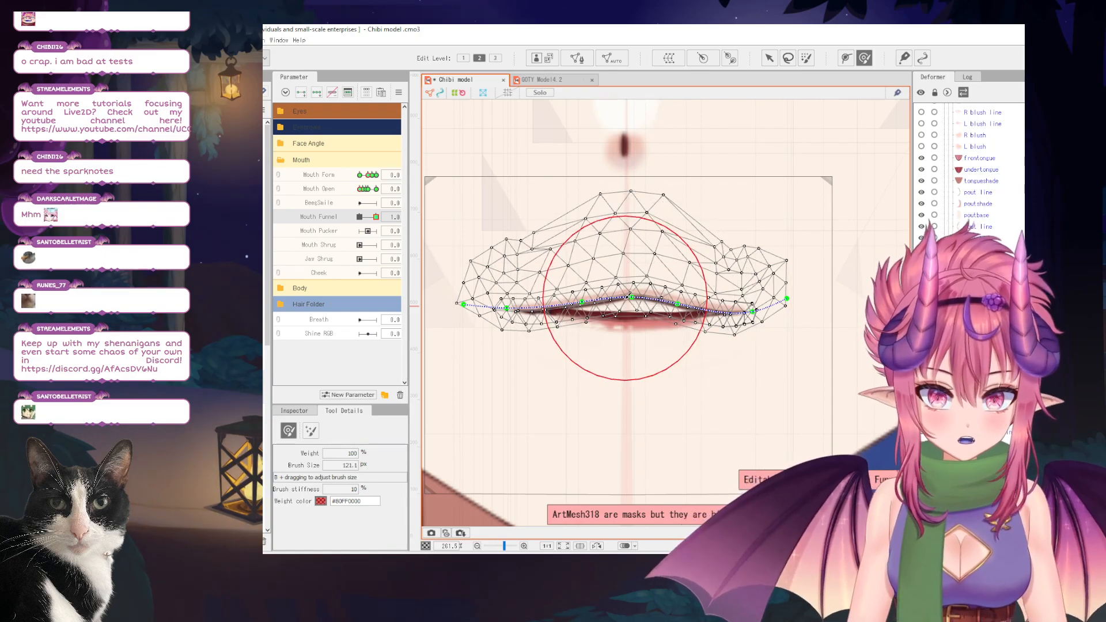
{"action": "scroll", "coordinate": [599, 294], "scroll_direction": "up", "scroll_amount": 2}
{"action": "left_click_drag", "start_coordinate": [579, 311], "coordinate": [560, 298]}
{"action": "left_click_drag", "start_coordinate": [750, 304], "coordinate": [664, 321]}
{"action": "left_click_drag", "start_coordinate": [588, 240], "coordinate": [573, 253]}
{"action": "scroll", "coordinate": [574, 252], "scroll_direction": "down", "scroll_amount": 2}
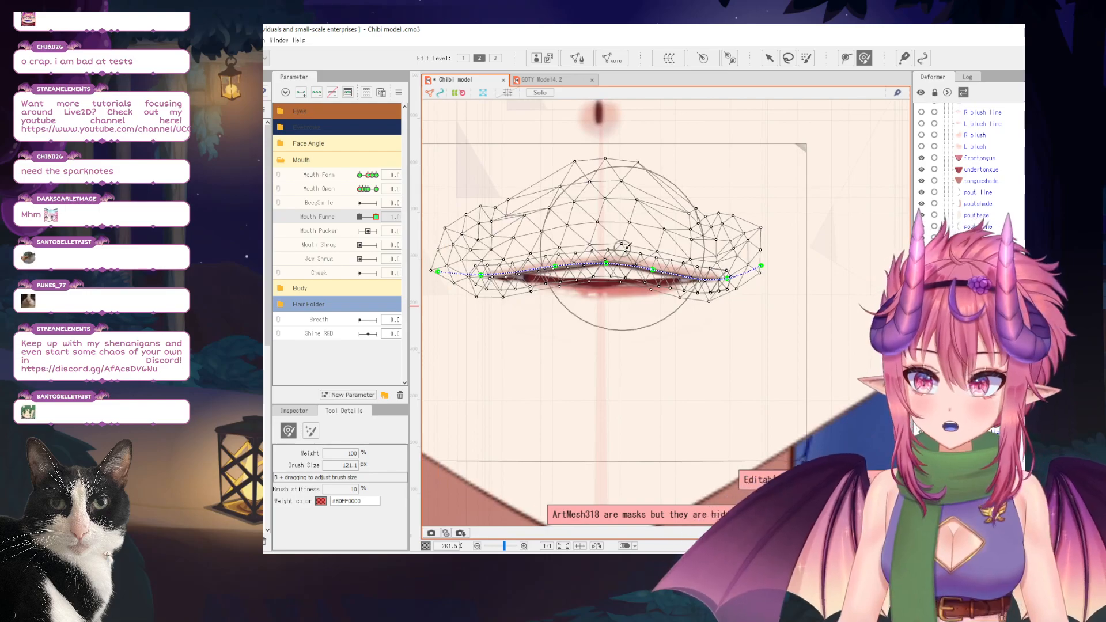
Select the lower lip line and mask meshes and push the lower lip down with a brush of about 145 px.
{"action": "left_click", "coordinate": [603, 294]}
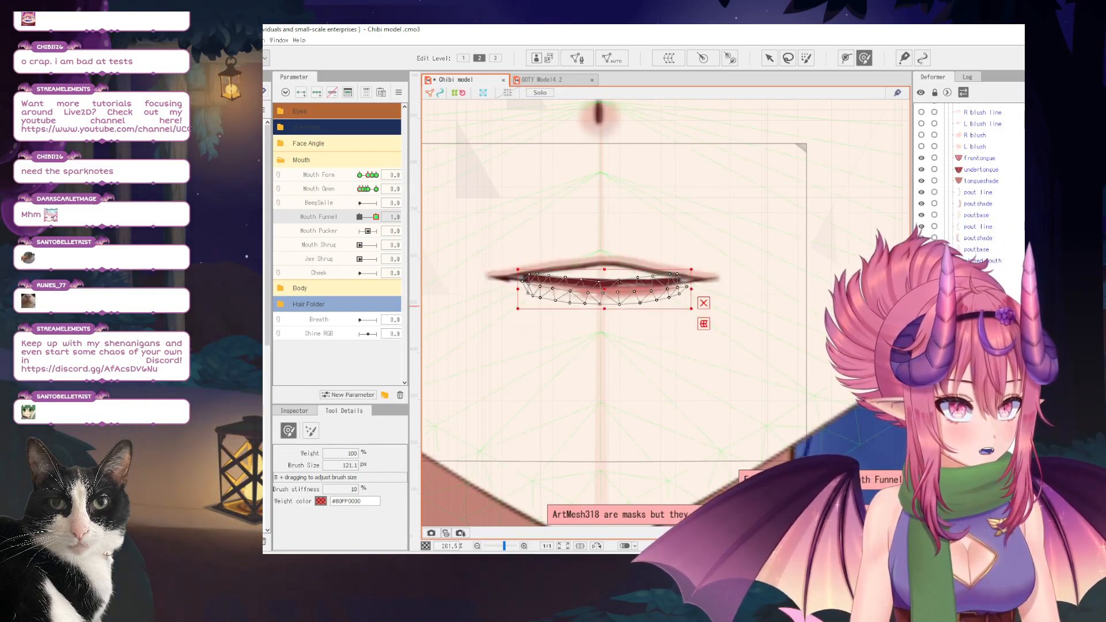
{"action": "left_click", "coordinate": [602, 289]}
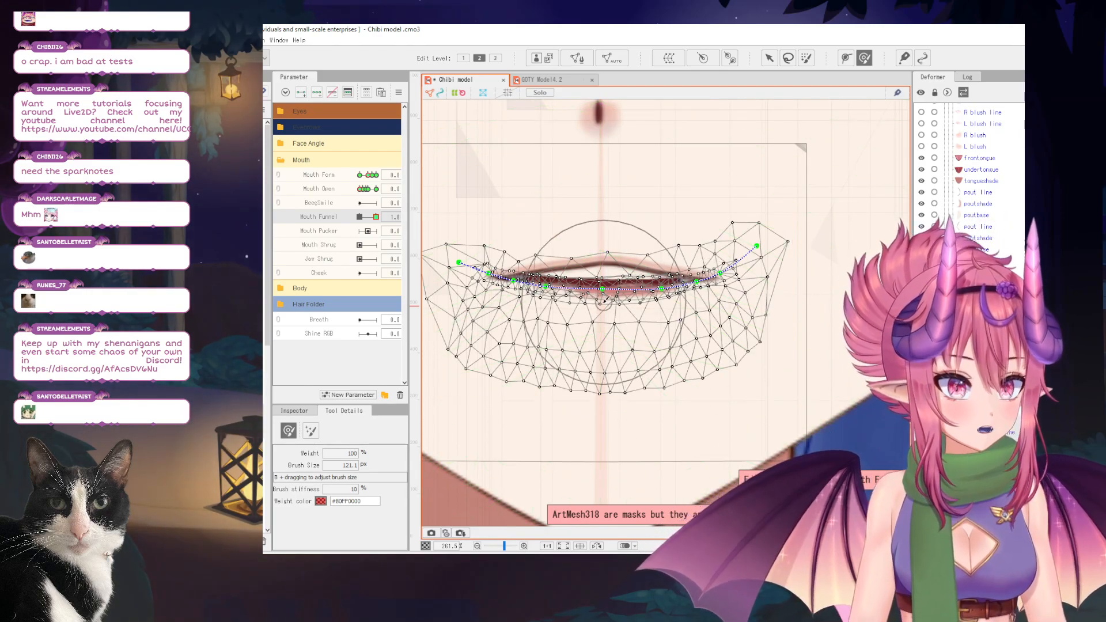
{"action": "scroll", "coordinate": [601, 299], "scroll_direction": "up", "scroll_amount": 1}
{"action": "mouse_move", "coordinate": [609, 293]}
{"action": "left_mouse_down"}
{"action": "mouse_move", "coordinate": [612, 305]}
{"action": "mouse_move", "coordinate": [600, 282]}
{"action": "mouse_move", "coordinate": [609, 311]}
{"action": "left_mouse_up"}
{"action": "scroll", "coordinate": [616, 289], "scroll_direction": "up", "scroll_amount": 3}
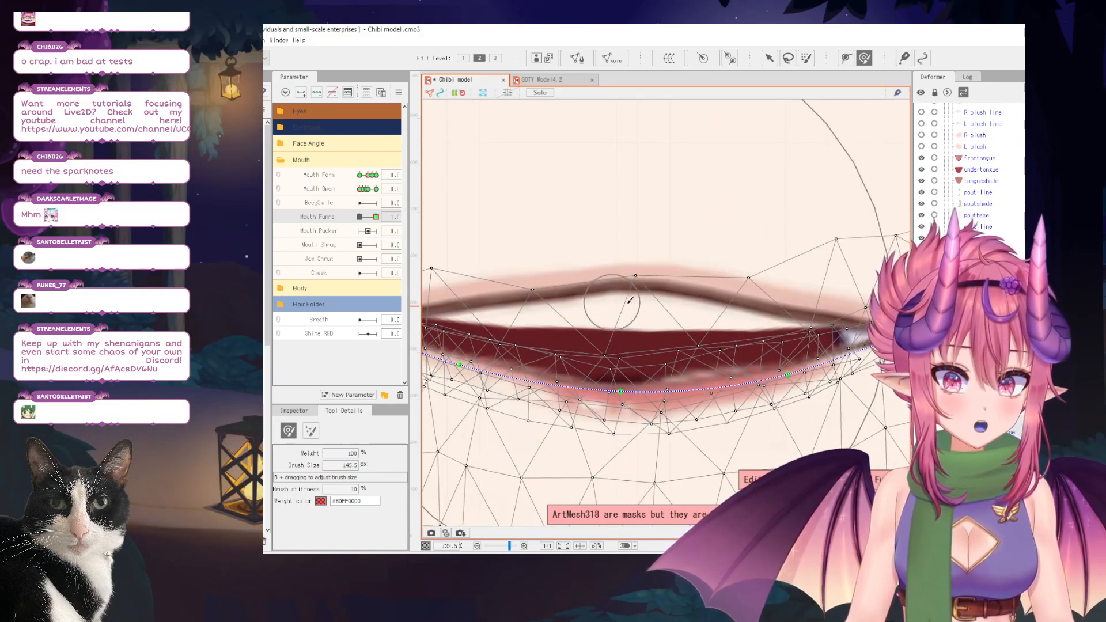
{"action": "scroll", "coordinate": [648, 300], "scroll_direction": "down", "scroll_amount": 3}
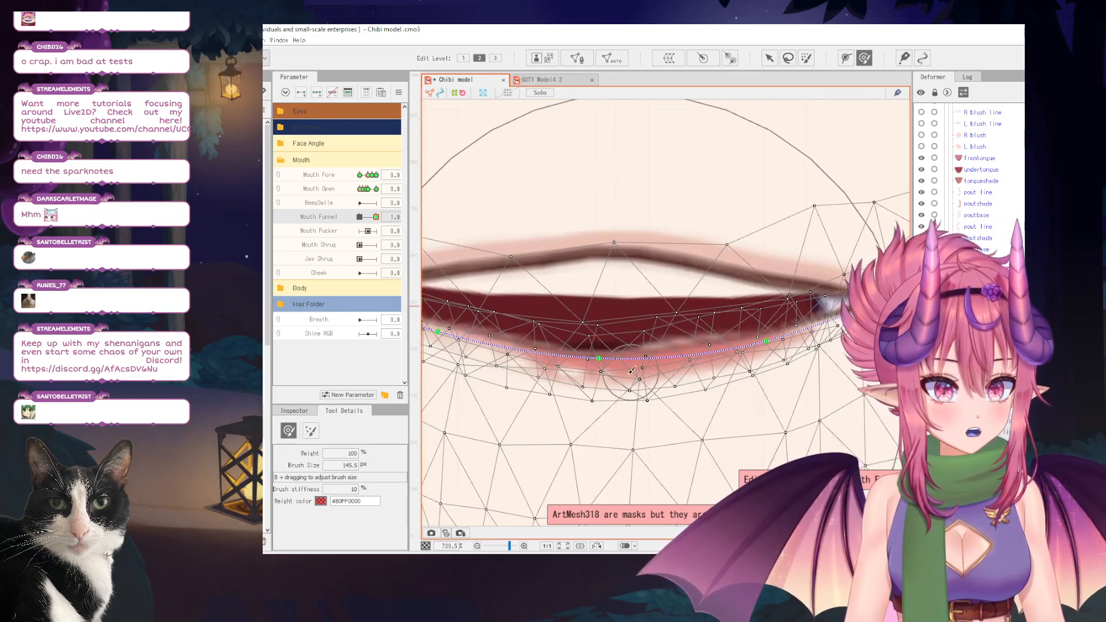
{"action": "scroll", "coordinate": [687, 339], "scroll_direction": "up", "scroll_amount": 3}
Key the mouth interior mesh on Mouth Funnel and stretch its upper edge up to the raised upper lip at 1.0.
{"action": "key", "text": "ctrl+z"}
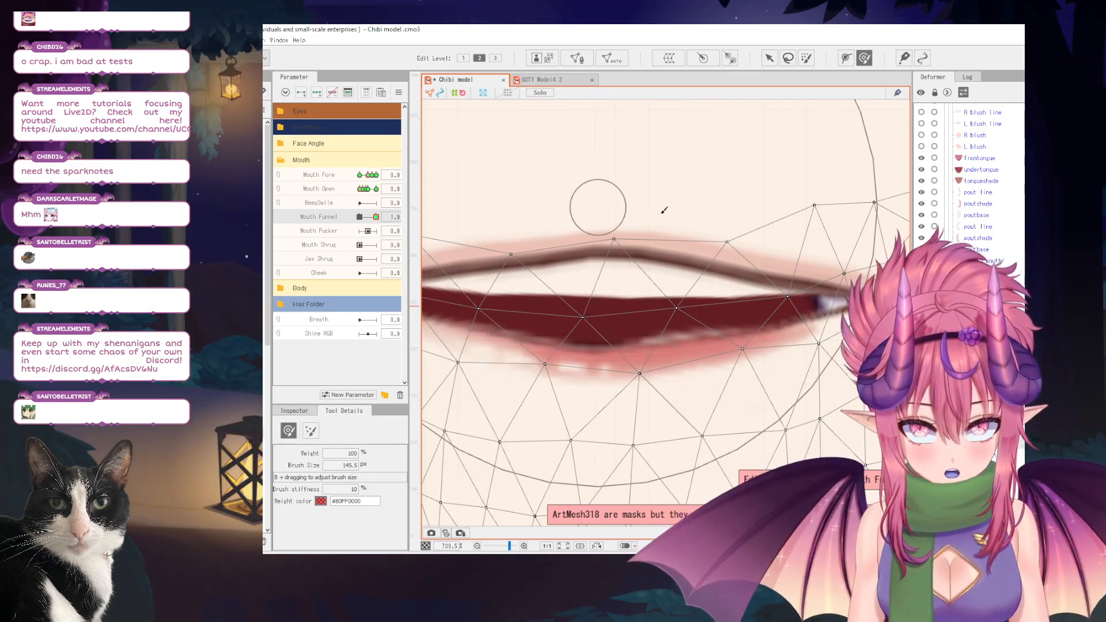
{"action": "scroll", "coordinate": [700, 236], "scroll_direction": "down", "scroll_amount": 3}
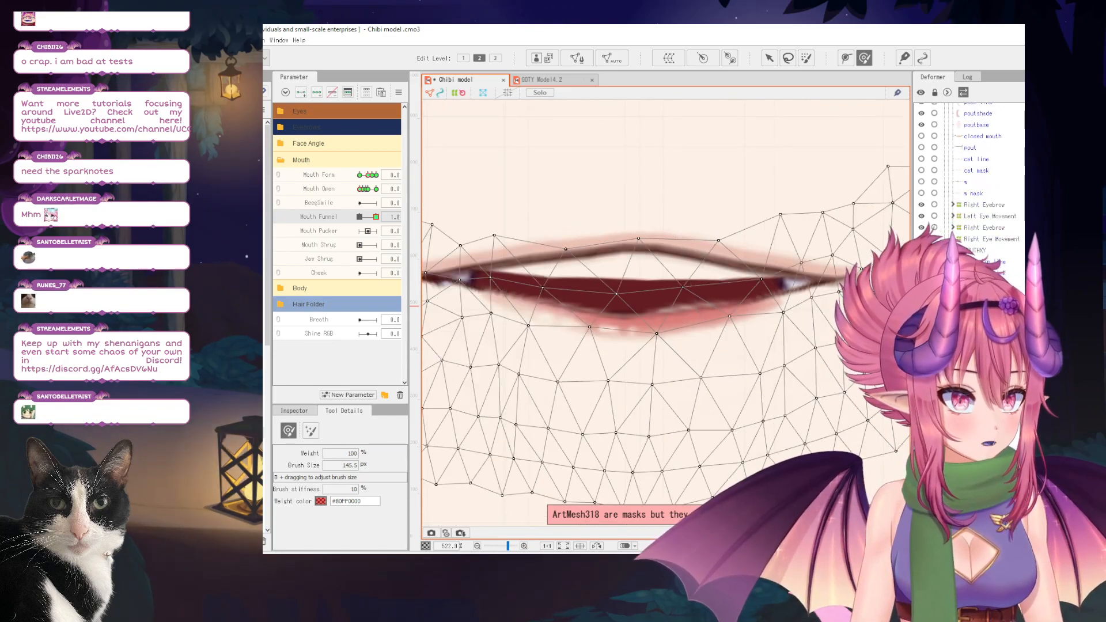
{"action": "key", "text": "ctrl+z"}
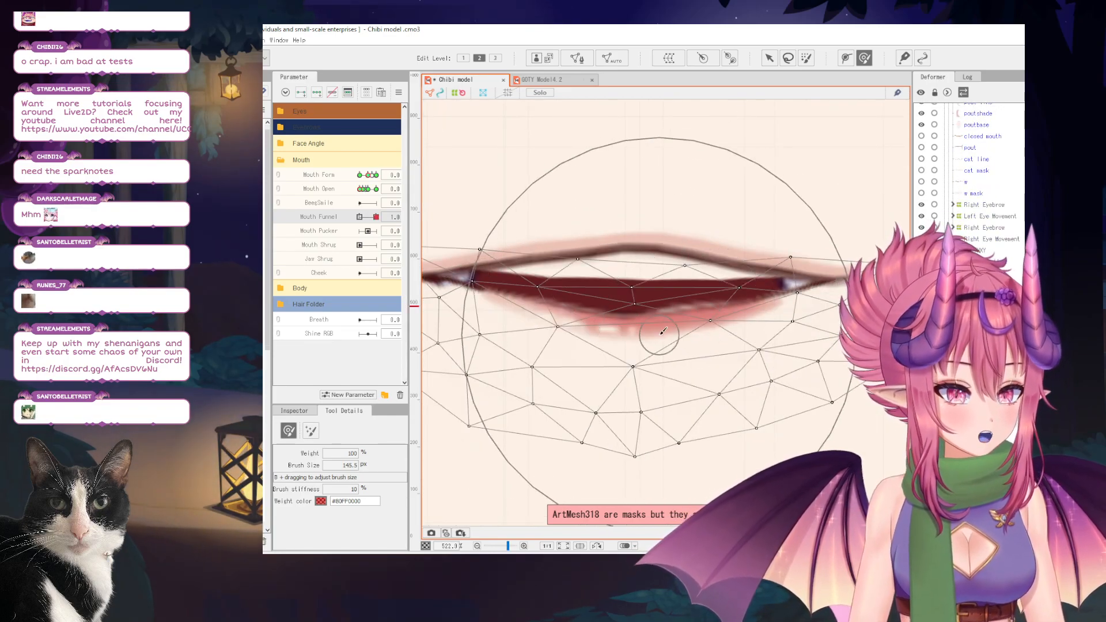
{"action": "left_click_drag", "start_coordinate": [647, 324], "coordinate": [650, 336]}
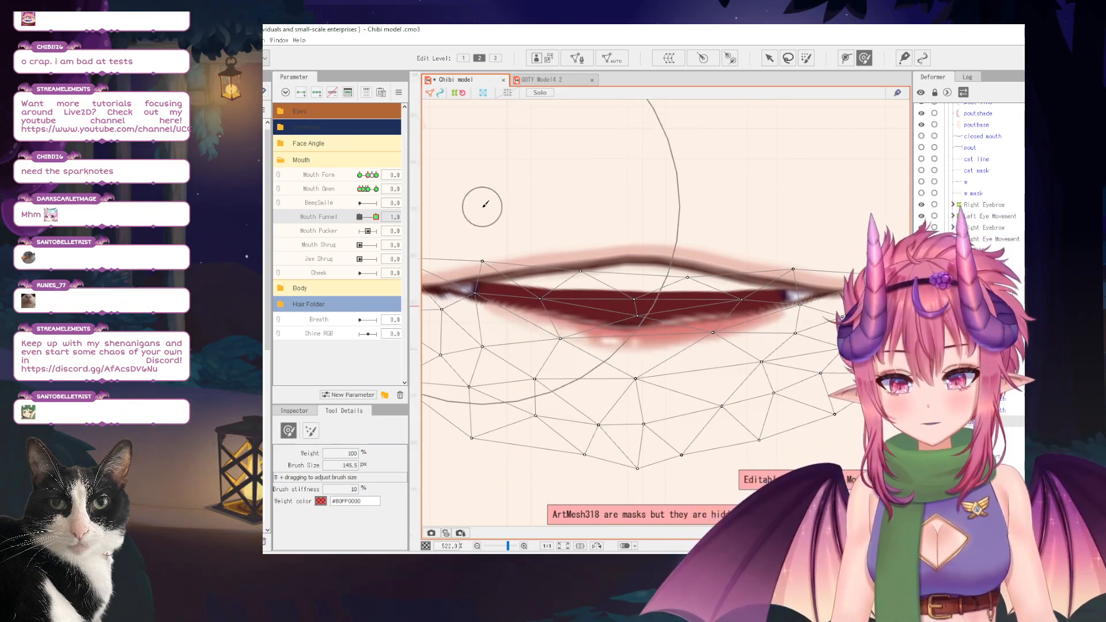
{"action": "mouse_move", "coordinate": [625, 229]}
{"action": "left_mouse_down"}
{"action": "mouse_move", "coordinate": [624, 212]}
{"action": "mouse_move", "coordinate": [663, 191]}
{"action": "mouse_move", "coordinate": [661, 168]}
{"action": "left_mouse_up"}
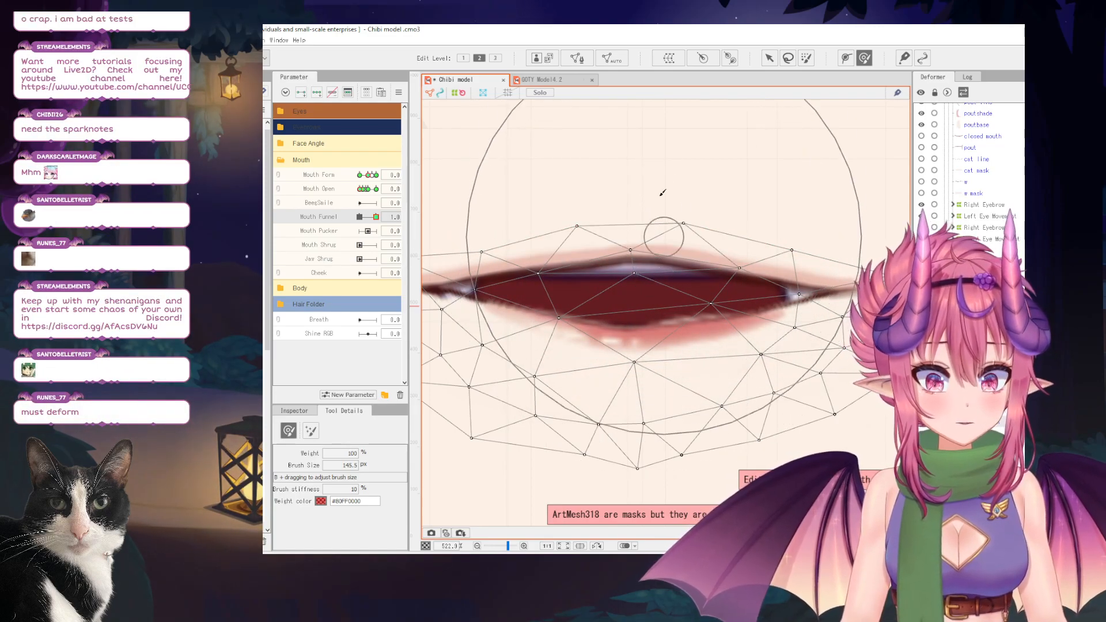
{"action": "mouse_move", "coordinate": [375, 217]}
{"action": "left_mouse_down"}
{"action": "mouse_move", "coordinate": [332, 221]}
{"action": "mouse_move", "coordinate": [383, 218]}
{"action": "left_mouse_up"}
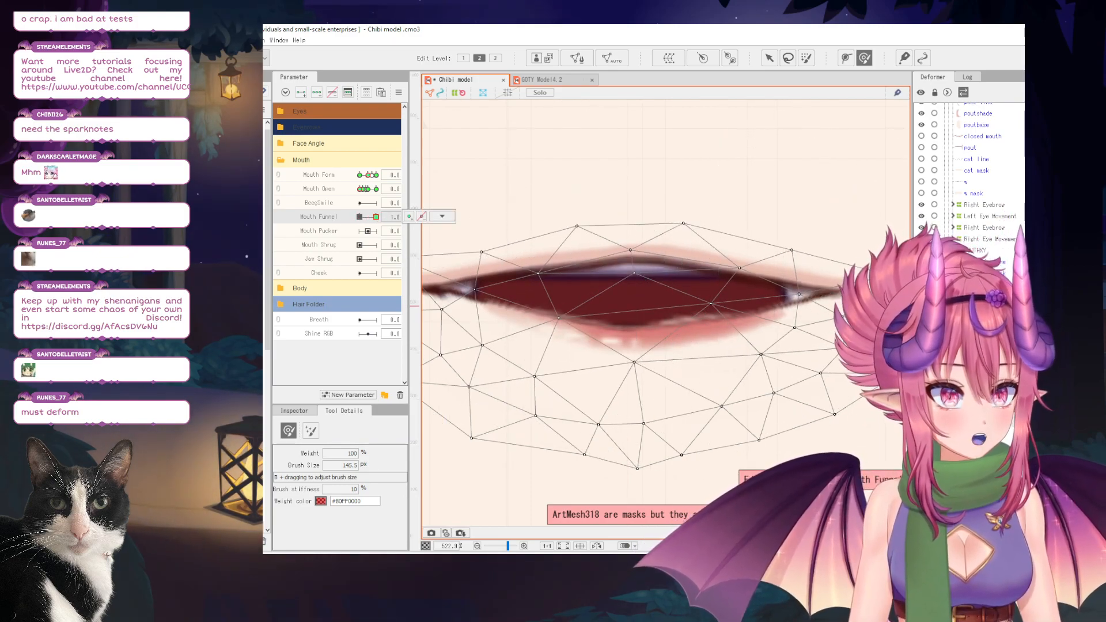
Reselect the upper lip line and mask meshes and refine the lip's curve and corners with the Deform Brush at Mouth Funnel 1.0.
{"action": "left_click", "coordinate": [989, 262]}
{"action": "scroll", "coordinate": [739, 257], "scroll_direction": "down", "scroll_amount": 5}
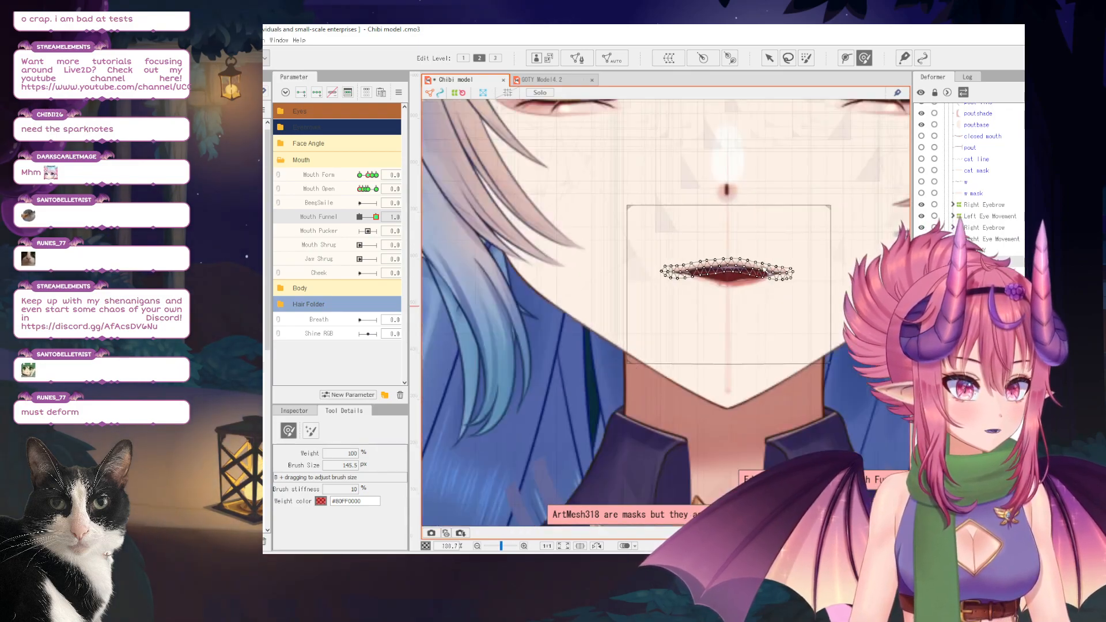
{"action": "scroll", "coordinate": [738, 257], "scroll_direction": "up", "scroll_amount": 2}
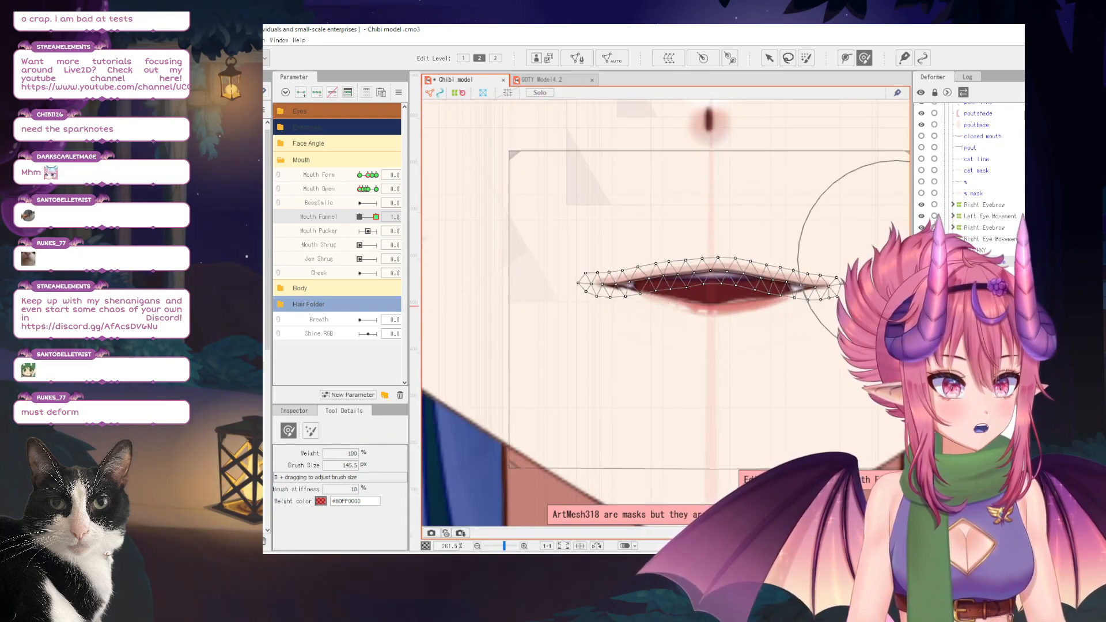
{"action": "left_click", "coordinate": [989, 261]}
{"action": "left_click", "coordinate": [988, 273]}
{"action": "left_click", "coordinate": [989, 261]}
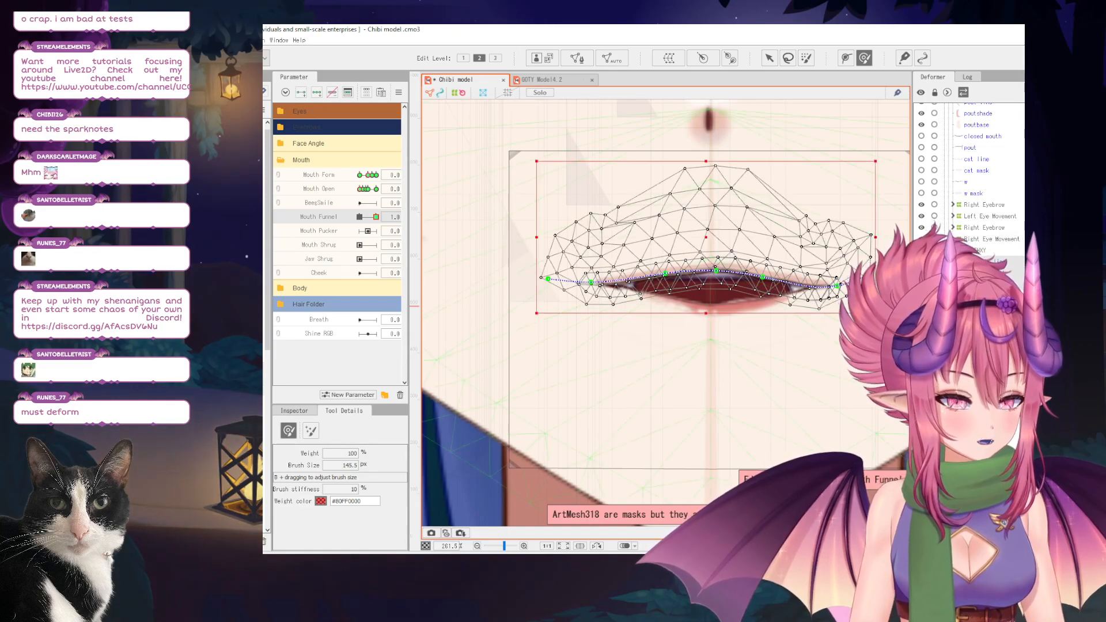
{"action": "scroll", "coordinate": [611, 446], "scroll_direction": "up", "scroll_amount": 2}
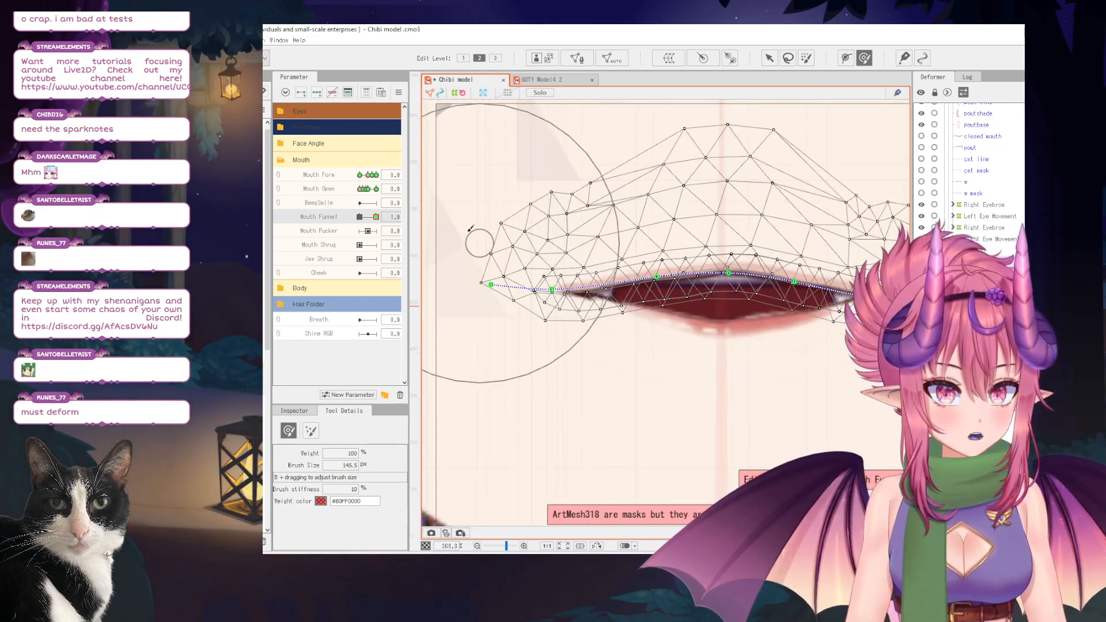
{"action": "left_click_drag", "start_coordinate": [613, 262], "coordinate": [614, 267]}
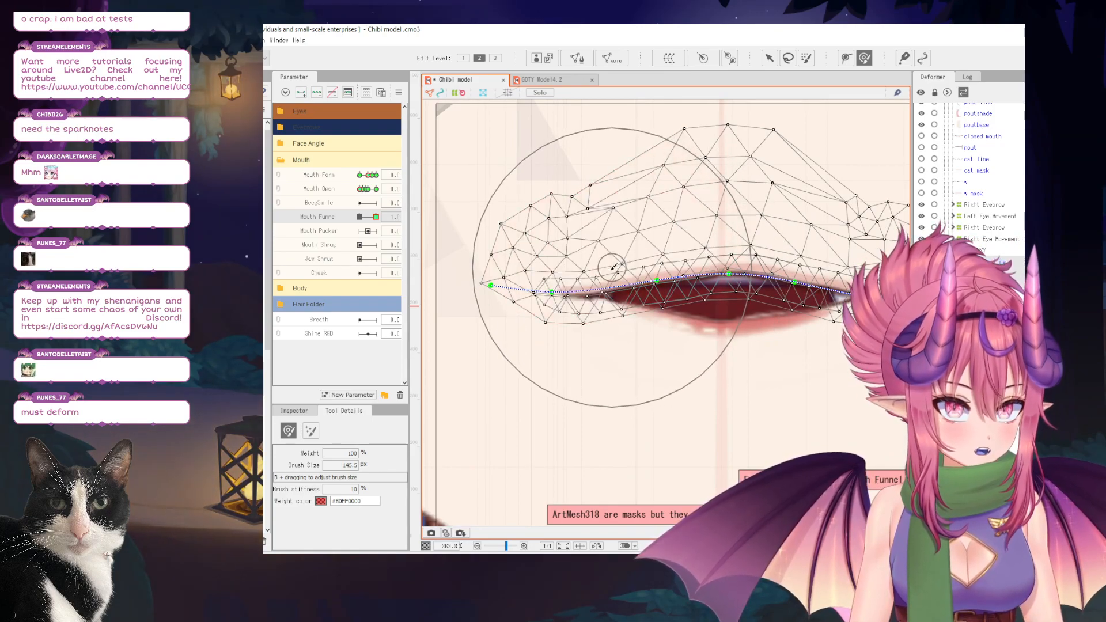
{"action": "left_click_drag", "start_coordinate": [566, 304], "coordinate": [566, 302]}
{"action": "mouse_move", "coordinate": [792, 272]}
{"action": "left_mouse_down"}
{"action": "mouse_move", "coordinate": [643, 283]}
{"action": "mouse_move", "coordinate": [695, 274]}
{"action": "left_mouse_up"}
{"action": "left_click_drag", "start_coordinate": [727, 356], "coordinate": [727, 349]}
{"action": "left_click_drag", "start_coordinate": [581, 260], "coordinate": [545, 258]}
{"action": "left_click_drag", "start_coordinate": [636, 261], "coordinate": [590, 246]}
Reselect the lower lip line and mask meshes and smooth the lower lip's curve with the Deform Brush at Mouth Funnel 1.0.
{"action": "left_click", "coordinate": [588, 320]}
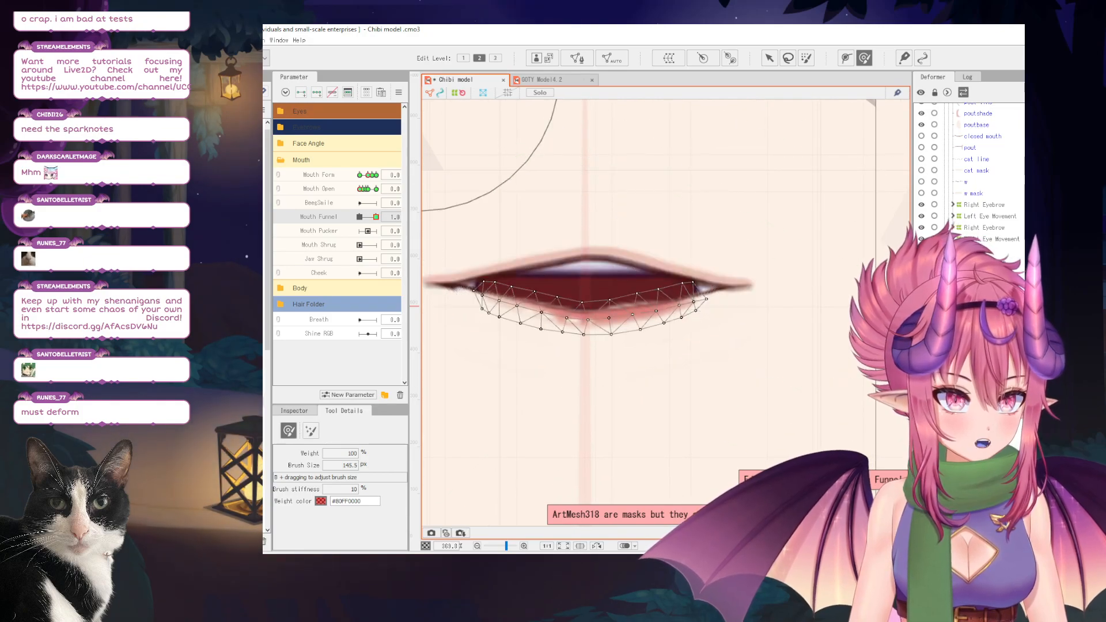
{"action": "left_click_drag", "start_coordinate": [702, 332], "coordinate": [700, 328]}
{"action": "left_click_drag", "start_coordinate": [574, 327], "coordinate": [706, 311]}
{"action": "left_click_drag", "start_coordinate": [599, 321], "coordinate": [611, 317]}
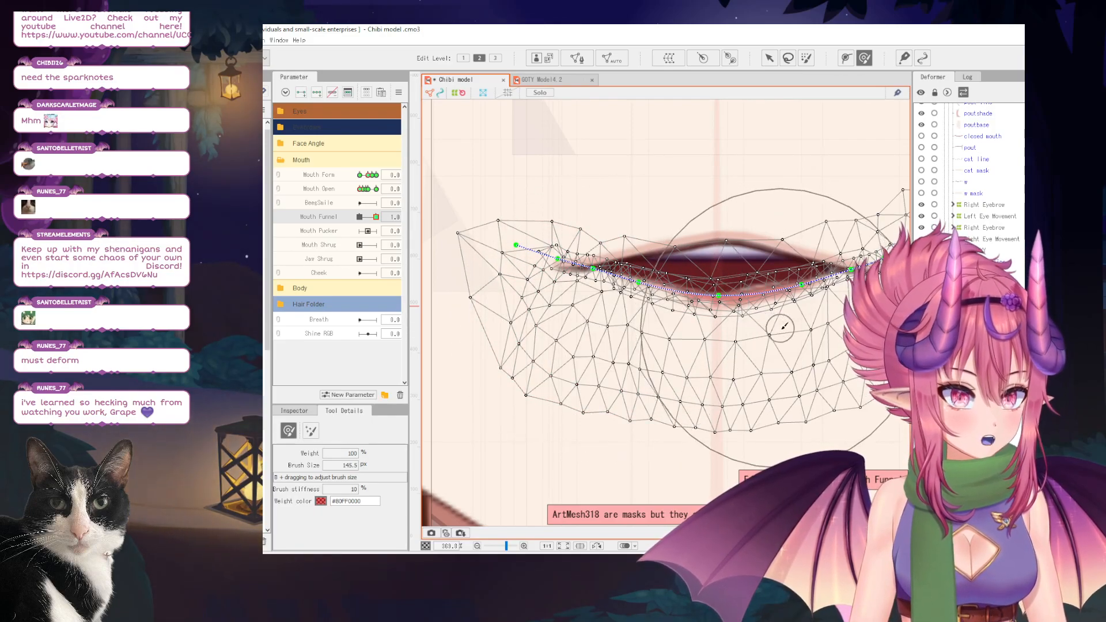
{"action": "mouse_move", "coordinate": [760, 327]}
{"action": "left_mouse_down"}
{"action": "mouse_move", "coordinate": [760, 312]}
{"action": "mouse_move", "coordinate": [720, 311]}
{"action": "left_mouse_up"}
{"action": "scroll", "coordinate": [741, 311], "scroll_direction": "up", "scroll_amount": 4}
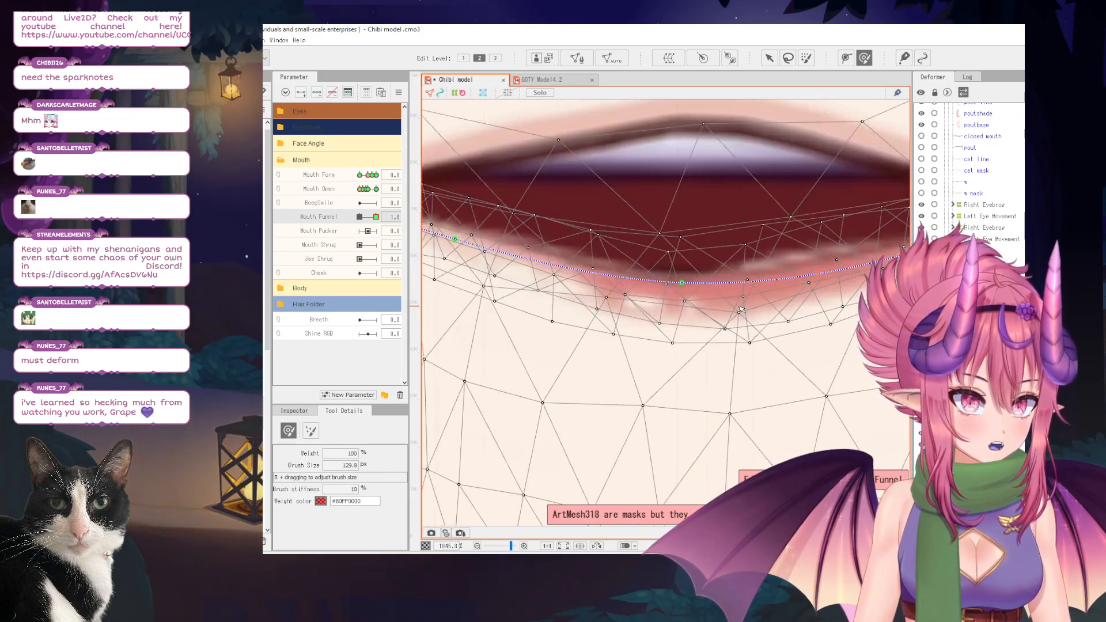
{"action": "scroll", "coordinate": [742, 311], "scroll_direction": "down", "scroll_amount": 1}
Return Mouth Funnel to 0.0, select the bottom mask mesh, and push its upper edge down toward the closed lip line with the Deform Brush.
{"action": "left_click", "coordinate": [768, 59]}
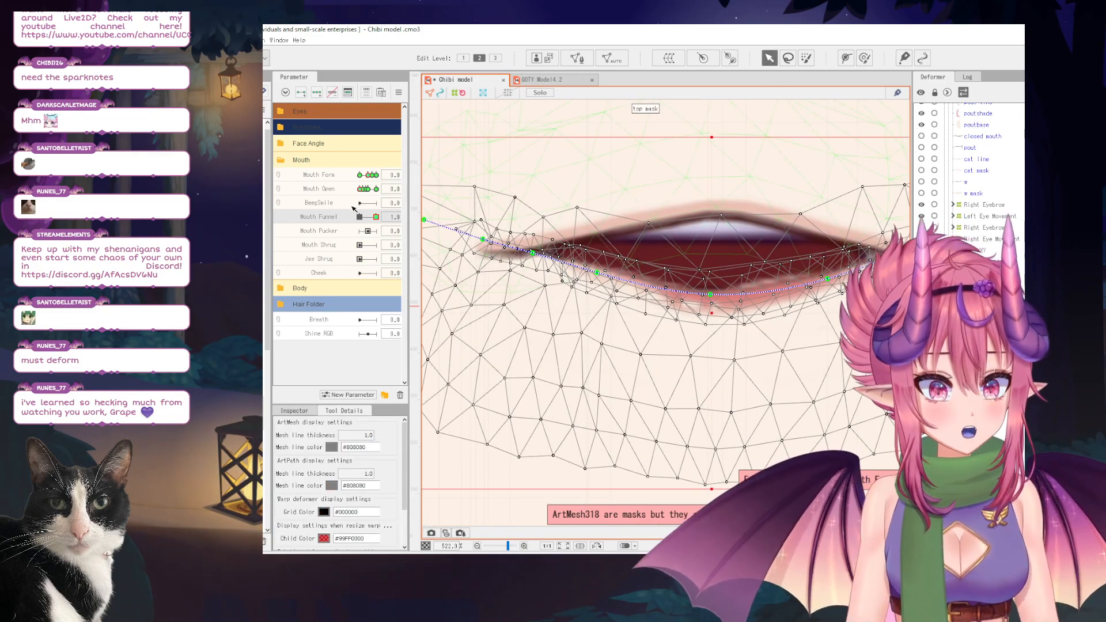
{"action": "left_click_drag", "start_coordinate": [376, 216], "coordinate": [369, 217]}
{"action": "left_click_drag", "start_coordinate": [362, 219], "coordinate": [337, 220]}
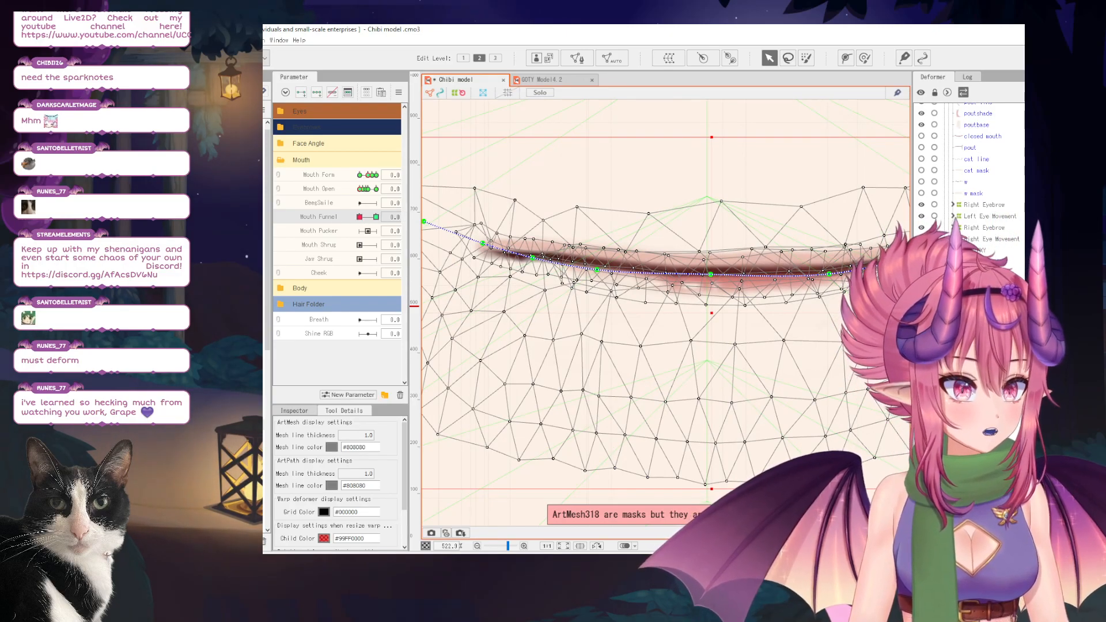
{"action": "left_click", "coordinate": [785, 239]}
{"action": "left_click_drag", "start_coordinate": [722, 252], "coordinate": [712, 253]}
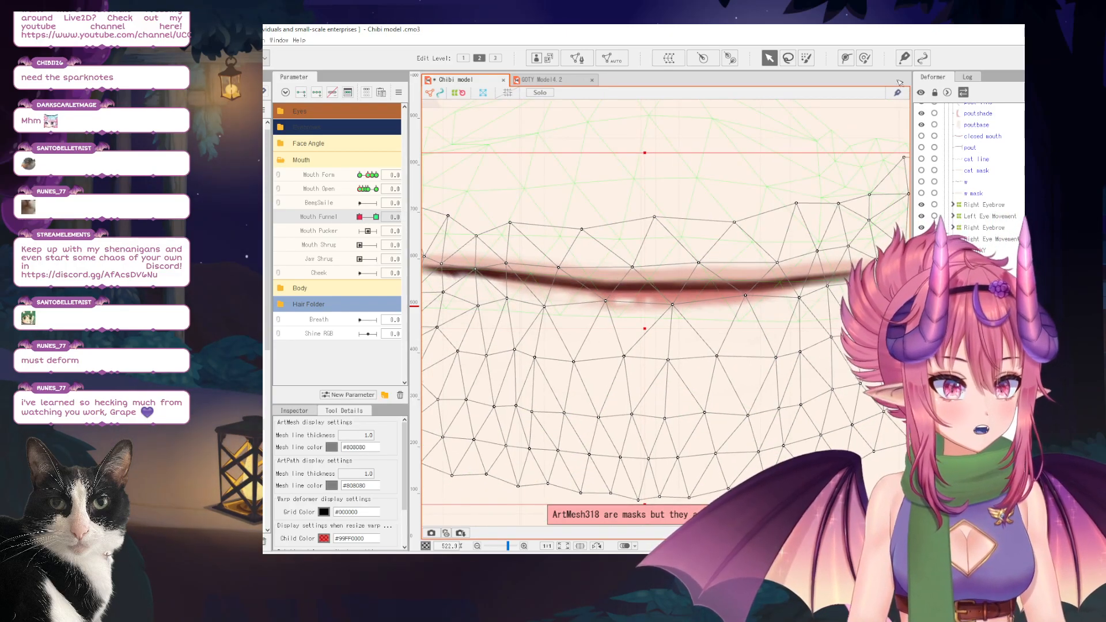
{"action": "left_click", "coordinate": [863, 58]}
{"action": "mouse_move", "coordinate": [748, 197]}
{"action": "left_mouse_down"}
{"action": "mouse_move", "coordinate": [731, 195]}
{"action": "mouse_move", "coordinate": [733, 212]}
{"action": "mouse_move", "coordinate": [699, 203]}
{"action": "left_mouse_up"}
{"action": "left_click_drag", "start_coordinate": [632, 187], "coordinate": [633, 195]}
{"action": "left_click_drag", "start_coordinate": [718, 187], "coordinate": [718, 194]}
{"action": "left_click_drag", "start_coordinate": [645, 184], "coordinate": [647, 193]}
{"action": "left_click_drag", "start_coordinate": [741, 182], "coordinate": [742, 194]}
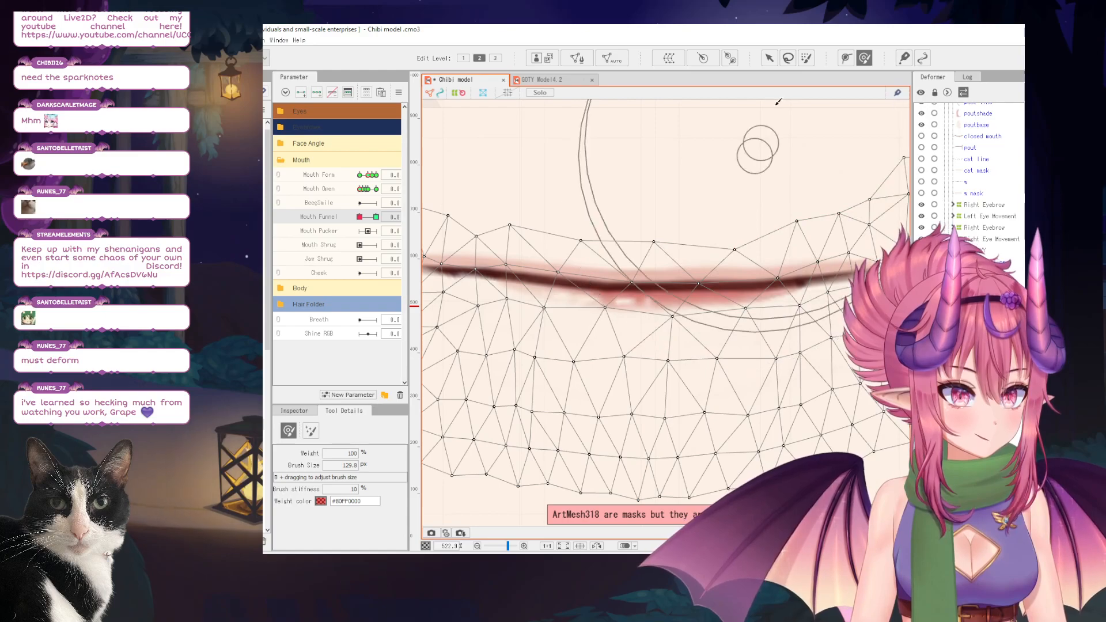
{"action": "scroll", "coordinate": [778, 102], "scroll_direction": "down", "scroll_amount": 3}
{"action": "left_click", "coordinate": [769, 58]}
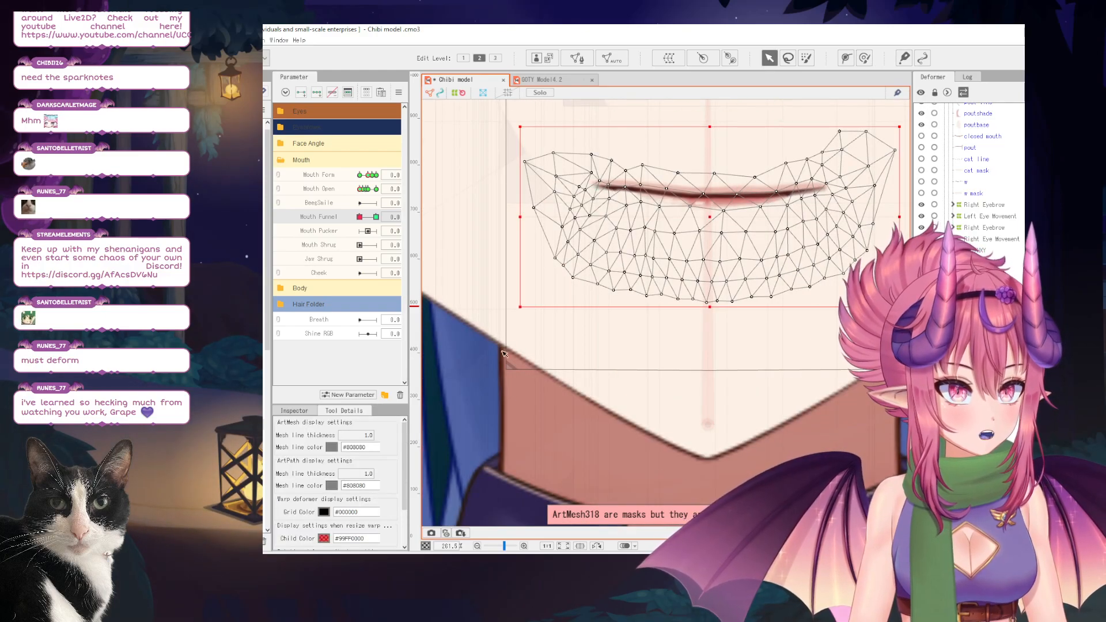
Check the bottom mask mesh with Mouth Funnel at 1.0 and back at 0.0.
{"action": "left_click", "coordinate": [376, 217]}
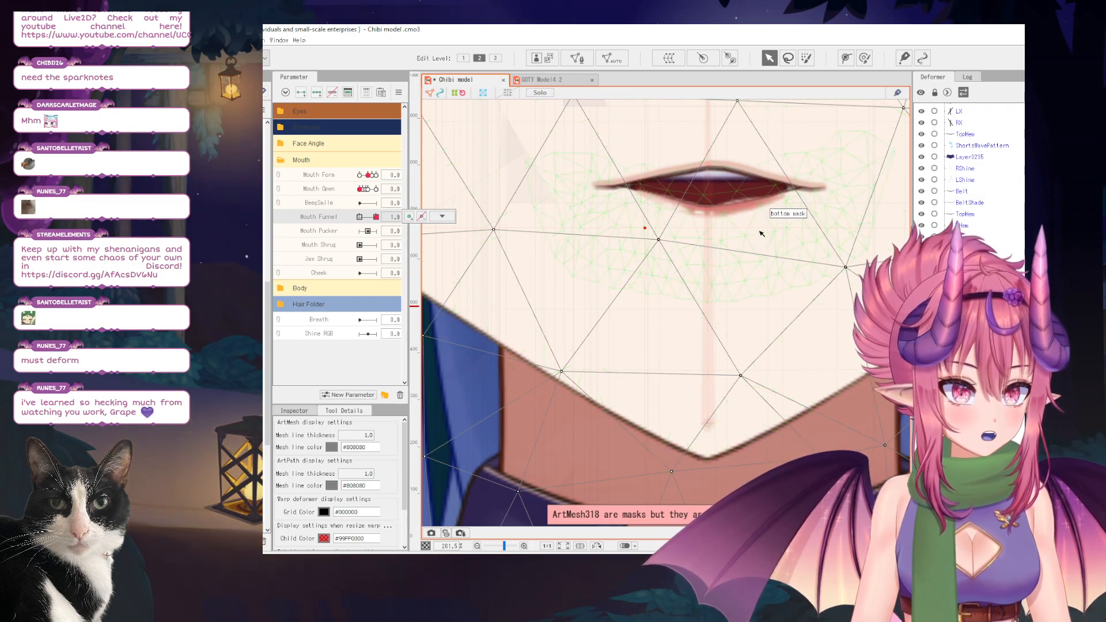
{"action": "left_click", "coordinate": [742, 191]}
{"action": "scroll", "coordinate": [742, 191], "scroll_direction": "up", "scroll_amount": 3}
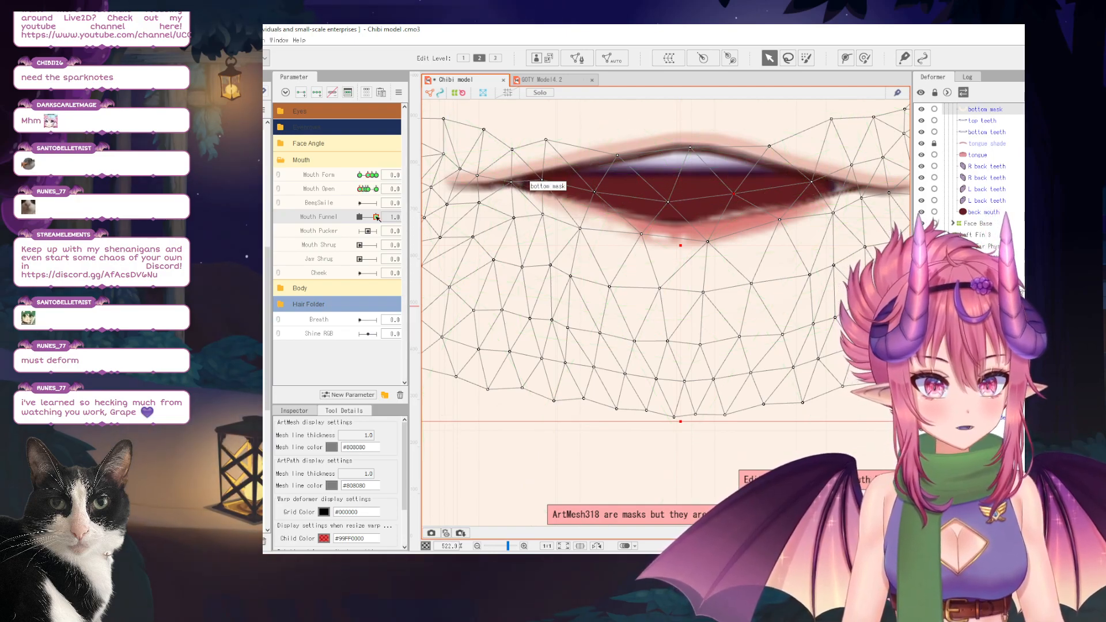
{"action": "left_click_drag", "start_coordinate": [378, 218], "coordinate": [316, 219]}
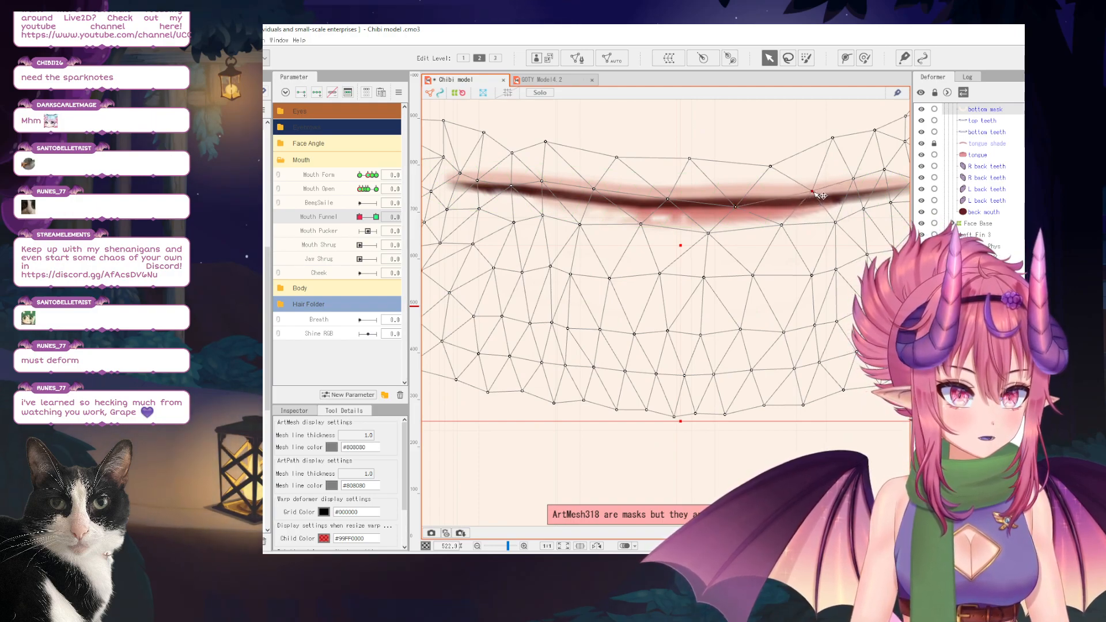
Set Mouth Funnel to 1.0 and examine the bottom mask's fit around the mouth corner and along the lower lip.
{"action": "left_click_drag", "start_coordinate": [360, 217], "coordinate": [396, 227]}
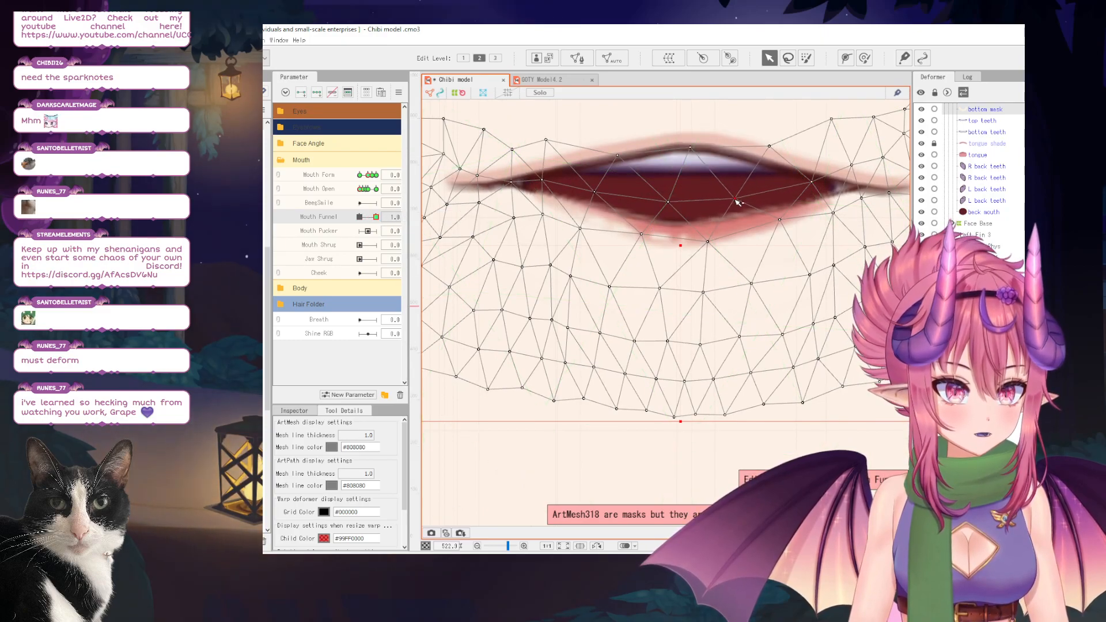
{"action": "left_click_drag", "start_coordinate": [852, 183], "coordinate": [697, 255]}
{"action": "scroll", "coordinate": [697, 256], "scroll_direction": "up", "scroll_amount": 2}
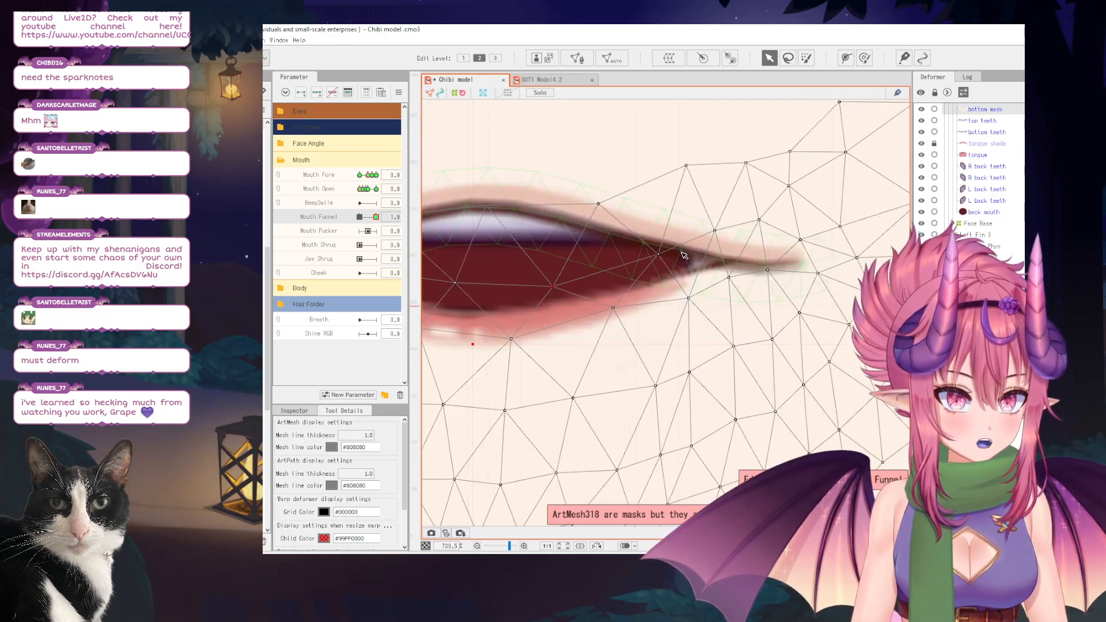
{"action": "left_click_drag", "start_coordinate": [624, 250], "coordinate": [744, 265]}
{"action": "key", "text": "ctrl+z"}
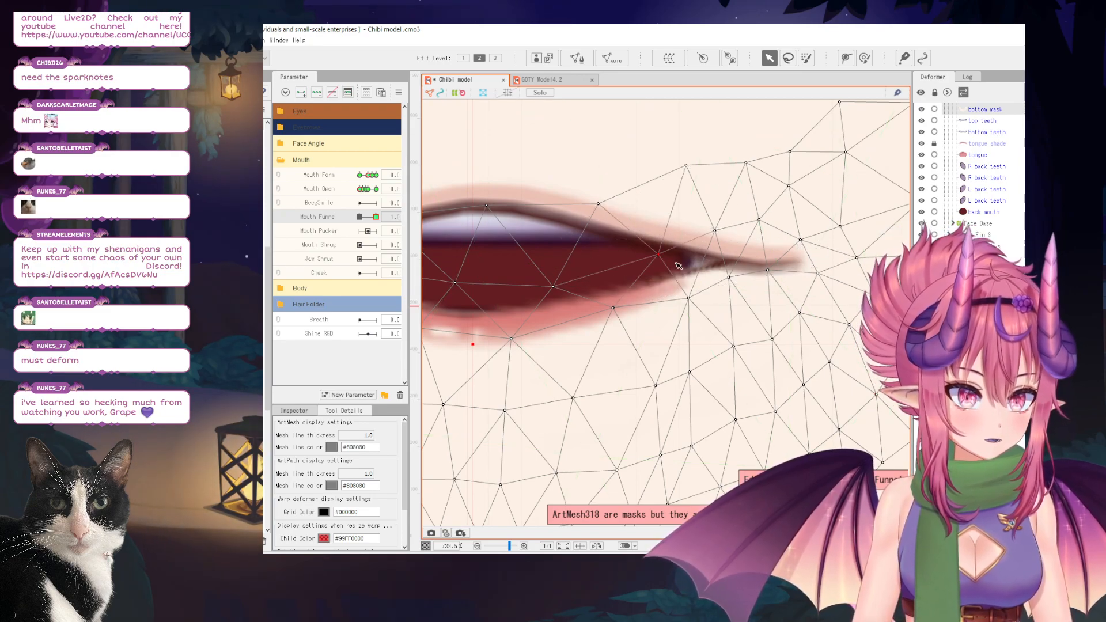
{"action": "left_click_drag", "start_coordinate": [665, 256], "coordinate": [766, 259]}
{"action": "scroll", "coordinate": [662, 262], "scroll_direction": "down", "scroll_amount": 2}
{"action": "scroll", "coordinate": [655, 263], "scroll_direction": "up", "scroll_amount": 2}
{"action": "scroll", "coordinate": [655, 335], "scroll_direction": "down", "scroll_amount": 2}
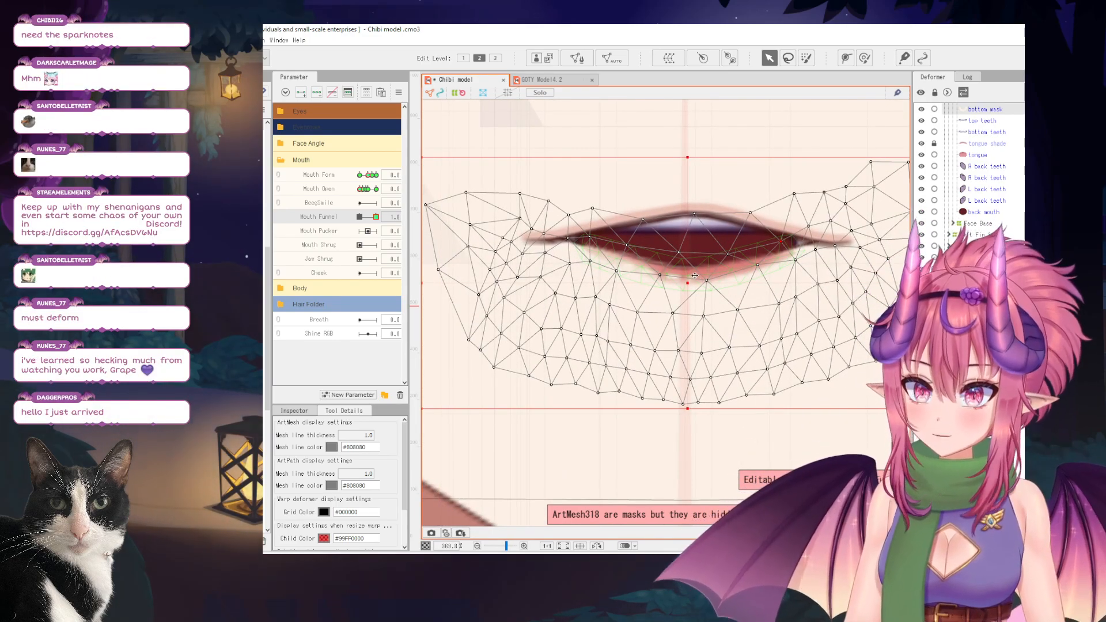
Deselect the bottom mask and examine the mouth in the context of the whole face at Mouth Funnel 1.0.
{"action": "scroll", "coordinate": [698, 279], "scroll_direction": "down", "scroll_amount": 5}
{"action": "left_click_drag", "start_coordinate": [451, 204], "coordinate": [560, 267]}
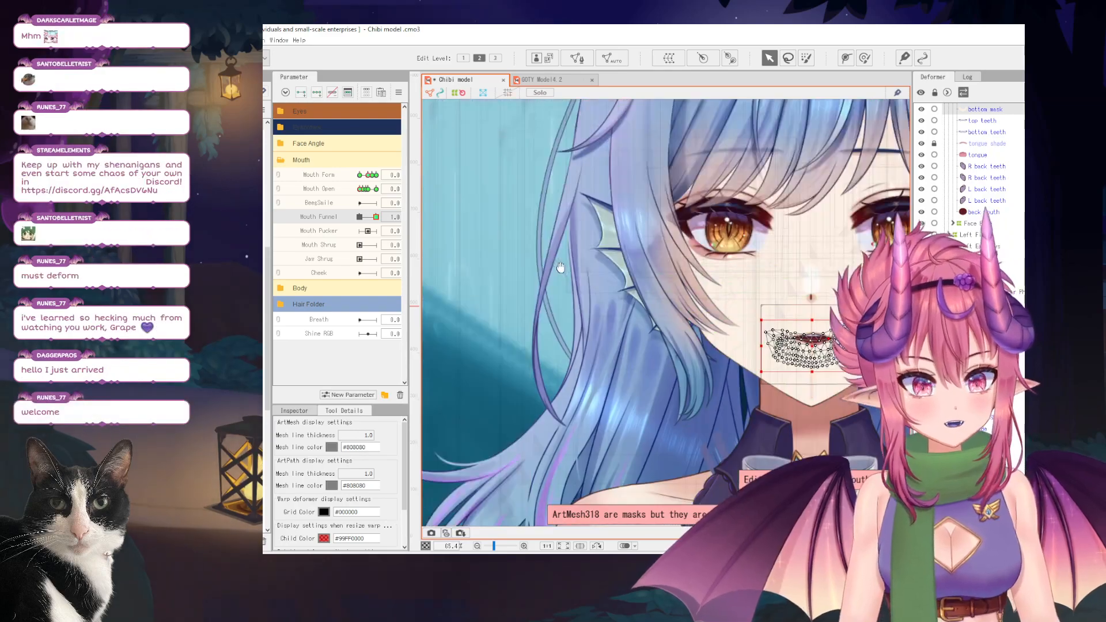
{"action": "left_click", "coordinate": [593, 241]}
{"action": "left_click_drag", "start_coordinate": [651, 250], "coordinate": [500, 234]}
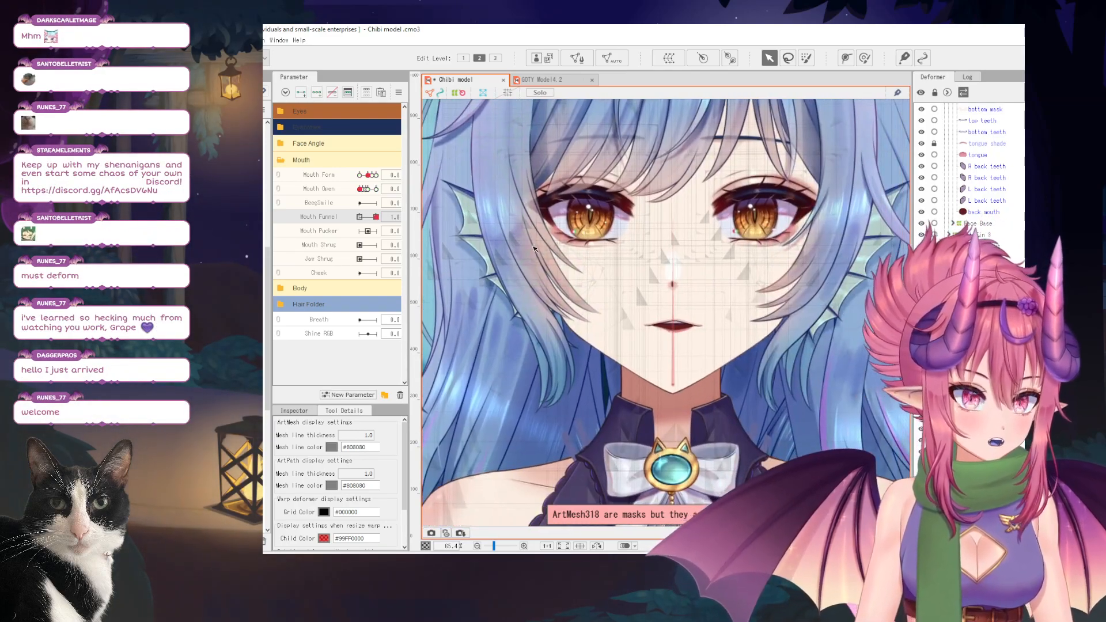
{"action": "scroll", "coordinate": [603, 291], "scroll_direction": "up", "scroll_amount": 1}
{"action": "left_click_drag", "start_coordinate": [603, 291], "coordinate": [544, 268]}
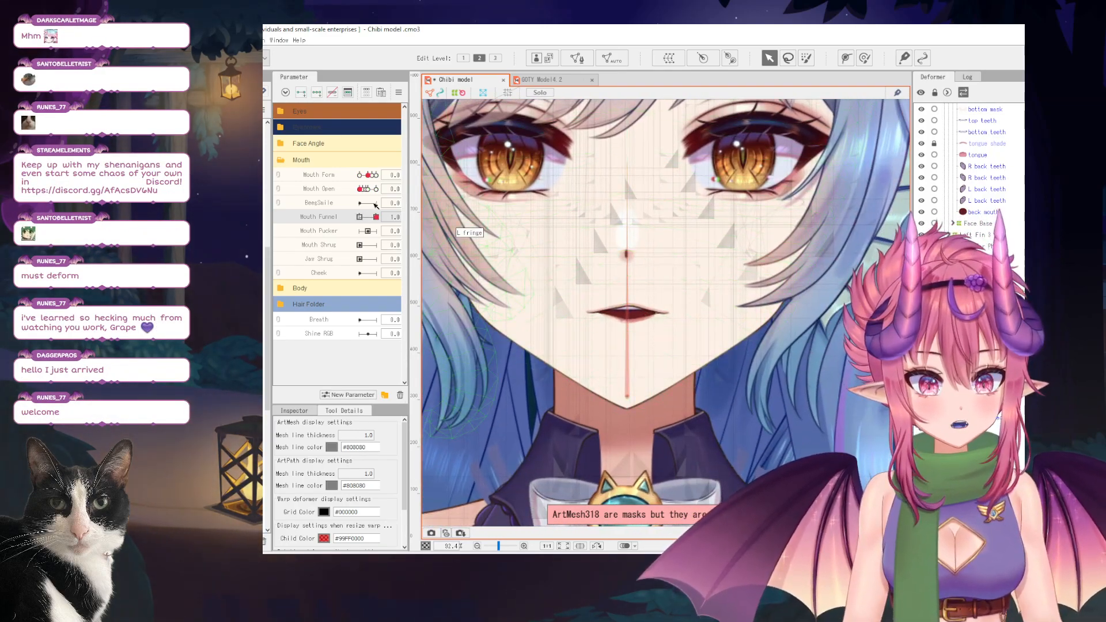
At Mouth Form -1.0 and Mouth Funnel 0.0, select the bottom mask and push its upper edge down with the Deform Brush.
{"action": "left_click_drag", "start_coordinate": [360, 191], "coordinate": [313, 230]}
{"action": "left_click_drag", "start_coordinate": [368, 175], "coordinate": [307, 198]}
{"action": "scroll", "coordinate": [648, 312], "scroll_direction": "up", "scroll_amount": 5}
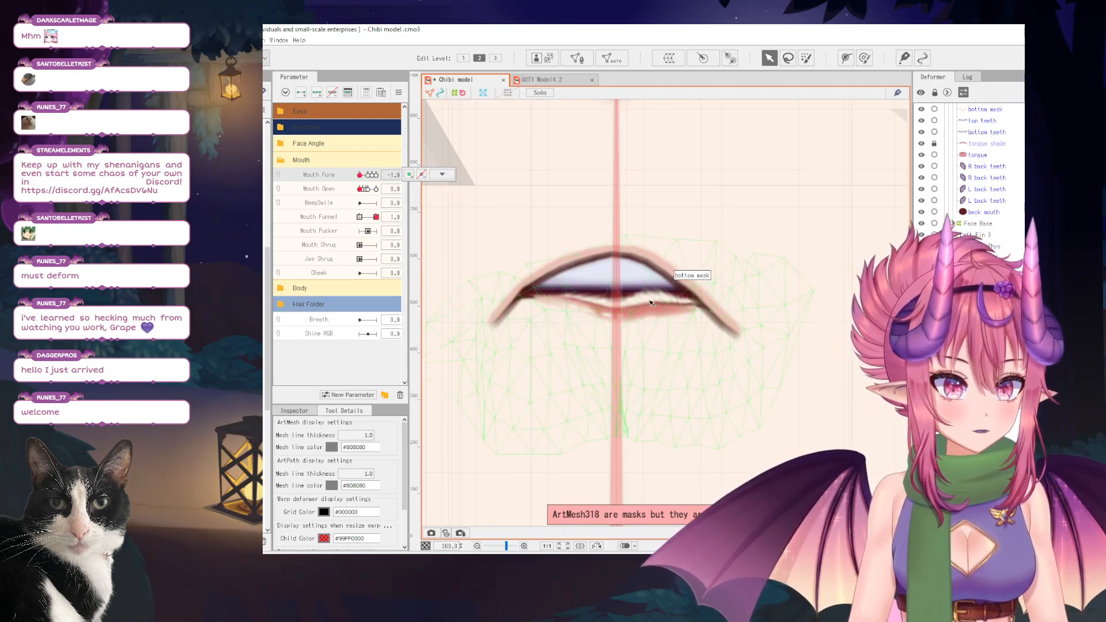
{"action": "left_click", "coordinate": [650, 298]}
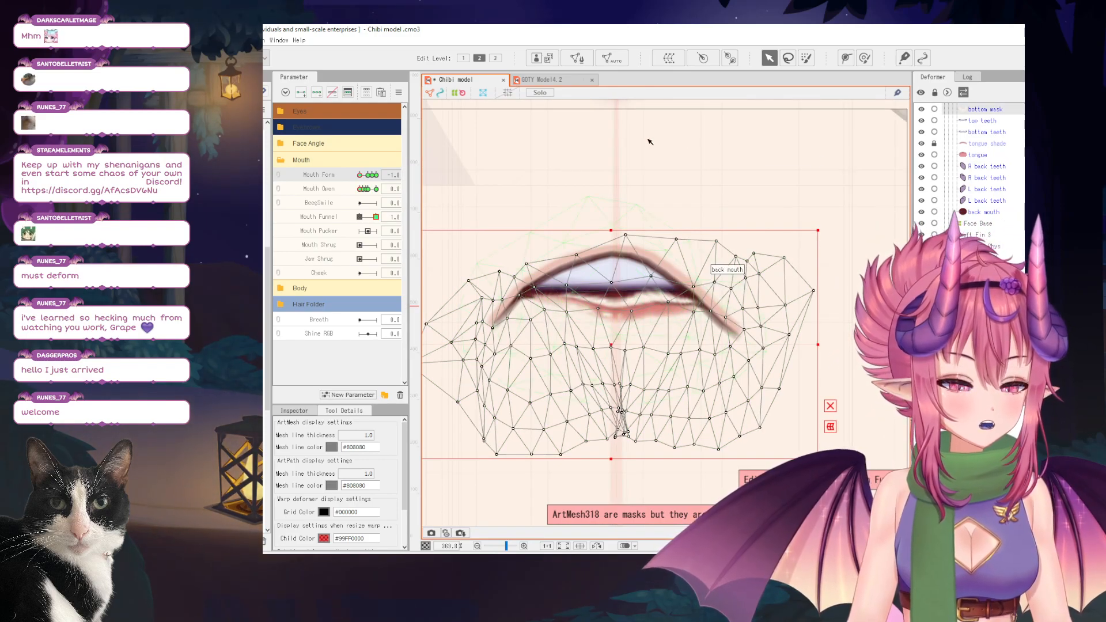
{"action": "left_click", "coordinate": [864, 58]}
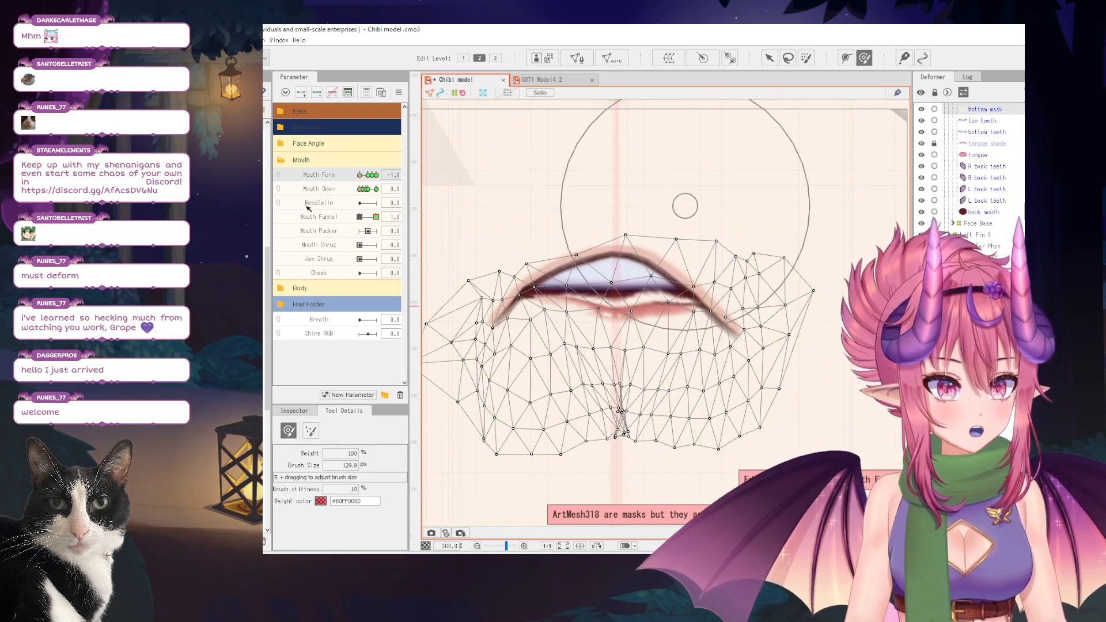
{"action": "left_click_drag", "start_coordinate": [373, 218], "coordinate": [333, 224]}
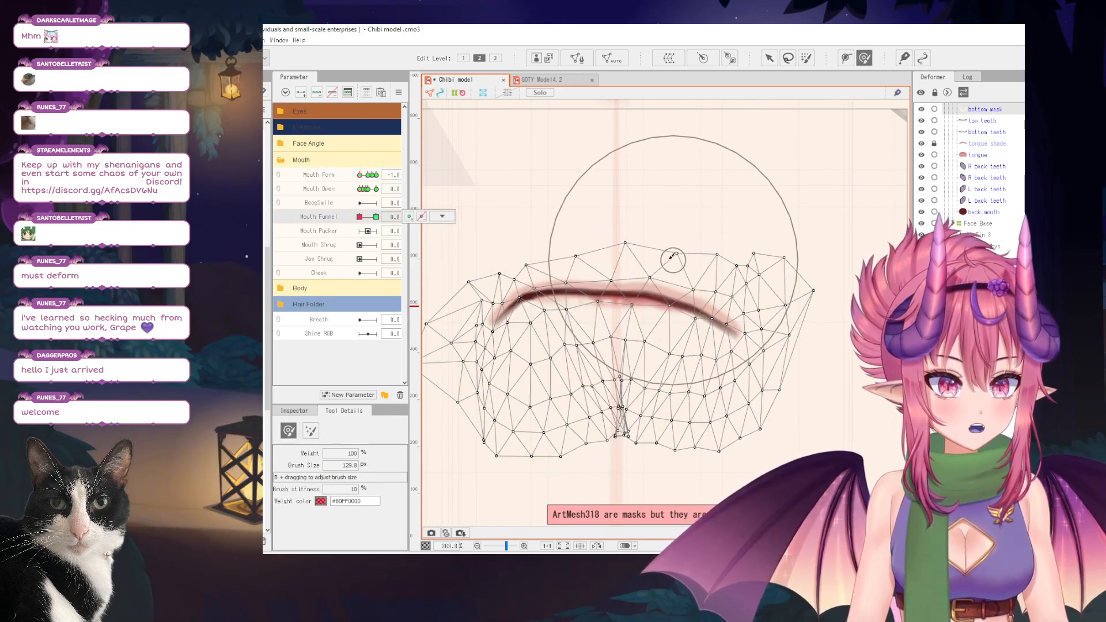
{"action": "left_click_drag", "start_coordinate": [673, 247], "coordinate": [668, 266]}
{"action": "left_click_drag", "start_coordinate": [631, 227], "coordinate": [634, 251]}
{"action": "mouse_move", "coordinate": [707, 245]}
{"action": "left_mouse_down"}
{"action": "mouse_move", "coordinate": [691, 239]}
{"action": "mouse_move", "coordinate": [693, 254]}
{"action": "left_mouse_up"}
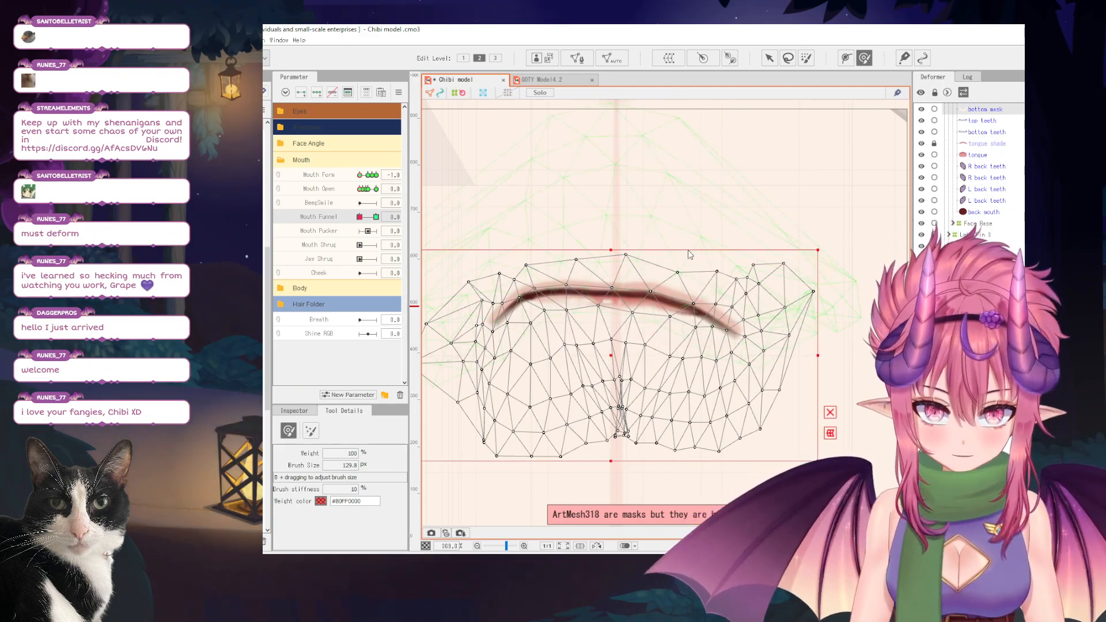
Undo the last brush stroke and reshape the bottom mask's upper edge and outer corners along the frowning lip line with the Deform Brush.
{"action": "key", "text": "ctrl+z"}
{"action": "key", "text": "b"}
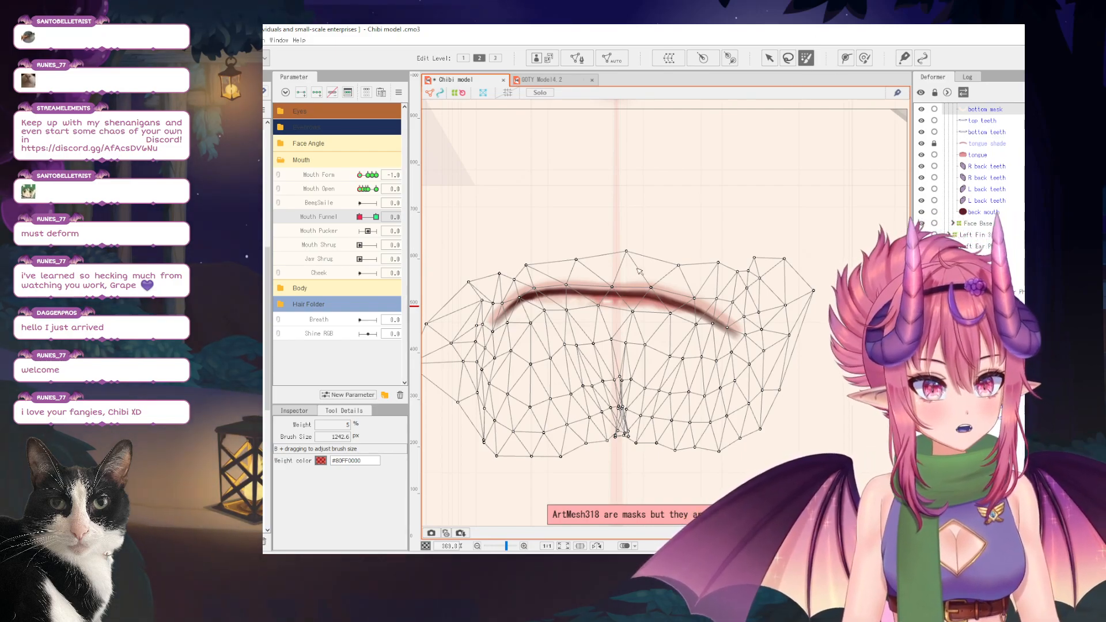
{"action": "scroll", "coordinate": [634, 269], "scroll_direction": "down", "scroll_amount": 3}
{"action": "scroll", "coordinate": [631, 242], "scroll_direction": "up", "scroll_amount": 1}
{"action": "left_click", "coordinate": [864, 60]}
{"action": "scroll", "coordinate": [618, 288], "scroll_direction": "up", "scroll_amount": 1}
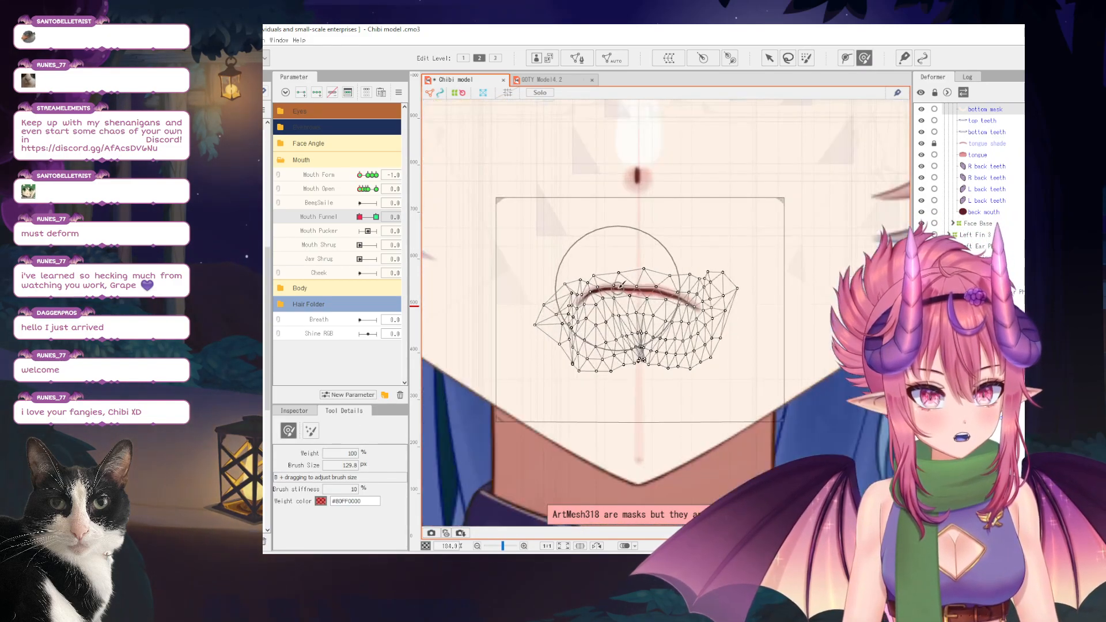
{"action": "scroll", "coordinate": [621, 285], "scroll_direction": "up", "scroll_amount": 2}
{"action": "mouse_move", "coordinate": [701, 248]}
{"action": "left_mouse_down"}
{"action": "mouse_move", "coordinate": [707, 259]}
{"action": "mouse_move", "coordinate": [703, 247]}
{"action": "mouse_move", "coordinate": [650, 247]}
{"action": "left_mouse_up"}
{"action": "left_click_drag", "start_coordinate": [529, 252], "coordinate": [539, 258]}
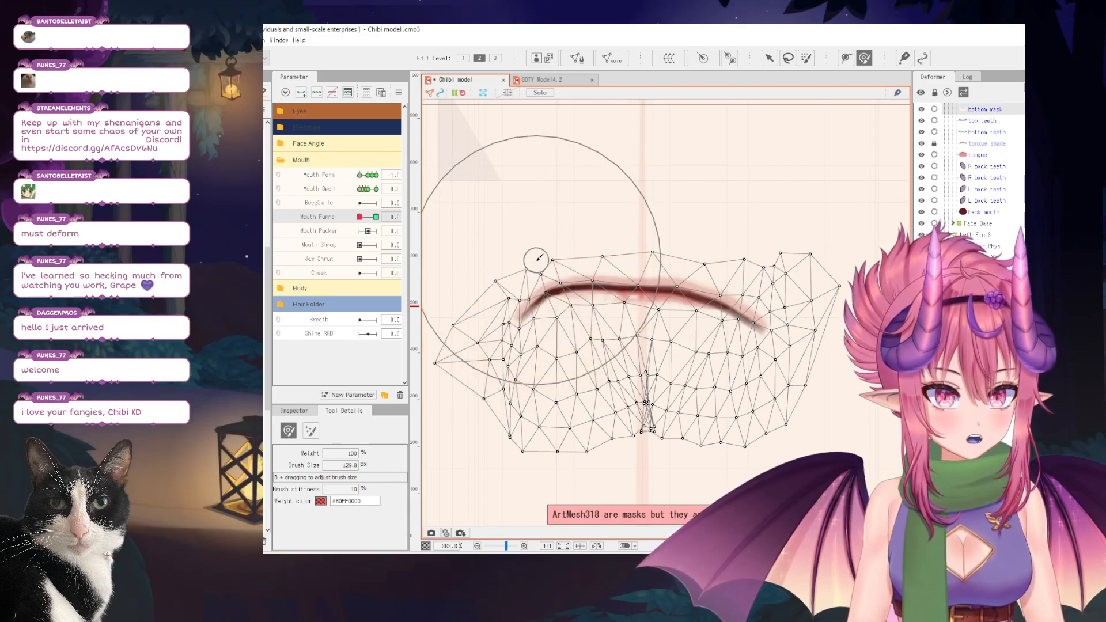
{"action": "mouse_move", "coordinate": [815, 248]}
{"action": "left_mouse_down"}
{"action": "mouse_move", "coordinate": [809, 266]}
{"action": "mouse_move", "coordinate": [831, 320]}
{"action": "left_mouse_up"}
{"action": "left_click_drag", "start_coordinate": [820, 276], "coordinate": [817, 286]}
{"action": "left_click_drag", "start_coordinate": [731, 282], "coordinate": [729, 273]}
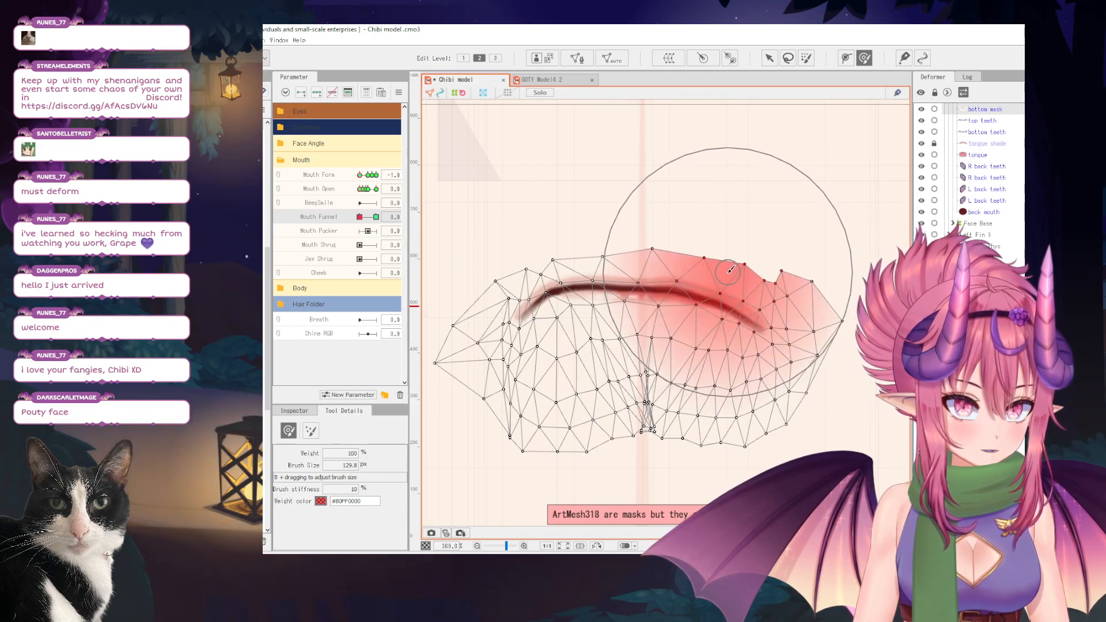
At Mouth Funnel 1.0, reduce the Deform Brush to 67.2 px and push the middle of the bottom mask's upper edge down.
{"action": "left_click_drag", "start_coordinate": [357, 216], "coordinate": [382, 215]}
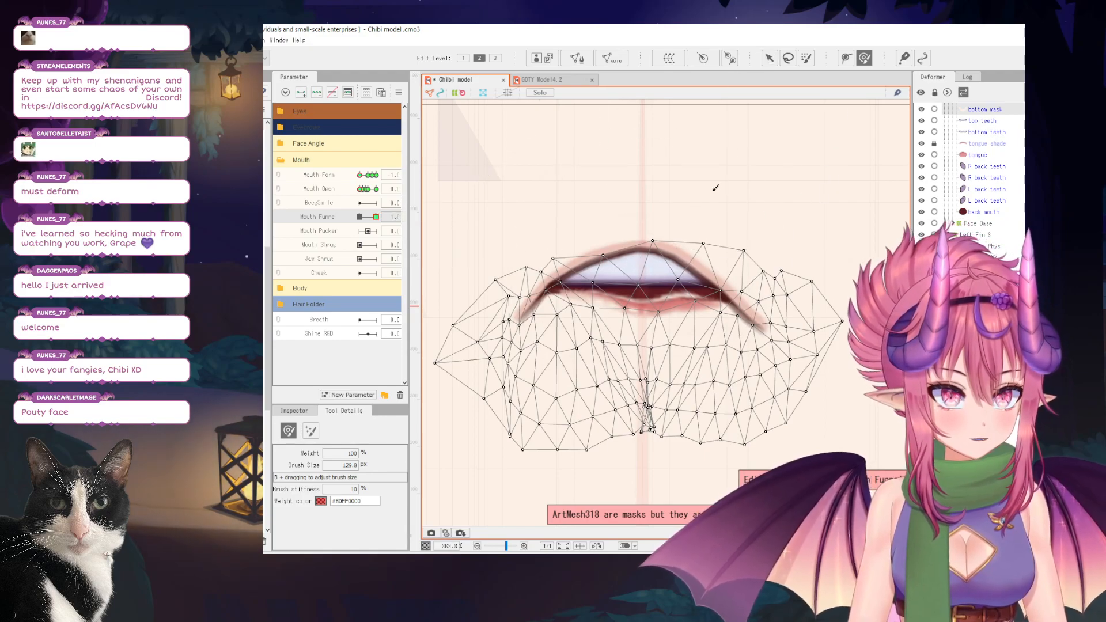
{"action": "scroll", "coordinate": [684, 265], "scroll_direction": "up", "scroll_amount": 3}
{"action": "key", "text": "b"}
{"action": "left_click_drag", "start_coordinate": [654, 251], "coordinate": [532, 259]}
{"action": "left_click_drag", "start_coordinate": [693, 238], "coordinate": [682, 259]}
{"action": "left_click_drag", "start_coordinate": [670, 244], "coordinate": [663, 257]}
{"action": "mouse_move", "coordinate": [568, 246]}
{"action": "left_mouse_down"}
{"action": "mouse_move", "coordinate": [645, 269]}
{"action": "mouse_move", "coordinate": [632, 283]}
{"action": "left_mouse_up"}
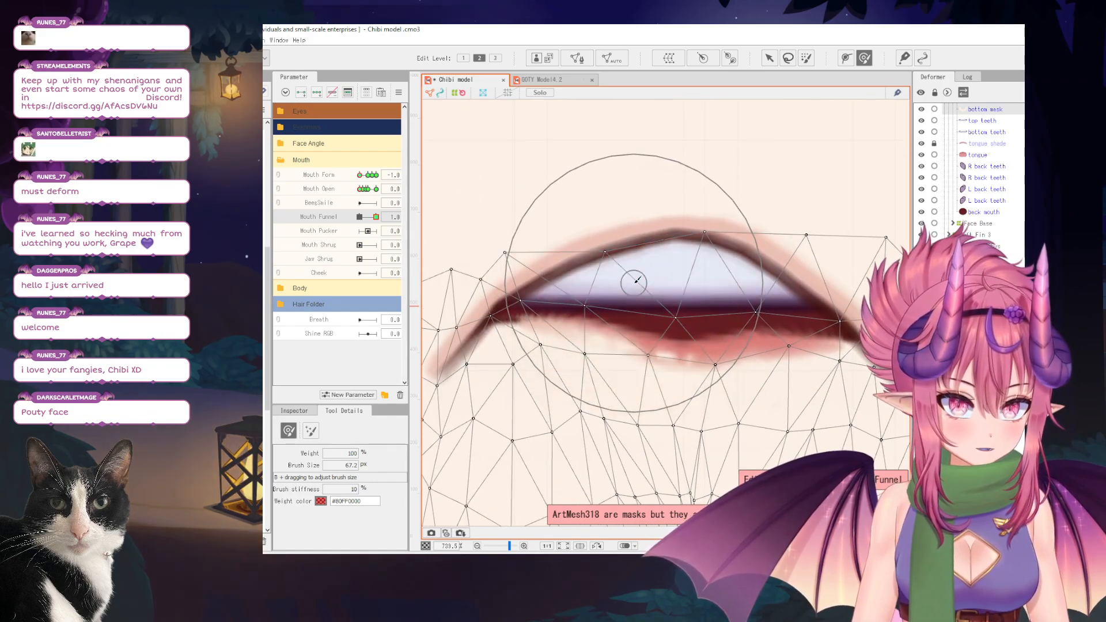
Deselect the bottom mask and compare the mouth at Mouth Form -1.0 and 1.0 with Mouth Funnel at 1.0.
{"action": "scroll", "coordinate": [571, 258], "scroll_direction": "down", "scroll_amount": 15}
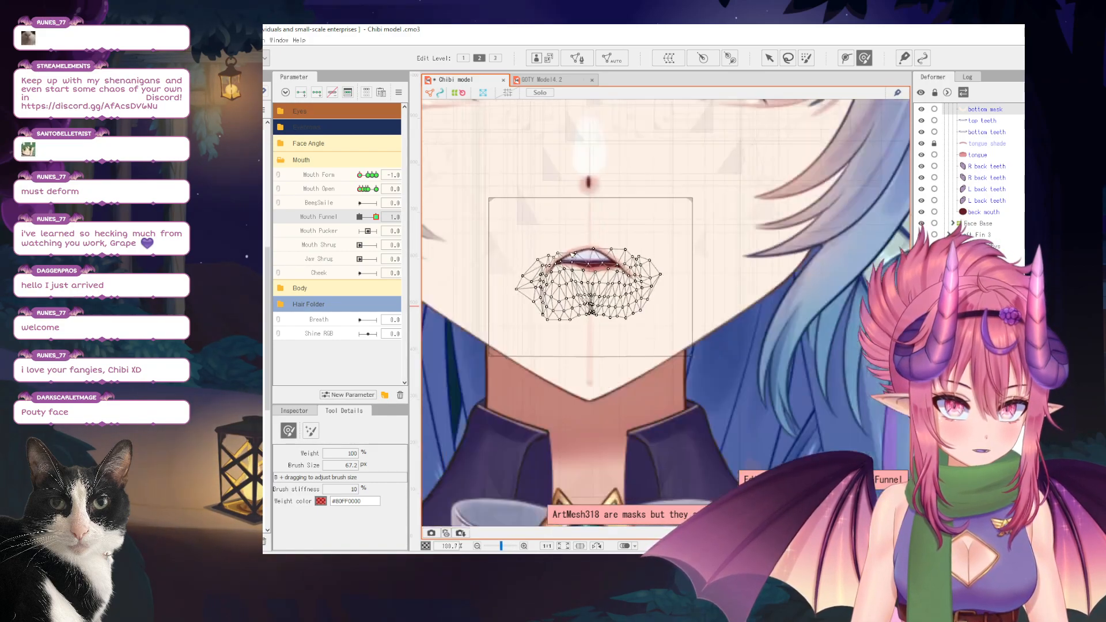
{"action": "left_click_drag", "start_coordinate": [572, 254], "coordinate": [650, 282]}
{"action": "left_click", "coordinate": [768, 58]}
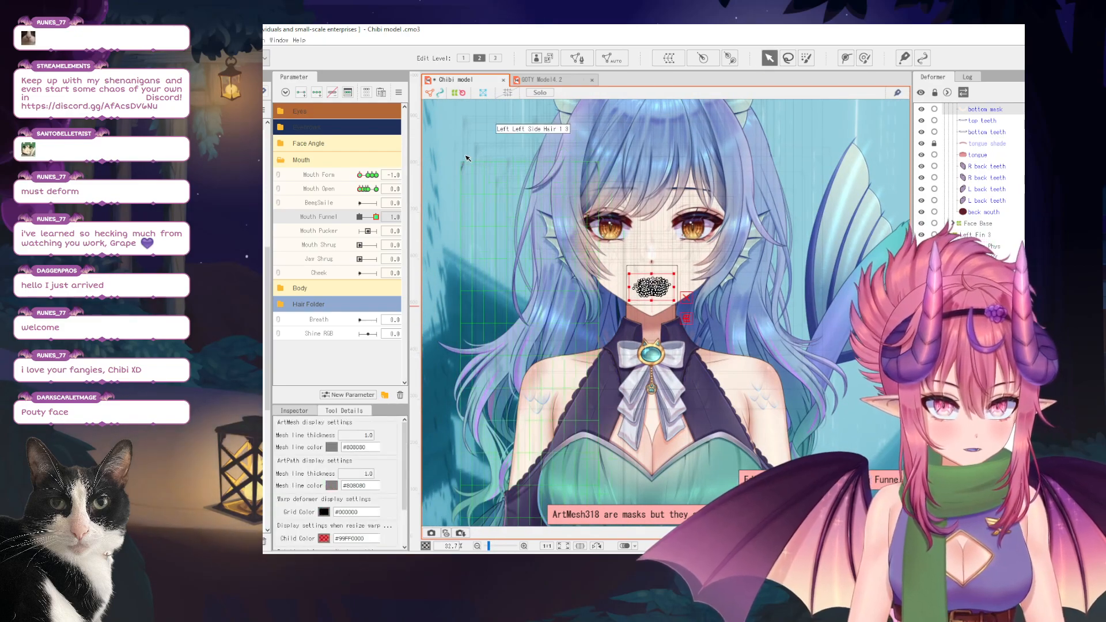
{"action": "scroll", "coordinate": [645, 236], "scroll_direction": "up", "scroll_amount": 3}
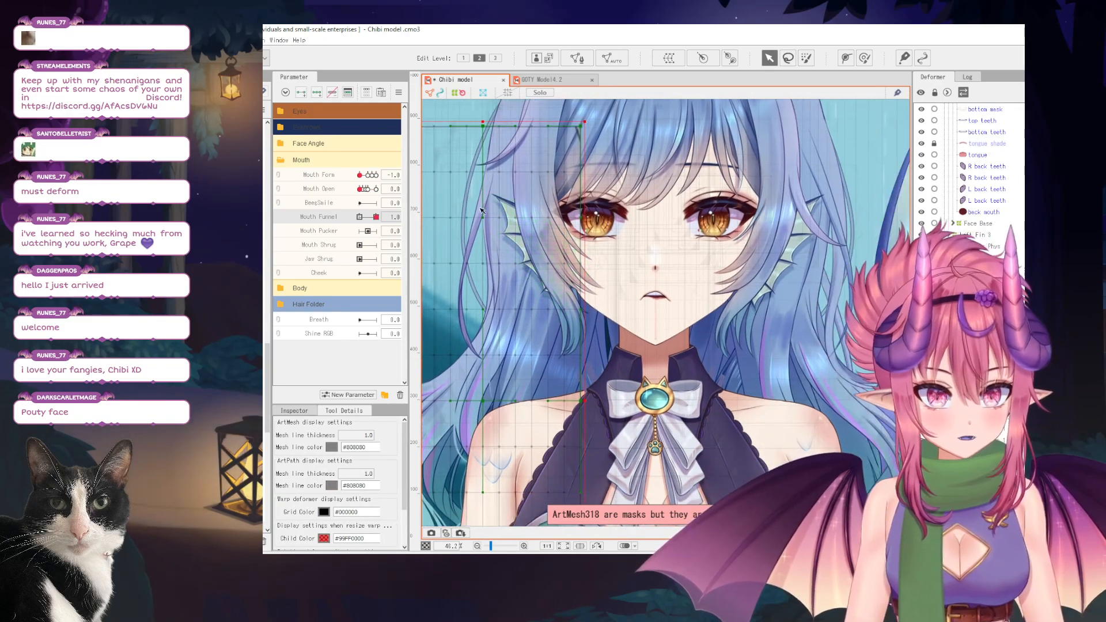
{"action": "left_click_drag", "start_coordinate": [366, 212], "coordinate": [434, 229]}
{"action": "left_click", "coordinate": [442, 216]}
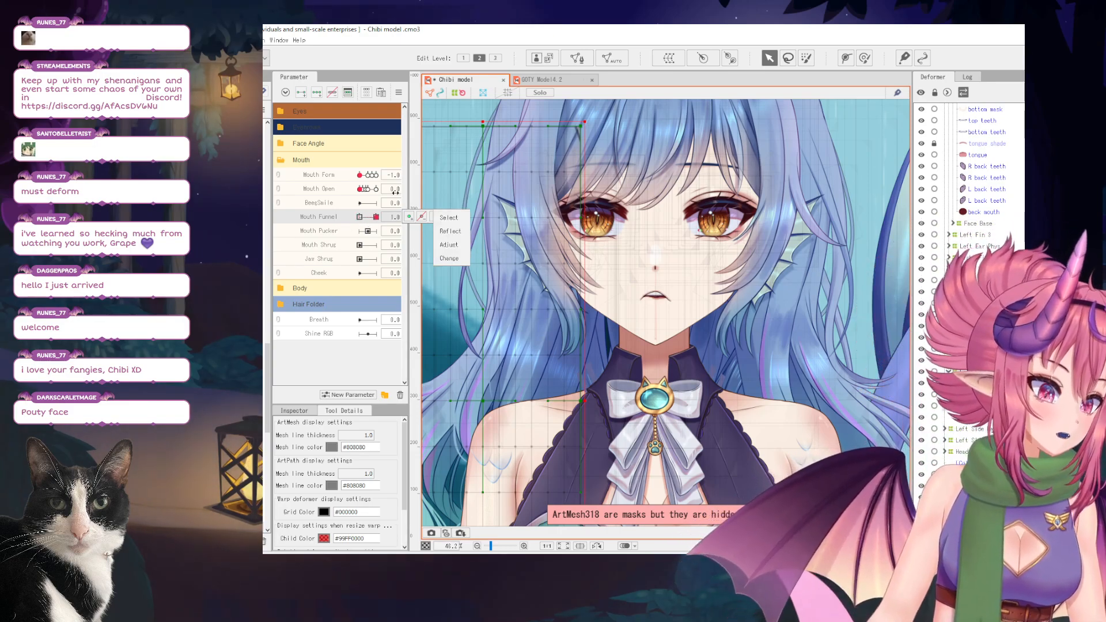
{"action": "left_click_drag", "start_coordinate": [363, 176], "coordinate": [377, 183]}
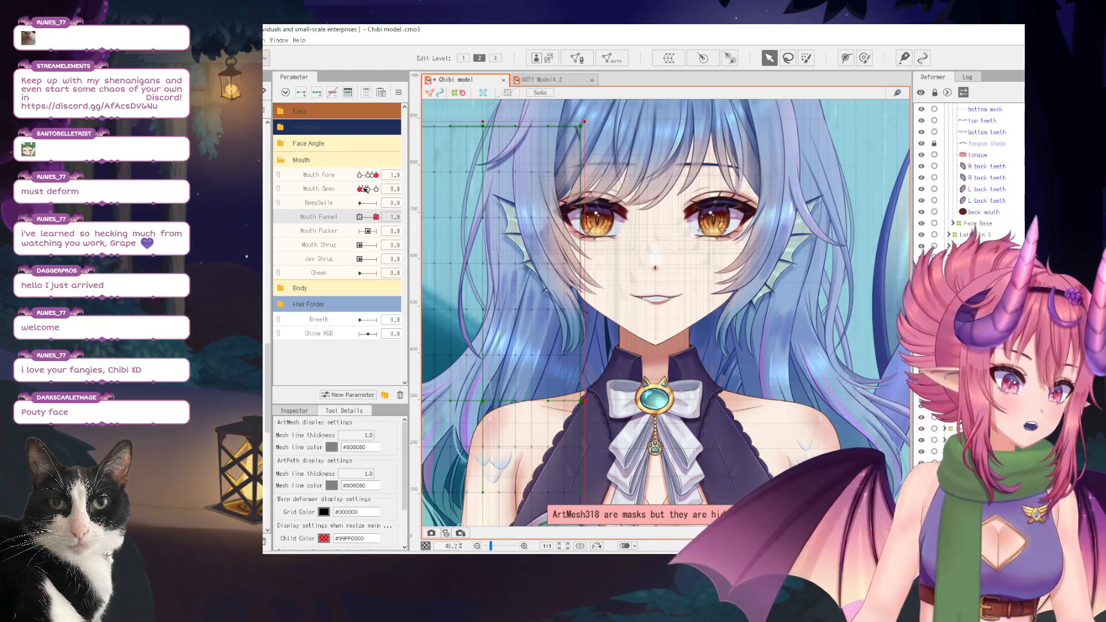
{"action": "left_click_drag", "start_coordinate": [375, 175], "coordinate": [316, 188]}
{"action": "left_click_drag", "start_coordinate": [404, 193], "coordinate": [326, 195]}
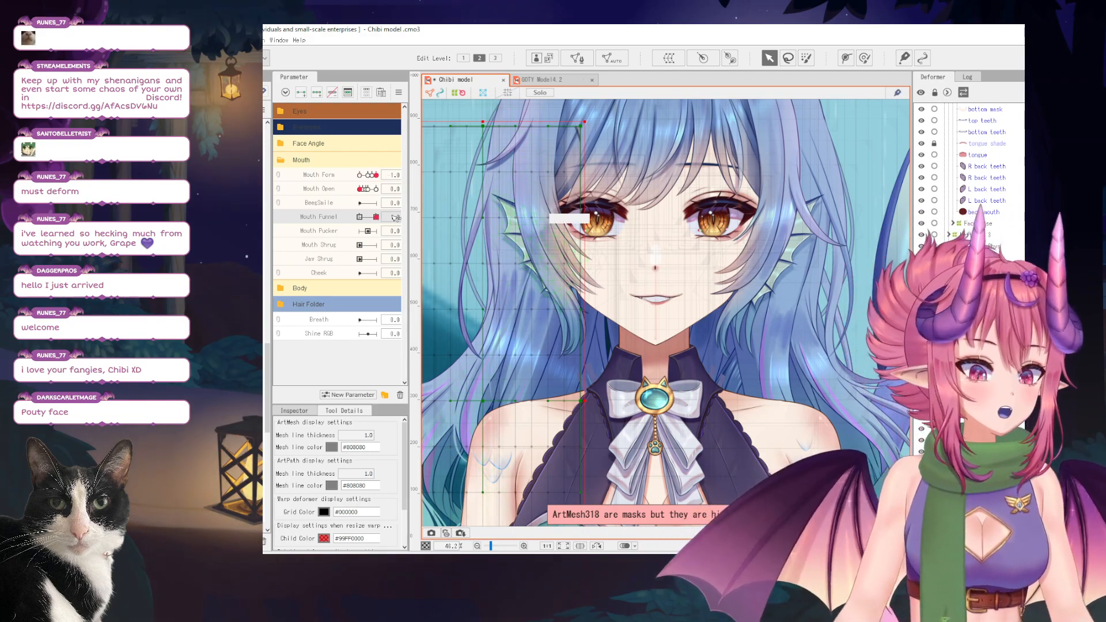
Set Mouth Open to 1.0 and examine the open smile with Mouth Form and Mouth Funnel at 1.0.
{"action": "left_click_drag", "start_coordinate": [372, 185], "coordinate": [426, 178]}
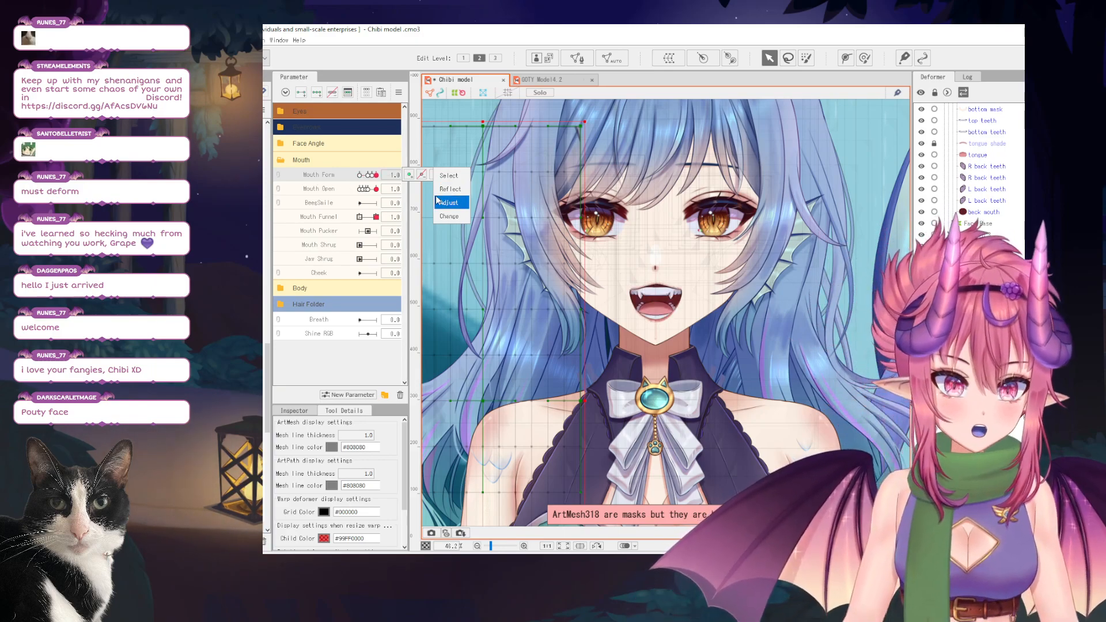
{"action": "left_click", "coordinate": [448, 202]}
{"action": "scroll", "coordinate": [689, 282], "scroll_direction": "up", "scroll_amount": 6}
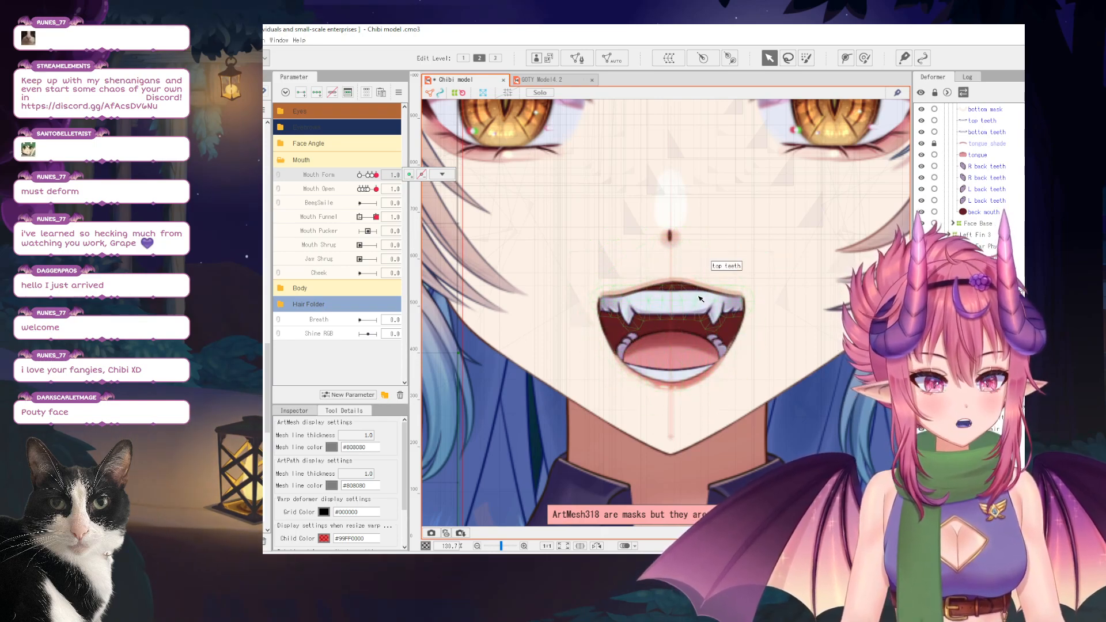
{"action": "scroll", "coordinate": [704, 301], "scroll_direction": "down", "scroll_amount": 5}
{"action": "scroll", "coordinate": [704, 301], "scroll_direction": "up", "scroll_amount": 8}
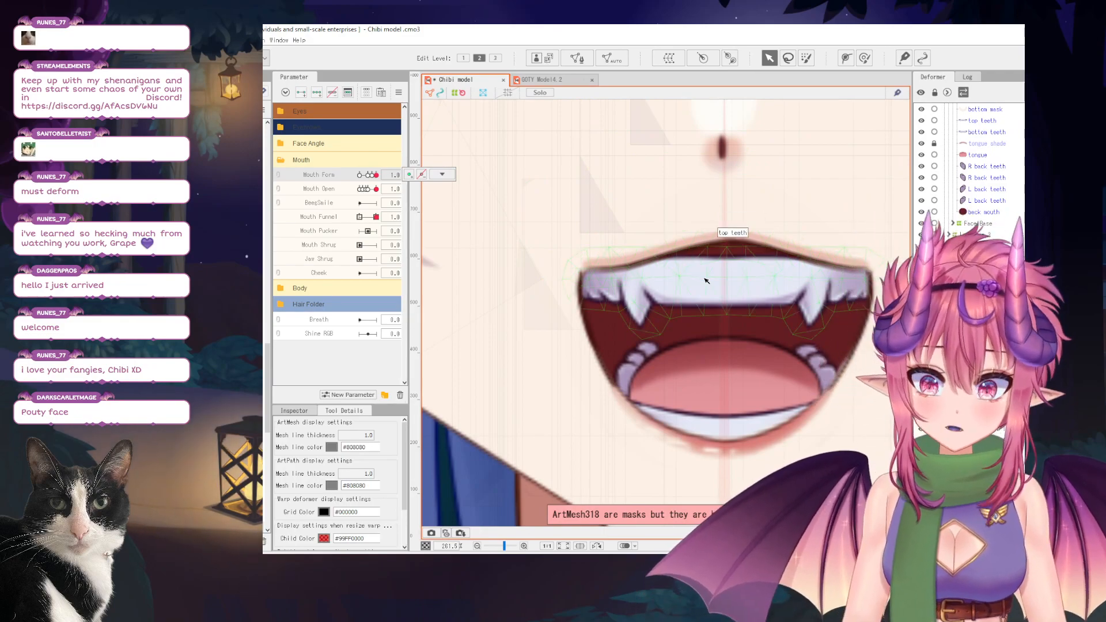
{"action": "scroll", "coordinate": [706, 280], "scroll_direction": "down", "scroll_amount": 5}
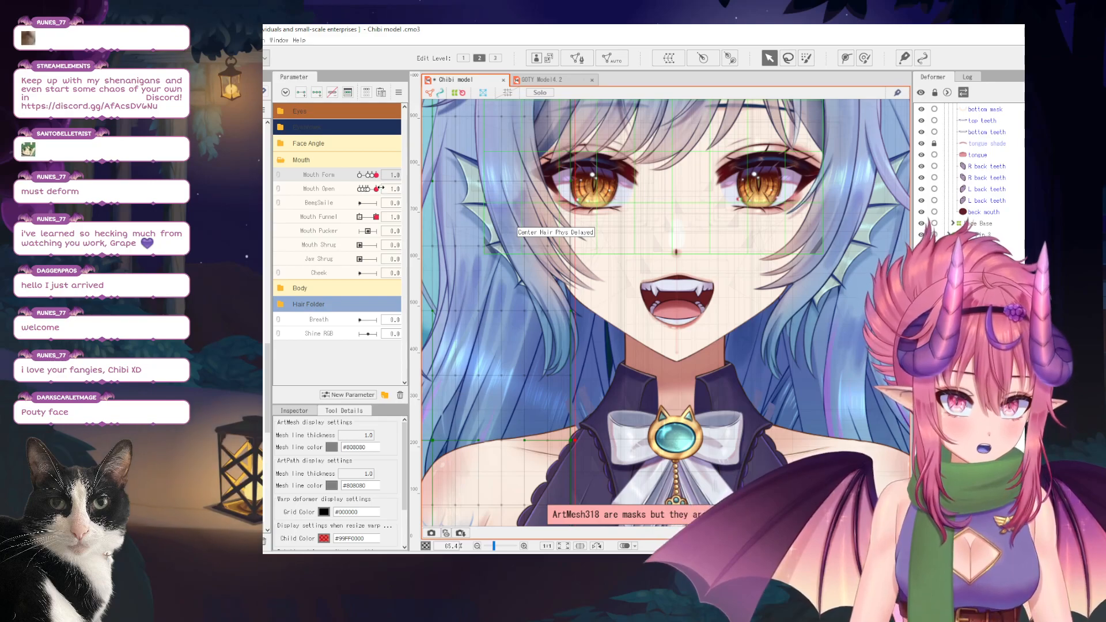
Select all objects keyed to the Mouth Funnel parameter.
{"action": "left_click", "coordinate": [371, 220]}
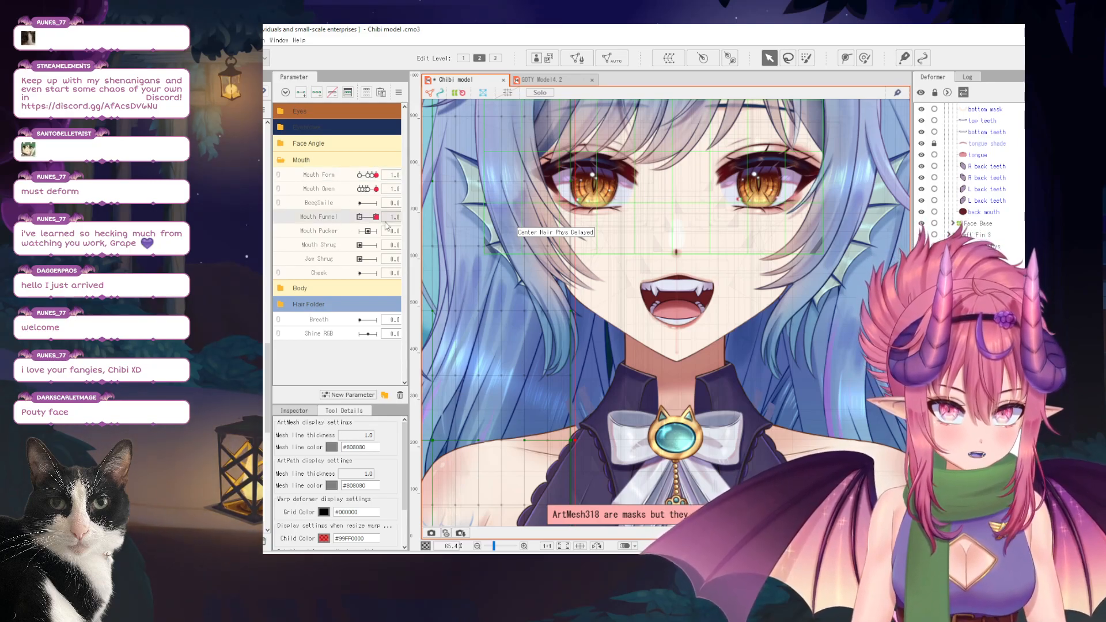
{"action": "left_click", "coordinate": [421, 217]}
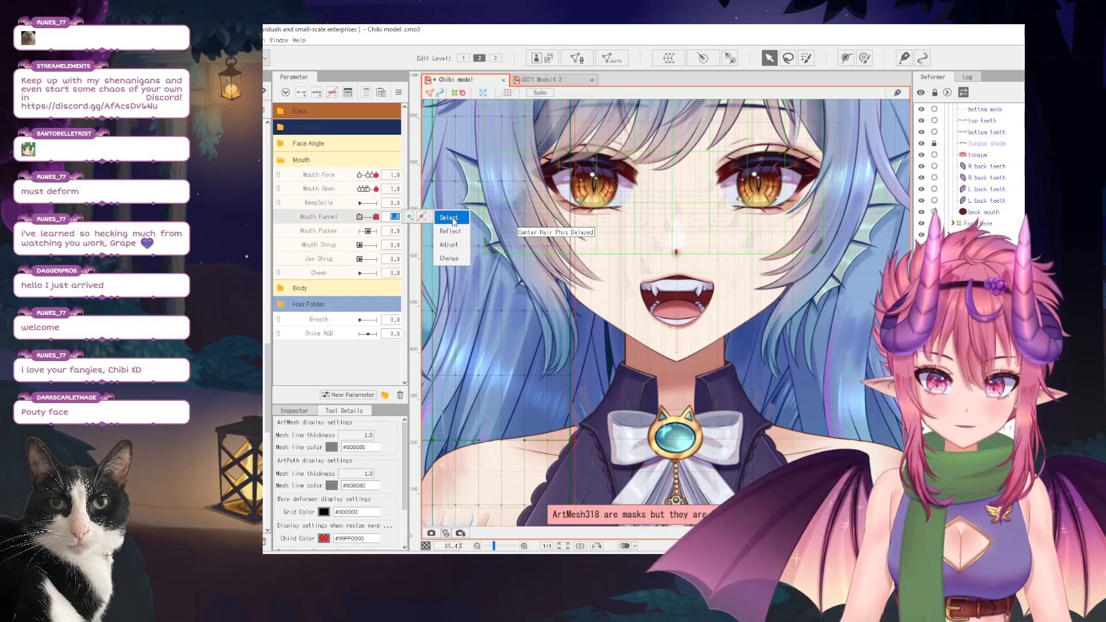
{"action": "left_click", "coordinate": [449, 217]}
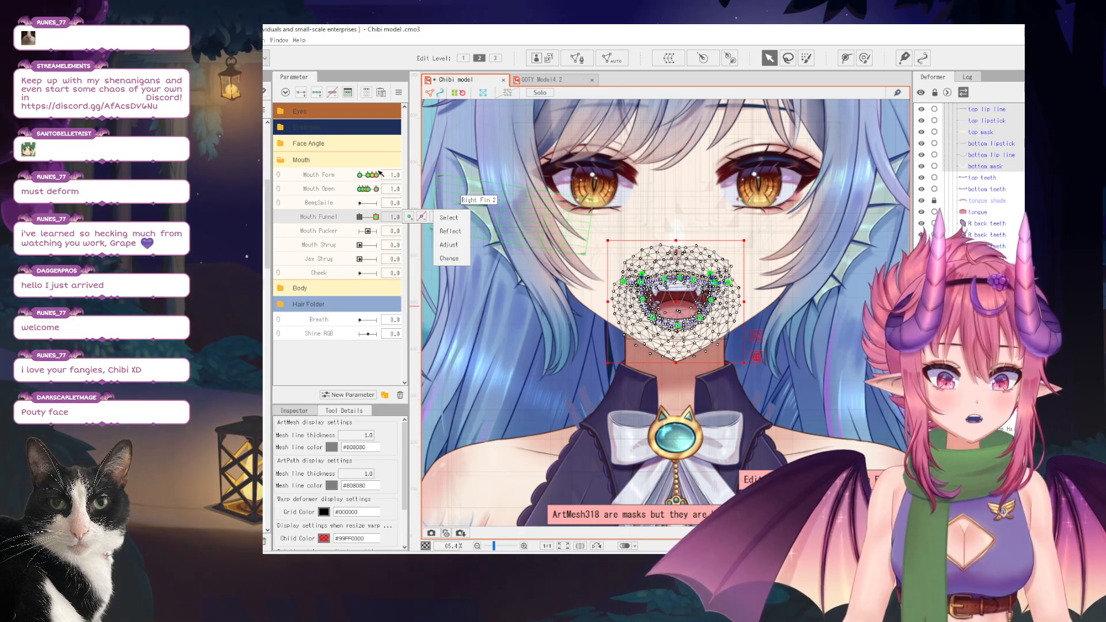
Add Mouth Open as a weight limit parameter for the Mouth Funnel blend shape and apply the Fold line3 graph preset.
{"action": "left_click", "coordinate": [399, 92]}
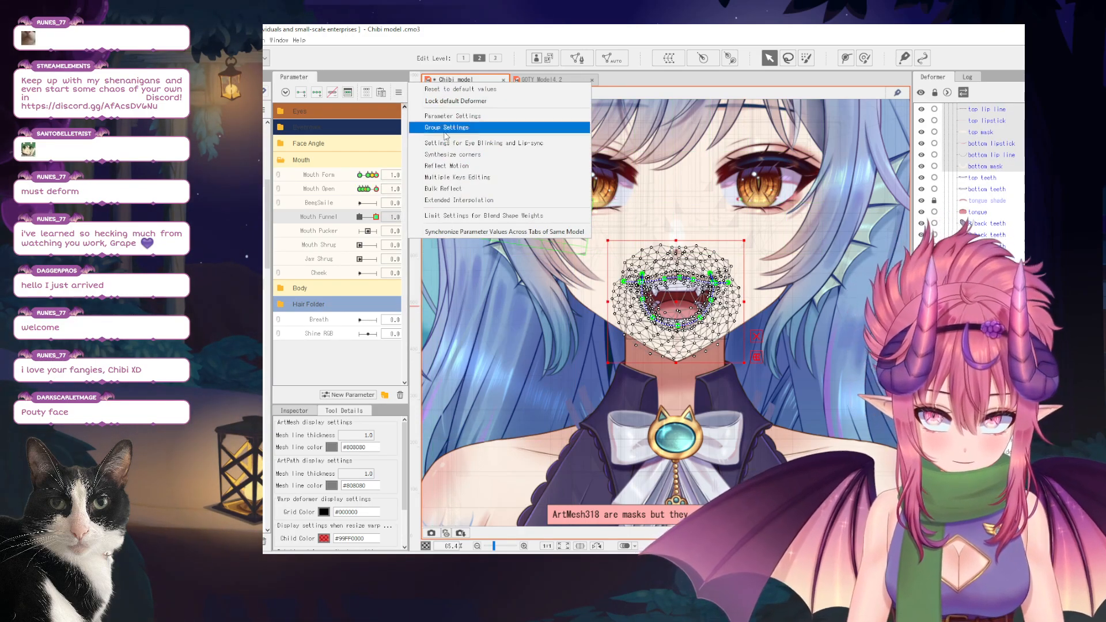
{"action": "left_click", "coordinate": [471, 219]}
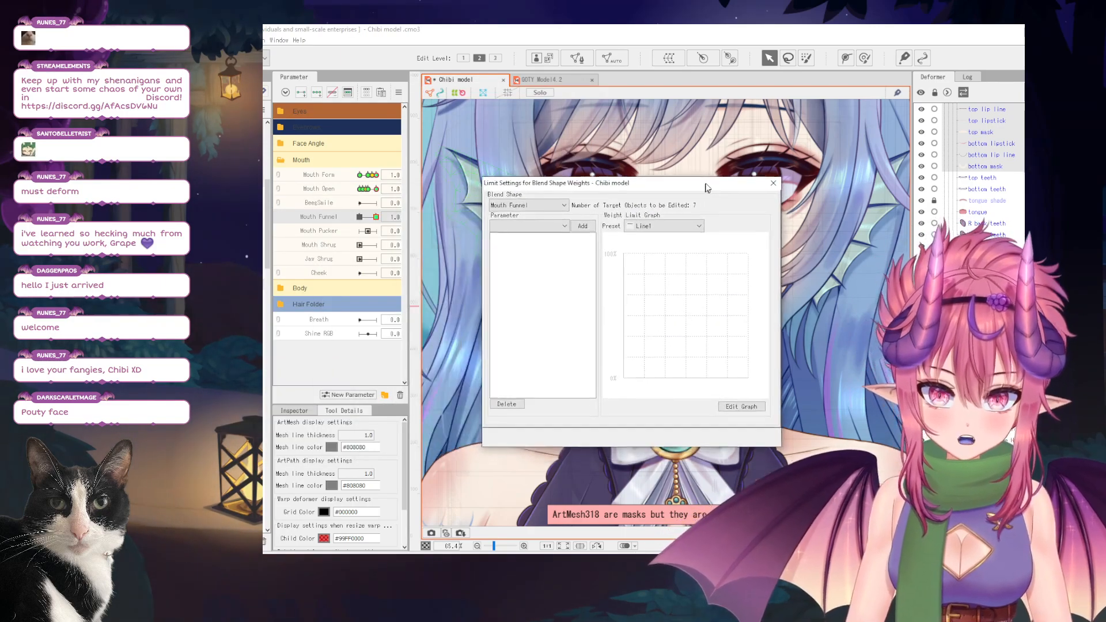
{"action": "left_click", "coordinate": [537, 207]}
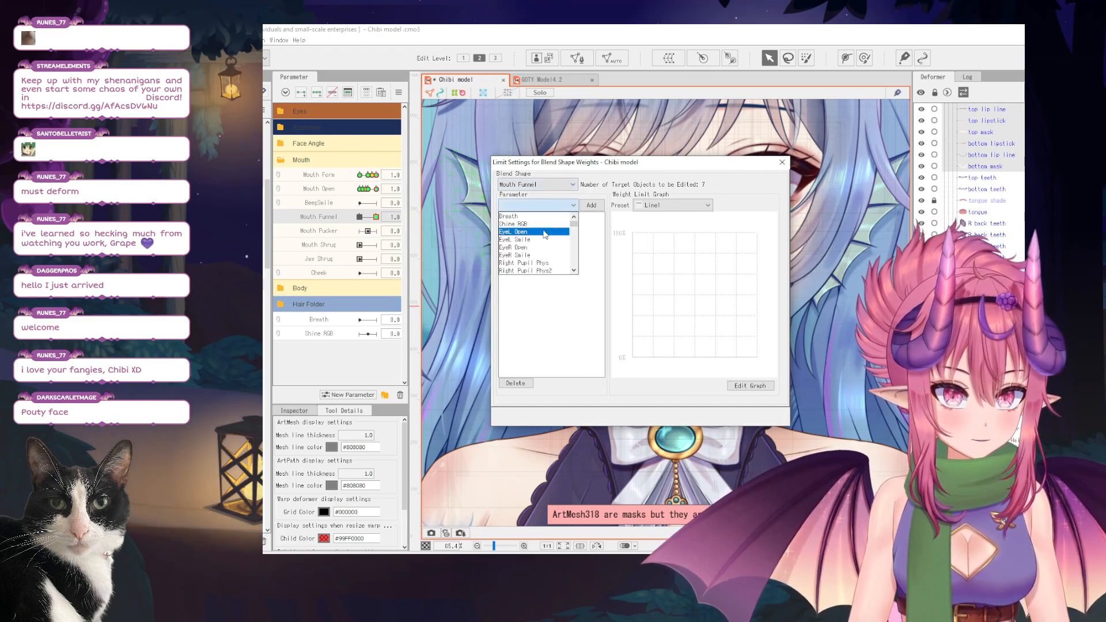
{"action": "scroll", "coordinate": [543, 247], "scroll_direction": "down", "scroll_amount": 5}
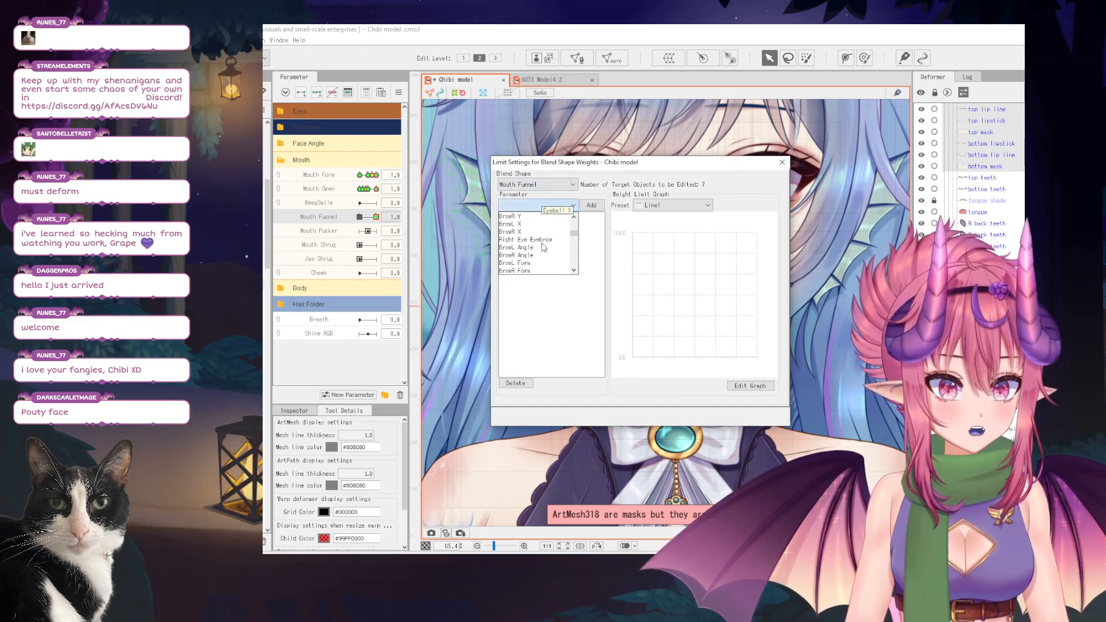
{"action": "left_click", "coordinate": [525, 265]}
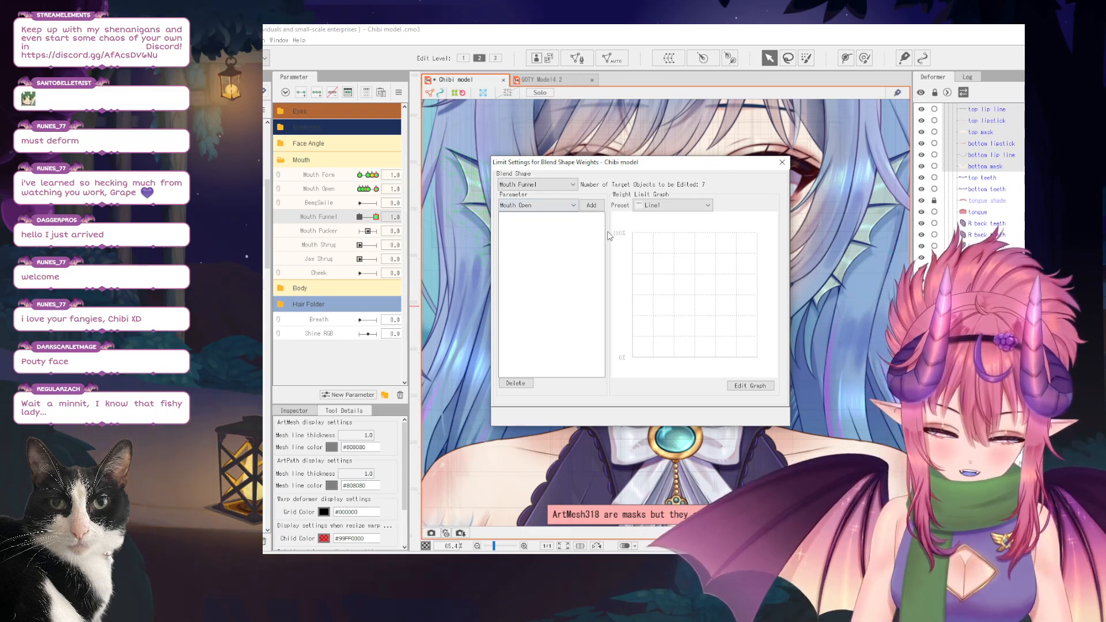
{"action": "left_click", "coordinate": [591, 206]}
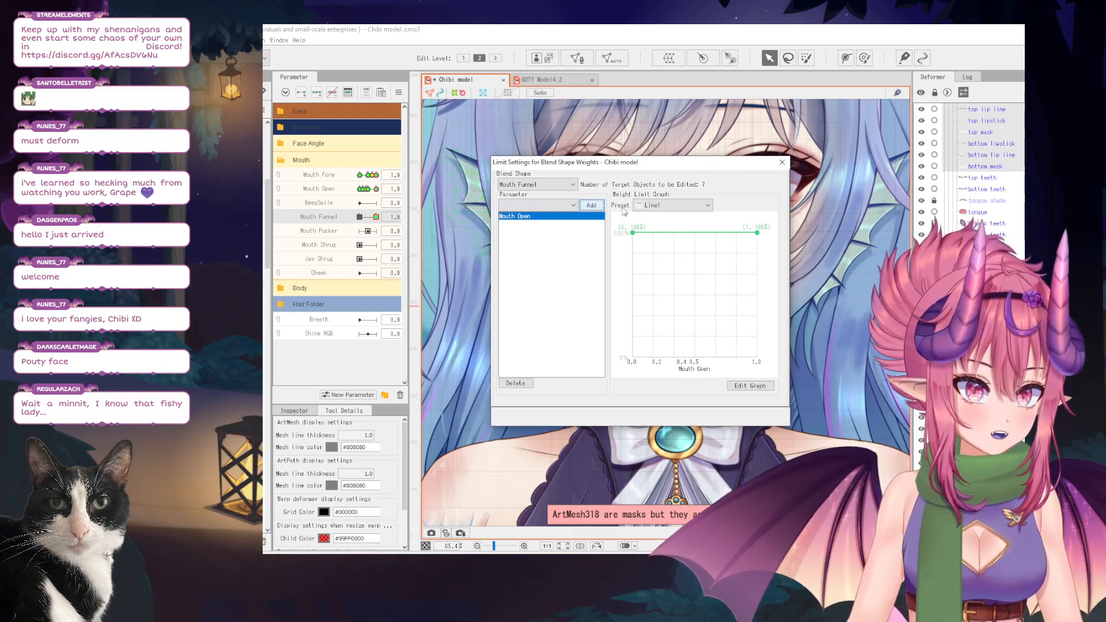
{"action": "left_click", "coordinate": [670, 208]}
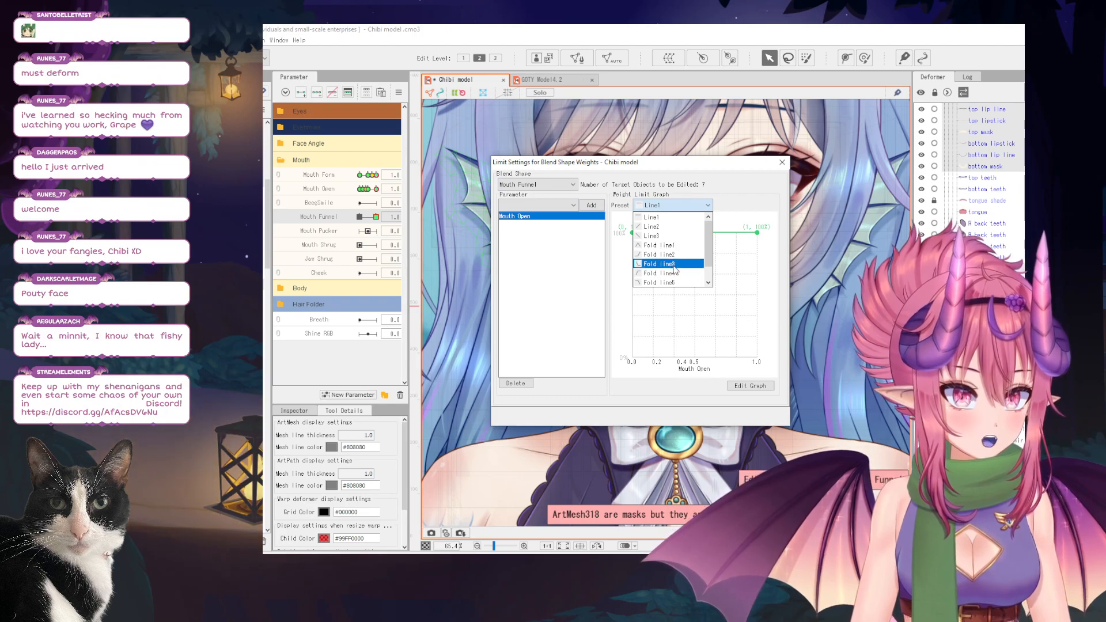
{"action": "left_click", "coordinate": [676, 267]}
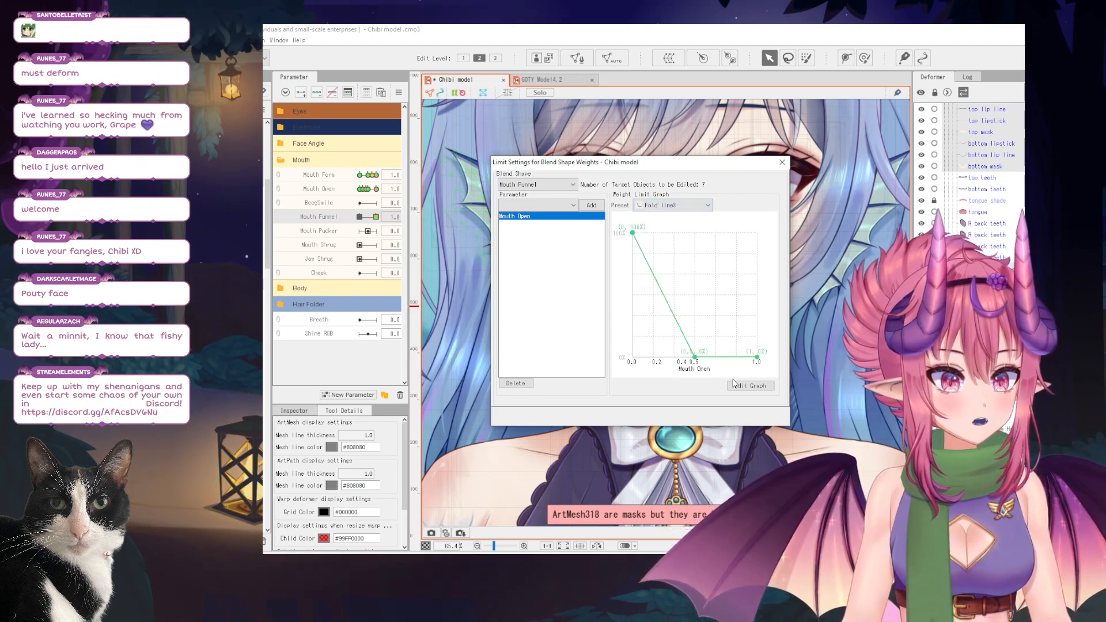
Try to set the weight limit at Mouth Open 0.5 to 20 % in the Mouth Funnel limit graph.
{"action": "left_click", "coordinate": [751, 386]}
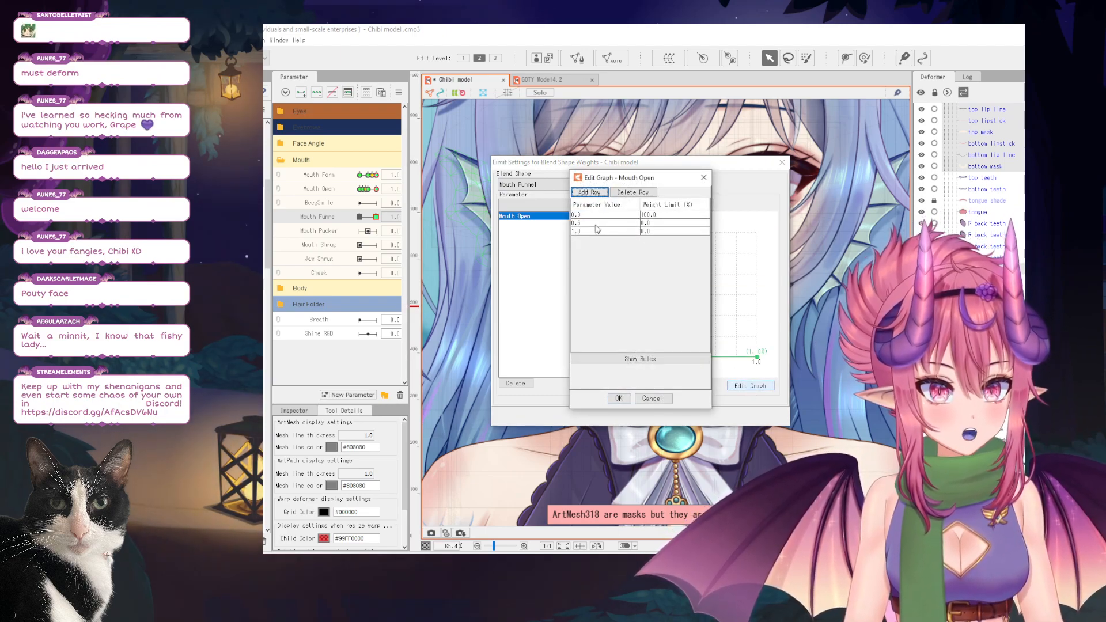
{"action": "double_click", "coordinate": [595, 223]}
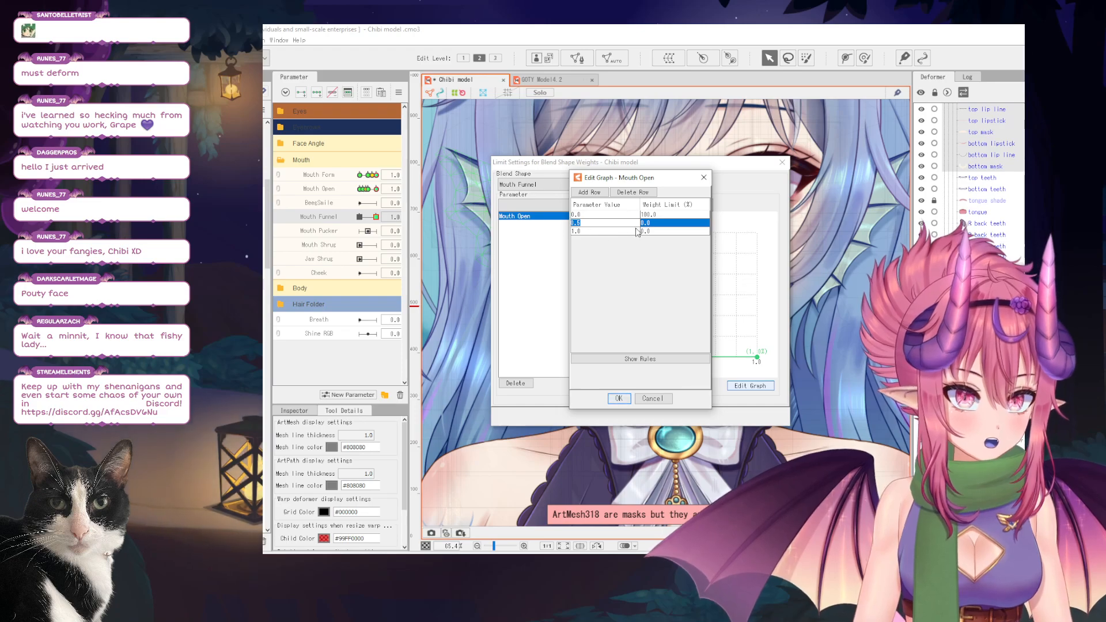
{"action": "type", "text": "20"}
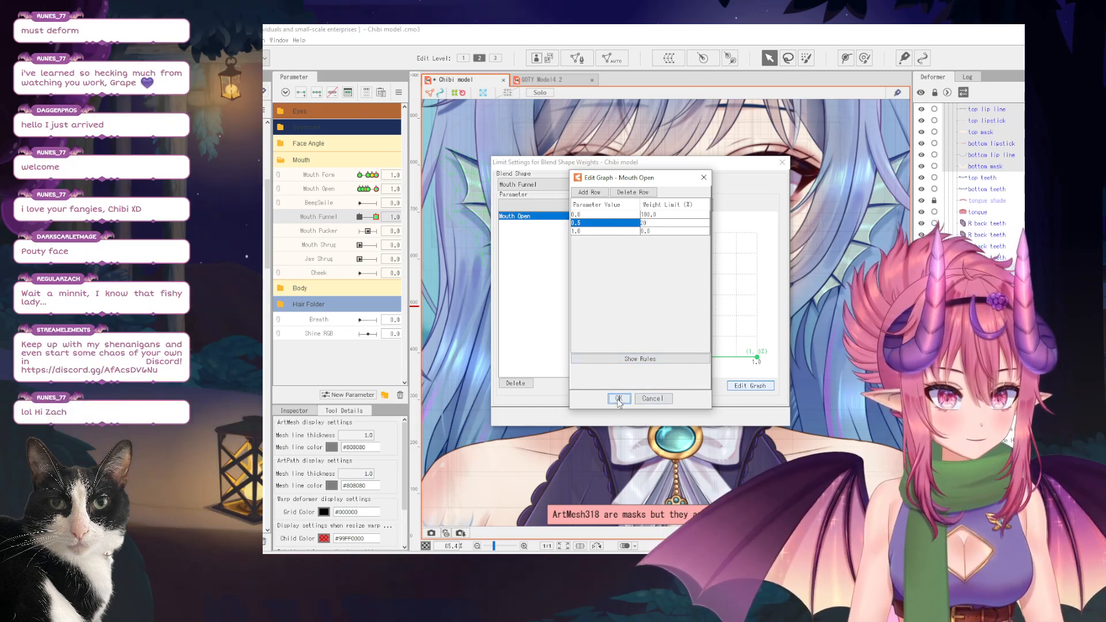
{"action": "left_click", "coordinate": [660, 398]}
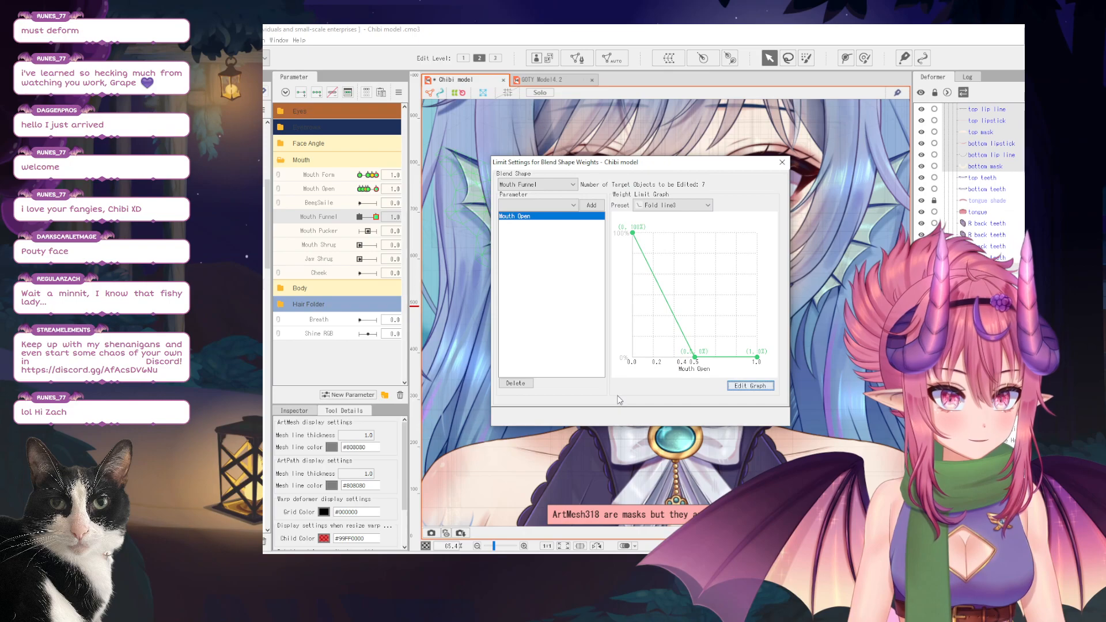
{"action": "left_click", "coordinate": [750, 385]}
{"action": "left_click", "coordinate": [657, 223]}
{"action": "left_click", "coordinate": [661, 223]}
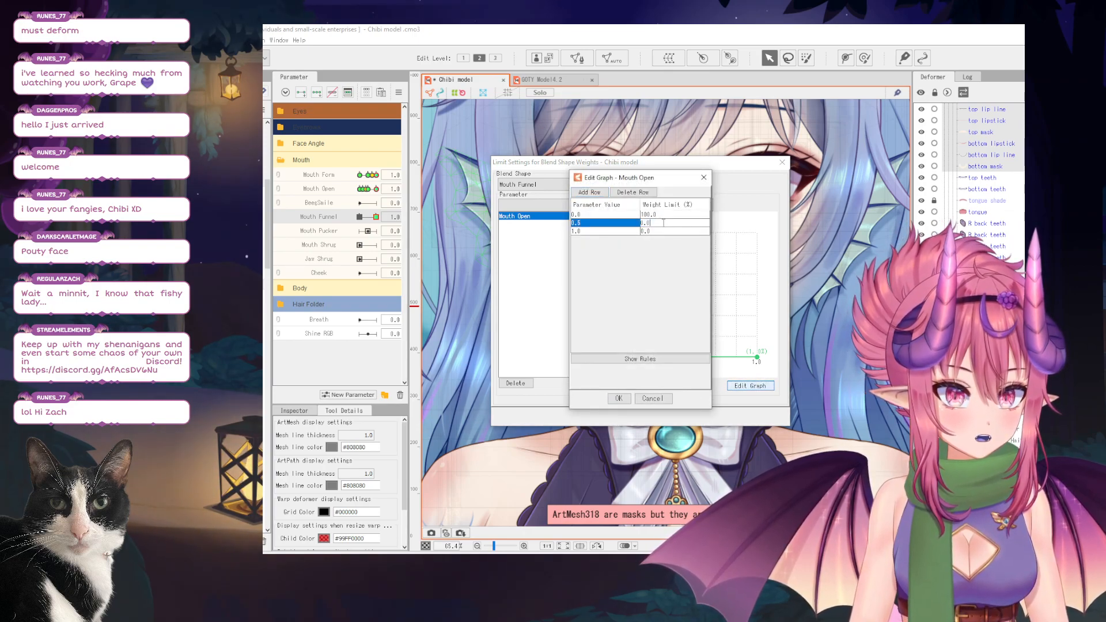
{"action": "type", "text": "2"}
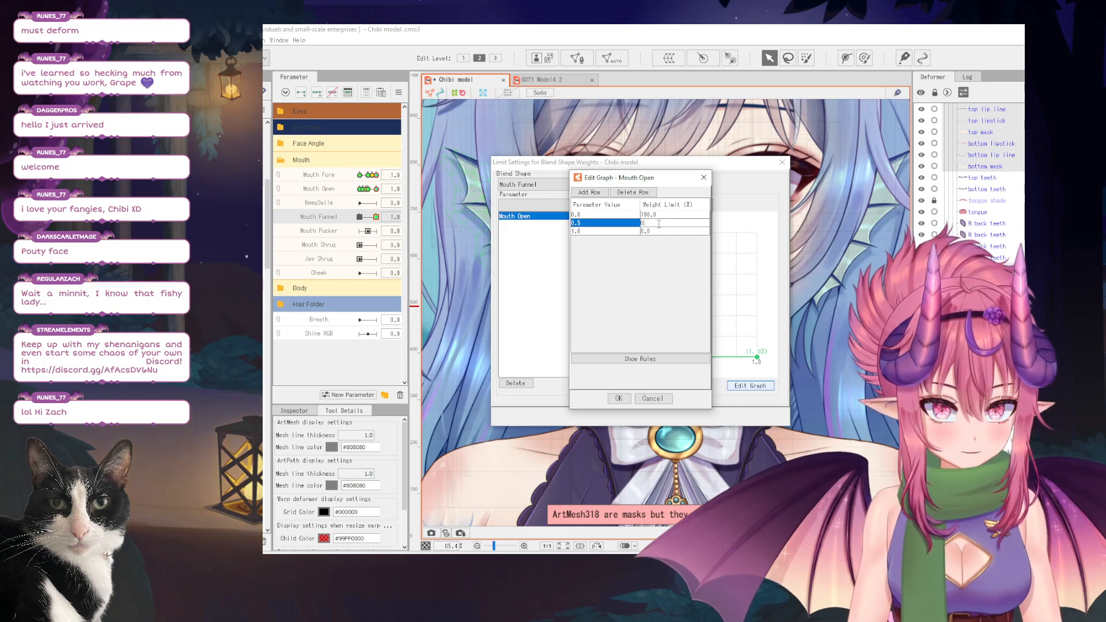
{"action": "type", "text": "0"}
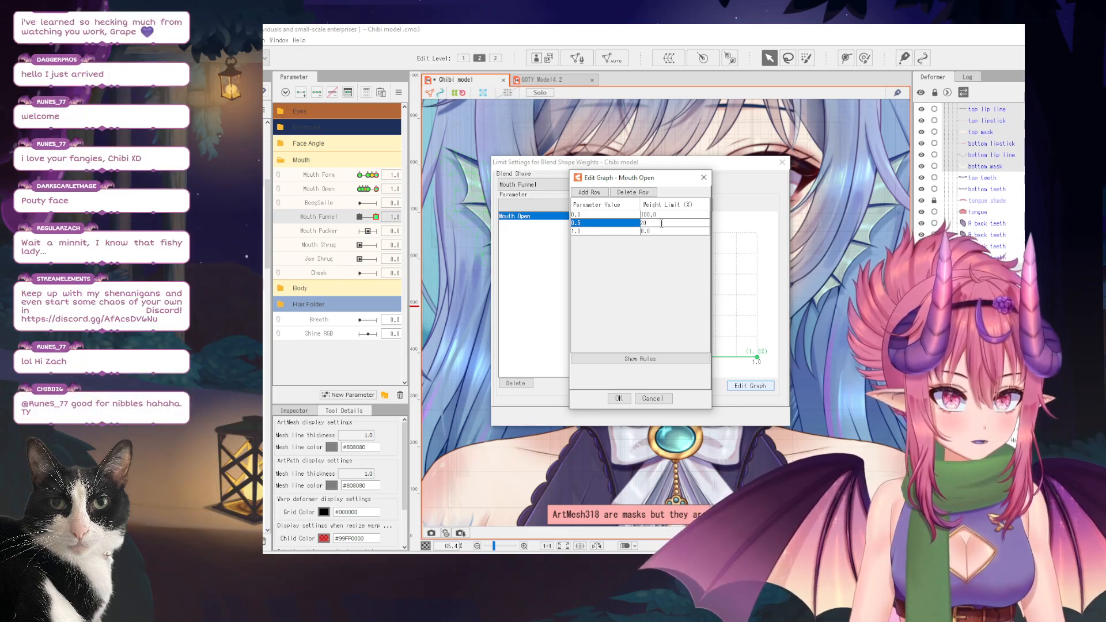
{"action": "left_click", "coordinate": [619, 398]}
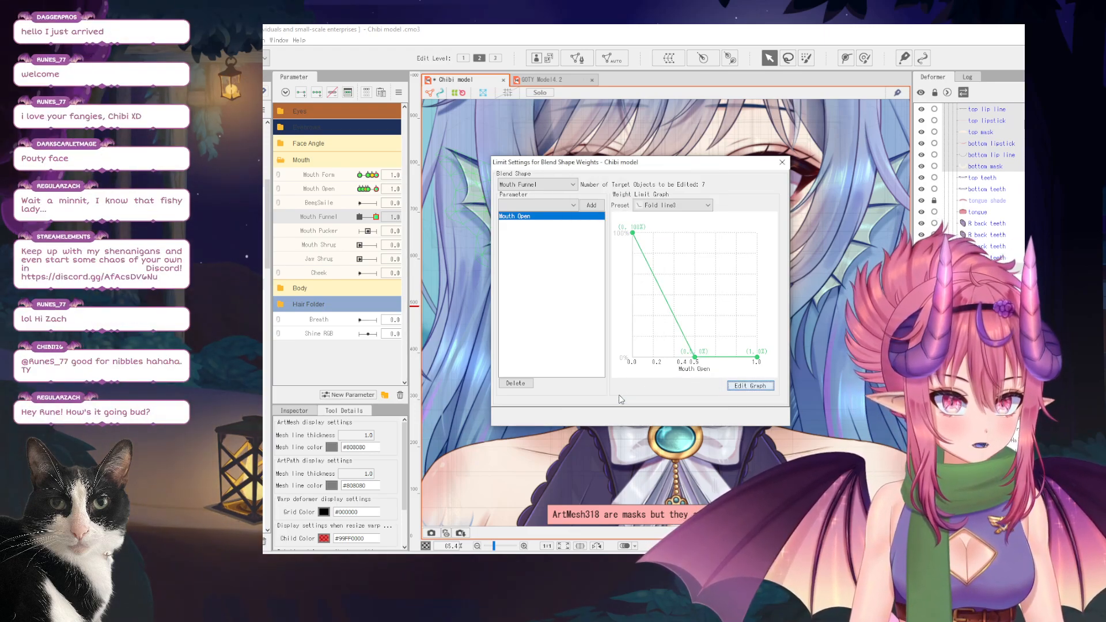
Try again to edit the 0.5 row's parameter value and weight limit in the Mouth Open graph.
{"action": "left_click", "coordinate": [742, 384]}
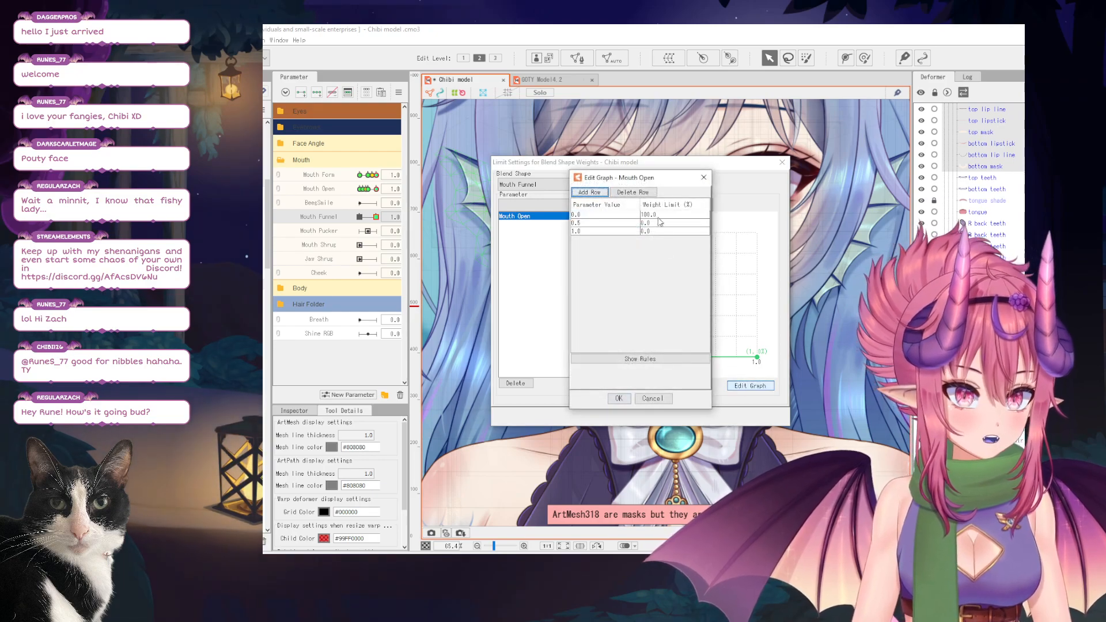
{"action": "left_click", "coordinate": [599, 223]}
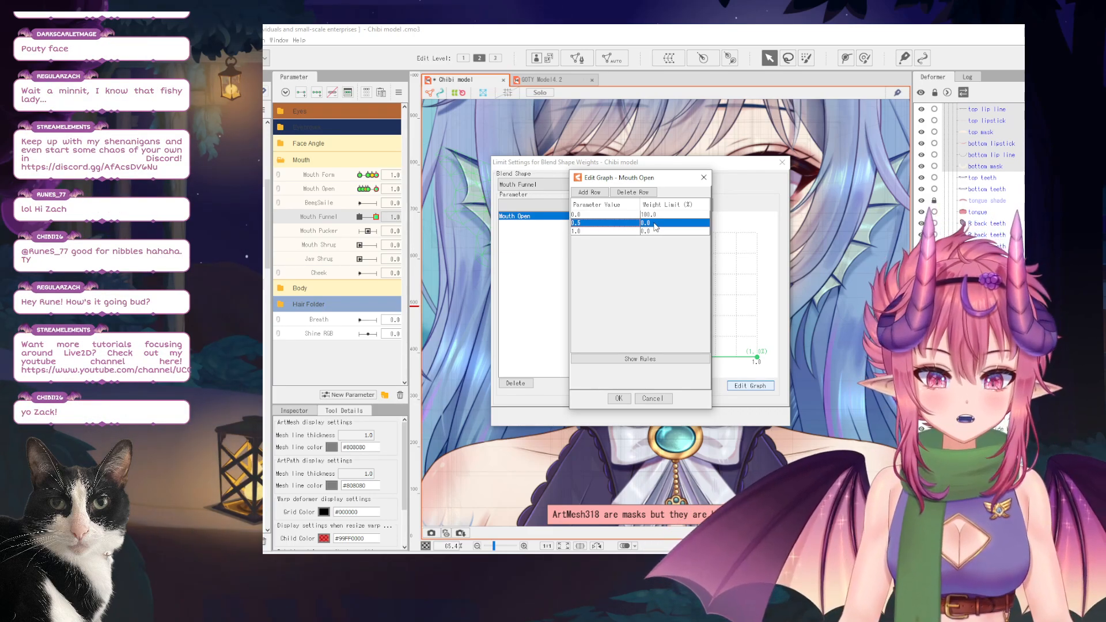
{"action": "left_click", "coordinate": [655, 224]}
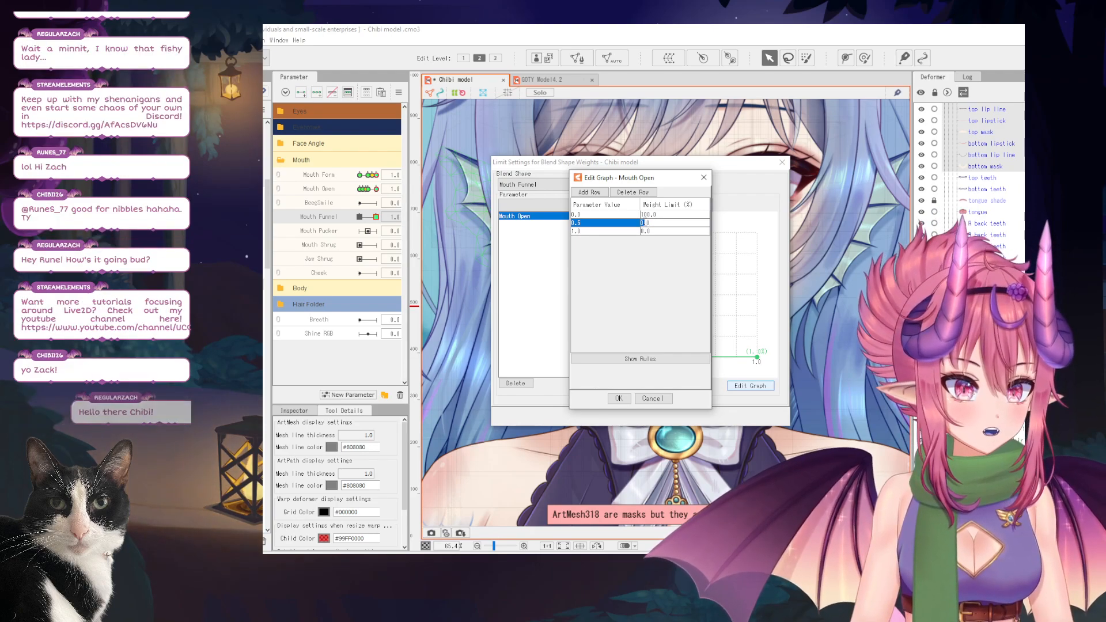
{"action": "left_click", "coordinate": [600, 225]}
{"action": "left_click", "coordinate": [610, 223]}
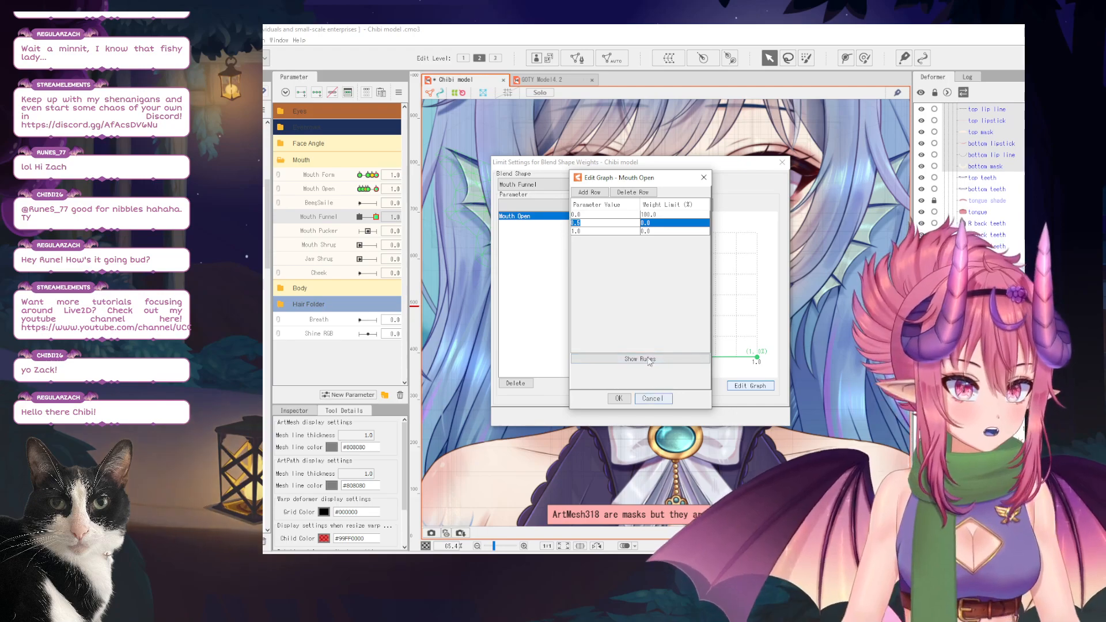
{"action": "left_click", "coordinate": [618, 398]}
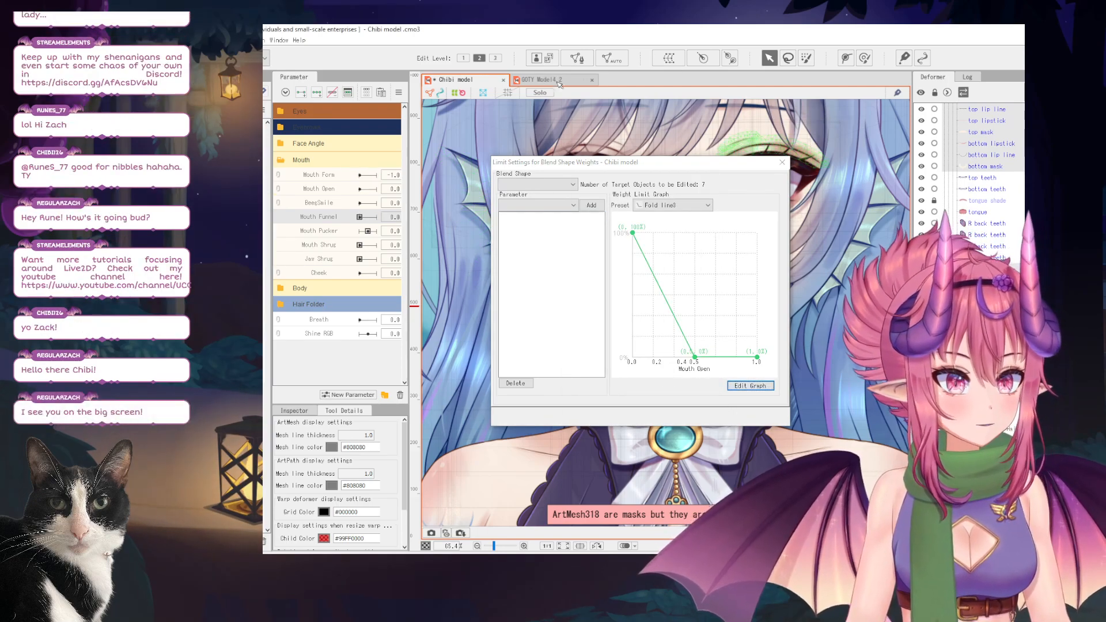
Close the limit settings, switch to the GOTY Model4.2 document and select its MouthFunnel parameter.
{"action": "left_click", "coordinate": [558, 78]}
{"action": "key", "text": "Escape"}
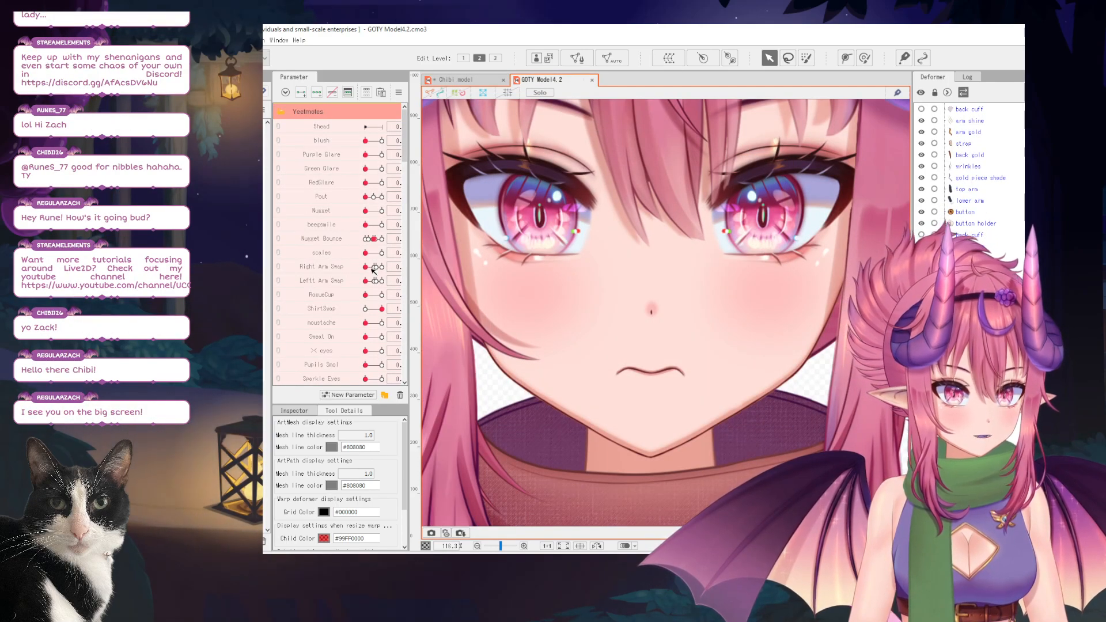
{"action": "scroll", "coordinate": [330, 345], "scroll_direction": "down", "scroll_amount": 20}
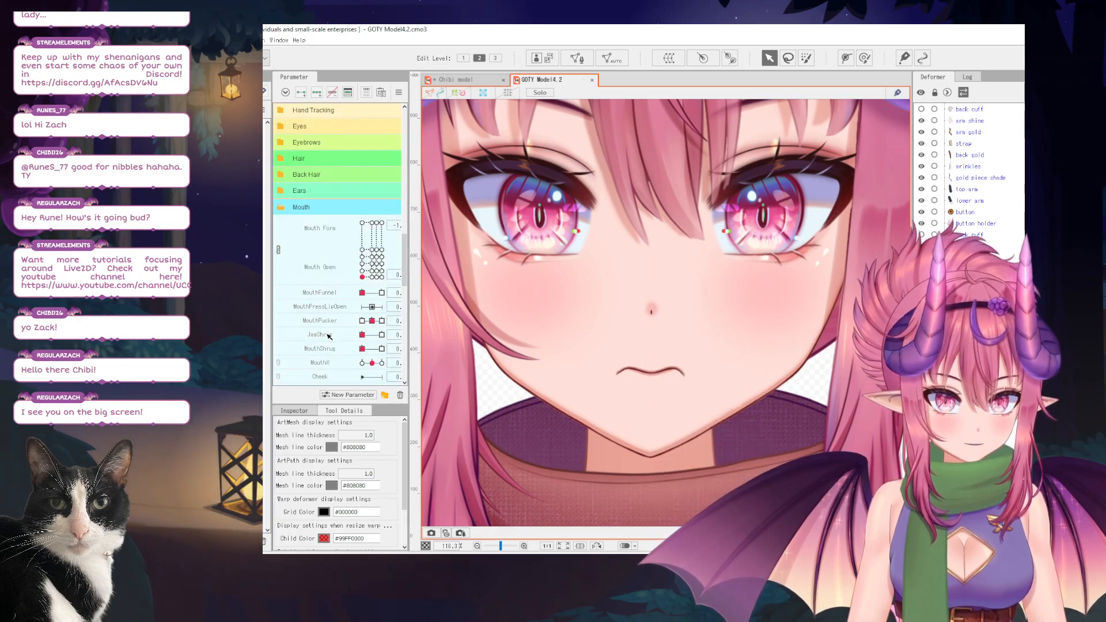
{"action": "scroll", "coordinate": [359, 240], "scroll_direction": "up", "scroll_amount": 2}
{"action": "left_click", "coordinate": [320, 209]}
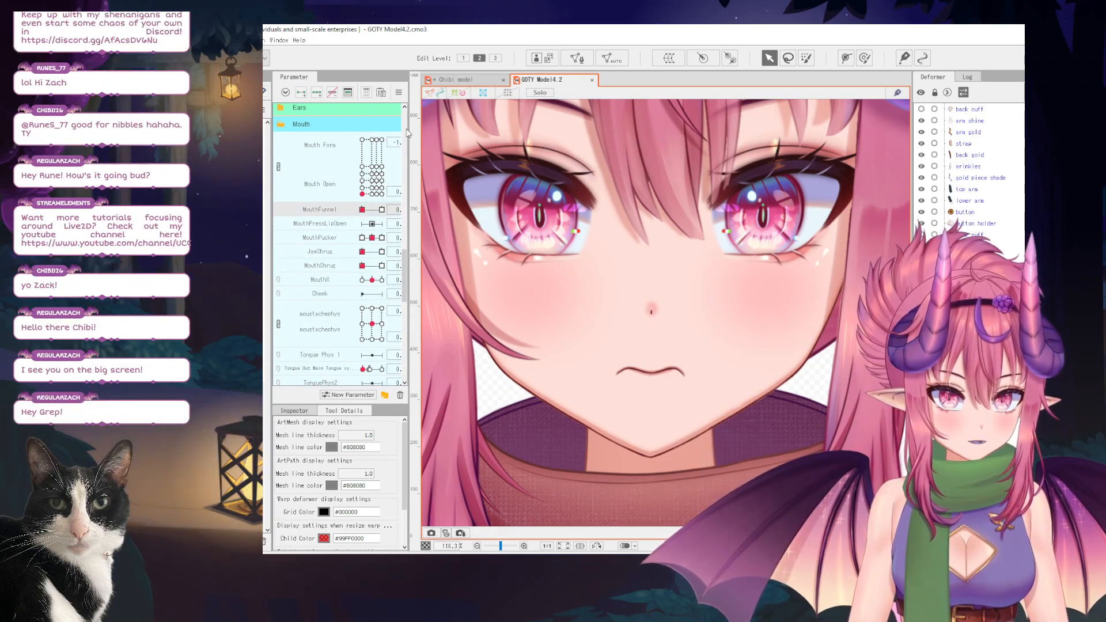
Open the GOTY model's blend shape weight limit settings, try to choose a blend shape, and close the settings.
{"action": "left_click", "coordinate": [399, 92]}
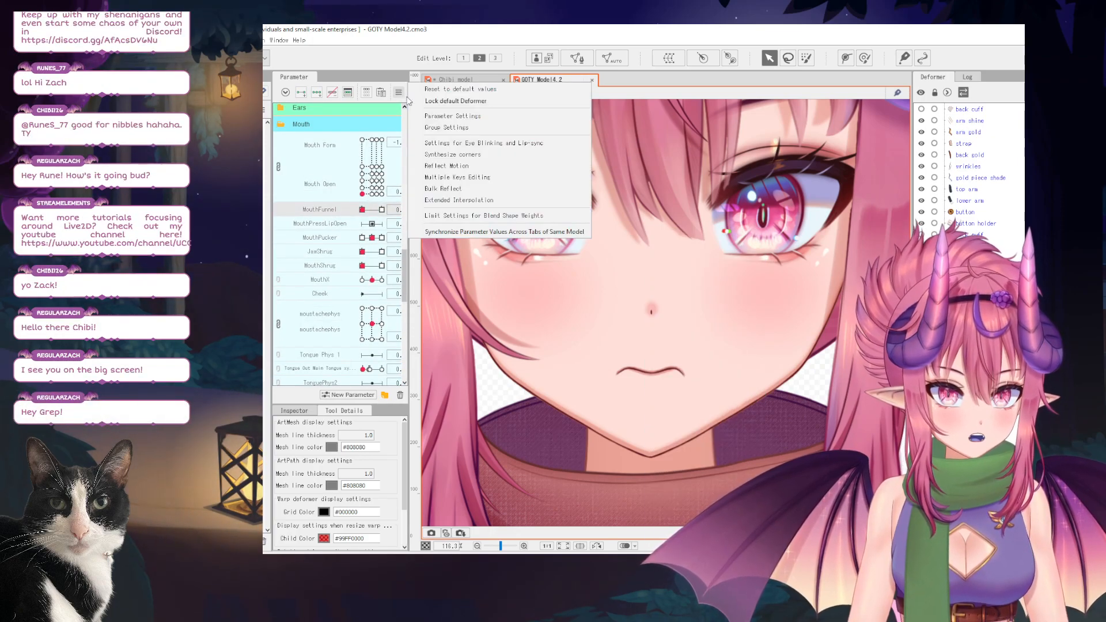
{"action": "left_click", "coordinate": [477, 216]}
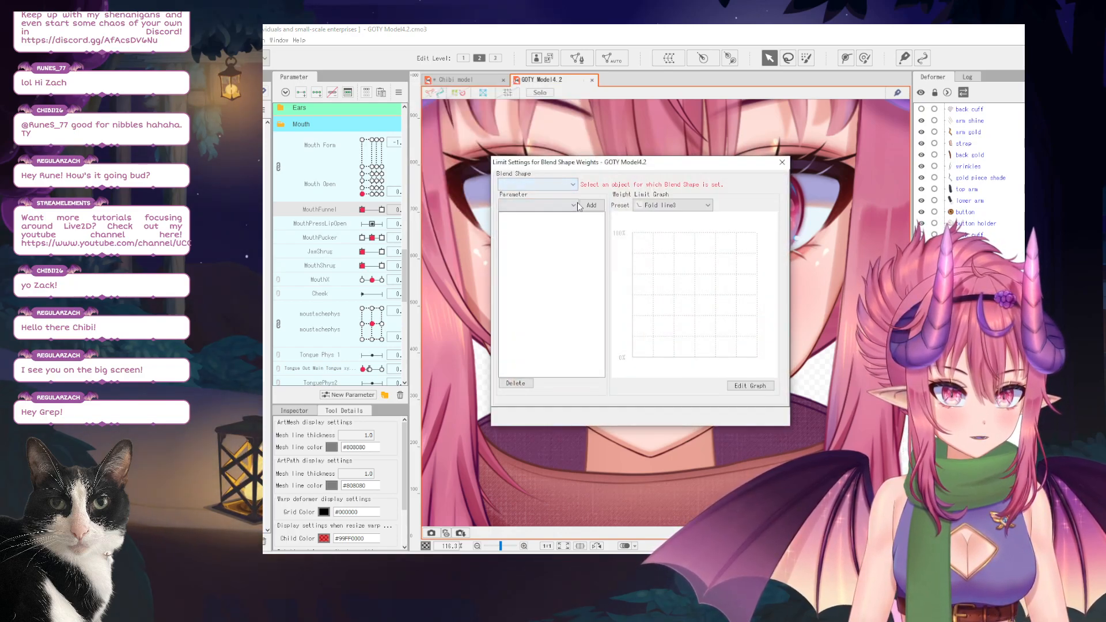
{"action": "left_click", "coordinate": [565, 185]}
{"action": "left_click", "coordinate": [565, 186]}
{"action": "left_click", "coordinate": [572, 184]}
{"action": "left_click", "coordinate": [554, 198]}
{"action": "left_click", "coordinate": [565, 188]}
{"action": "left_click", "coordinate": [560, 199]}
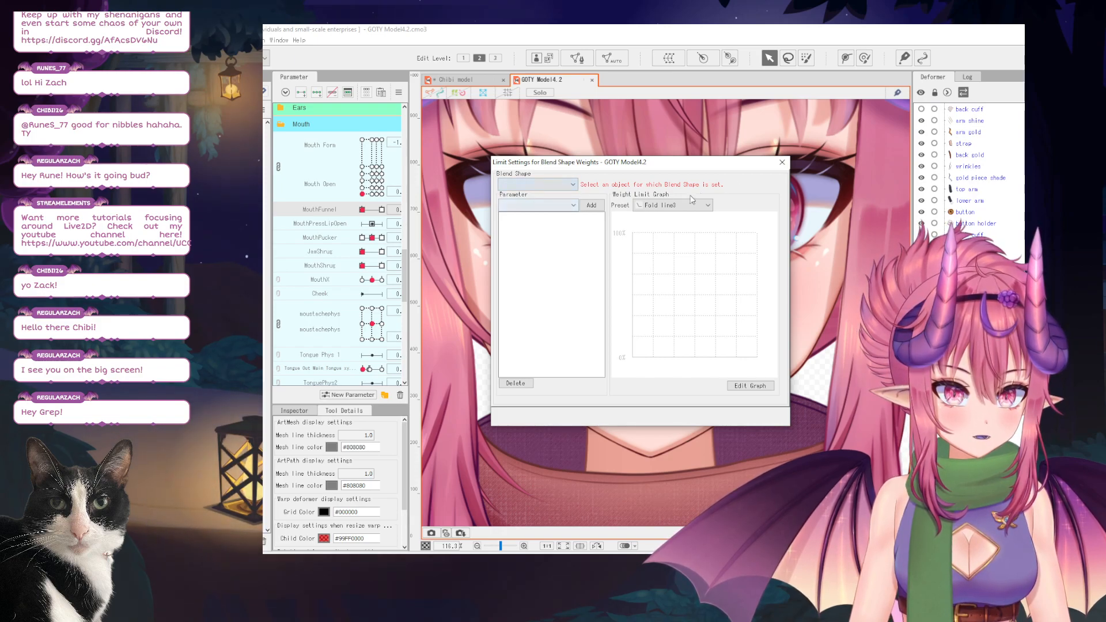
{"action": "left_click", "coordinate": [782, 163]}
Raise MouthFunnel to its maximum on the GOTY model and compare the mouth at Mouth Form 1 and -1.
{"action": "left_click", "coordinate": [367, 210]}
{"action": "left_click_drag", "start_coordinate": [375, 214], "coordinate": [418, 212]}
{"action": "left_click_drag", "start_coordinate": [368, 185], "coordinate": [443, 288]}
{"action": "left_click_drag", "start_coordinate": [464, 221], "coordinate": [326, 290]}
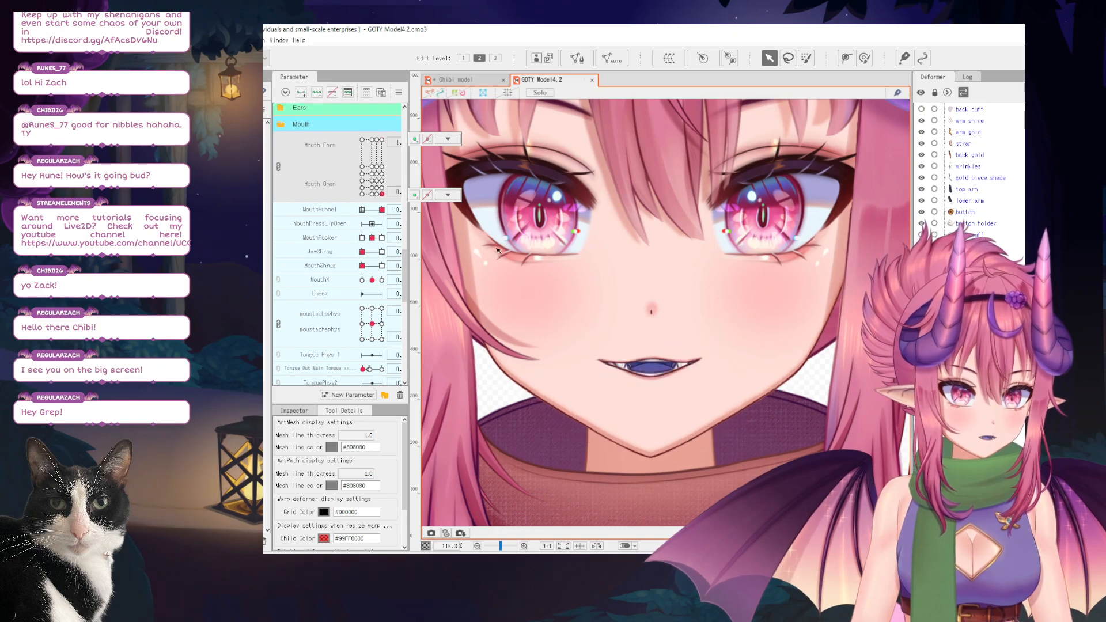
{"action": "left_click_drag", "start_coordinate": [381, 210], "coordinate": [438, 230]}
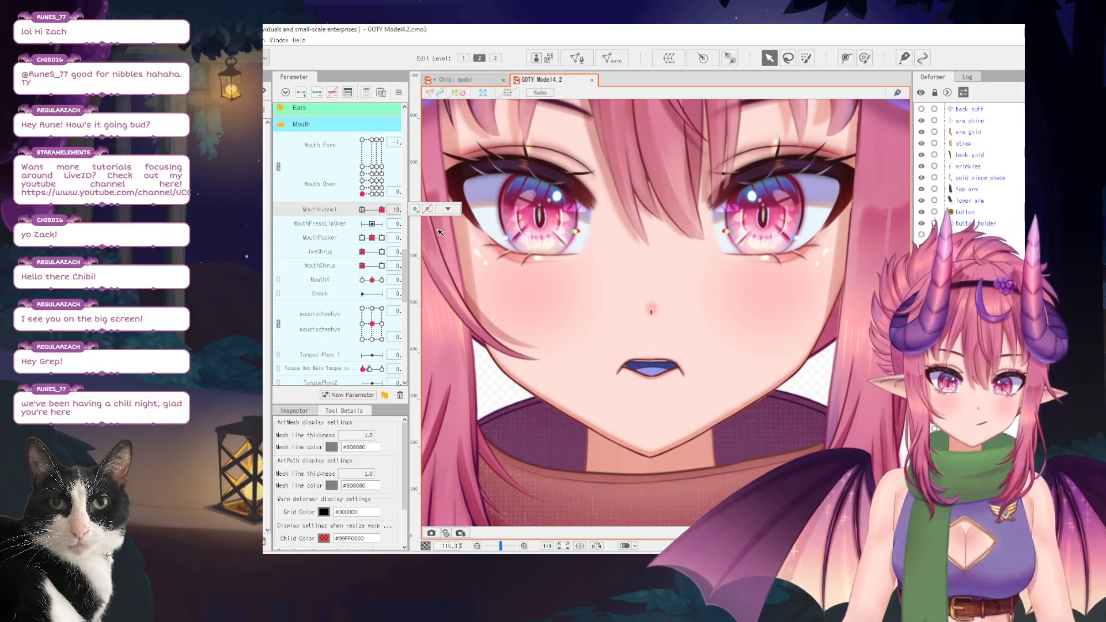
Return to the Chibi model and set Mouth Form to -1.0 and Mouth Open to 0.0.
{"action": "left_click", "coordinate": [461, 79]}
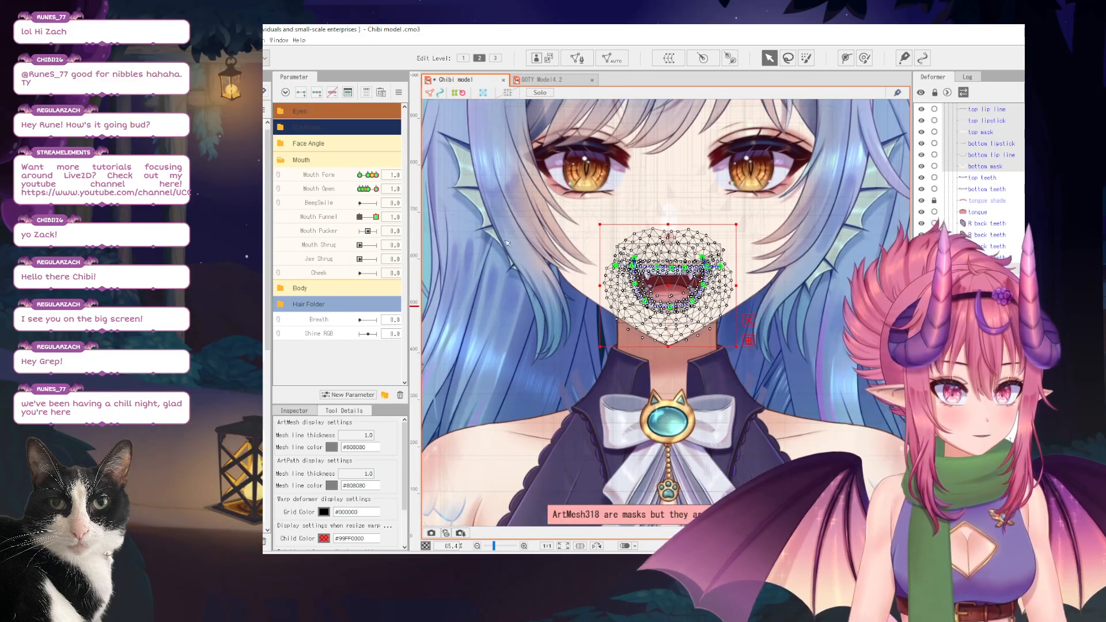
{"action": "scroll", "coordinate": [583, 250], "scroll_direction": "up", "scroll_amount": 5}
{"action": "left_click_drag", "start_coordinate": [375, 175], "coordinate": [349, 198]}
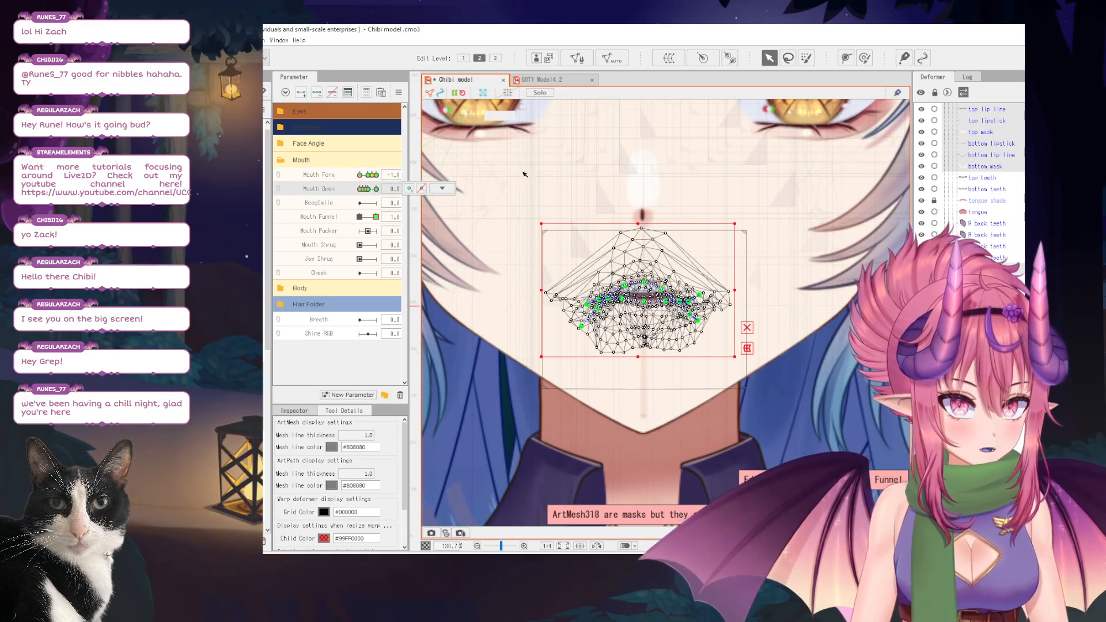
In Mouth Funnel's weight limit graph for Mouth Open, set the middle point's parameter value to 0.2 and its weight limit to 20%.
{"action": "left_click", "coordinate": [399, 92]}
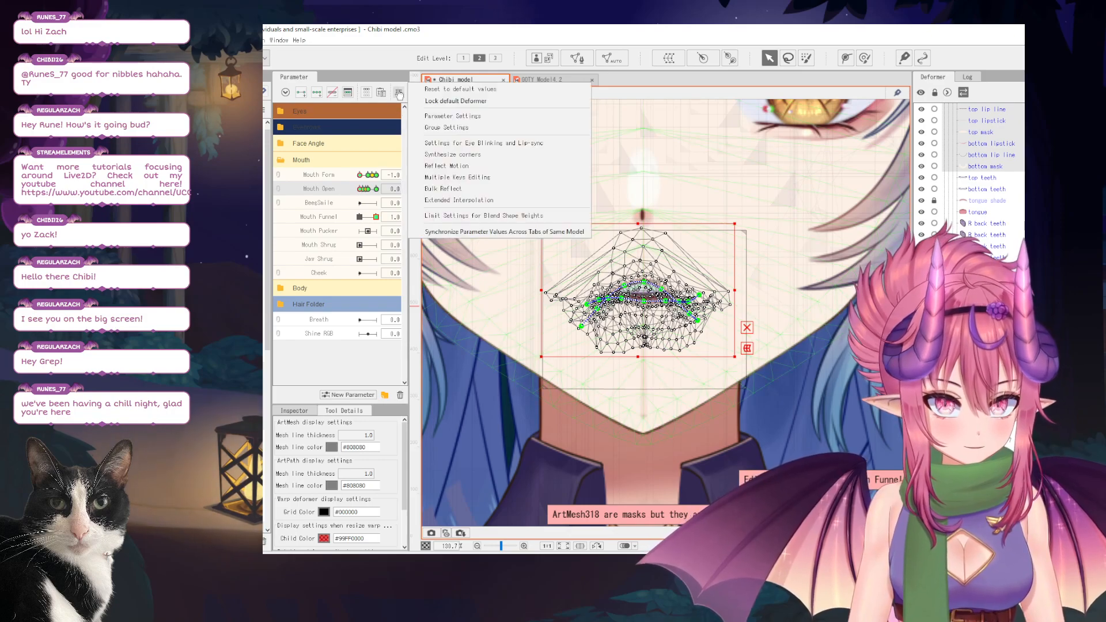
{"action": "left_click", "coordinate": [483, 216]}
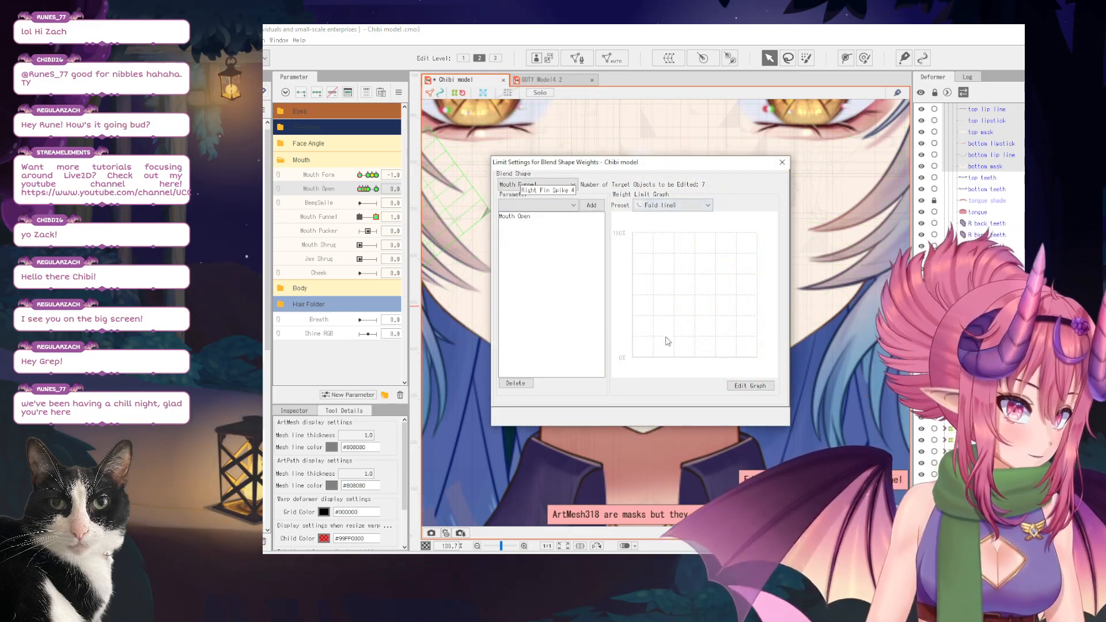
{"action": "left_click", "coordinate": [528, 218]}
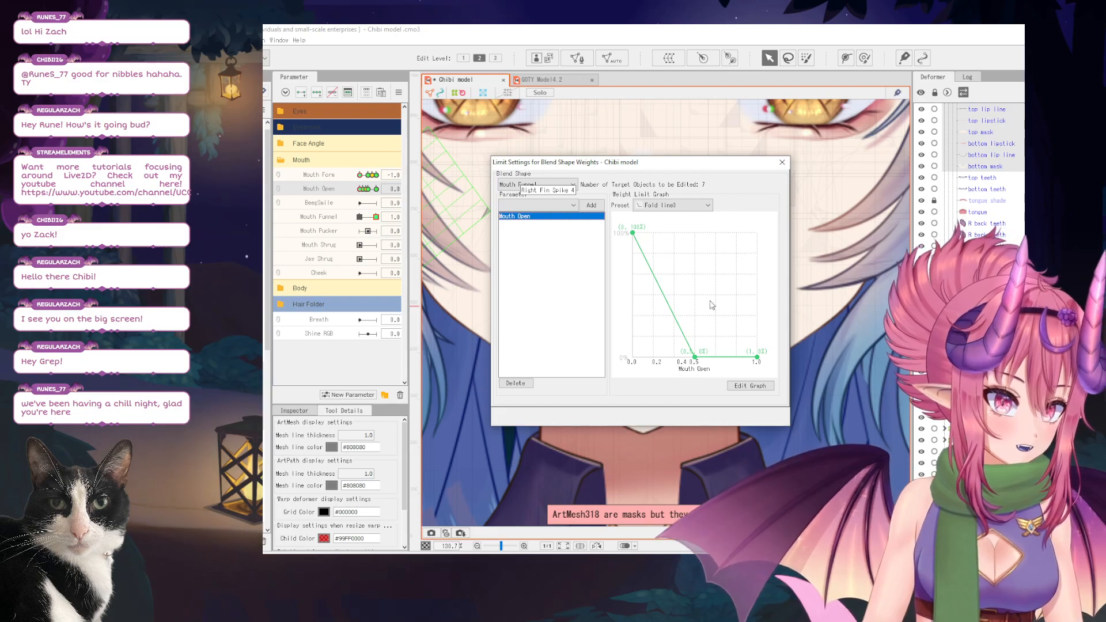
{"action": "left_click", "coordinate": [750, 386]}
{"action": "double_click", "coordinate": [600, 222]}
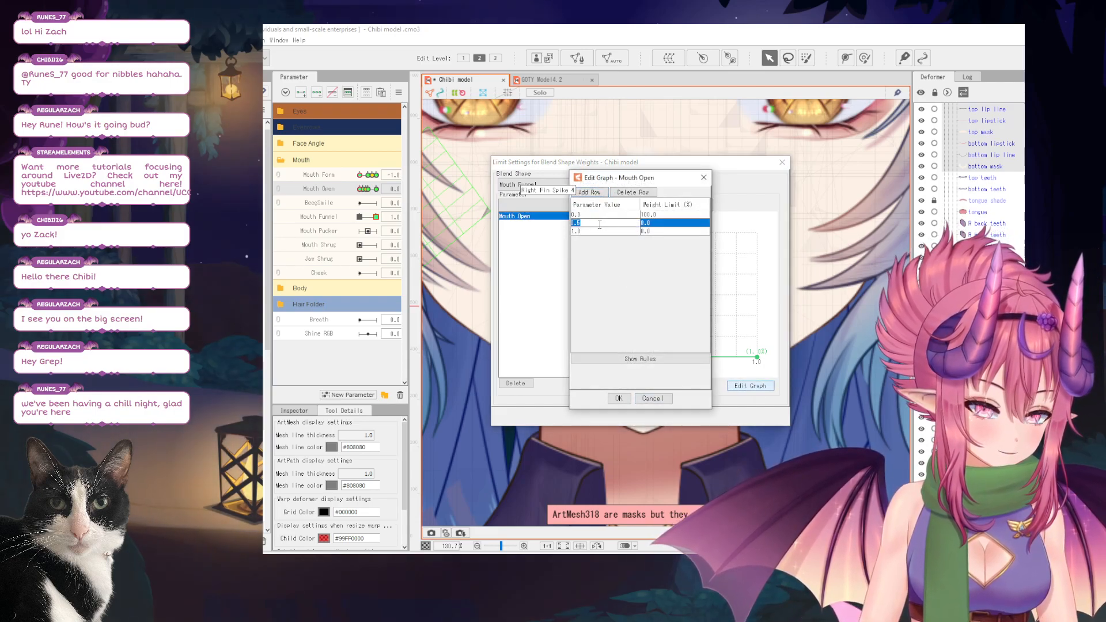
{"action": "type", "text": ".2"}
{"action": "key", "text": "Return"}
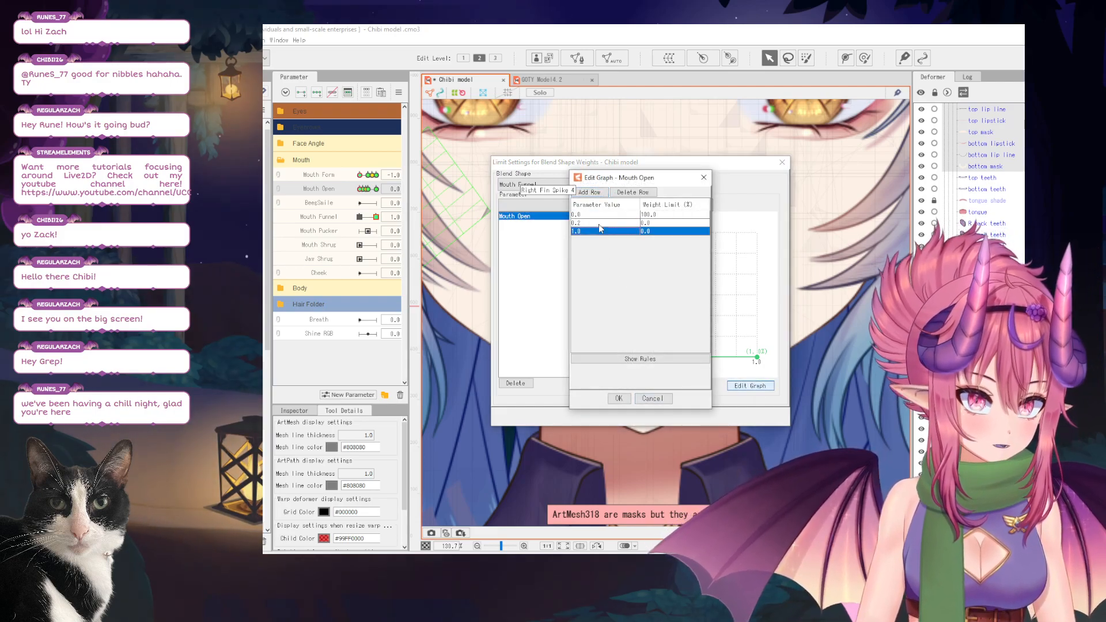
{"action": "double_click", "coordinate": [658, 222]}
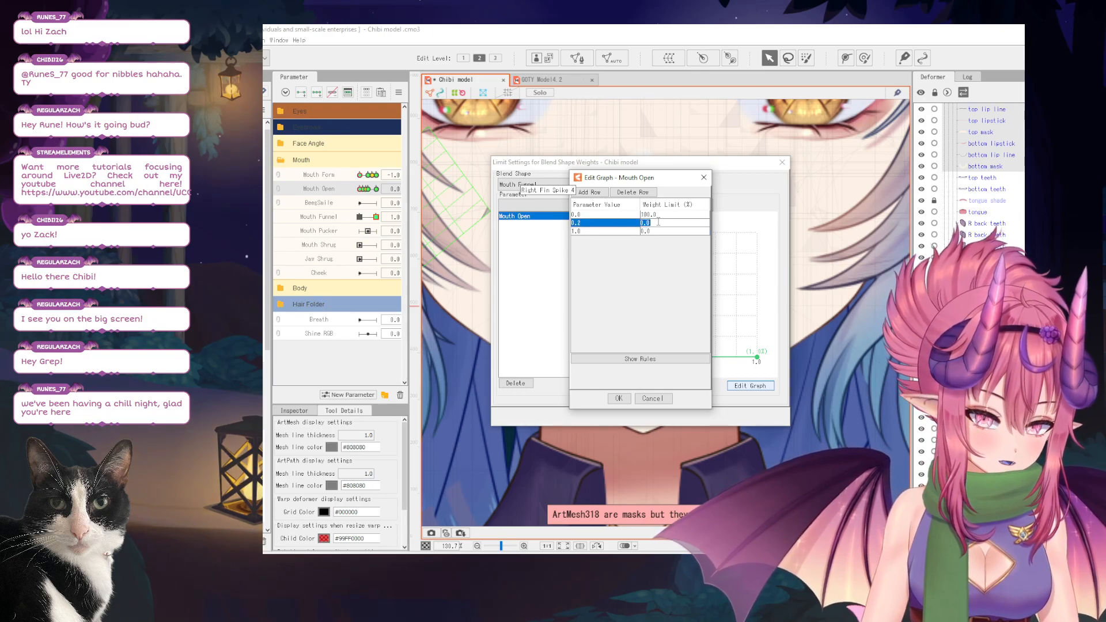
{"action": "type", "text": "20"}
{"action": "key", "text": "Return"}
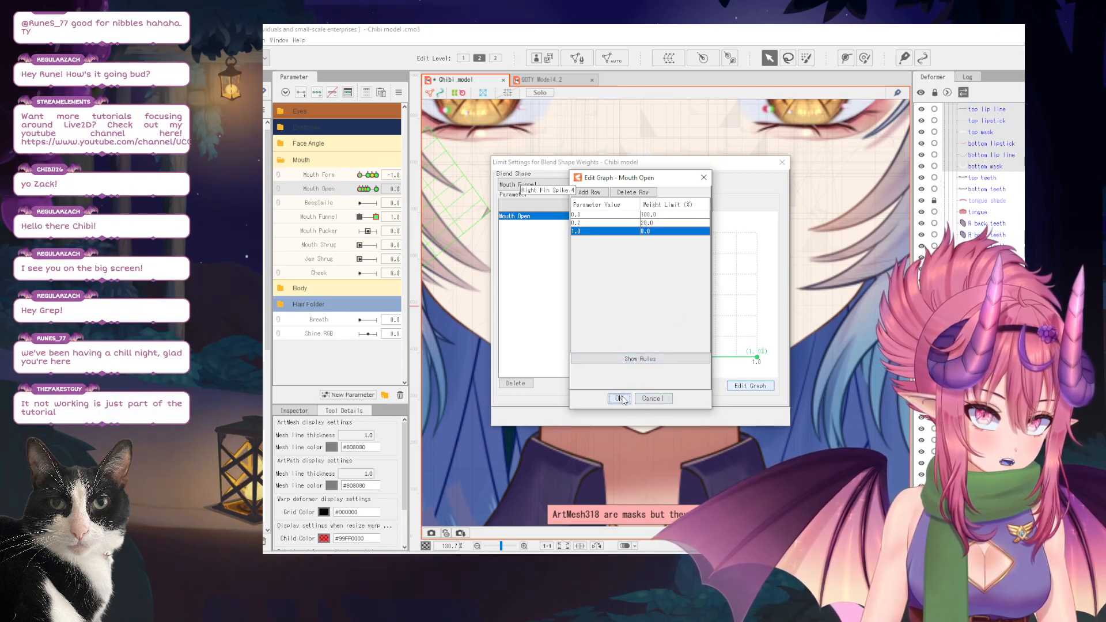
Set the middle graph point's parameter value to 0.5, apply the graph and close the blend shape limit settings.
{"action": "left_click", "coordinate": [619, 398]}
{"action": "key", "text": "space"}
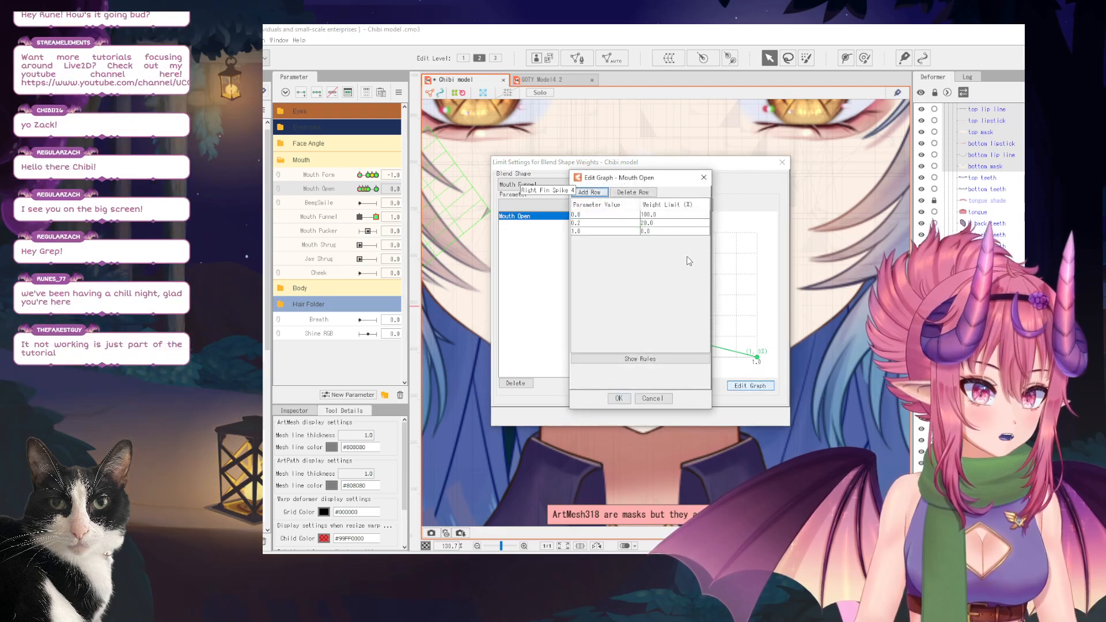
{"action": "double_click", "coordinate": [590, 223]}
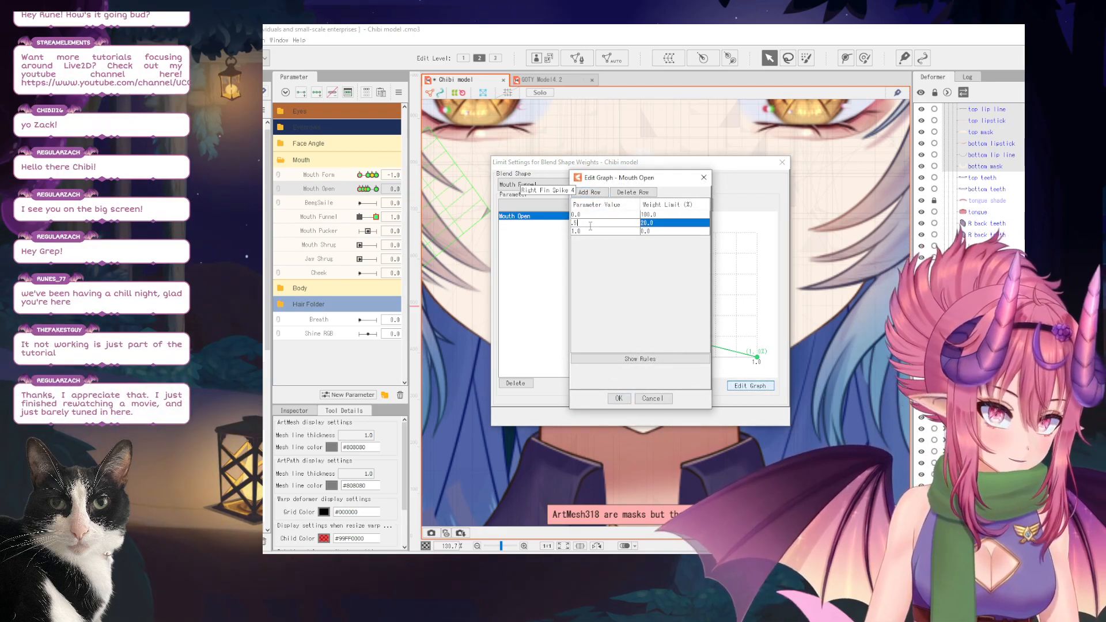
{"action": "key", "text": "Return"}
{"action": "left_click", "coordinate": [616, 398]}
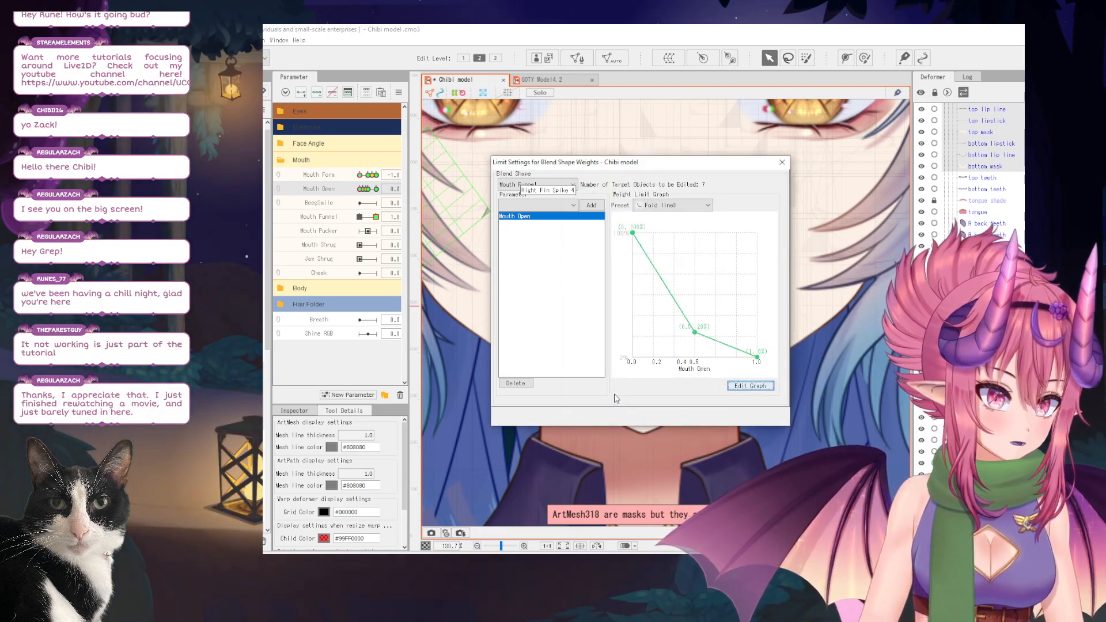
{"action": "left_click", "coordinate": [781, 163]}
Deselect the mouth meshes and hide the mesh and deformer overlays to inspect the clean face.
{"action": "scroll", "coordinate": [564, 253], "scroll_direction": "down", "scroll_amount": 6}
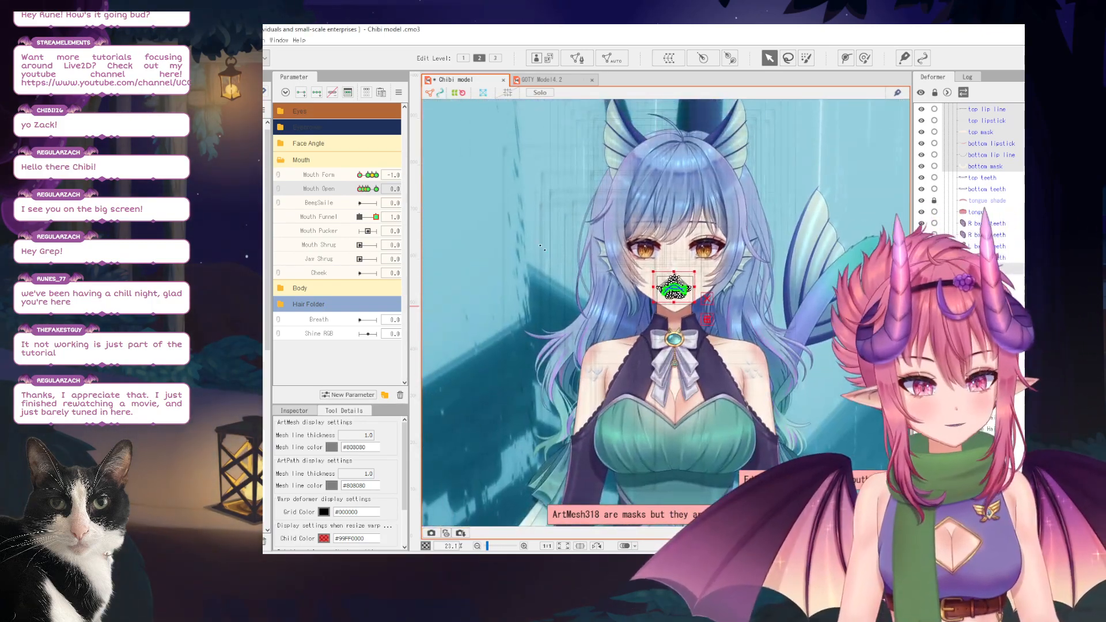
{"action": "scroll", "coordinate": [682, 282], "scroll_direction": "up", "scroll_amount": 4}
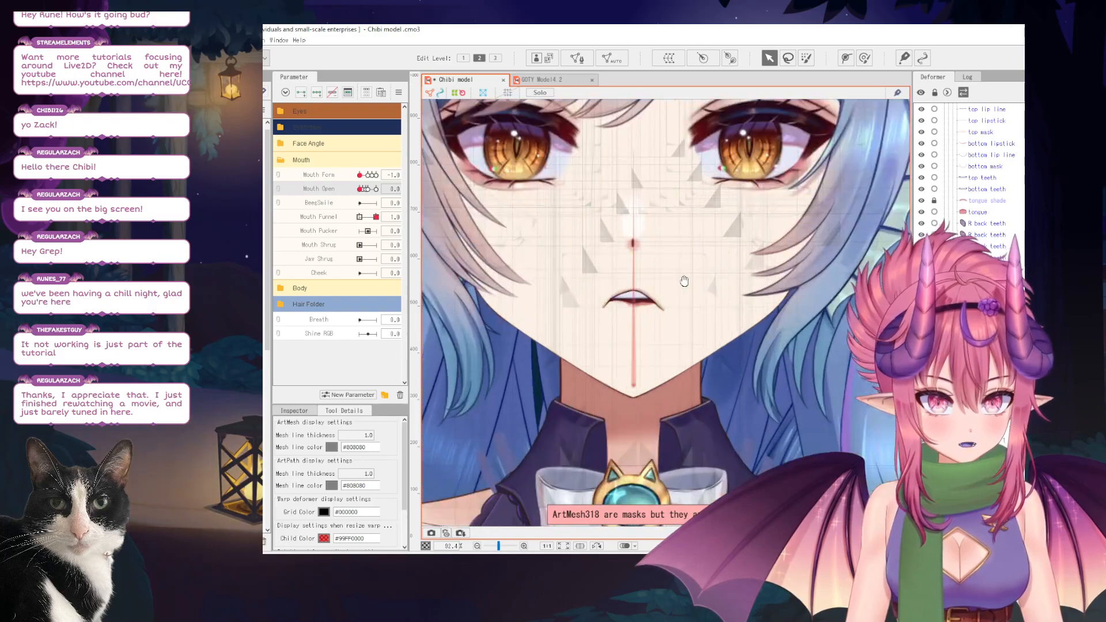
{"action": "scroll", "coordinate": [682, 281], "scroll_direction": "up", "scroll_amount": 1}
{"action": "scroll", "coordinate": [713, 280], "scroll_direction": "up", "scroll_amount": 1}
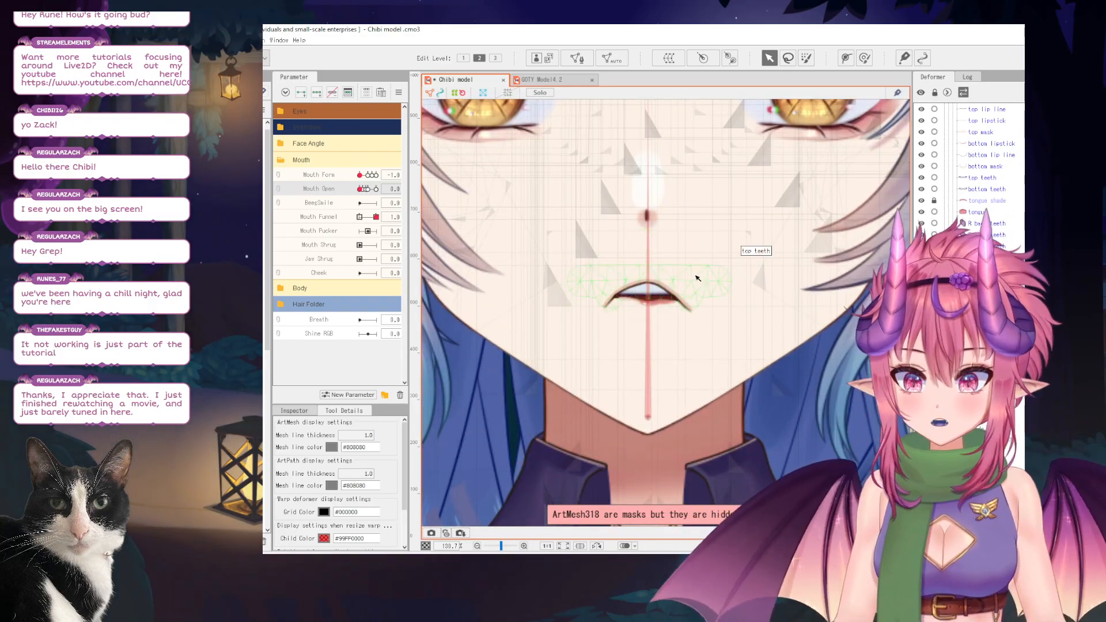
{"action": "left_click", "coordinate": [461, 93]}
{"action": "left_click", "coordinate": [434, 93]}
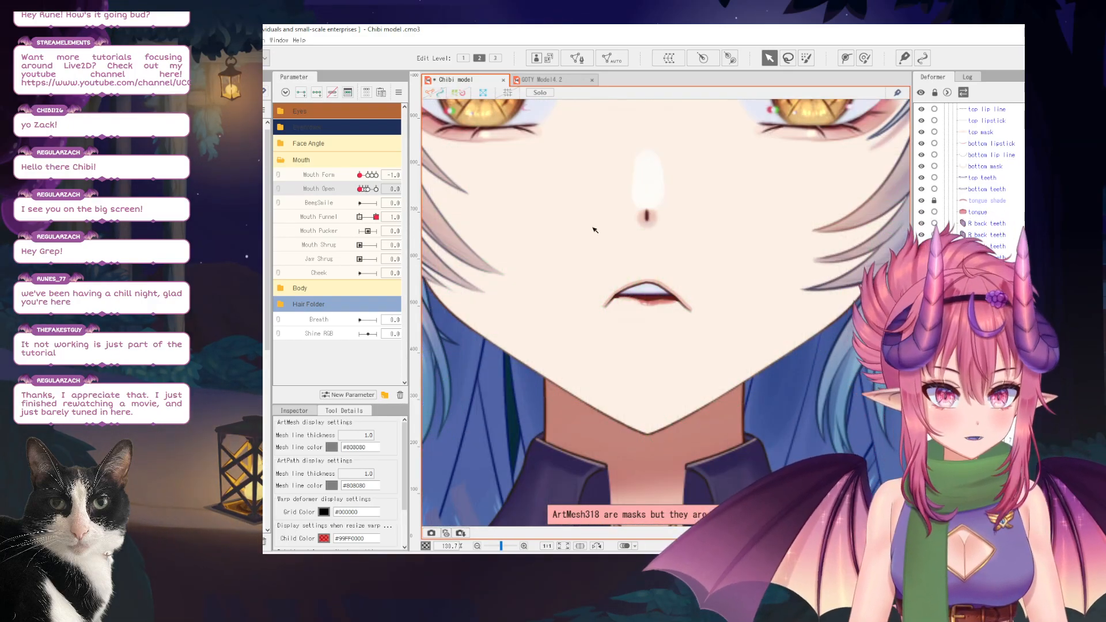
{"action": "scroll", "coordinate": [595, 242], "scroll_direction": "down", "scroll_amount": 4}
{"action": "scroll", "coordinate": [594, 249], "scroll_direction": "up", "scroll_amount": 7}
{"action": "scroll", "coordinate": [668, 353], "scroll_direction": "down", "scroll_amount": 7}
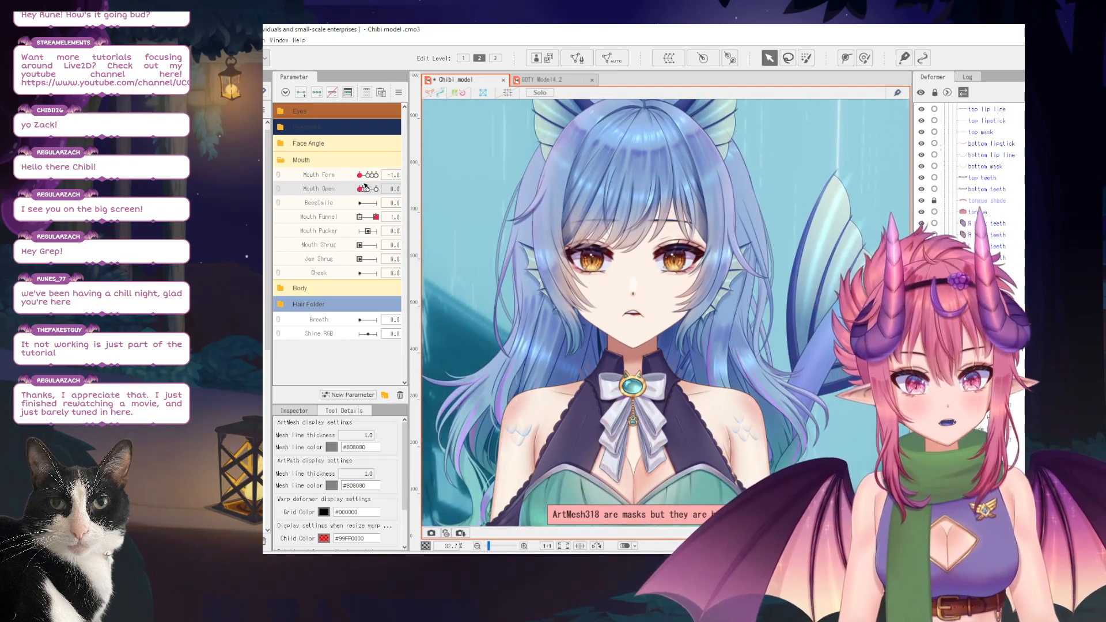
Compare the mouth with Mouth Funnel at 0.0 and 1.0, with Mouth Form at -1.0 and Mouth Open raised to 1.0.
{"action": "left_click", "coordinate": [375, 219]}
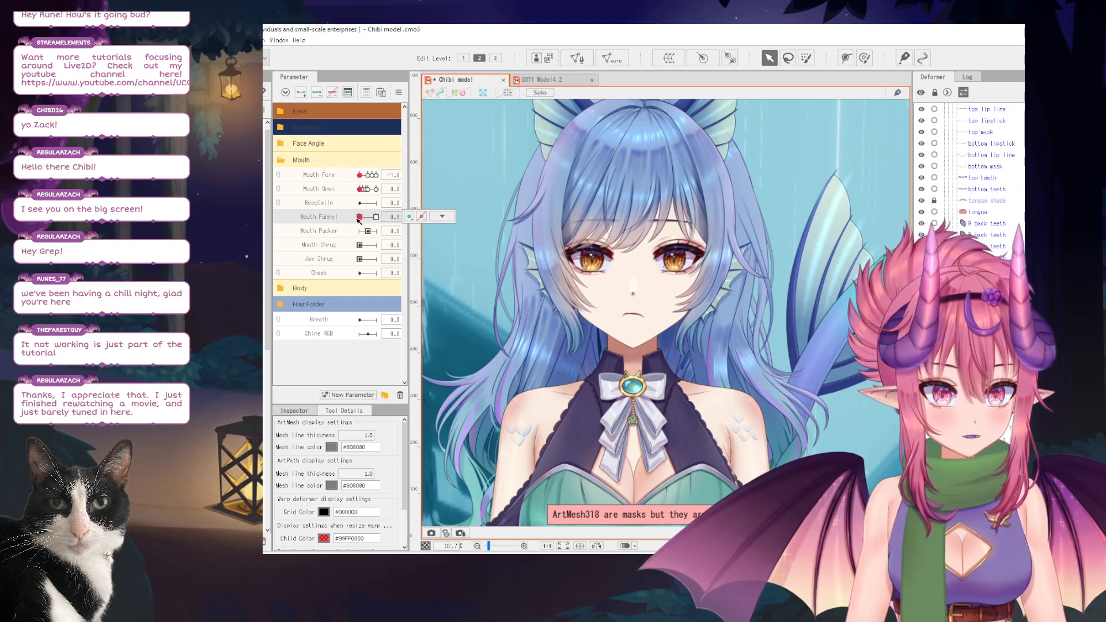
{"action": "left_click_drag", "start_coordinate": [359, 175], "coordinate": [378, 197]}
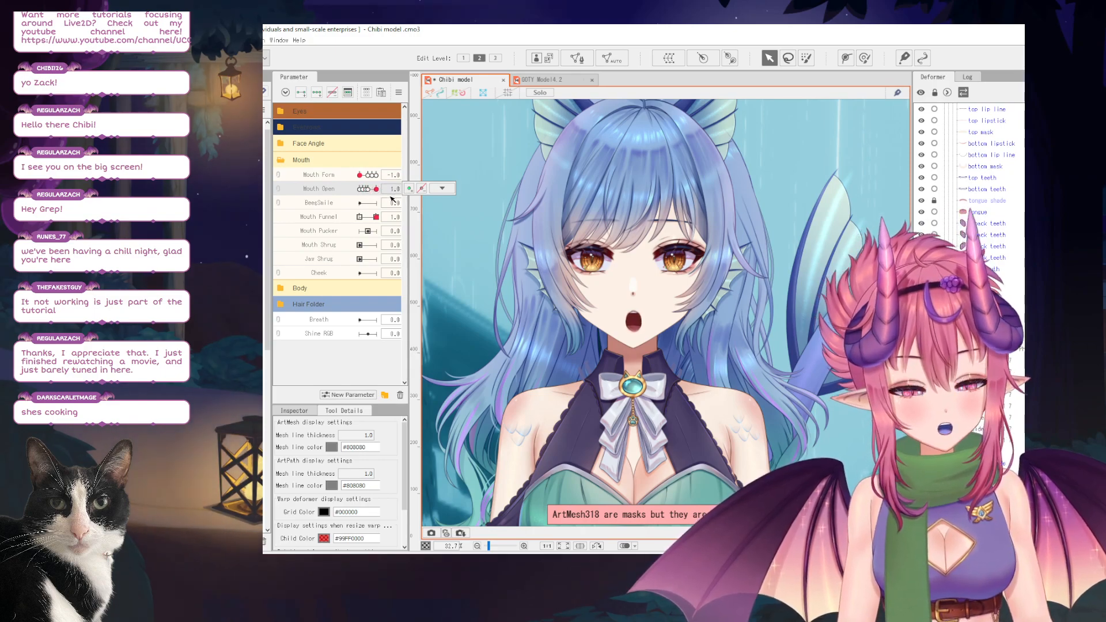
{"action": "left_click", "coordinate": [335, 217]}
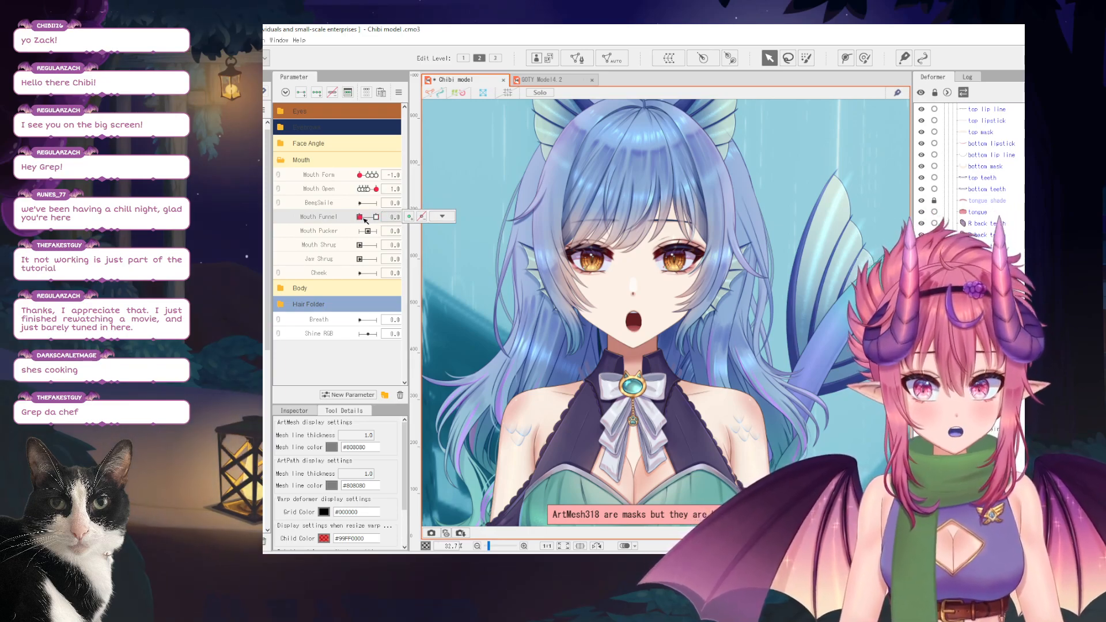
{"action": "left_click", "coordinate": [433, 222]}
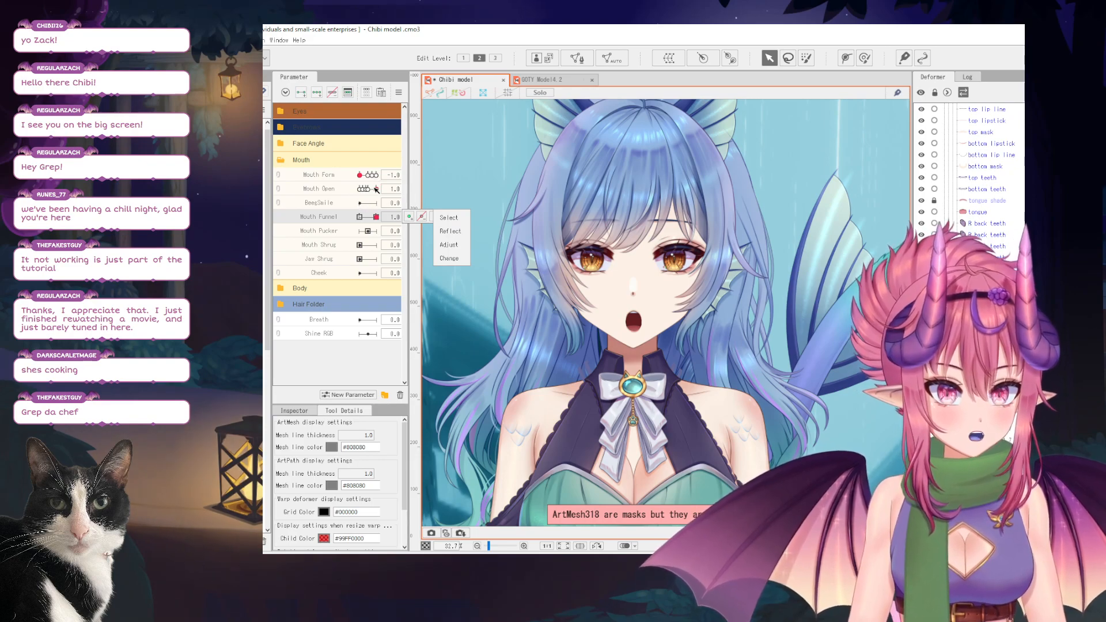
Examine the funnel mouth shape up close with Mouth Form at 1.0 and Mouth Open at 0.2.
{"action": "mouse_move", "coordinate": [364, 179]}
{"action": "left_mouse_down"}
{"action": "mouse_move", "coordinate": [391, 187]}
{"action": "mouse_move", "coordinate": [363, 201]}
{"action": "left_mouse_up"}
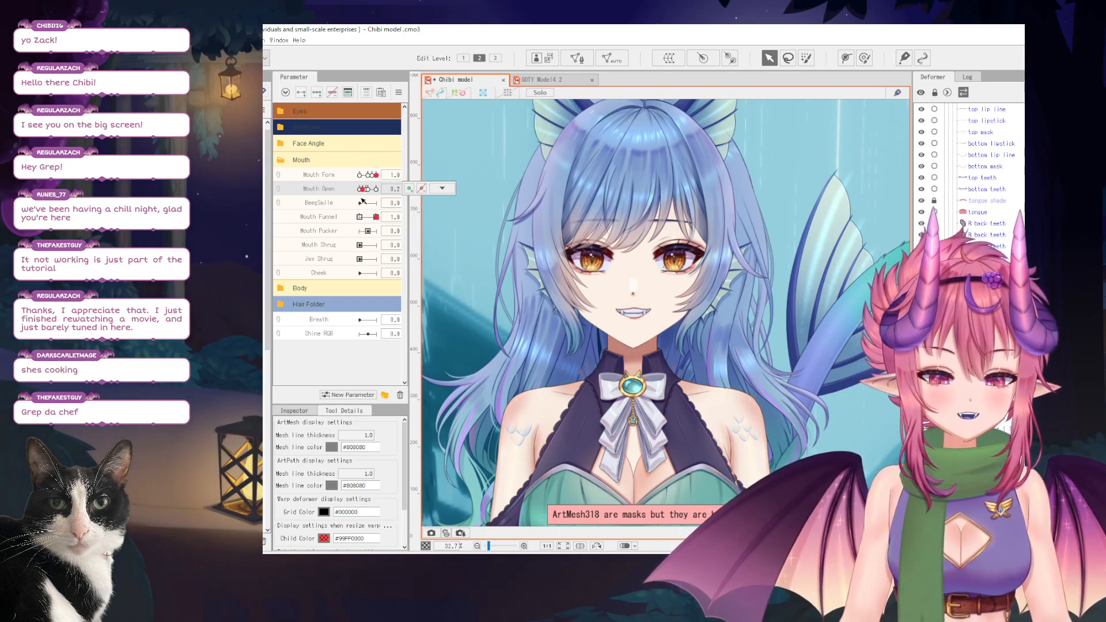
{"action": "left_click_drag", "start_coordinate": [363, 201], "coordinate": [364, 203]}
{"action": "scroll", "coordinate": [648, 313], "scroll_direction": "up", "scroll_amount": 5}
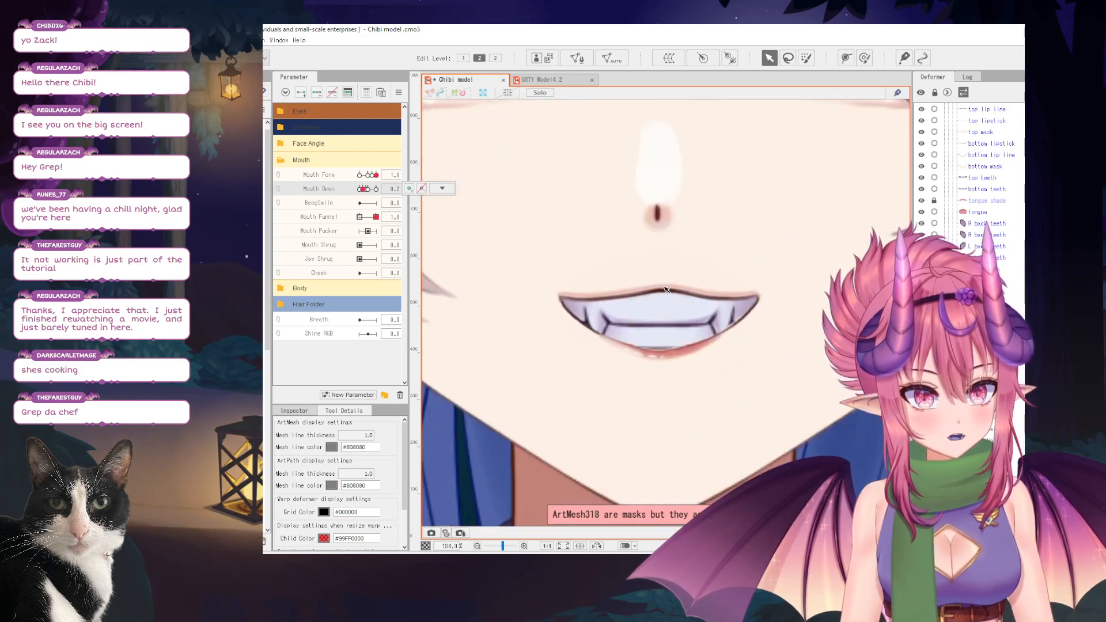
{"action": "scroll", "coordinate": [691, 303], "scroll_direction": "down", "scroll_amount": 5}
{"action": "scroll", "coordinate": [688, 301], "scroll_direction": "up", "scroll_amount": 3}
{"action": "left_click_drag", "start_coordinate": [681, 299], "coordinate": [684, 330]}
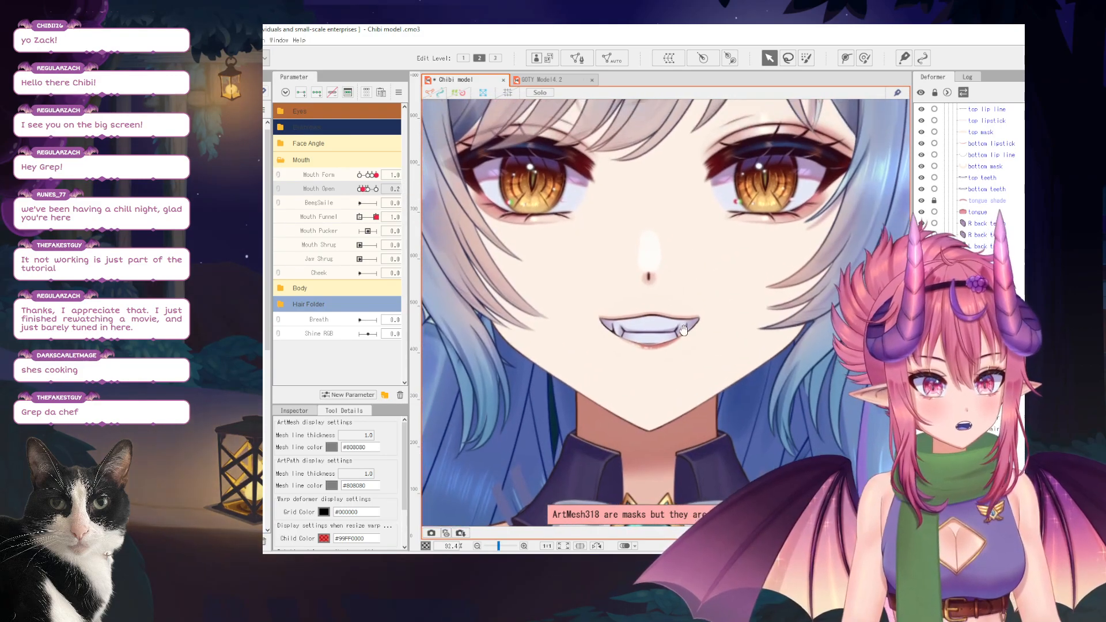
{"action": "scroll", "coordinate": [684, 329], "scroll_direction": "down", "scroll_amount": 2}
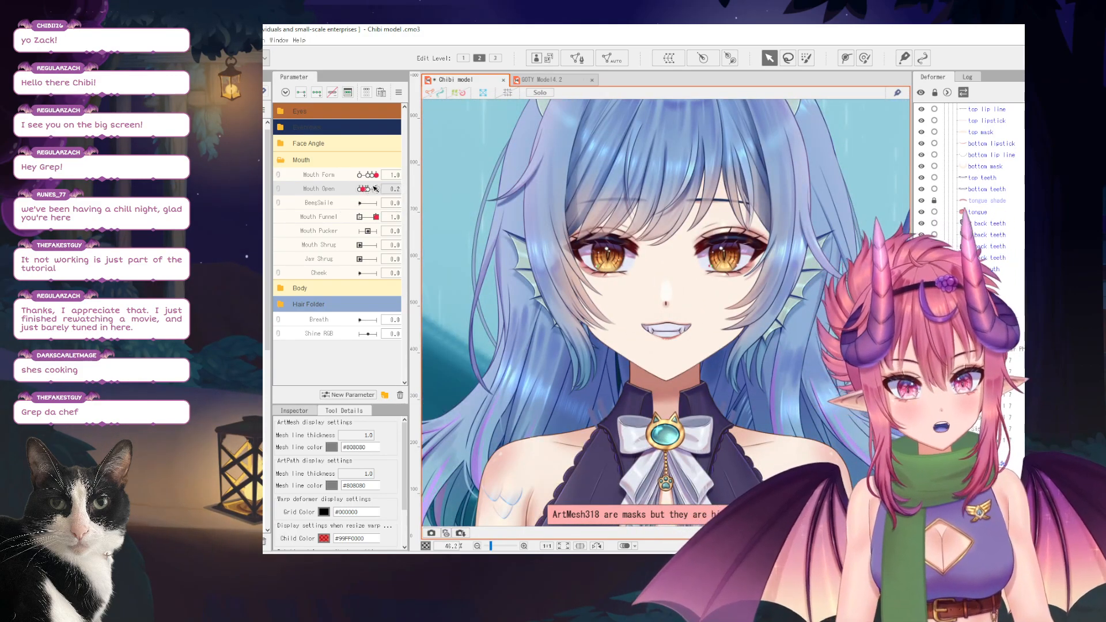
Set Mouth Form to -1.0 and check the funnel shape while lowering Mouth Open to 0.0.
{"action": "left_click_drag", "start_coordinate": [374, 178], "coordinate": [354, 179]}
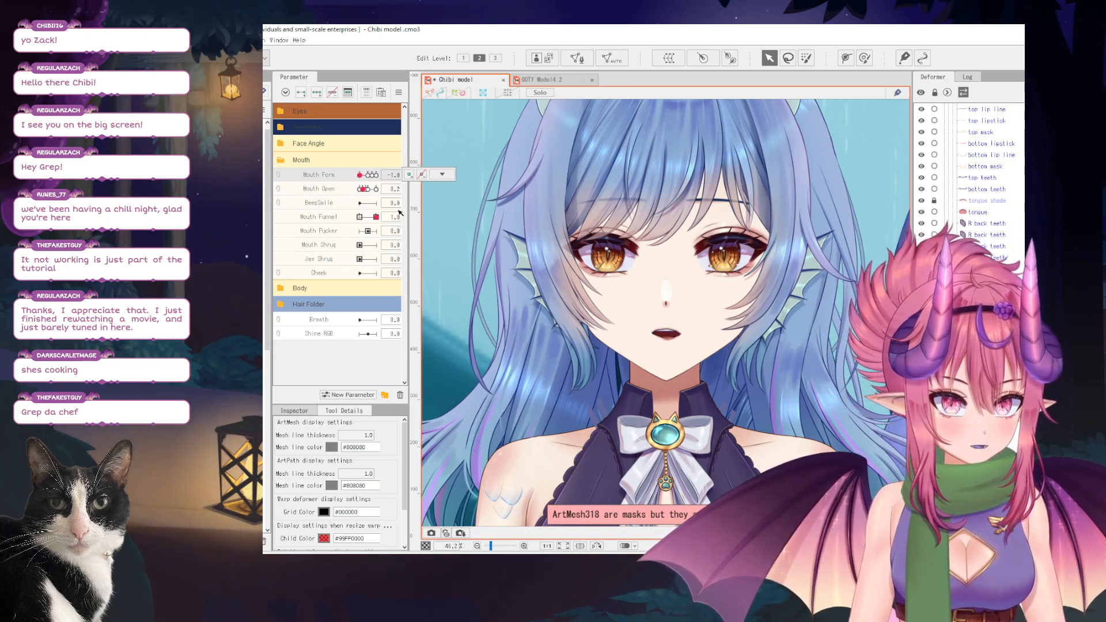
{"action": "left_click", "coordinate": [378, 217]}
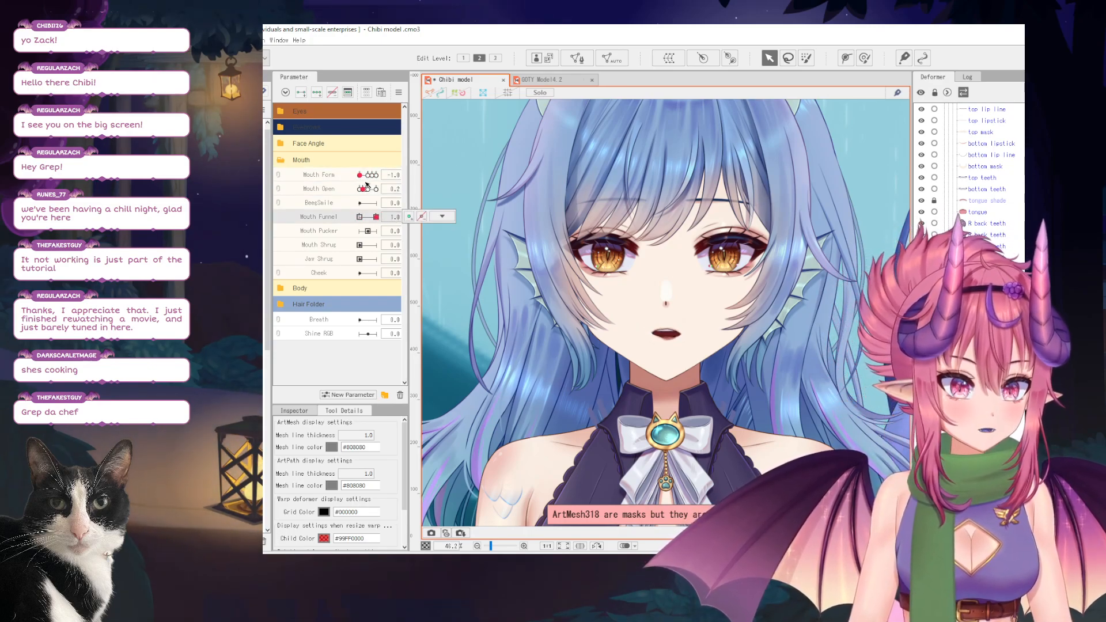
{"action": "left_click_drag", "start_coordinate": [364, 192], "coordinate": [283, 217]}
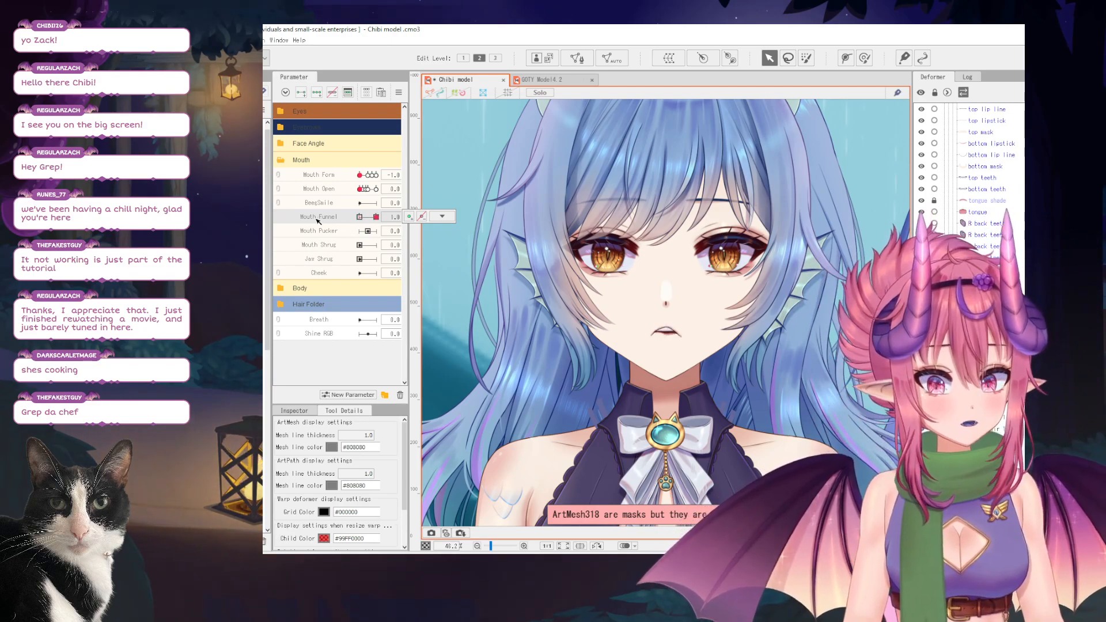
Reset Mouth Funnel and Mouth Form to 0.0, select the objects keyed to Mouth Form and narrow the selection to the lip meshes.
{"action": "left_click_drag", "start_coordinate": [402, 227], "coordinate": [360, 216]}
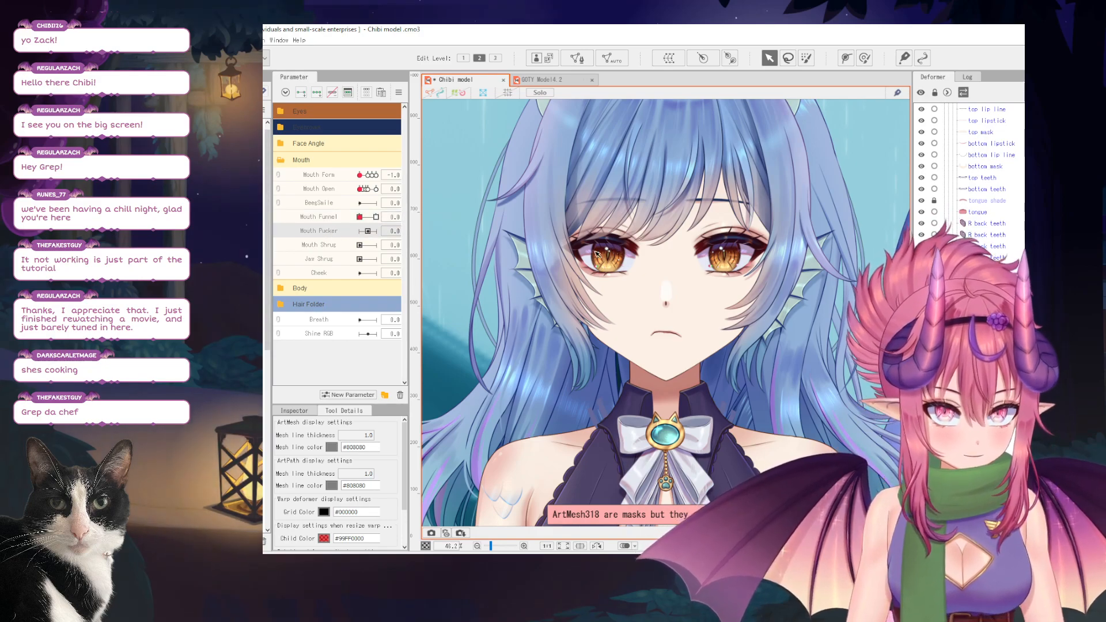
{"action": "left_click", "coordinate": [368, 176]}
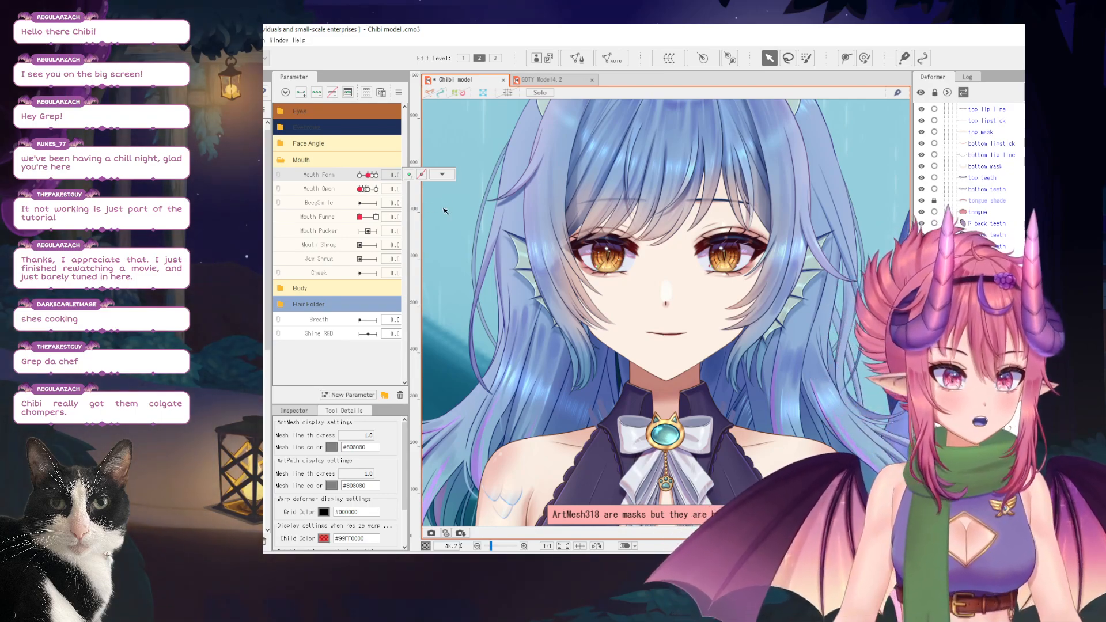
{"action": "left_click", "coordinate": [442, 174]}
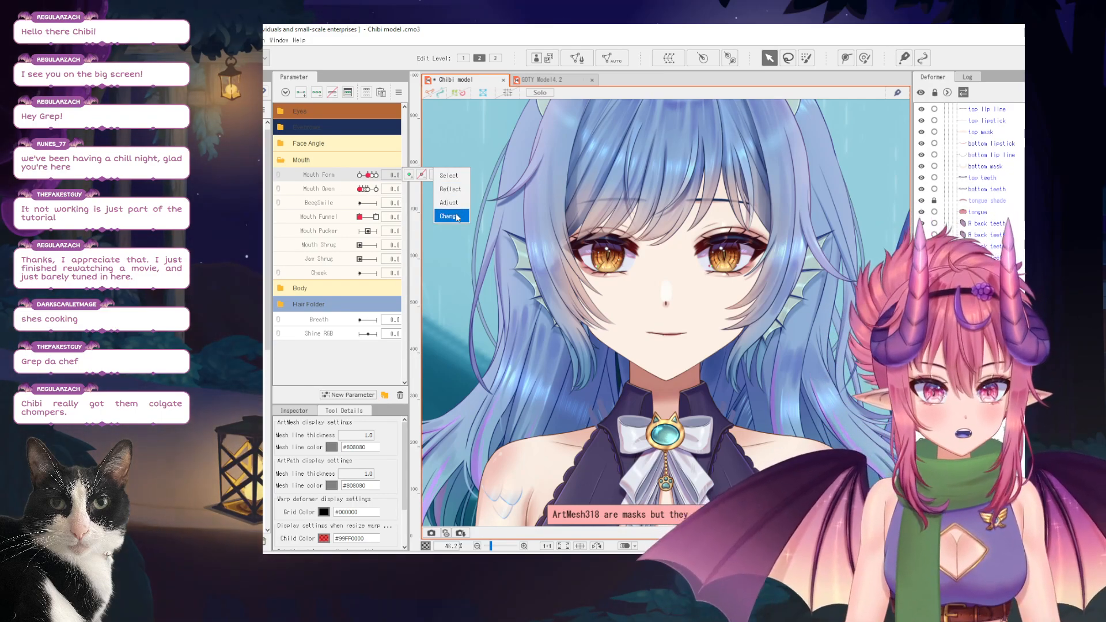
{"action": "left_click", "coordinate": [451, 177]}
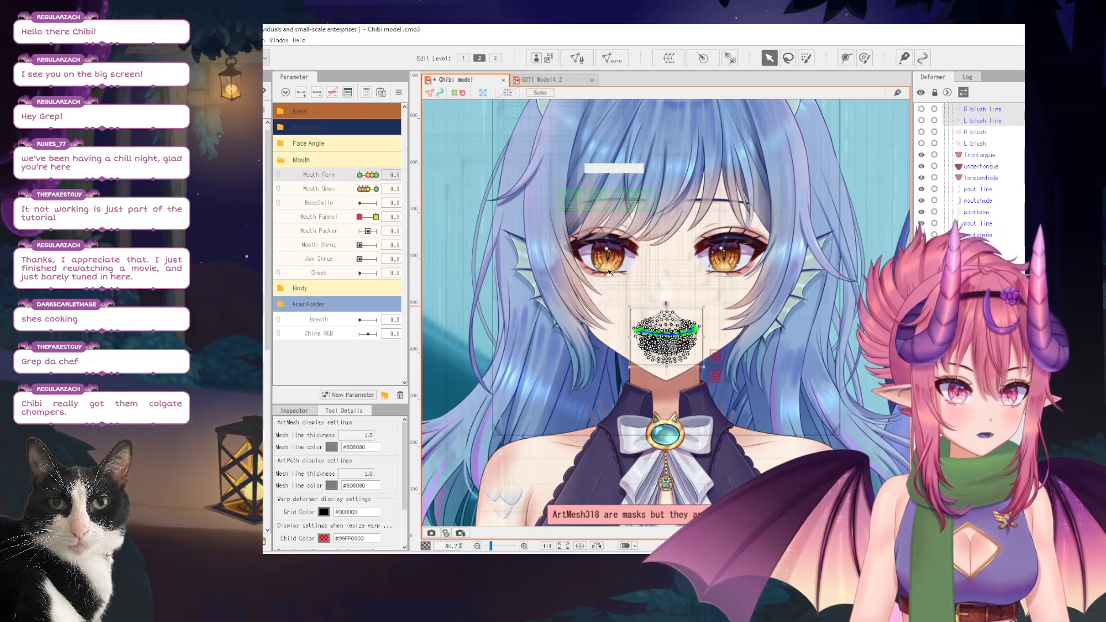
{"action": "scroll", "coordinate": [694, 357], "scroll_direction": "up", "scroll_amount": 2}
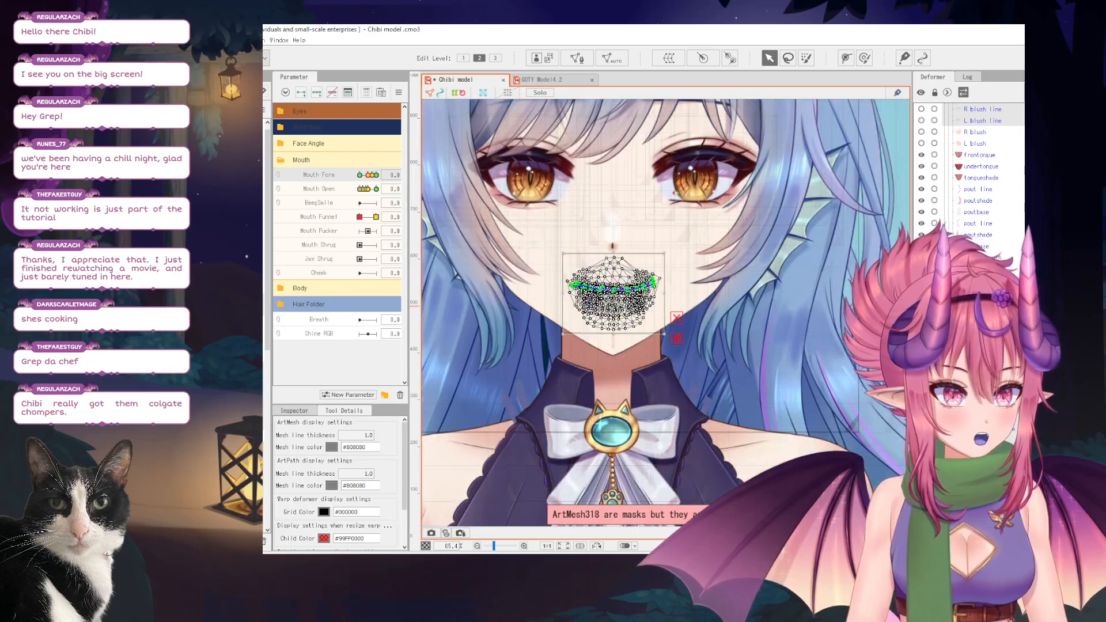
{"action": "left_click_drag", "start_coordinate": [613, 334], "coordinate": [614, 320]}
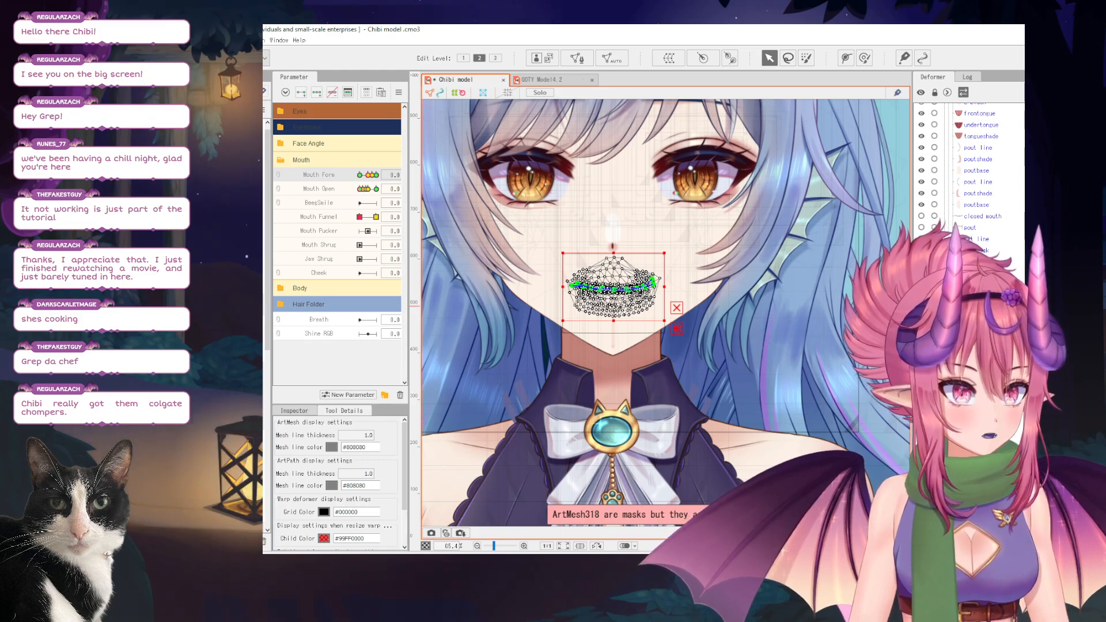
{"action": "scroll", "coordinate": [623, 291], "scroll_direction": "up", "scroll_amount": 4}
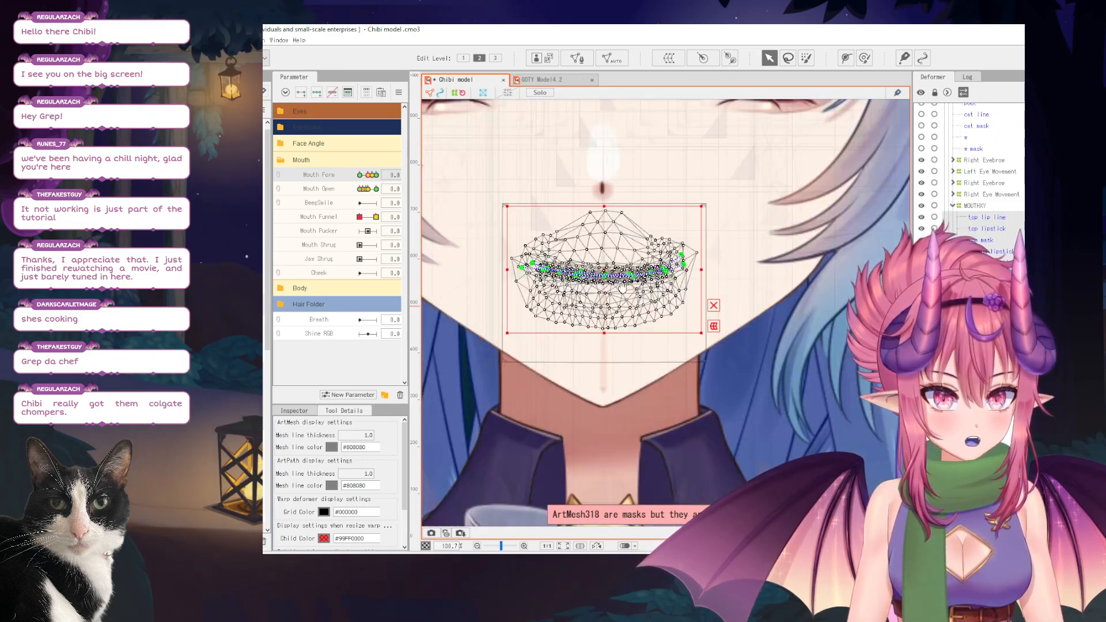
{"action": "left_click_drag", "start_coordinate": [621, 287], "coordinate": [646, 313]}
Add three keys on Mouth Pucker for the selected meshes and set the parameter to 1.0.
{"action": "left_click", "coordinate": [310, 230]}
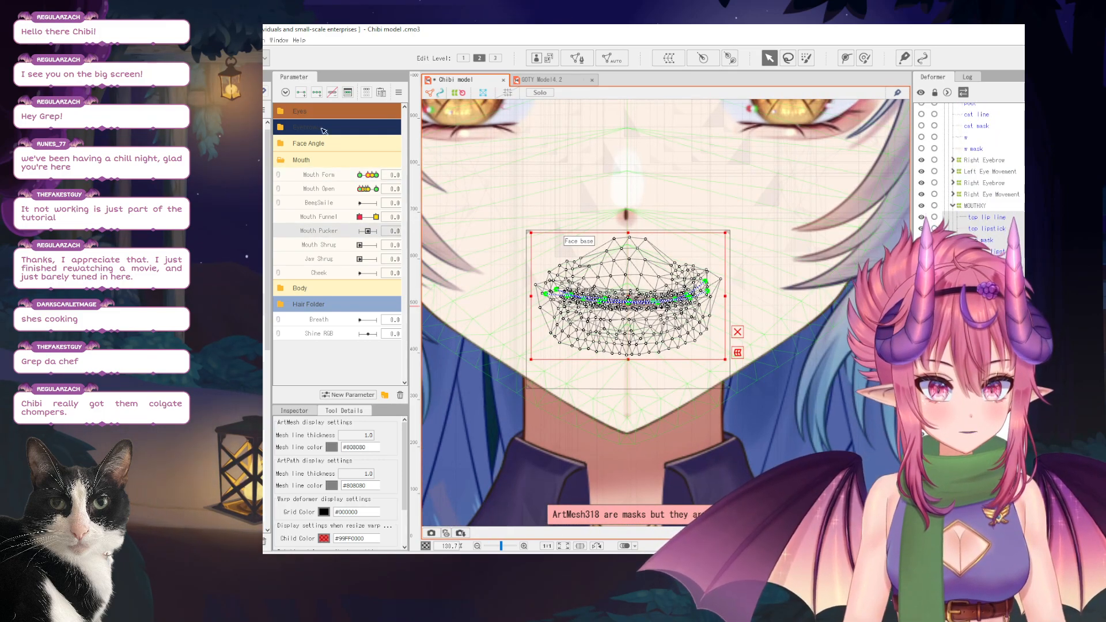
{"action": "left_click", "coordinate": [318, 94]}
{"action": "left_click", "coordinate": [375, 231]}
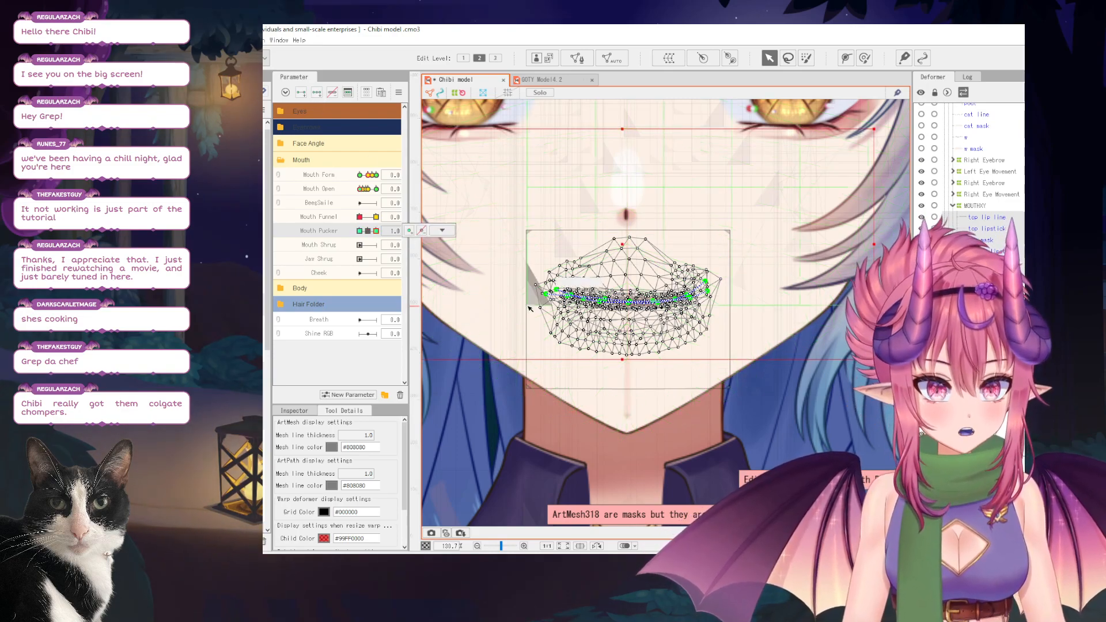
Remove the extra face objects from the selection so that only the mouth meshes, including the lips and back mouth, are selected.
{"action": "left_click_drag", "start_coordinate": [675, 290], "coordinate": [691, 321]}
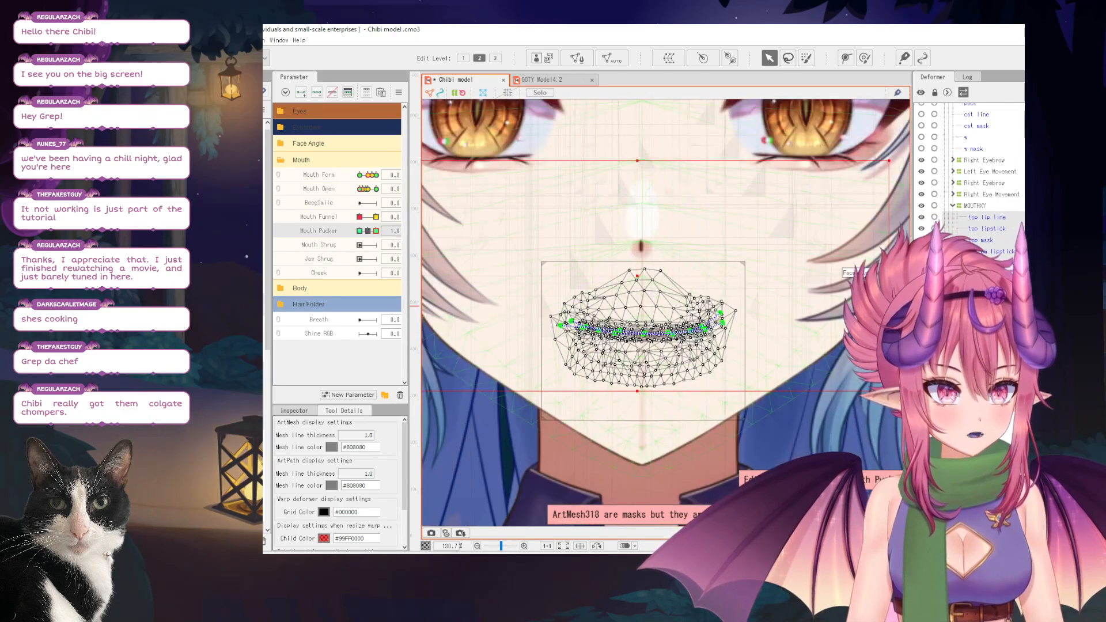
{"action": "scroll", "coordinate": [968, 167], "scroll_direction": "up", "scroll_amount": 4}
{"action": "scroll", "coordinate": [968, 167], "scroll_direction": "down", "scroll_amount": 2}
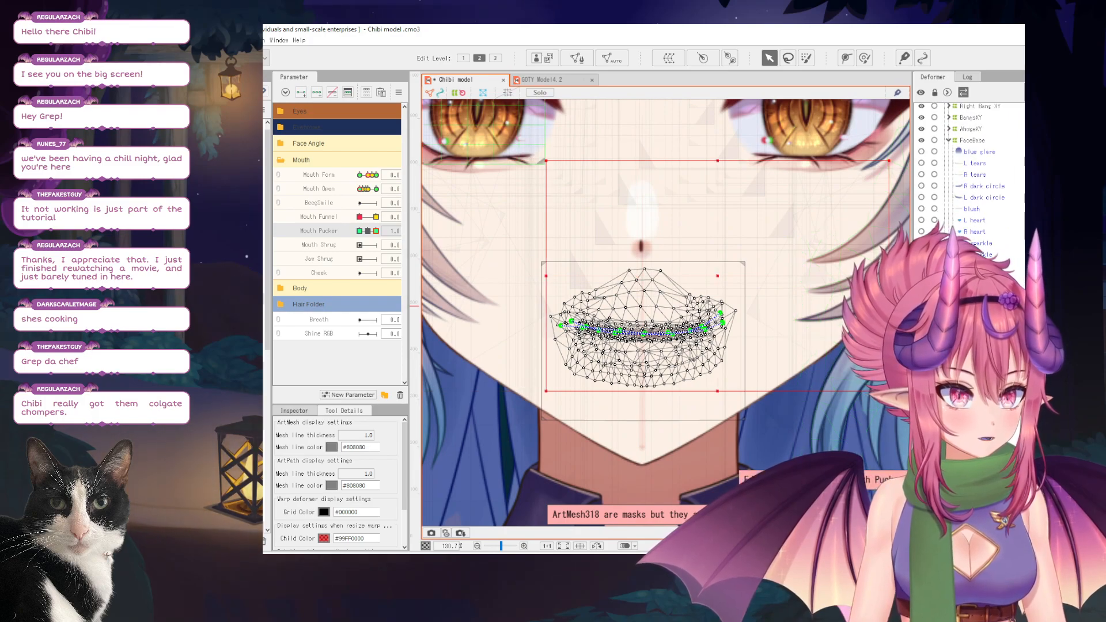
{"action": "left_click", "coordinate": [643, 327]}
{"action": "scroll", "coordinate": [969, 167], "scroll_direction": "down", "scroll_amount": 2}
{"action": "scroll", "coordinate": [969, 167], "scroll_direction": "down", "scroll_amount": 5}
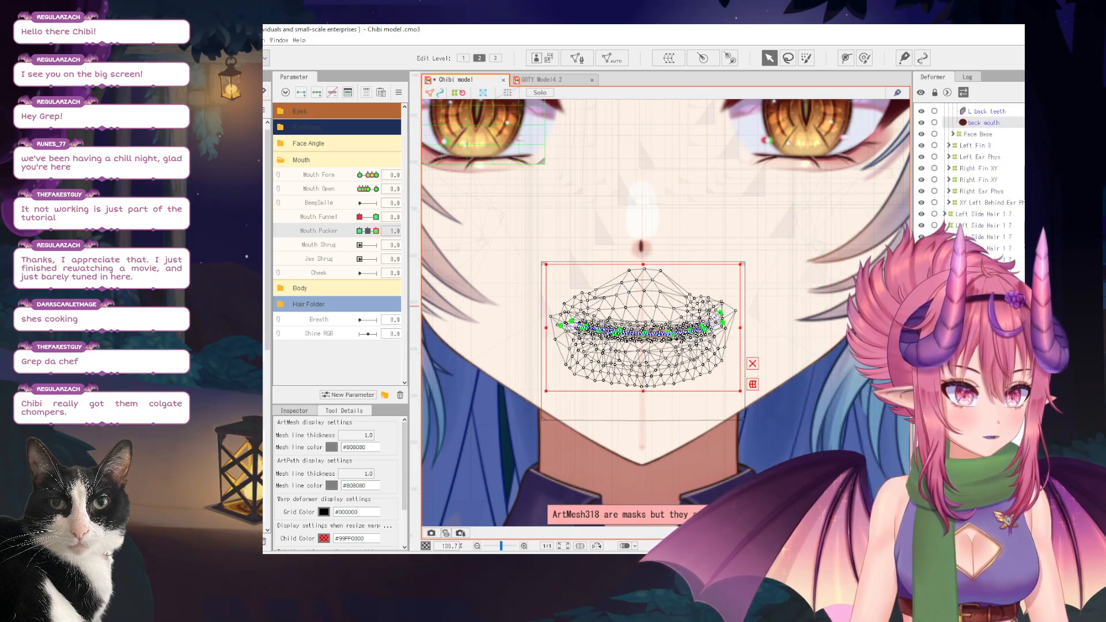
{"action": "scroll", "coordinate": [974, 172], "scroll_direction": "down", "scroll_amount": 5}
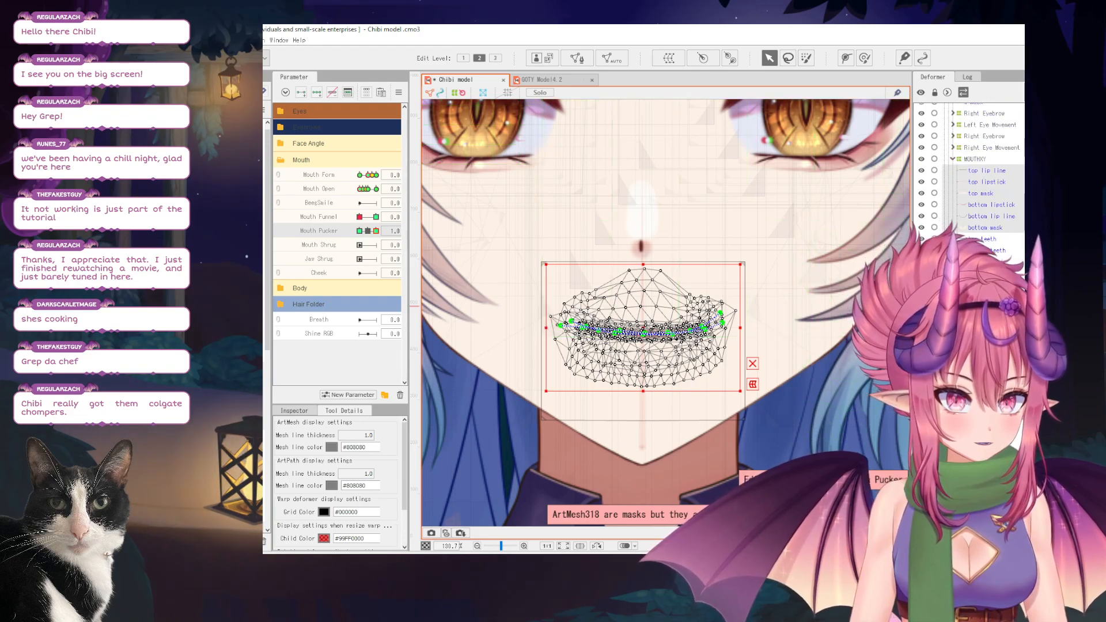
Stretch the selected mouth meshes horizontally to widen the closed mouth at Mouth Pucker 1.0.
{"action": "scroll", "coordinate": [624, 345], "scroll_direction": "up", "scroll_amount": 2}
{"action": "left_click_drag", "start_coordinate": [624, 344], "coordinate": [629, 323]}
{"action": "scroll", "coordinate": [496, 302], "scroll_direction": "down", "scroll_amount": 1}
{"action": "left_click_drag", "start_coordinate": [499, 303], "coordinate": [470, 304]}
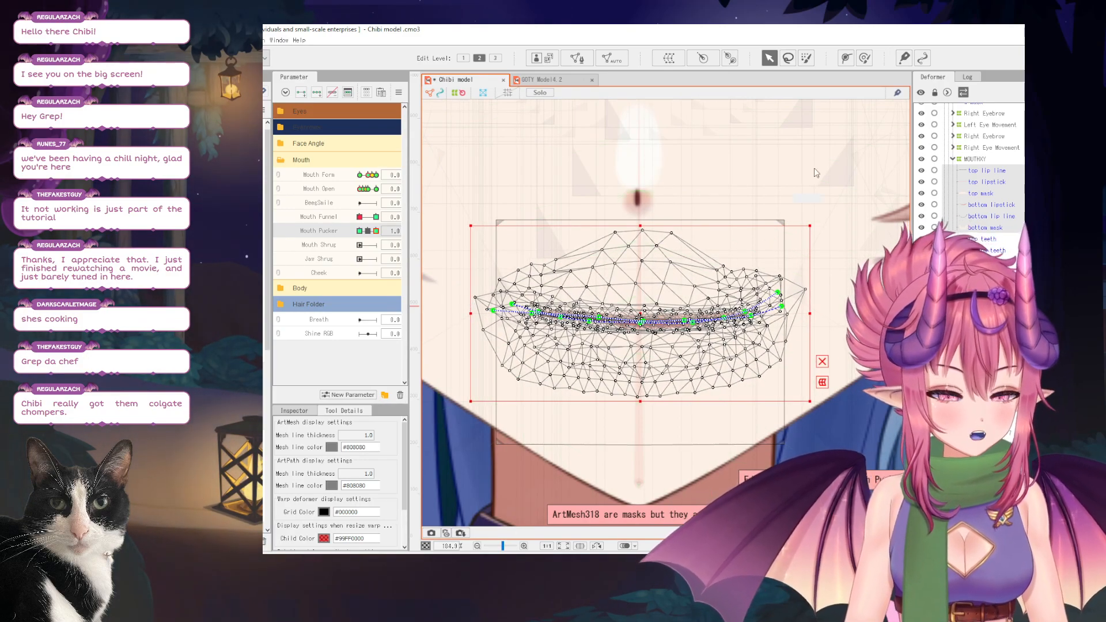
Pull both mouth corners slightly outward with the deform brush at a size of 226.8 px for Mouth Pucker 1.0.
{"action": "left_click", "coordinate": [865, 58]}
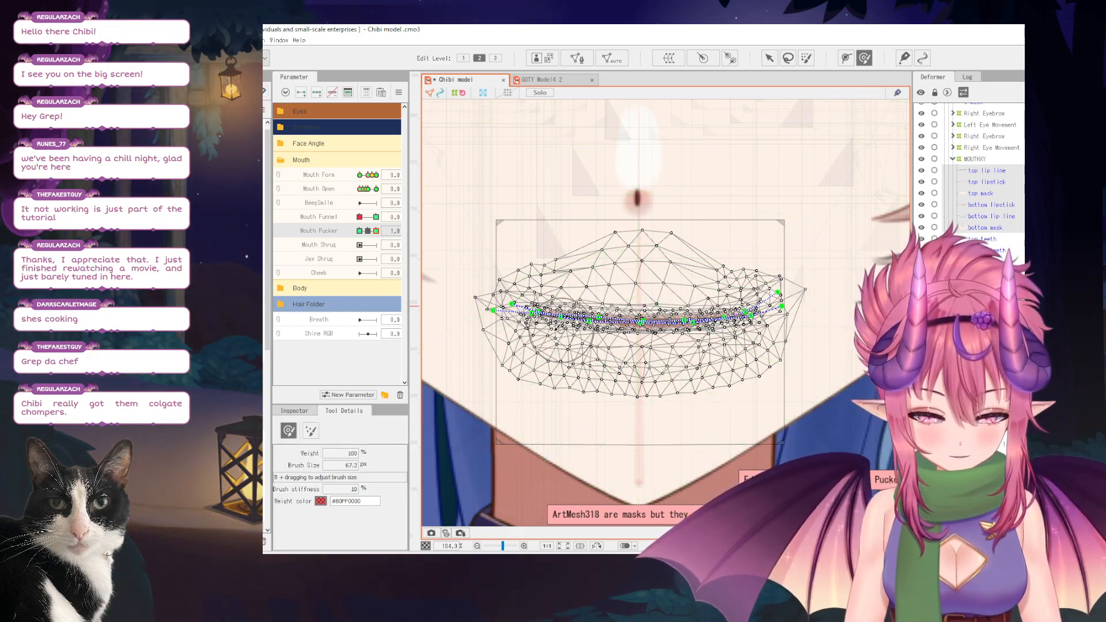
{"action": "mouse_move", "coordinate": [648, 331]}
{"action": "left_mouse_down"}
{"action": "mouse_move", "coordinate": [686, 332]}
{"action": "mouse_move", "coordinate": [641, 325]}
{"action": "left_mouse_up"}
{"action": "left_click_drag", "start_coordinate": [791, 302], "coordinate": [783, 299]}
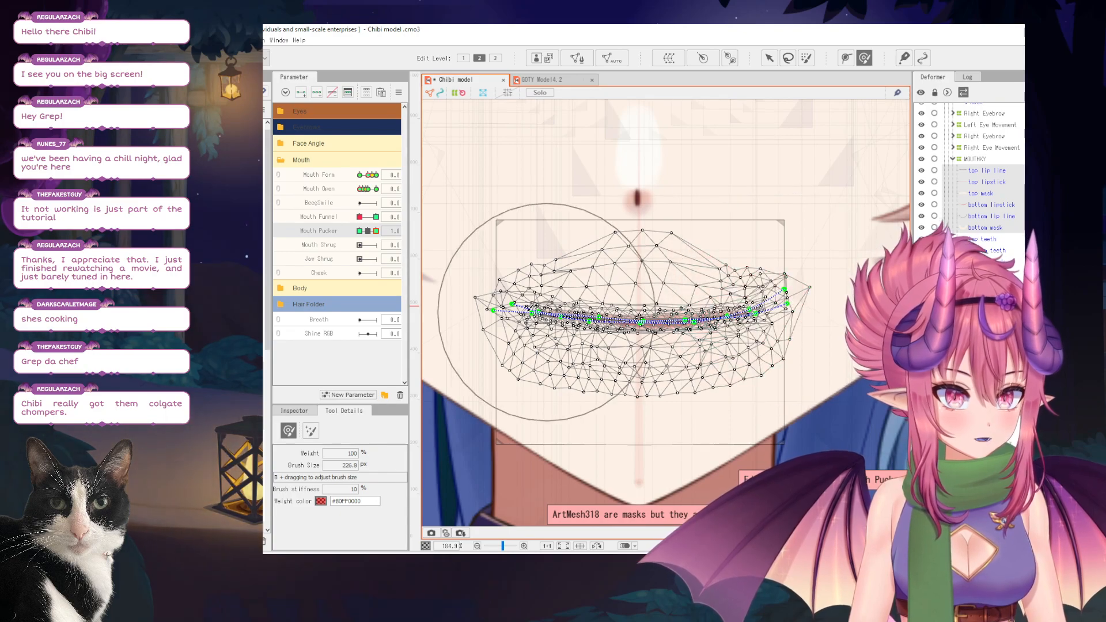
{"action": "left_click_drag", "start_coordinate": [510, 306], "coordinate": [511, 309]}
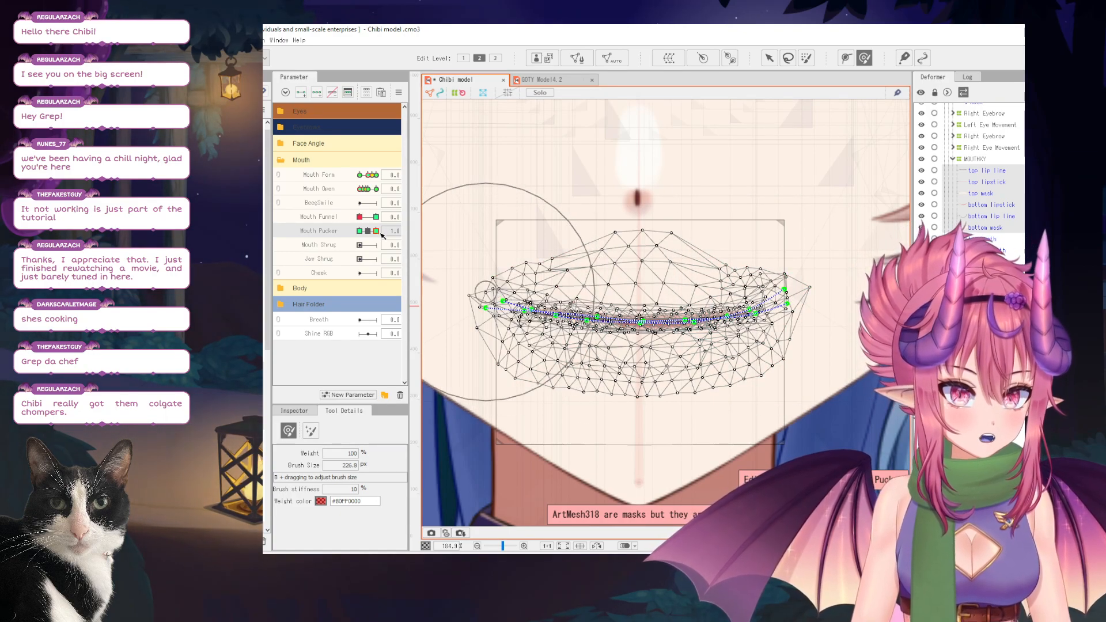
Set Mouth Pucker to -1.0, push both mouth corners inward with the deform brush, and enlarge the brush to 243.6 px.
{"action": "left_click_drag", "start_coordinate": [376, 231], "coordinate": [365, 232]}
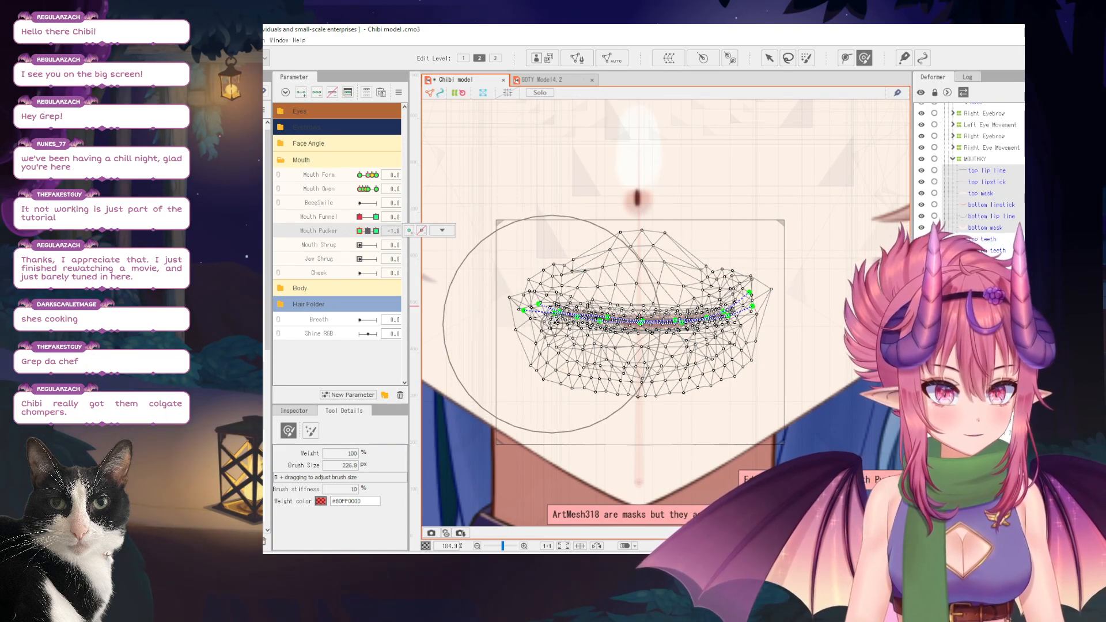
{"action": "left_click_drag", "start_coordinate": [566, 318], "coordinate": [570, 319]}
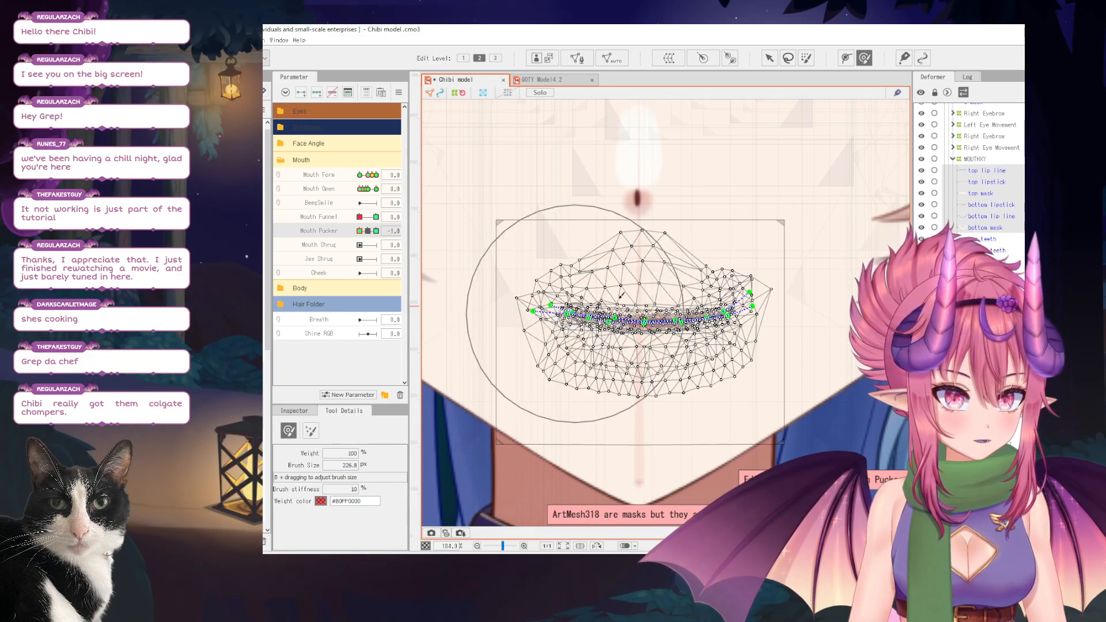
{"action": "left_click_drag", "start_coordinate": [728, 319], "coordinate": [718, 319]}
{"action": "key", "text": "b"}
{"action": "left_click_drag", "start_coordinate": [577, 352], "coordinate": [591, 351]}
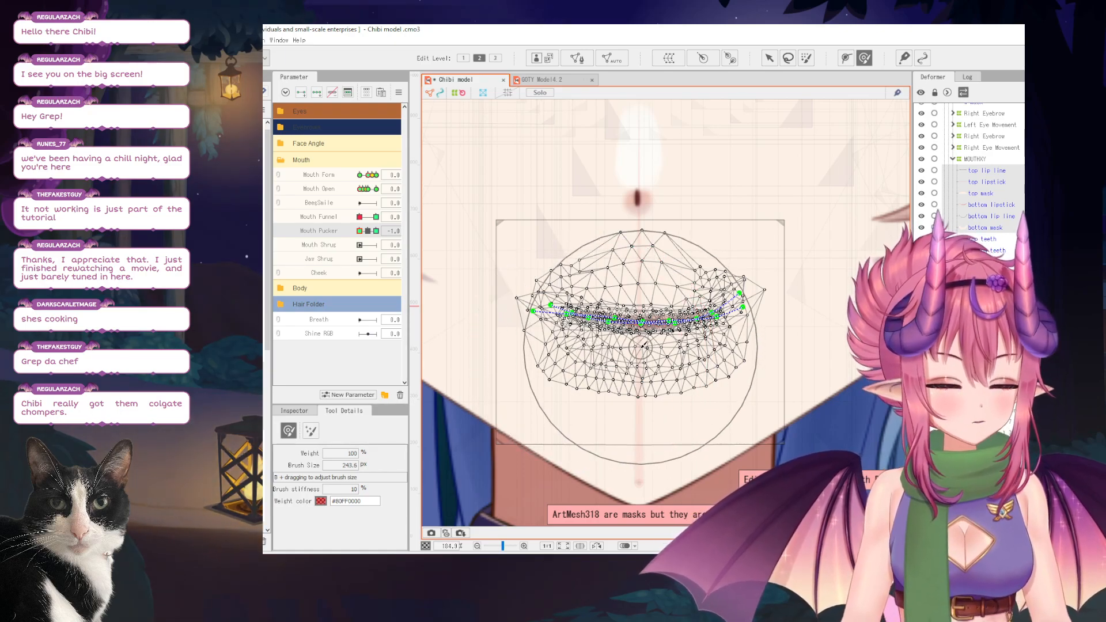
Reshape the middle of the mouth meshes with the deform brush at Mouth Pucker -1 and at Mouth Pucker 1.
{"action": "left_click_drag", "start_coordinate": [642, 318], "coordinate": [641, 318]}
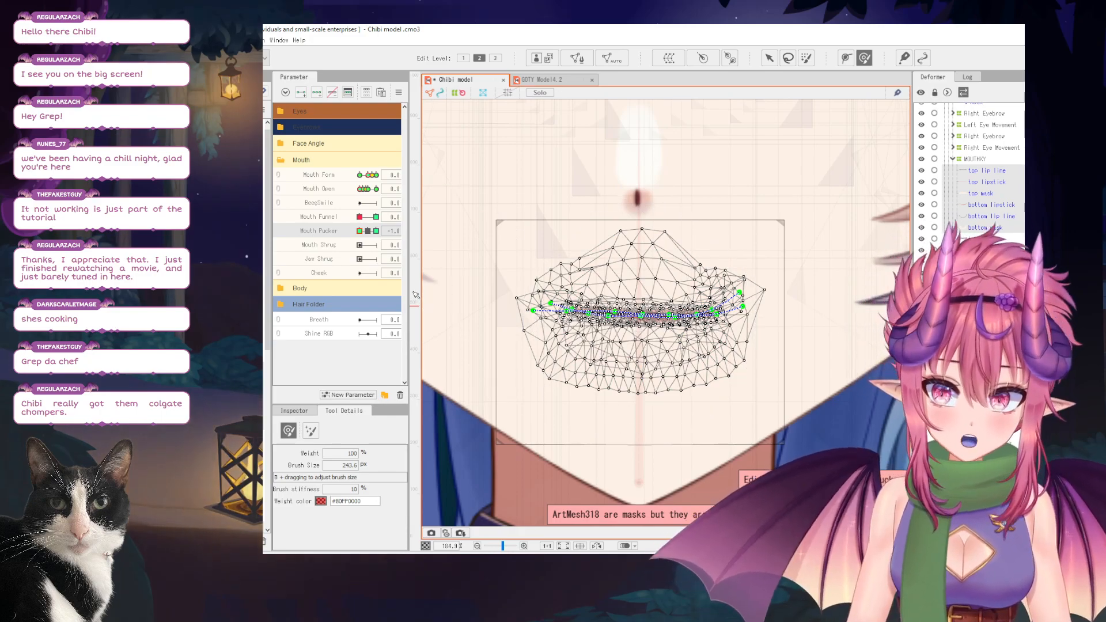
{"action": "left_click", "coordinate": [380, 231]}
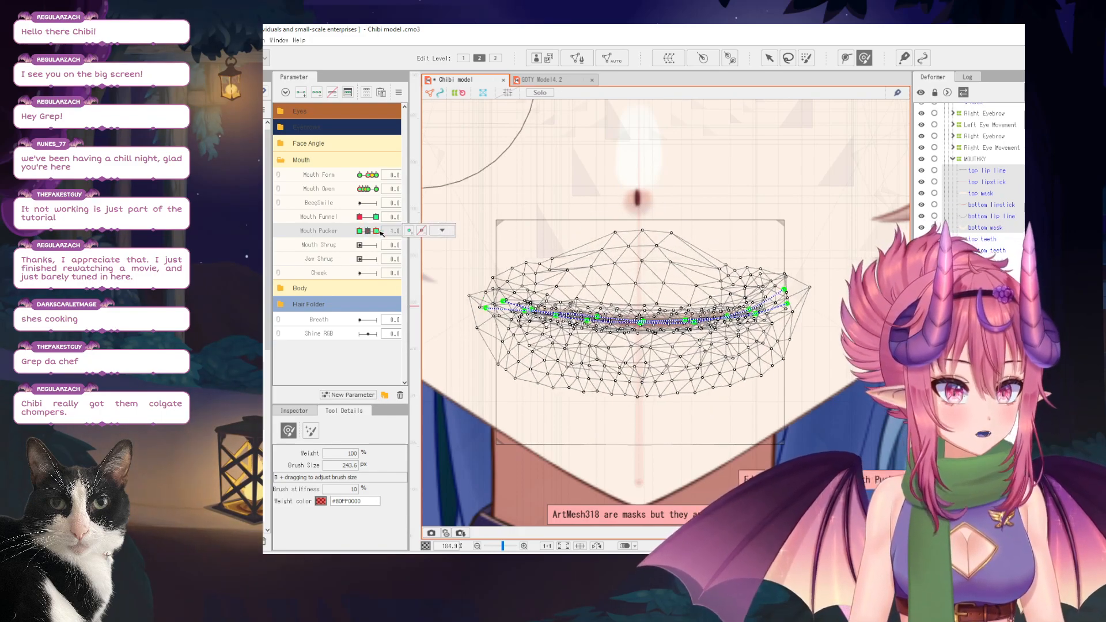
{"action": "left_click_drag", "start_coordinate": [640, 333], "coordinate": [641, 327]}
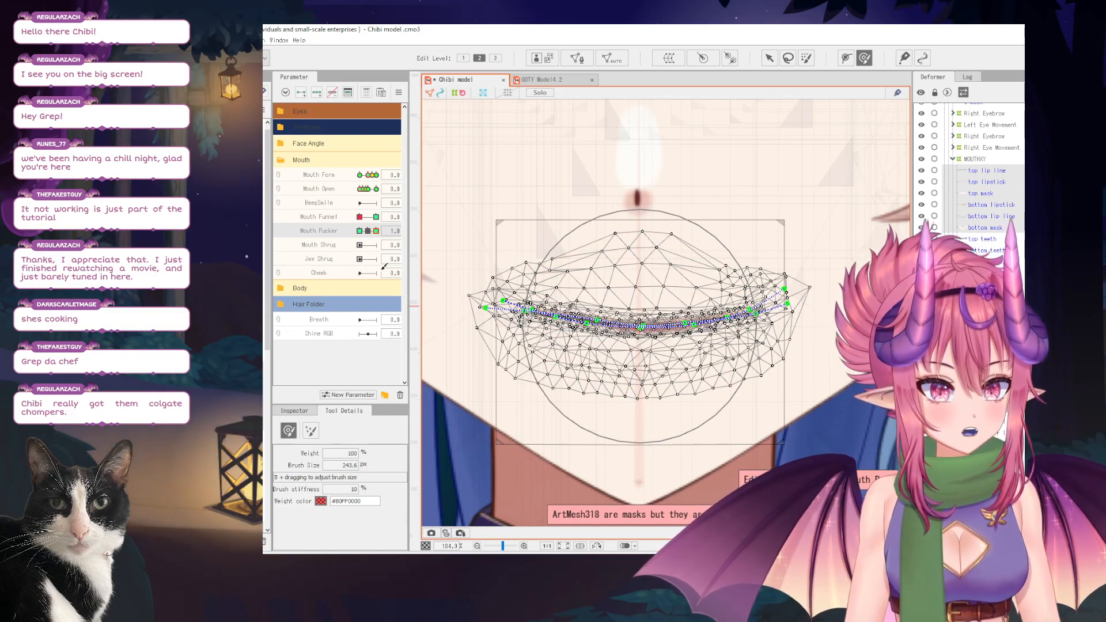
Preview the Mouth Pucker range between 1 and -1 on the neutral mouth with the meshes deselected.
{"action": "left_click_drag", "start_coordinate": [376, 230], "coordinate": [398, 245]}
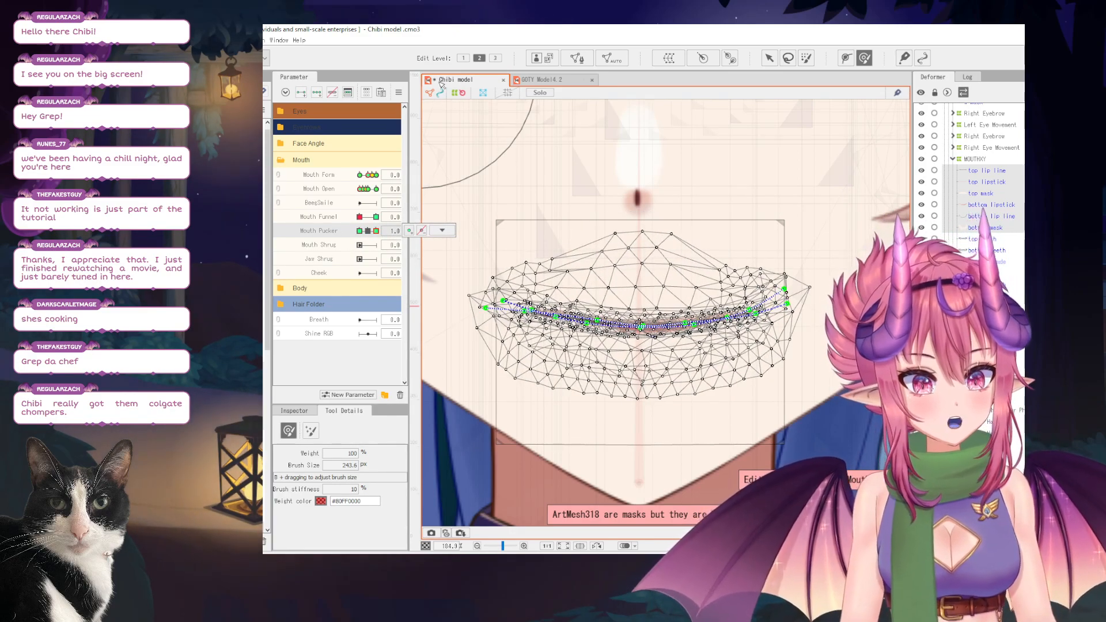
{"action": "left_click", "coordinate": [431, 161]}
{"action": "left_click_drag", "start_coordinate": [381, 247], "coordinate": [361, 239]}
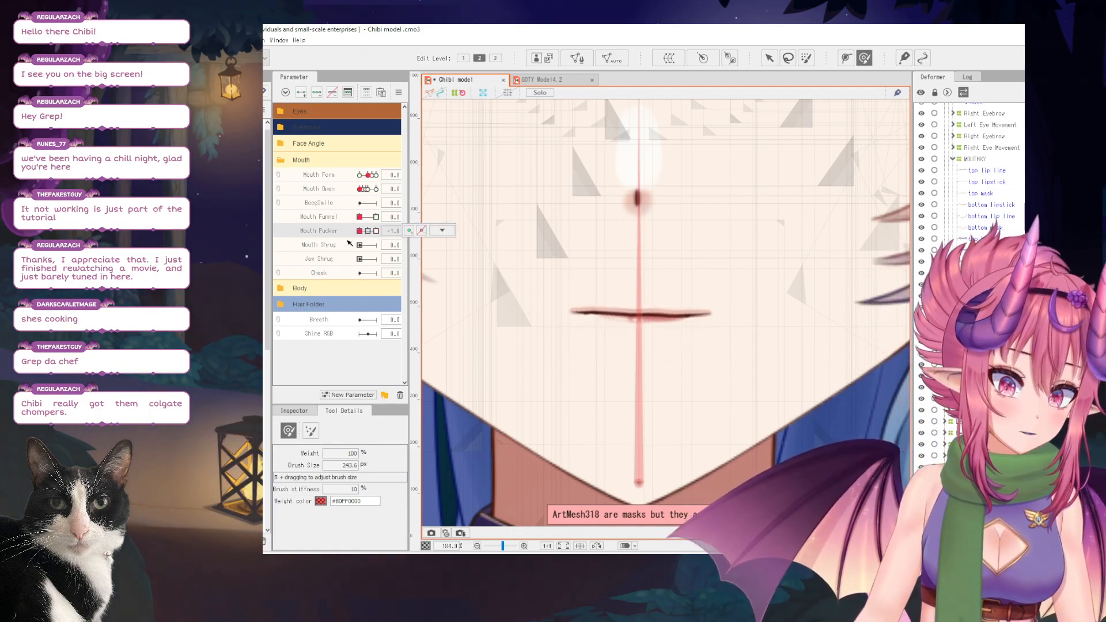
Compare the Mouth Pucker positions with Mouth Form at 1 and at -1, ending with both parameters at -1.
{"action": "scroll", "coordinate": [569, 212], "scroll_direction": "down", "scroll_amount": 3}
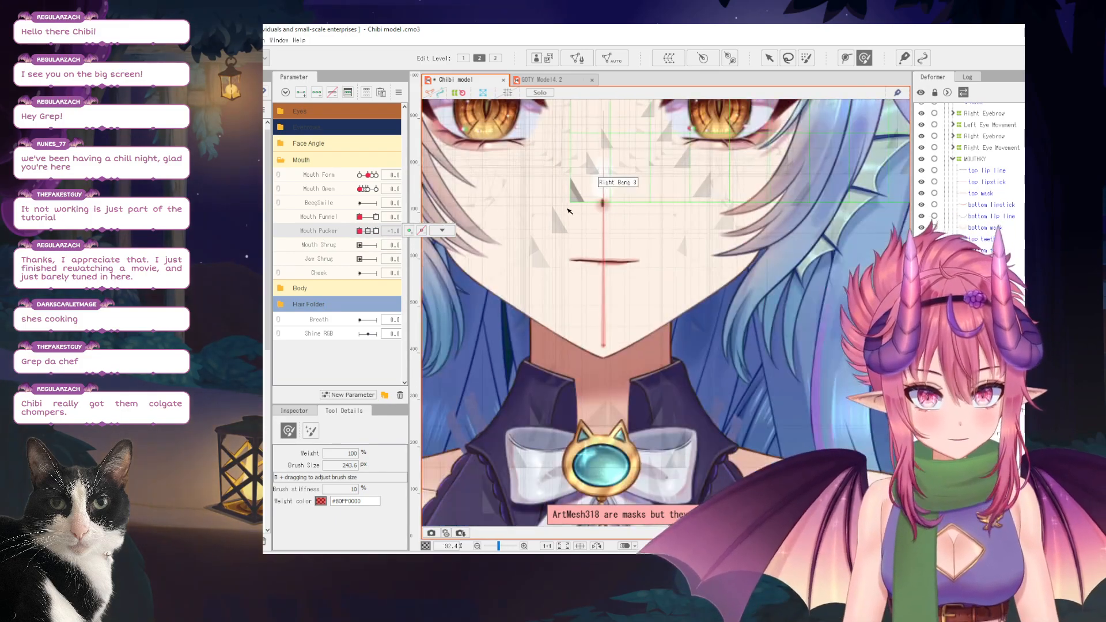
{"action": "left_click_drag", "start_coordinate": [569, 212], "coordinate": [600, 281]}
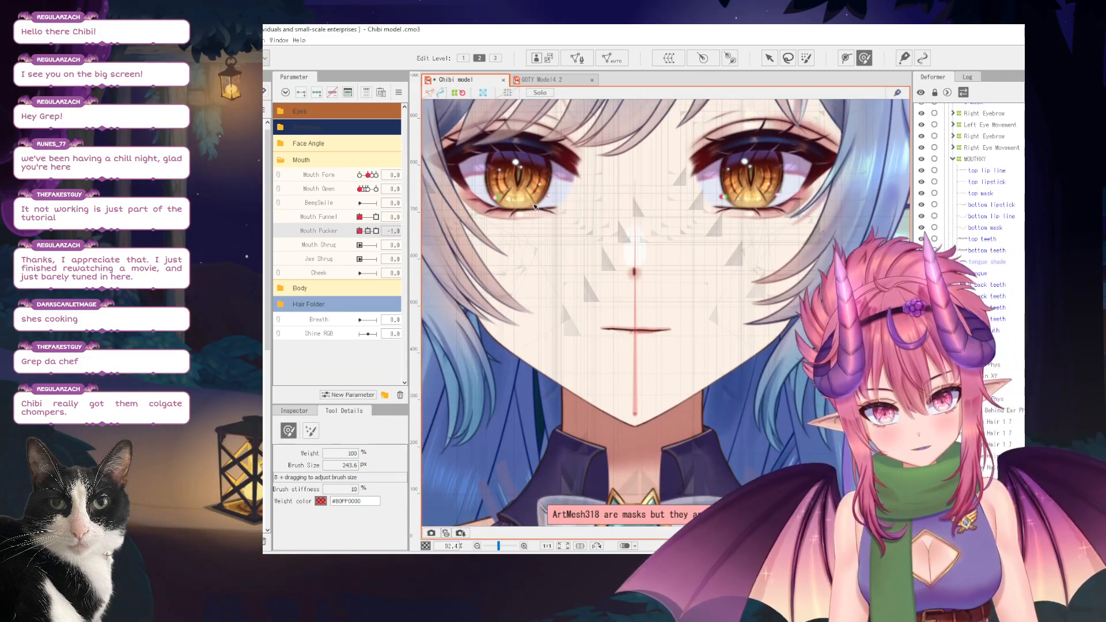
{"action": "left_click", "coordinate": [376, 175]}
{"action": "left_click", "coordinate": [376, 230]}
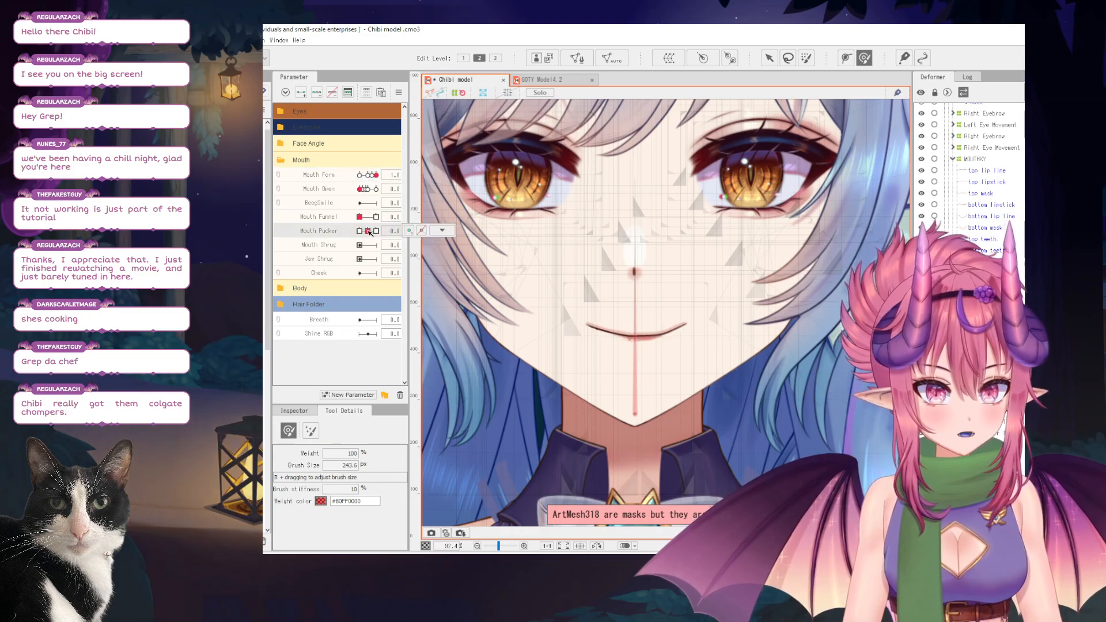
{"action": "left_click", "coordinate": [359, 230]}
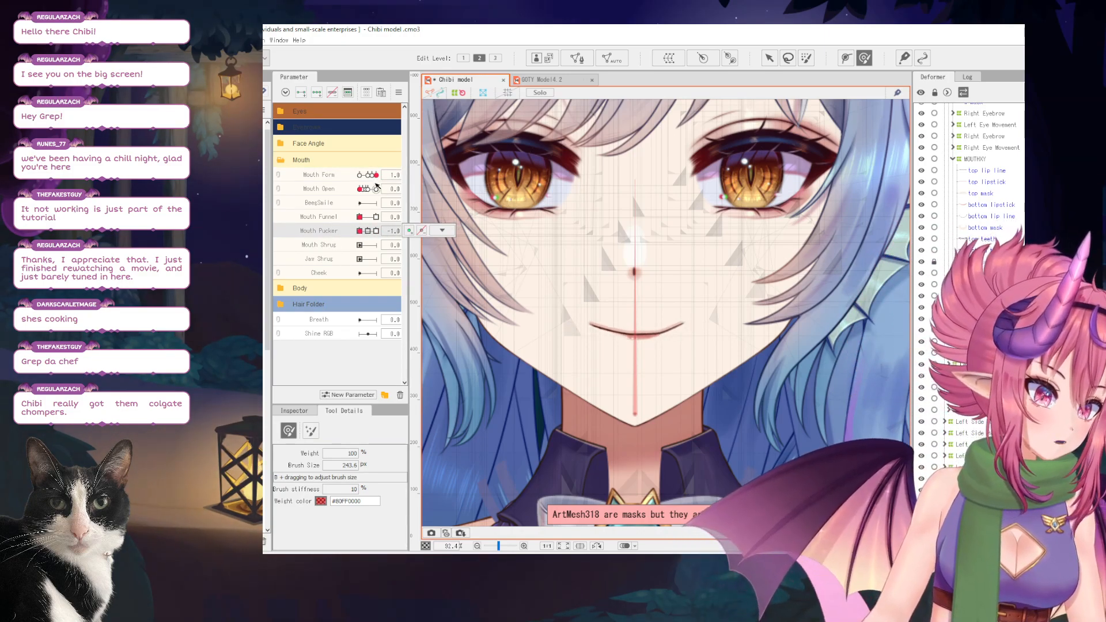
{"action": "left_click", "coordinate": [359, 174]}
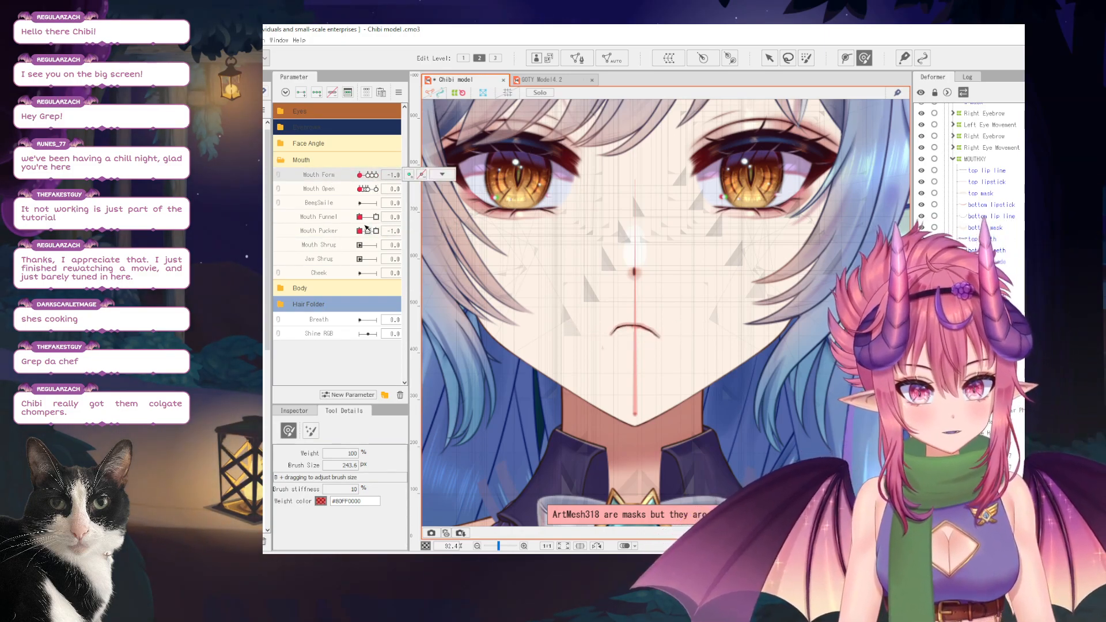
{"action": "left_click", "coordinate": [367, 230]}
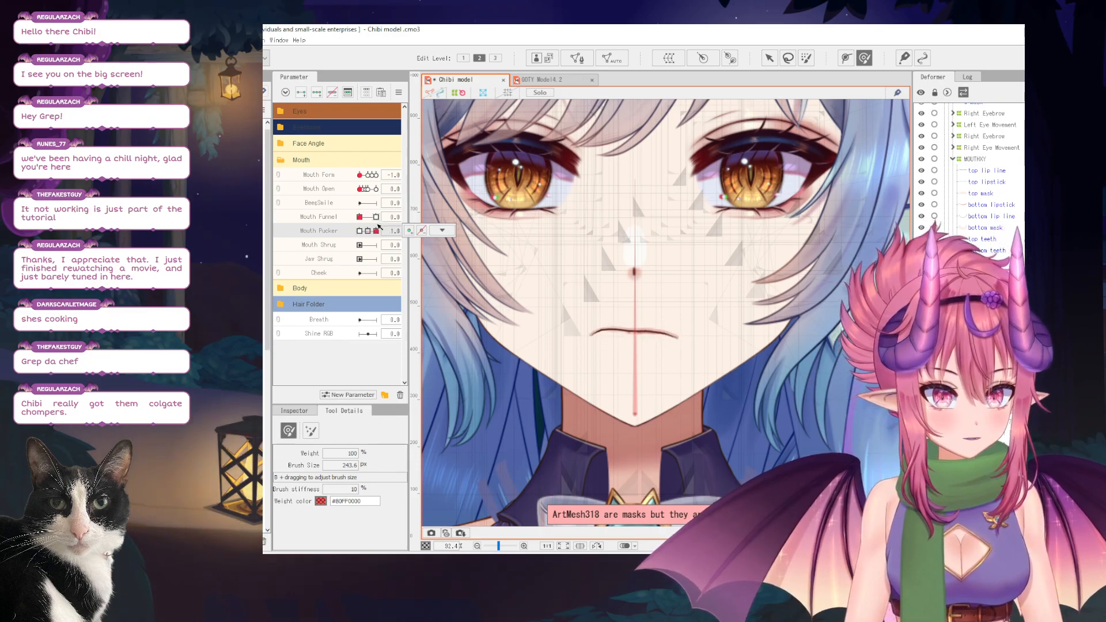
{"action": "mouse_move", "coordinate": [359, 230]}
{"action": "left_mouse_down"}
{"action": "mouse_move", "coordinate": [384, 216]}
{"action": "mouse_move", "coordinate": [339, 223]}
{"action": "left_mouse_up"}
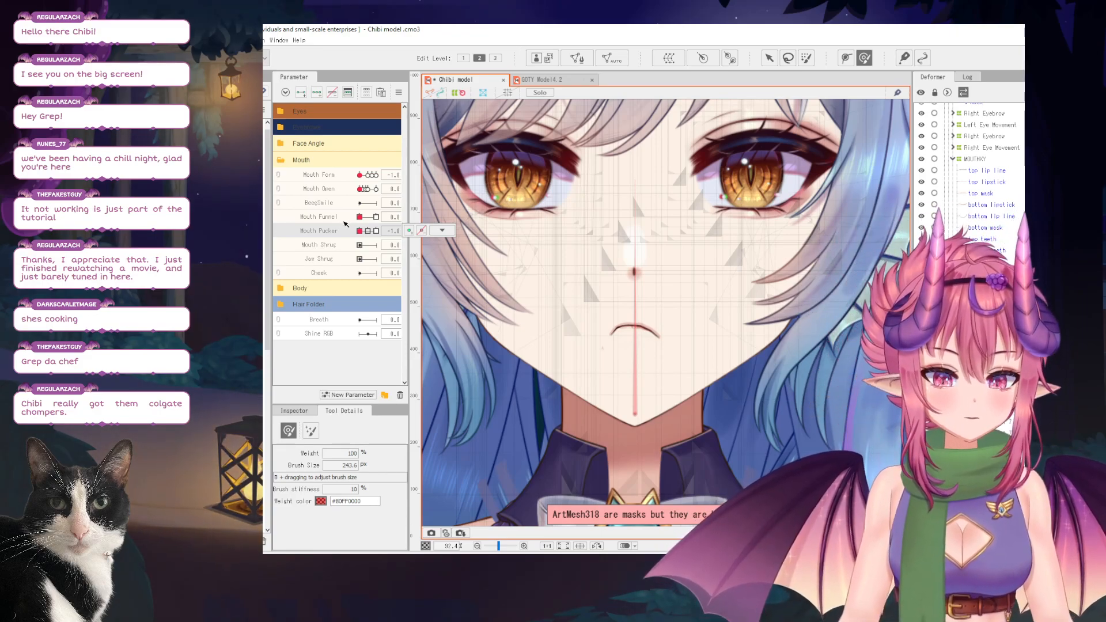
{"action": "mouse_move", "coordinate": [346, 224]}
{"action": "left_mouse_down"}
{"action": "mouse_move", "coordinate": [381, 242]}
{"action": "mouse_move", "coordinate": [302, 244]}
{"action": "mouse_move", "coordinate": [395, 246]}
{"action": "mouse_move", "coordinate": [345, 234]}
{"action": "mouse_move", "coordinate": [369, 230]}
{"action": "left_mouse_up"}
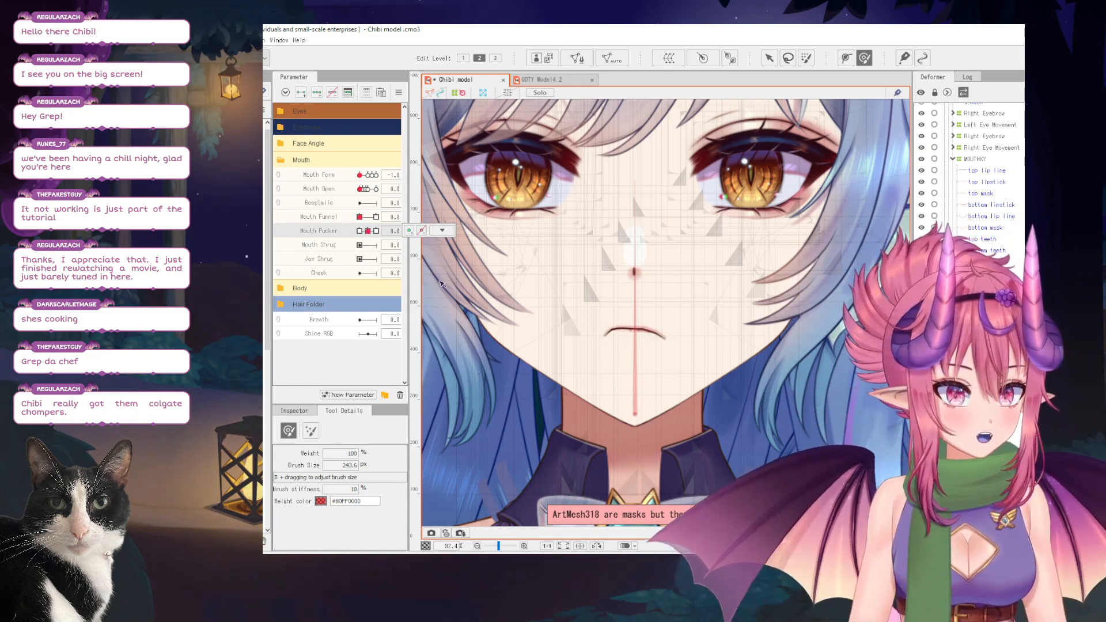
{"action": "left_click_drag", "start_coordinate": [371, 235], "coordinate": [337, 233]}
Check the bottom mask and top teeth meshes, and add three Mouth Pucker keys to the tongue shade mesh.
{"action": "scroll", "coordinate": [612, 346], "scroll_direction": "up", "scroll_amount": 5}
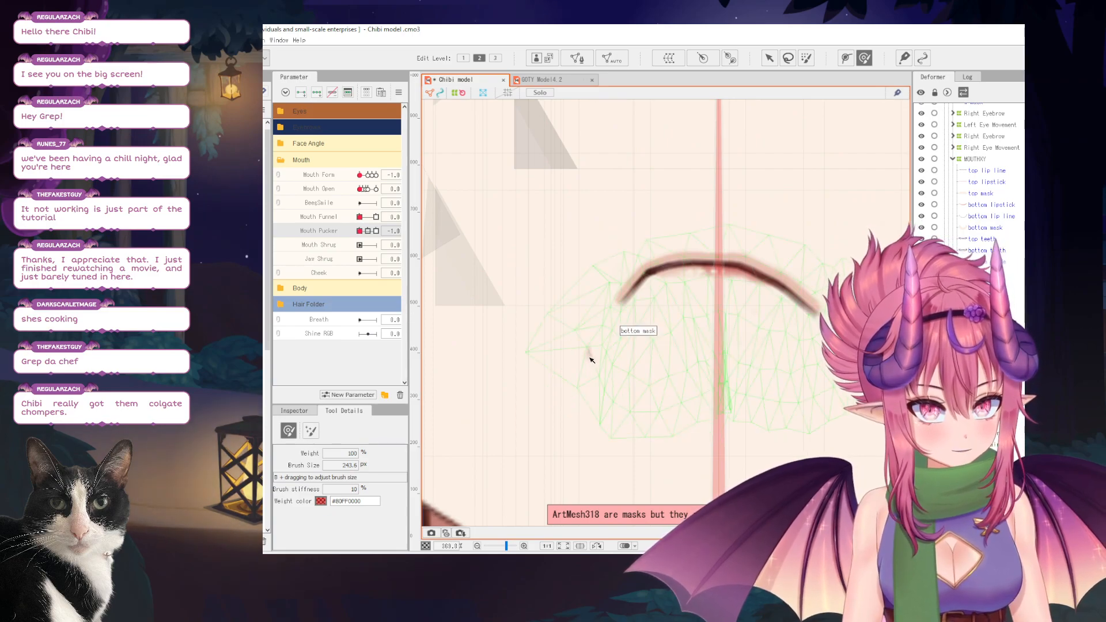
{"action": "left_click", "coordinate": [698, 363]}
{"action": "scroll", "coordinate": [657, 380], "scroll_direction": "up", "scroll_amount": 2}
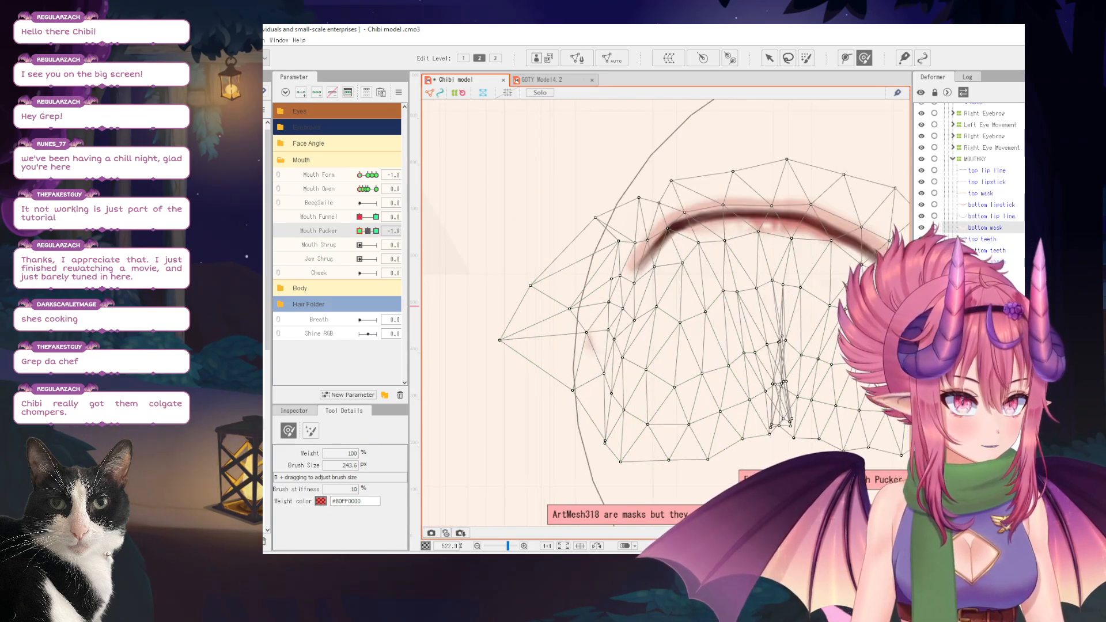
{"action": "left_click", "coordinate": [983, 239]}
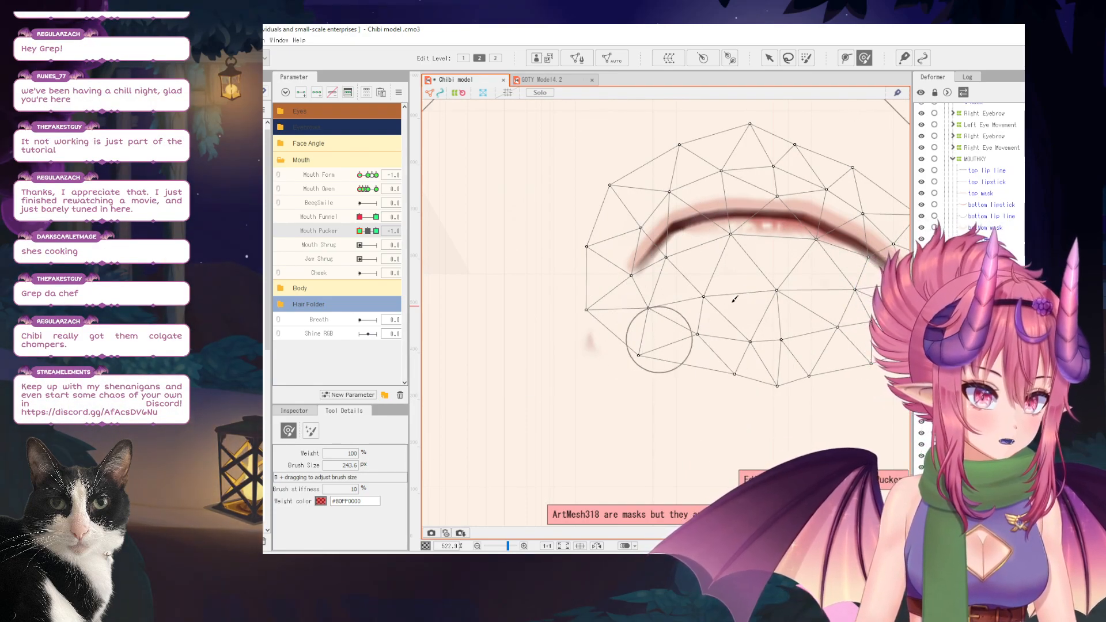
{"action": "left_click", "coordinate": [982, 262]}
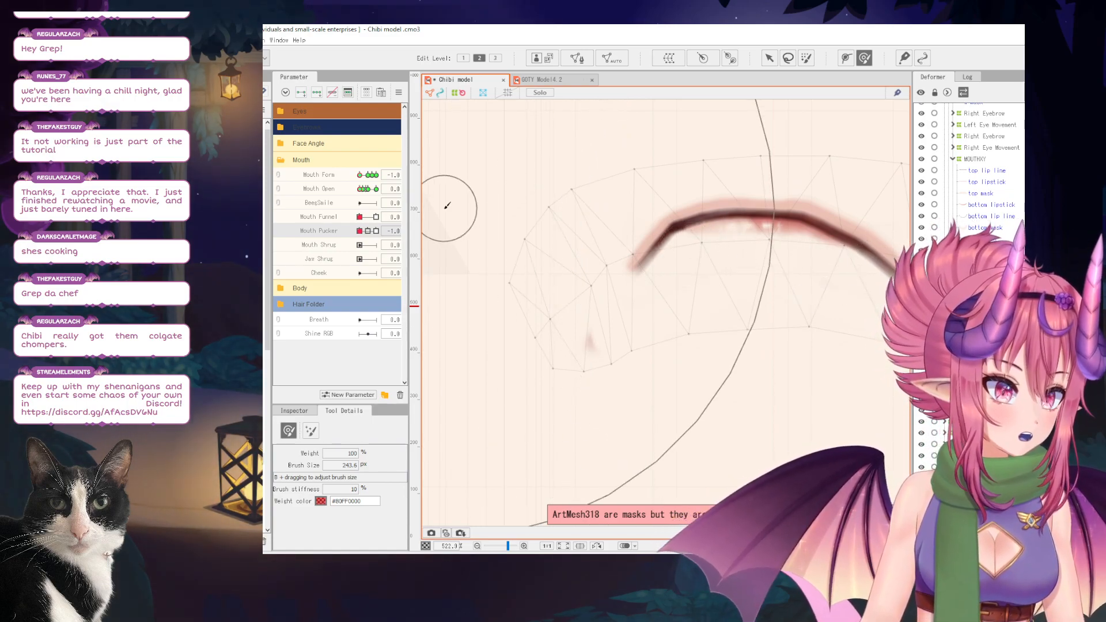
{"action": "left_click", "coordinate": [367, 231]}
{"action": "left_click", "coordinate": [315, 94]}
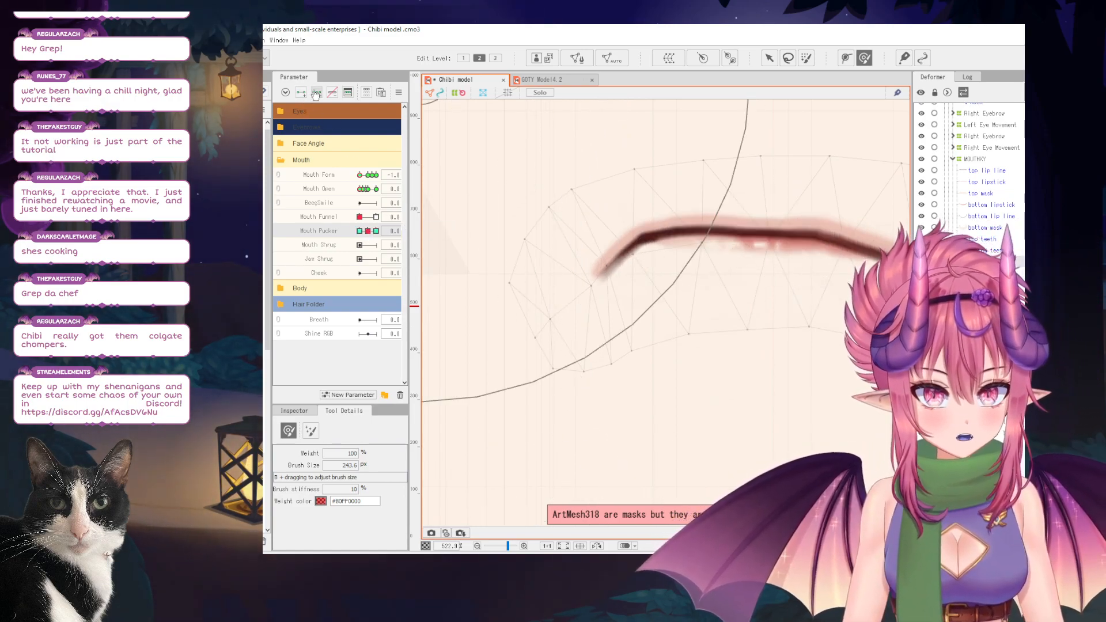
Check the tongue shade mesh against the lip line at Mouth Pucker -1 and 0.
{"action": "left_click", "coordinate": [359, 231]}
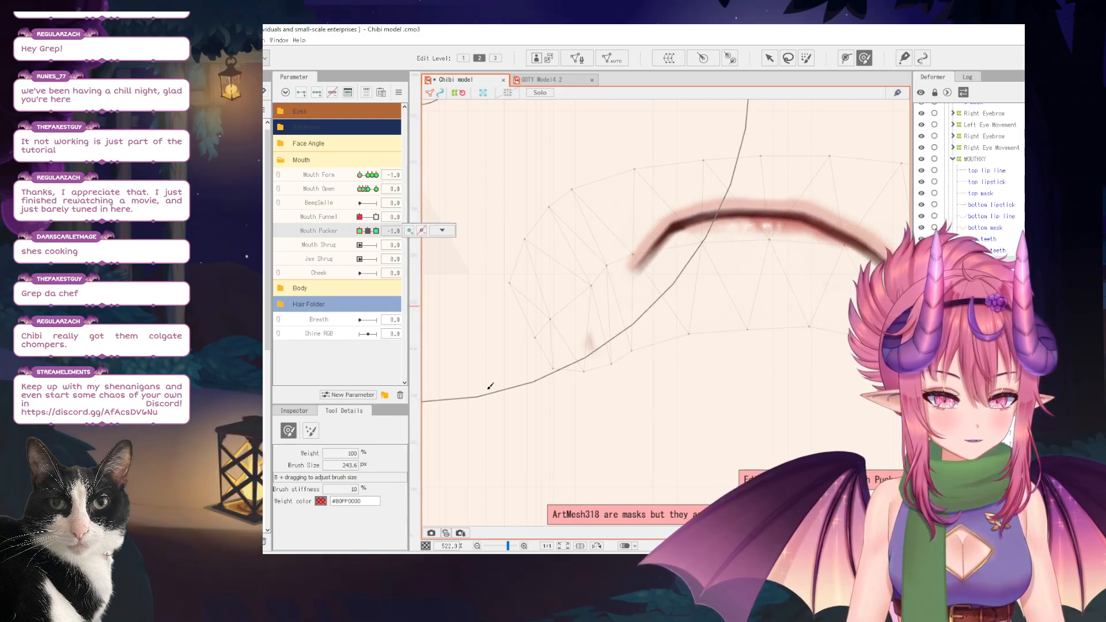
{"action": "left_click", "coordinate": [762, 301]}
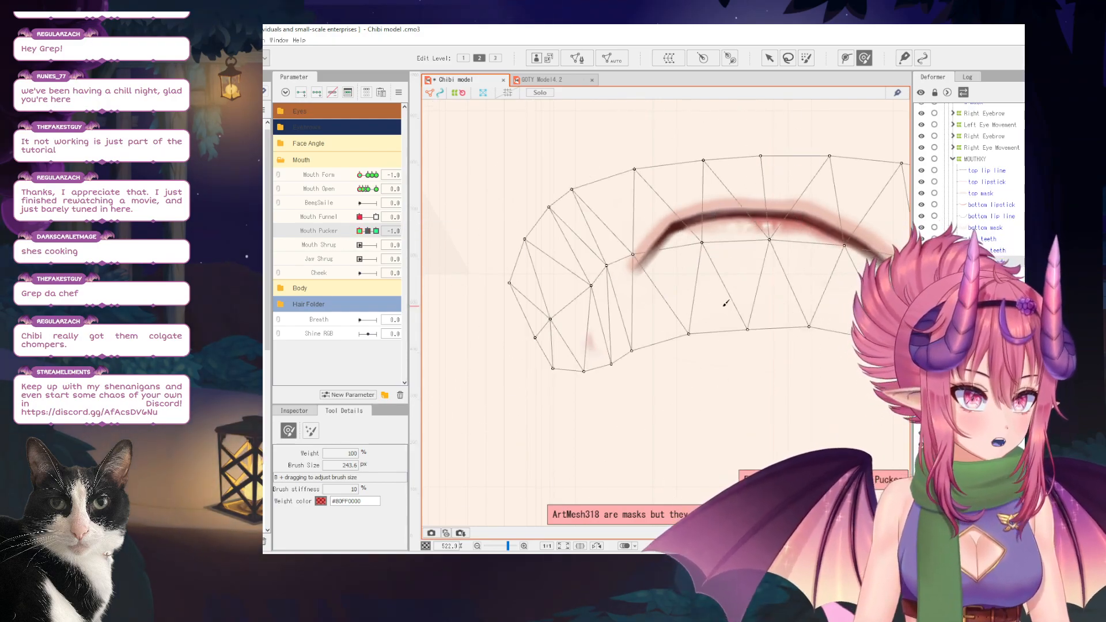
{"action": "left_click_drag", "start_coordinate": [436, 393], "coordinate": [484, 373]}
{"action": "mouse_move", "coordinate": [738, 326]}
{"action": "left_mouse_down"}
{"action": "mouse_move", "coordinate": [617, 319]}
{"action": "mouse_move", "coordinate": [735, 297]}
{"action": "left_mouse_up"}
{"action": "mouse_move", "coordinate": [360, 230]}
{"action": "left_mouse_down"}
{"action": "mouse_move", "coordinate": [390, 229]}
{"action": "mouse_move", "coordinate": [349, 224]}
{"action": "mouse_move", "coordinate": [397, 226]}
{"action": "left_mouse_up"}
{"action": "left_click", "coordinate": [367, 230]}
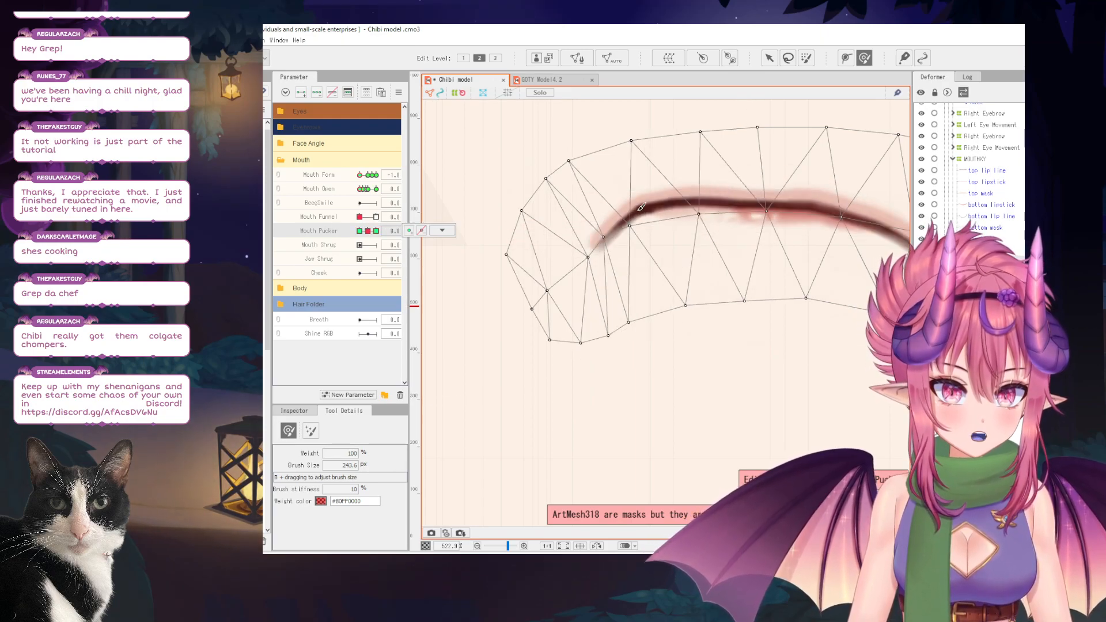
Select all objects keyed to Mouth Pucker and remove the R blush line and L blush line from the selection.
{"action": "scroll", "coordinate": [639, 207], "scroll_direction": "down", "scroll_amount": 5}
{"action": "left_click", "coordinate": [769, 58]}
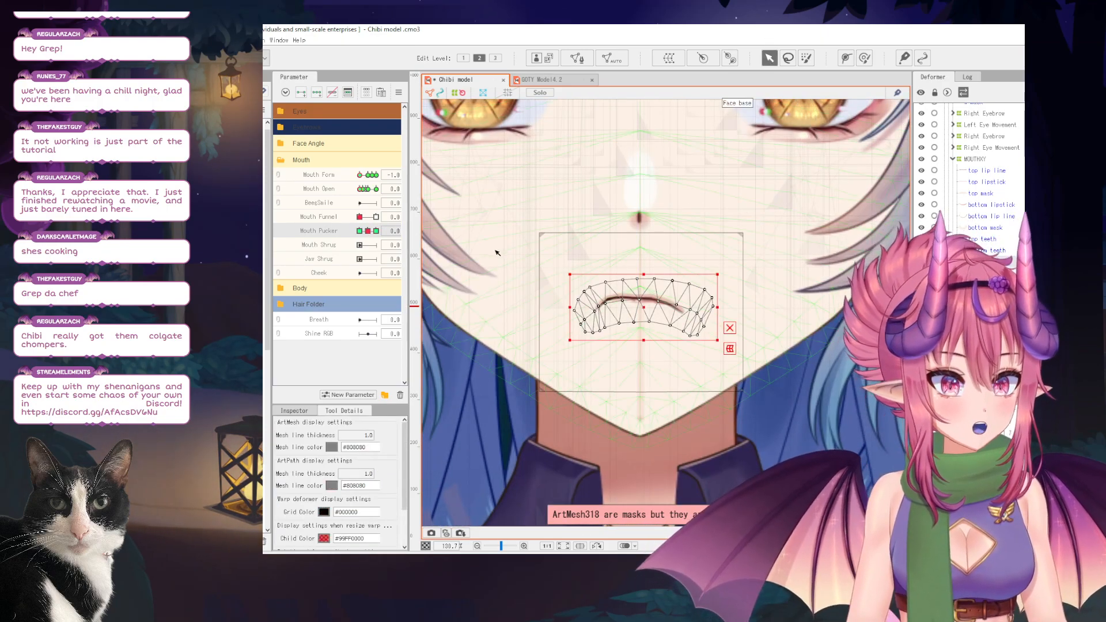
{"action": "scroll", "coordinate": [499, 254], "scroll_direction": "down", "scroll_amount": 2}
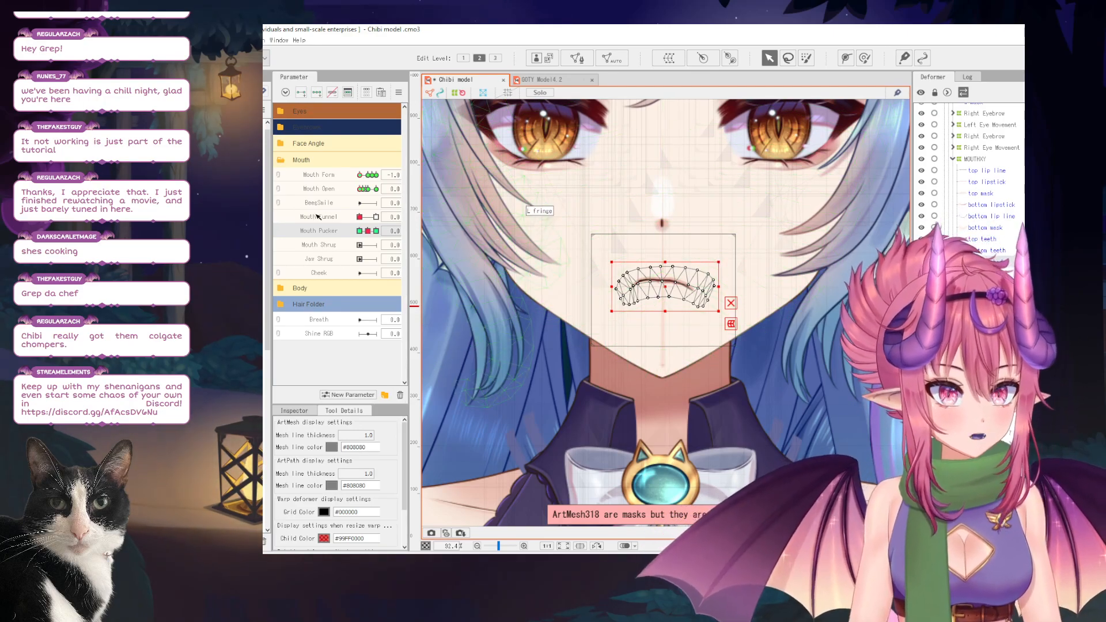
{"action": "left_click", "coordinate": [396, 231]}
{"action": "left_click", "coordinate": [440, 231]}
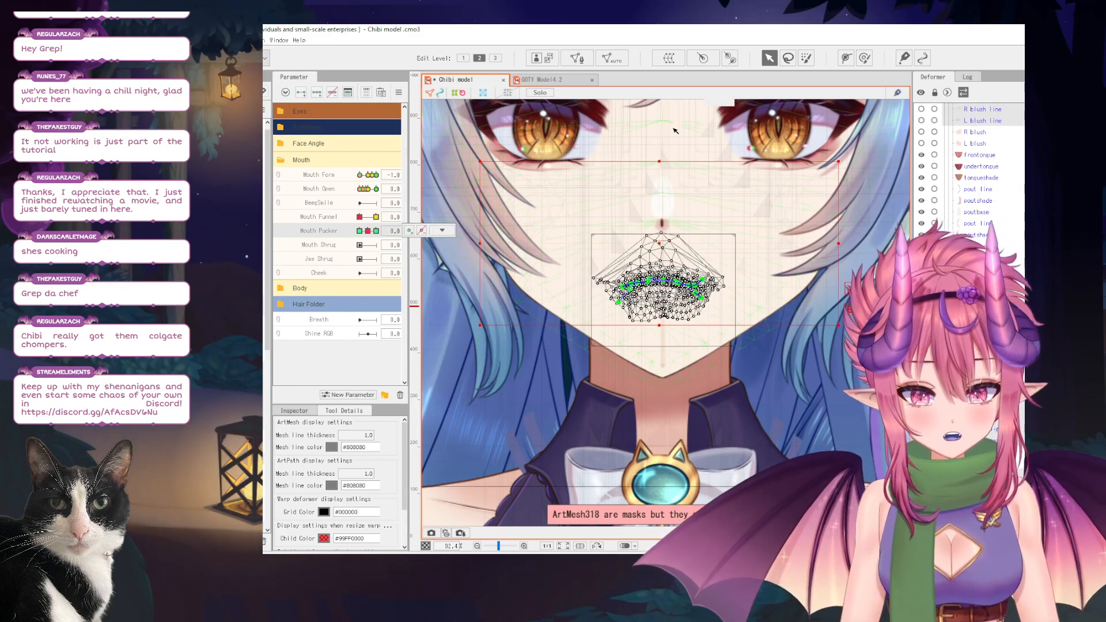
{"action": "left_click", "coordinate": [989, 122], "text": "ctrl"}
{"action": "left_click", "coordinate": [989, 111], "text": "ctrl"}
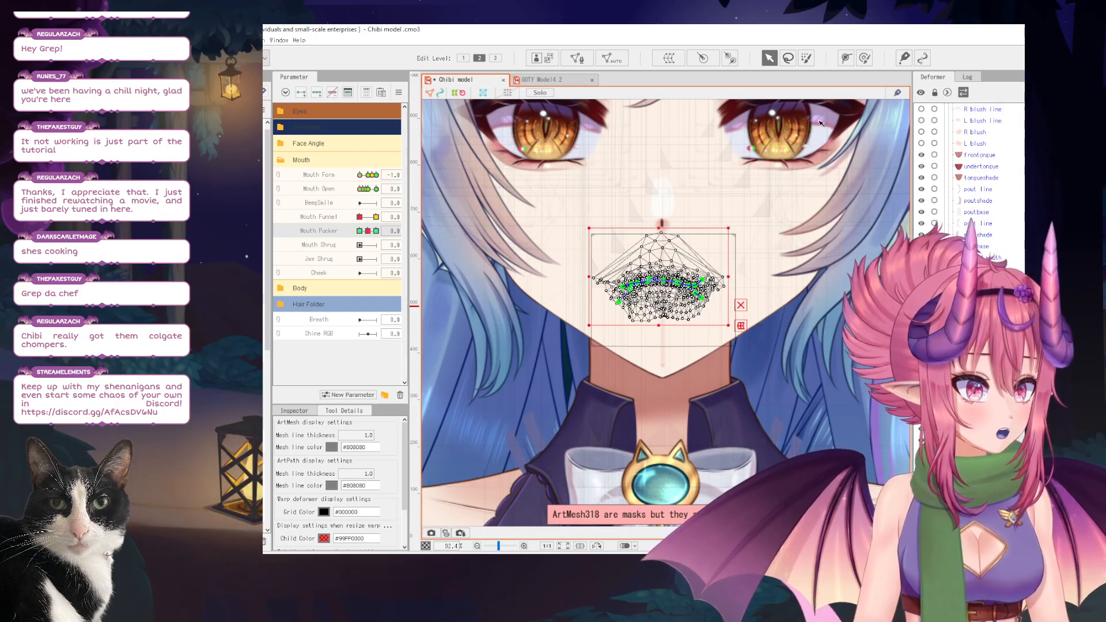
Add Mouth Open as a limiting parameter for the Mouth Pucker blend shape in the blend shape weight limit settings.
{"action": "left_click", "coordinate": [398, 92]}
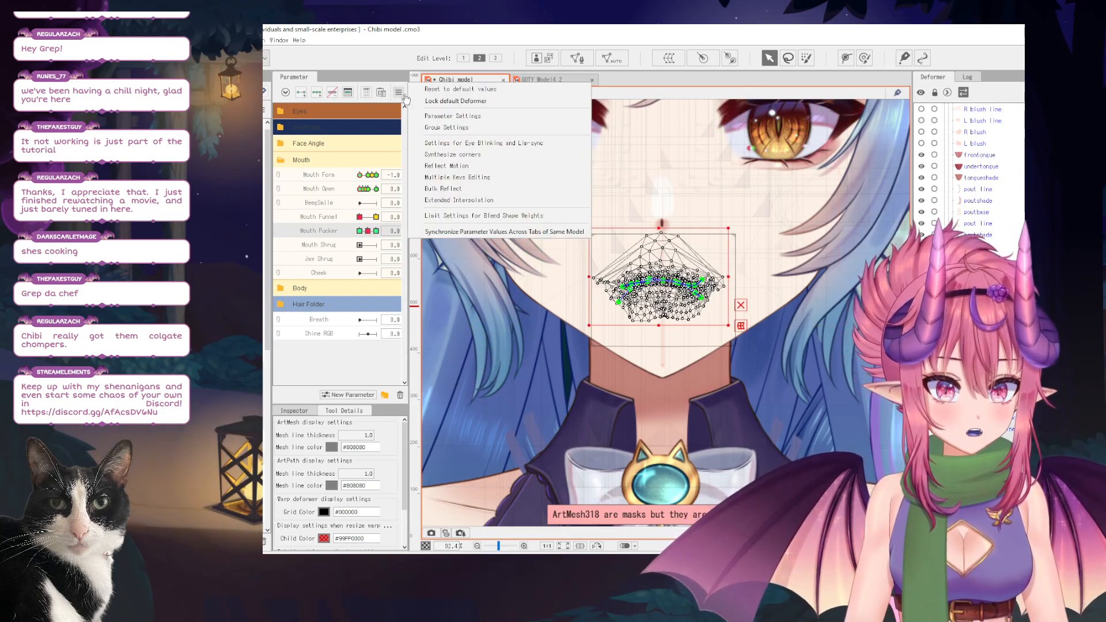
{"action": "left_click", "coordinate": [475, 216]}
{"action": "left_click", "coordinate": [538, 184]}
{"action": "left_click", "coordinate": [519, 203]}
{"action": "left_click", "coordinate": [536, 206]}
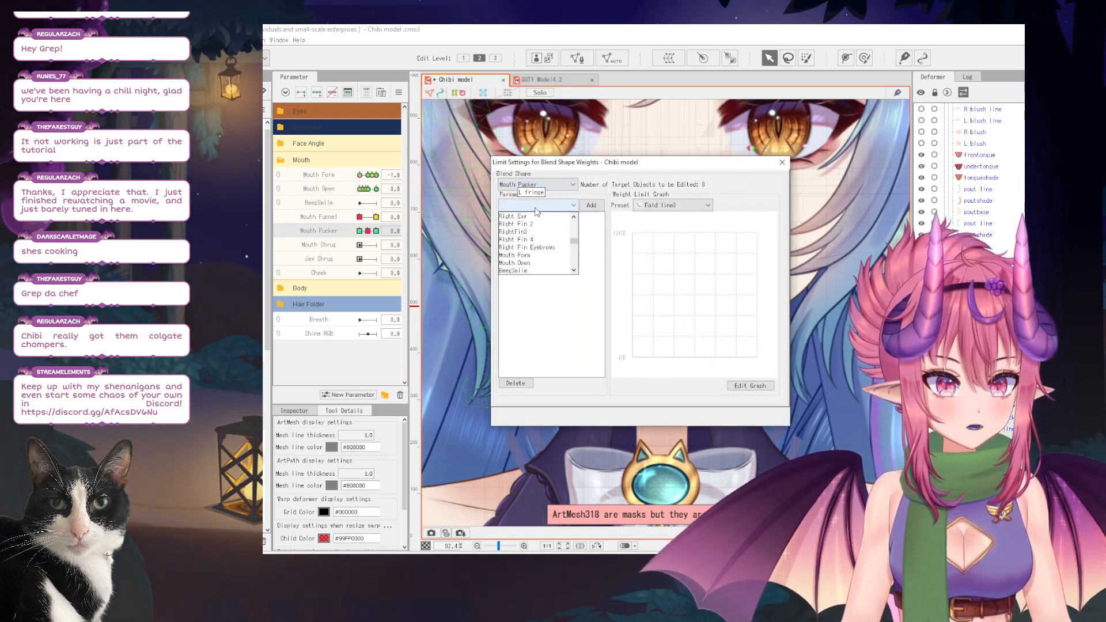
{"action": "left_click", "coordinate": [516, 239]}
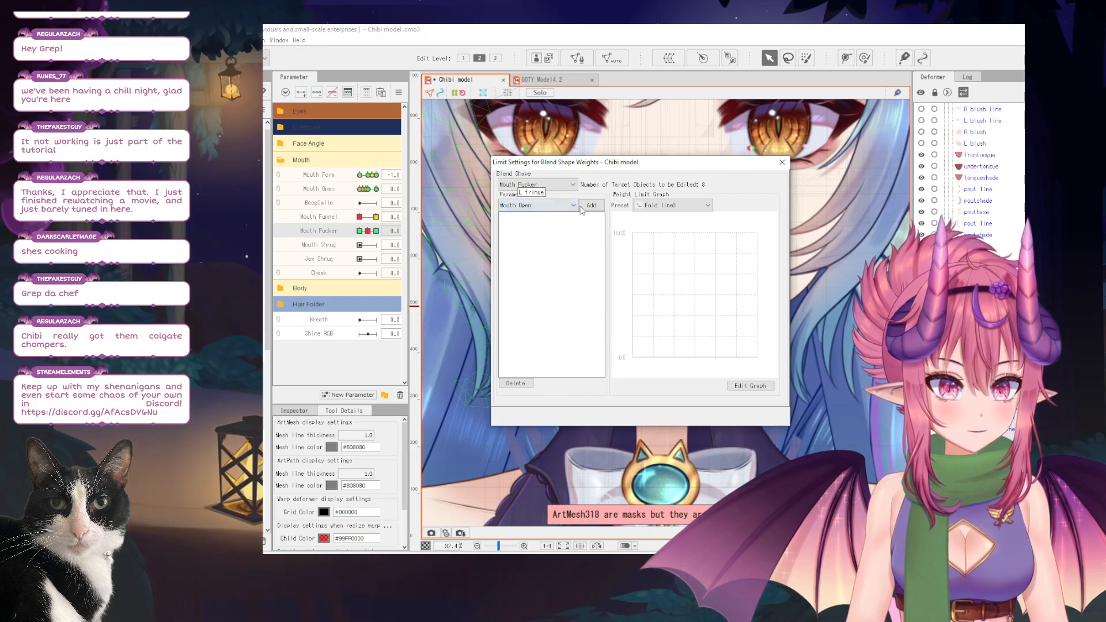
{"action": "left_click", "coordinate": [591, 205]}
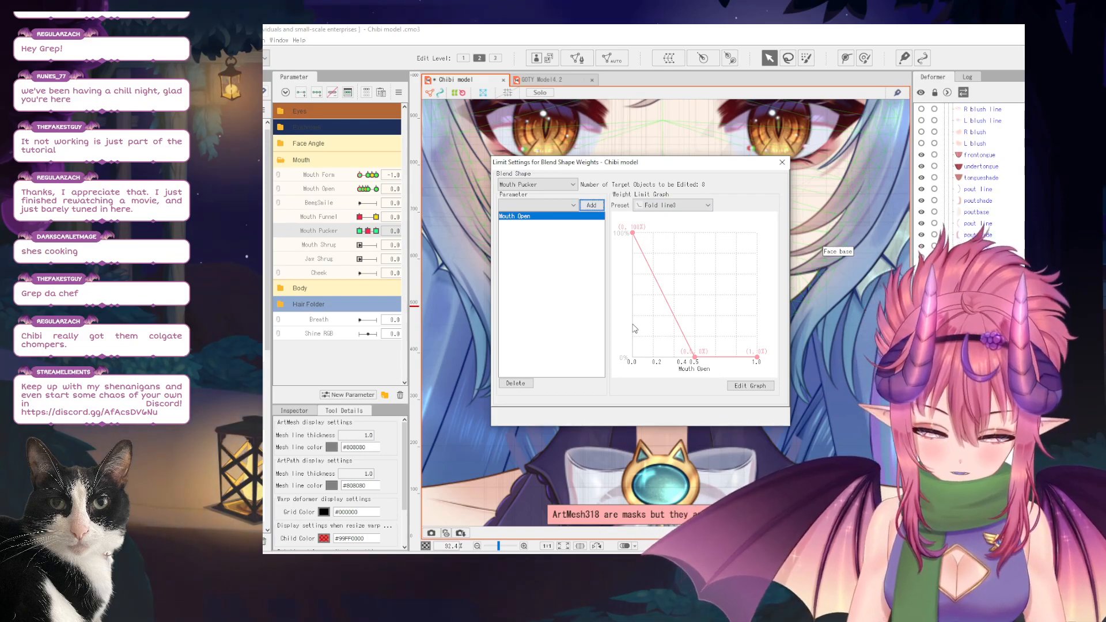
{"action": "left_click", "coordinate": [782, 162]}
Switch to the GOTY Model4.2 model and look up the blend shape weight limit settings for its MouthPucker parameter.
{"action": "left_click_drag", "start_coordinate": [675, 245], "coordinate": [690, 235]}
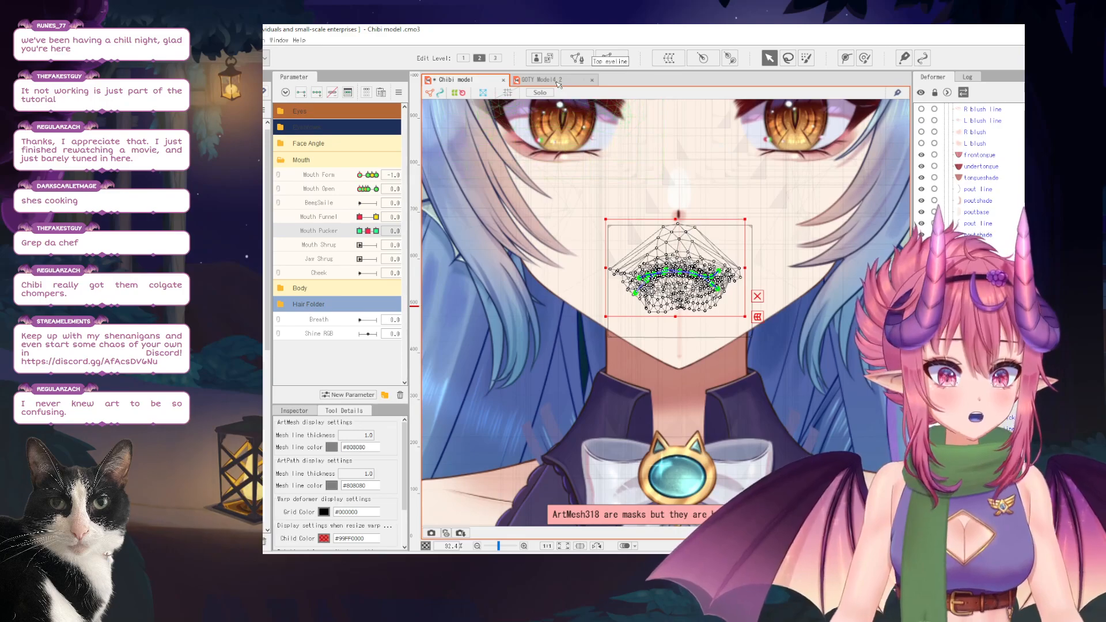
{"action": "left_click", "coordinate": [554, 79]}
{"action": "scroll", "coordinate": [357, 225], "scroll_direction": "down", "scroll_amount": 8}
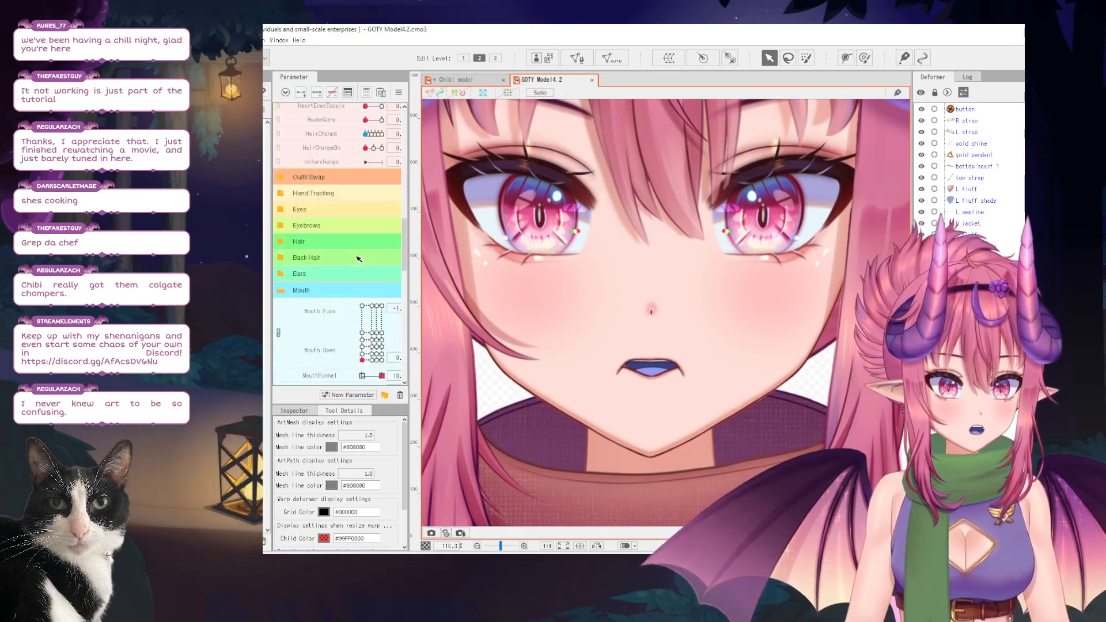
{"action": "scroll", "coordinate": [375, 231], "scroll_direction": "up", "scroll_amount": 1}
{"action": "scroll", "coordinate": [375, 265], "scroll_direction": "down", "scroll_amount": 2}
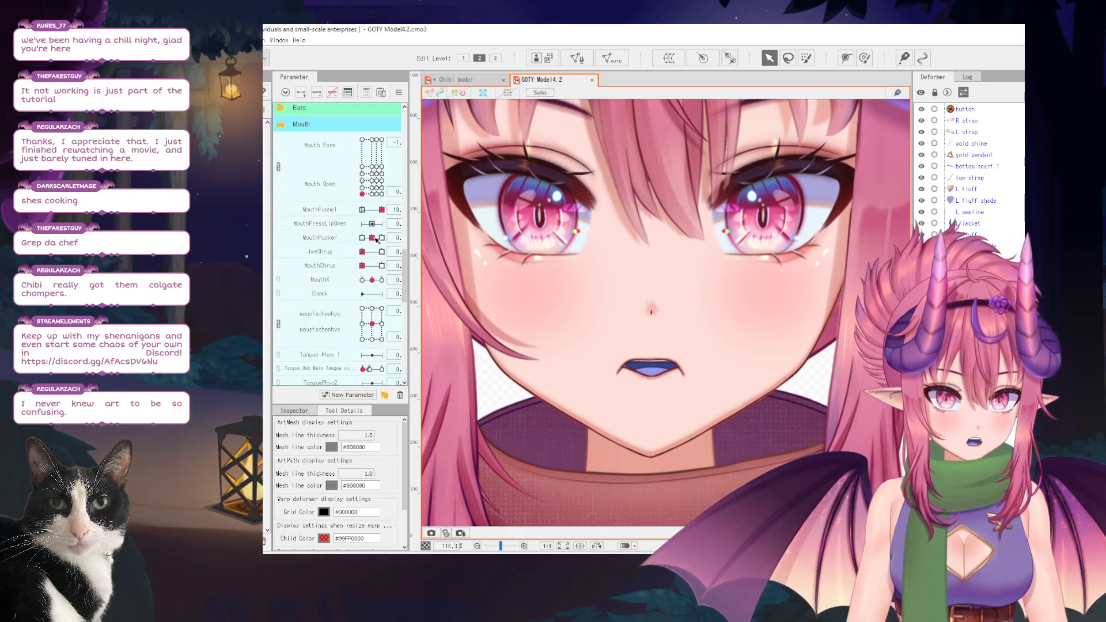
{"action": "left_click_drag", "start_coordinate": [378, 241], "coordinate": [381, 242]}
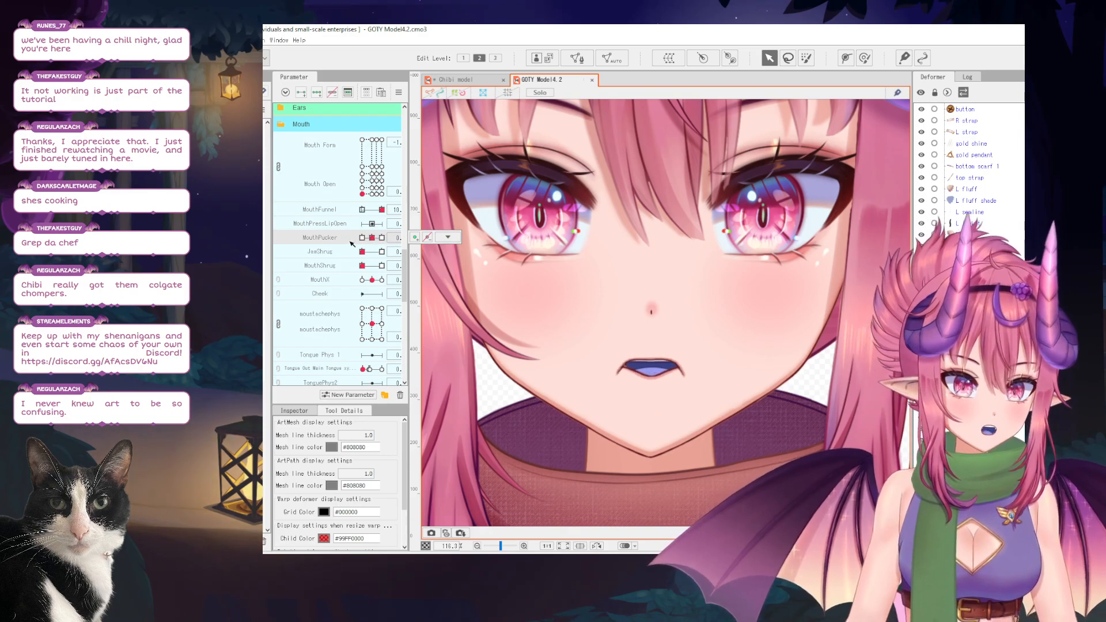
{"action": "left_click", "coordinate": [448, 237]}
{"action": "left_click", "coordinate": [479, 219]}
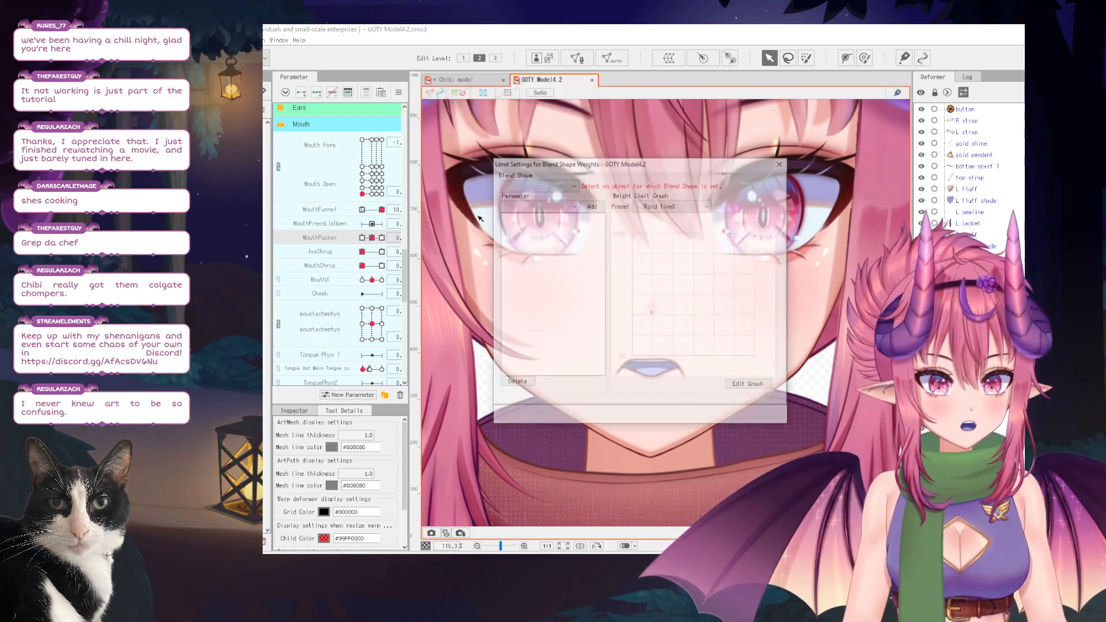
{"action": "left_click", "coordinate": [779, 164]}
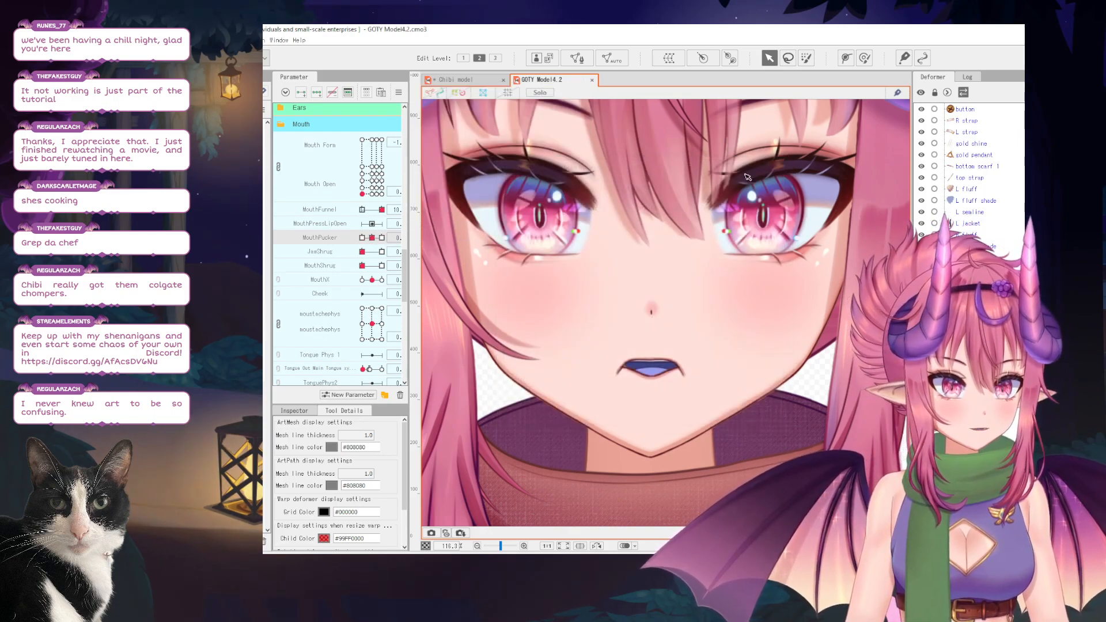
Select all objects keyed to the MouthPucker parameter in the GOTY model.
{"action": "right_click", "coordinate": [682, 379]}
{"action": "left_click", "coordinate": [668, 362]}
{"action": "key", "text": "ctrl+a"}
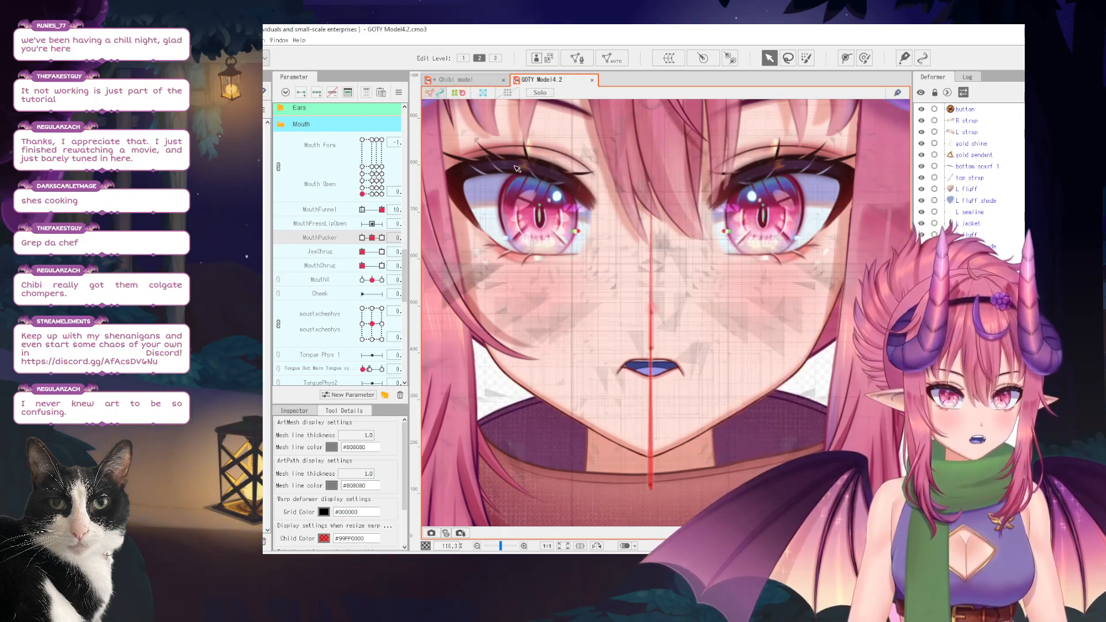
{"action": "left_click", "coordinate": [668, 362]}
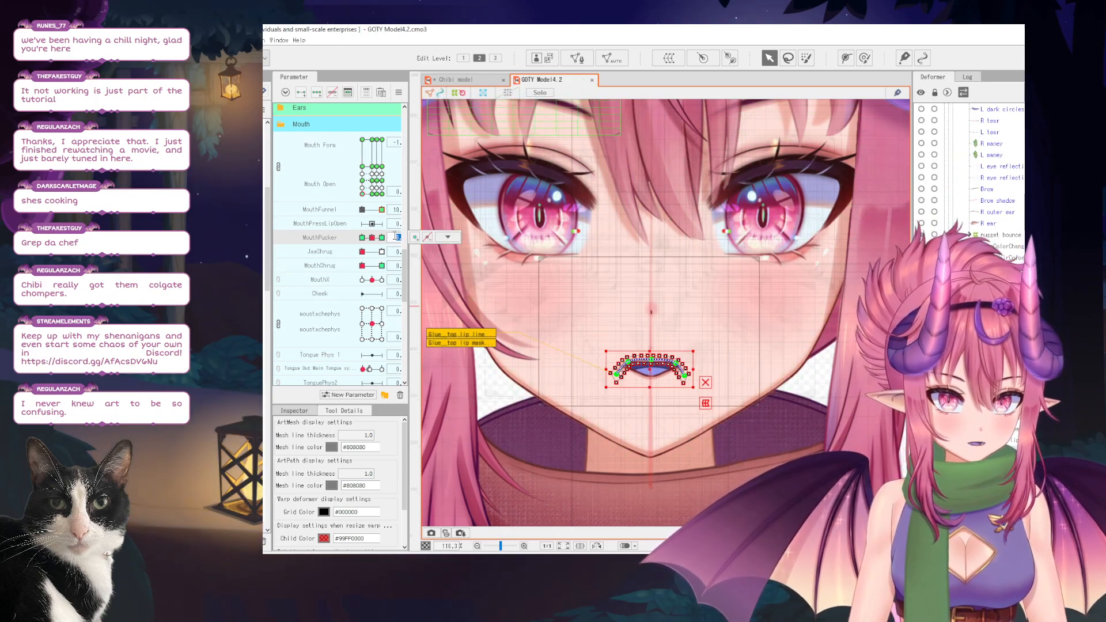
{"action": "left_click", "coordinate": [448, 238]}
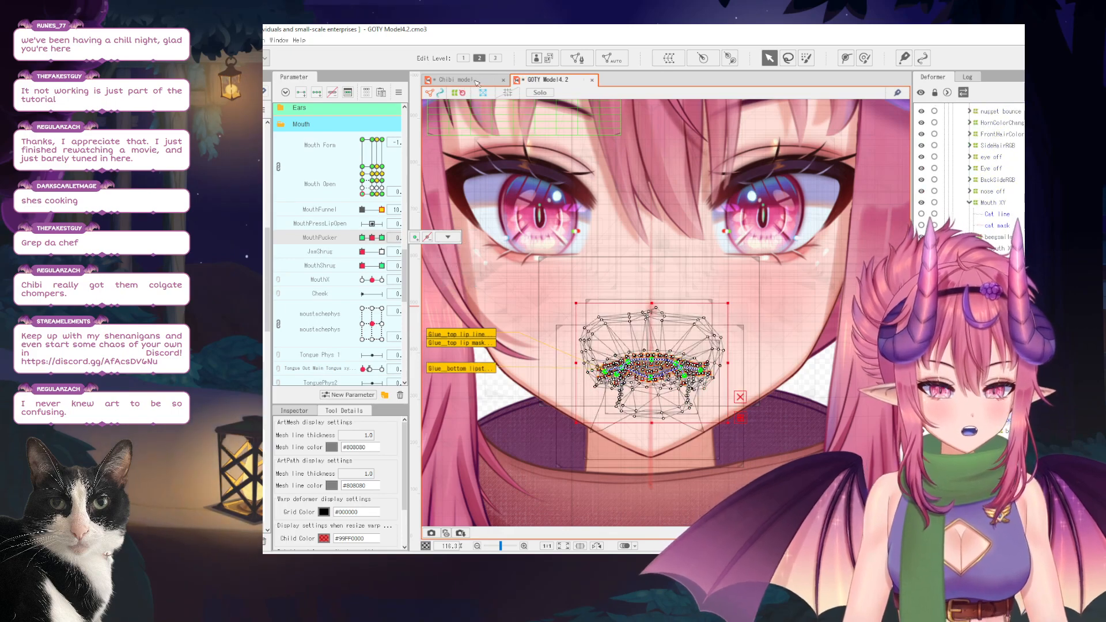
Review the GOTY model's MouthPucker weight limit graph for Mouth Open in the blend shape limit settings.
{"action": "left_click", "coordinate": [398, 93]}
{"action": "left_click", "coordinate": [527, 211]}
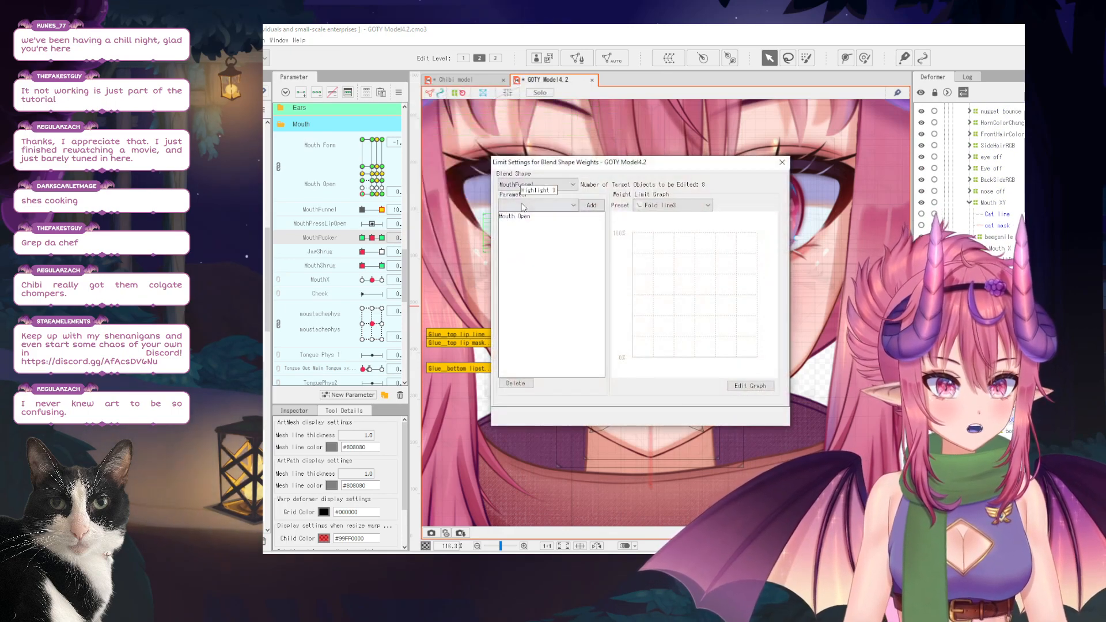
{"action": "left_click", "coordinate": [519, 185]}
{"action": "left_click", "coordinate": [519, 210]}
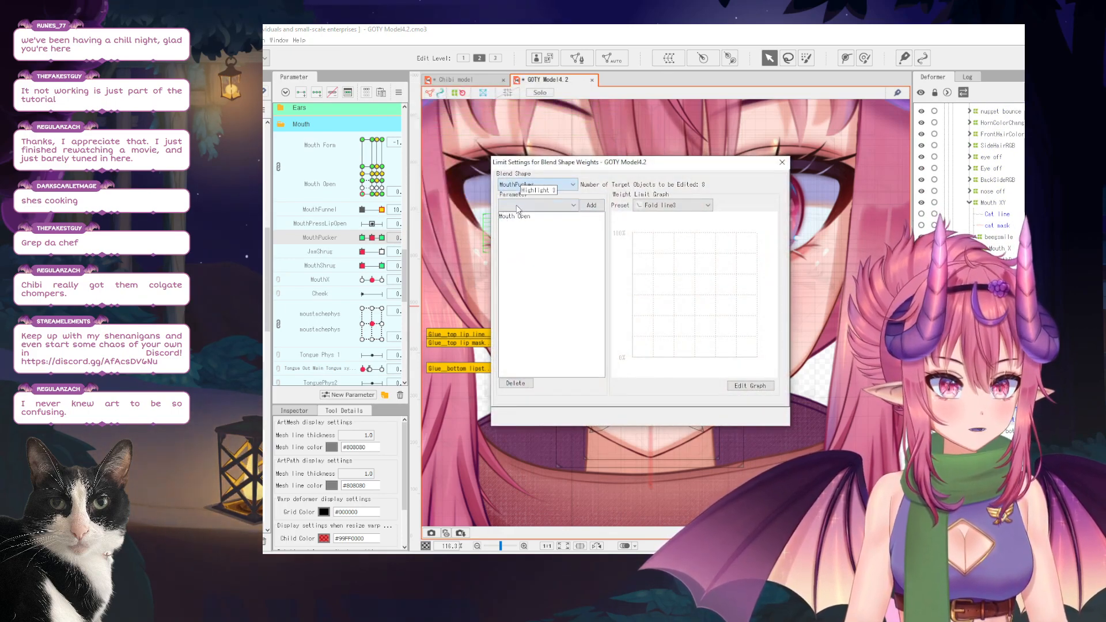
{"action": "left_click", "coordinate": [528, 217]}
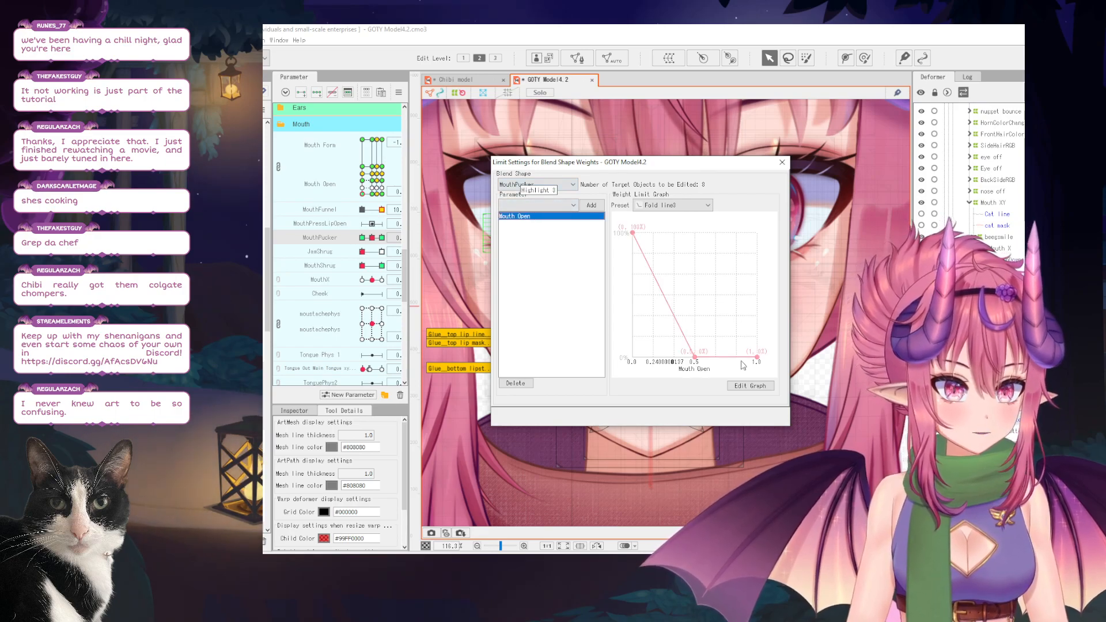
{"action": "left_click", "coordinate": [782, 162]}
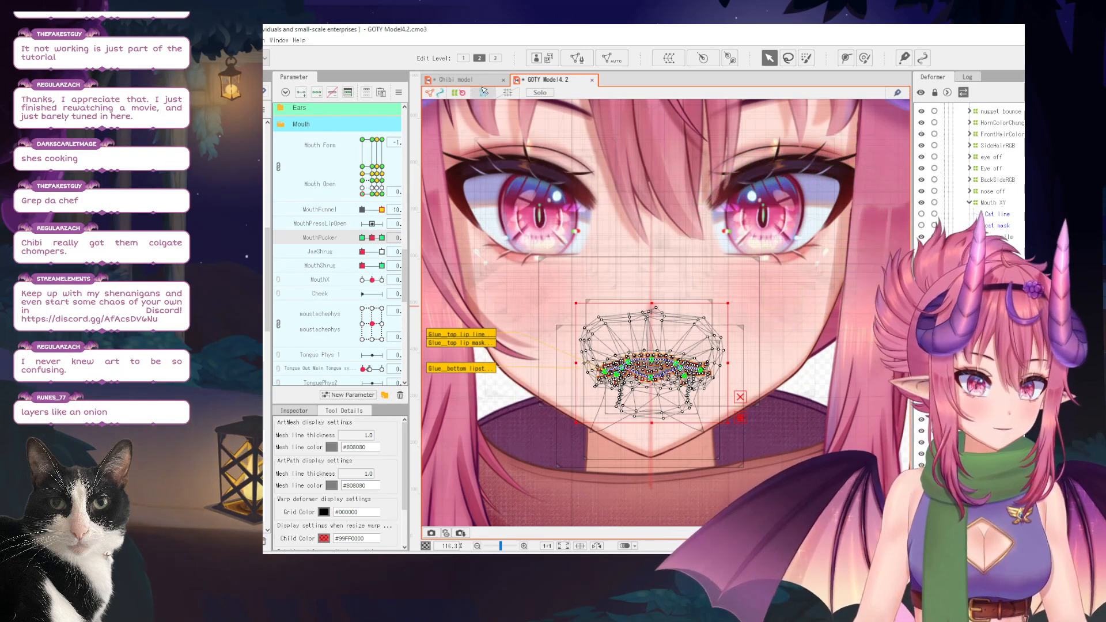
Compare the Chibi model's mouth parameters with the GOTY model's JawShrug and MouthShrug, and return to the Chibi model.
{"action": "left_click", "coordinate": [472, 79]}
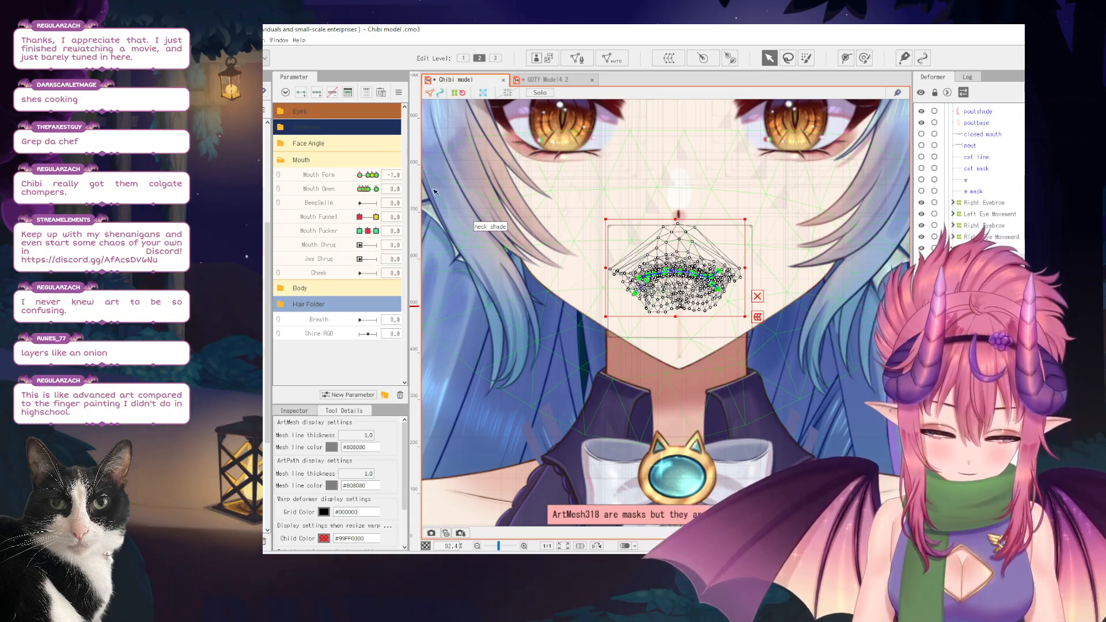
{"action": "left_click", "coordinate": [544, 80]}
{"action": "scroll", "coordinate": [358, 258], "scroll_direction": "down", "scroll_amount": 10}
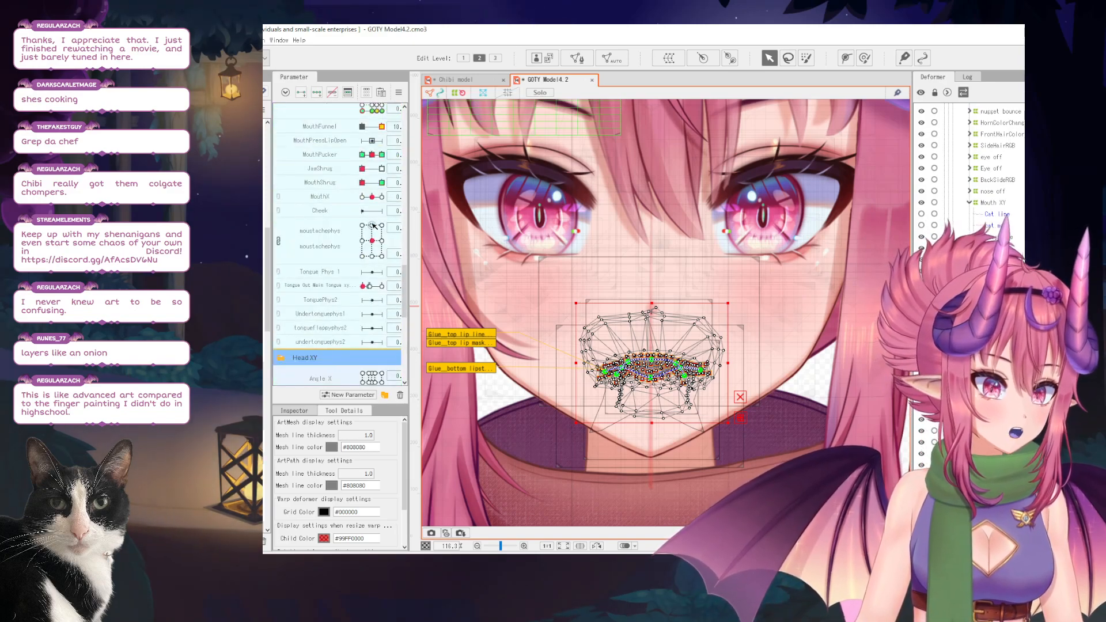
{"action": "left_click_drag", "start_coordinate": [367, 170], "coordinate": [353, 205]}
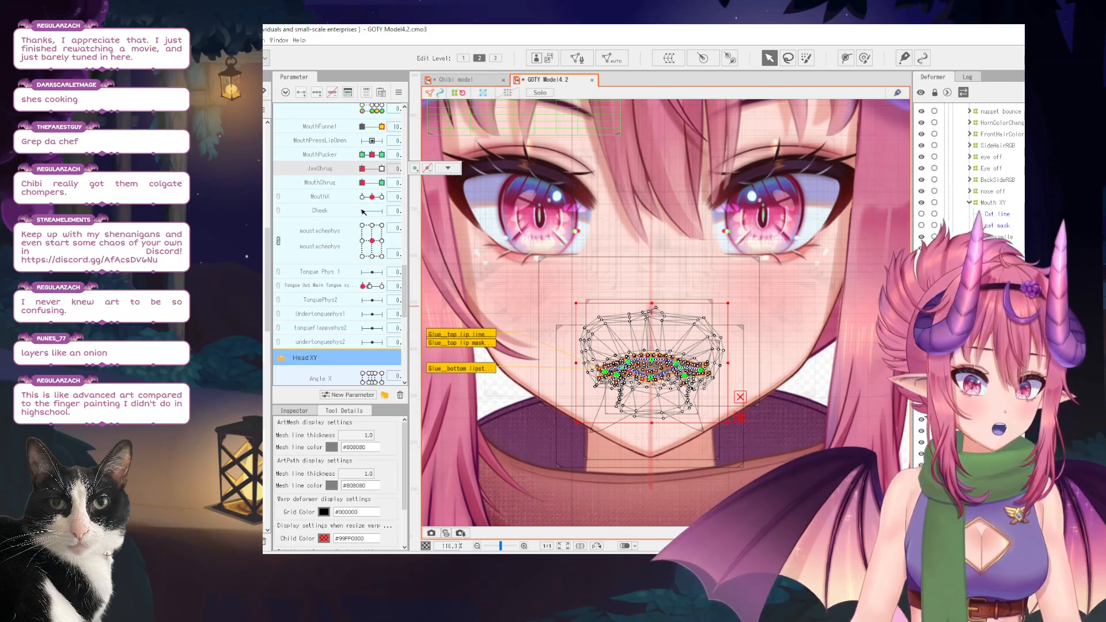
{"action": "key", "text": "ctrl+Tab"}
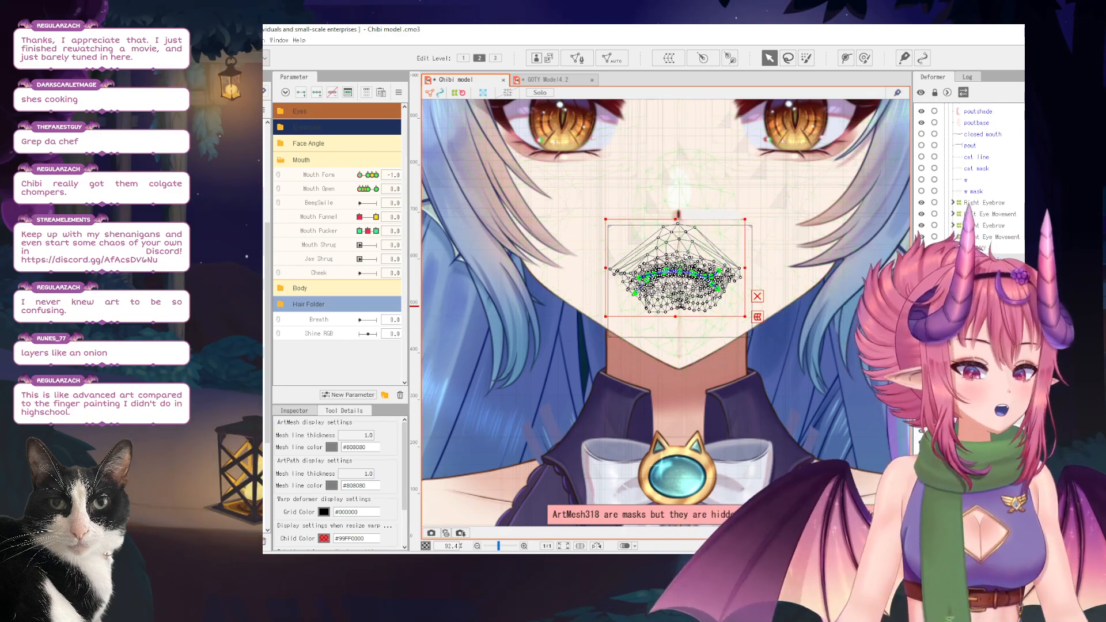
Select all the open mouth art meshes under the MOUTHXY deformer and reset all parameters to their default values.
{"action": "left_click", "coordinate": [971, 247]}
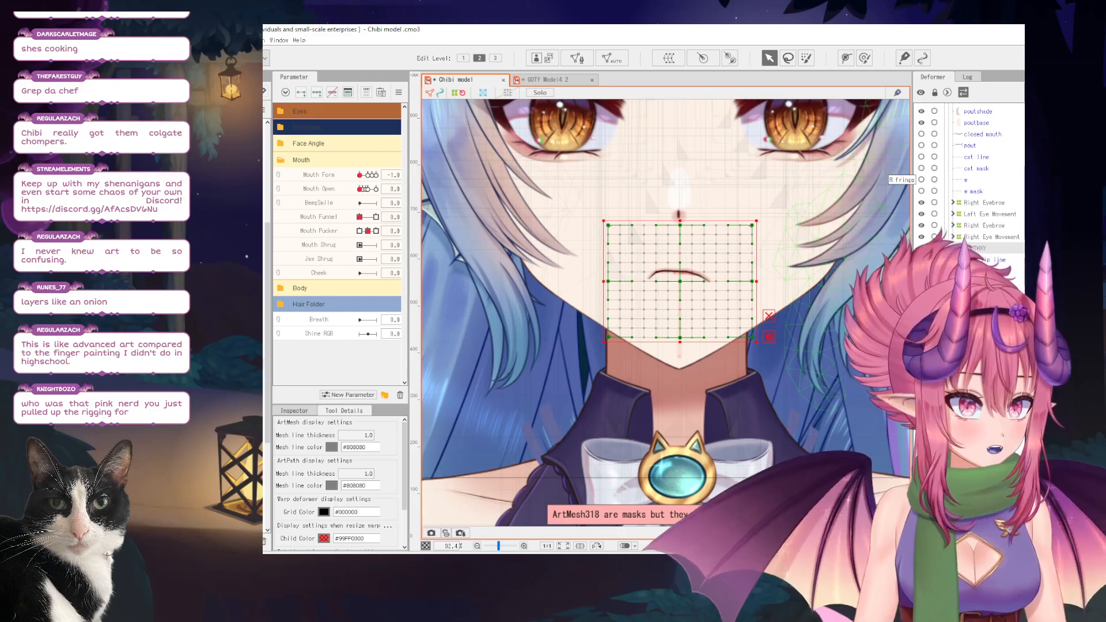
{"action": "left_click", "coordinate": [985, 260]}
{"action": "left_click", "coordinate": [985, 305], "text": "shift"}
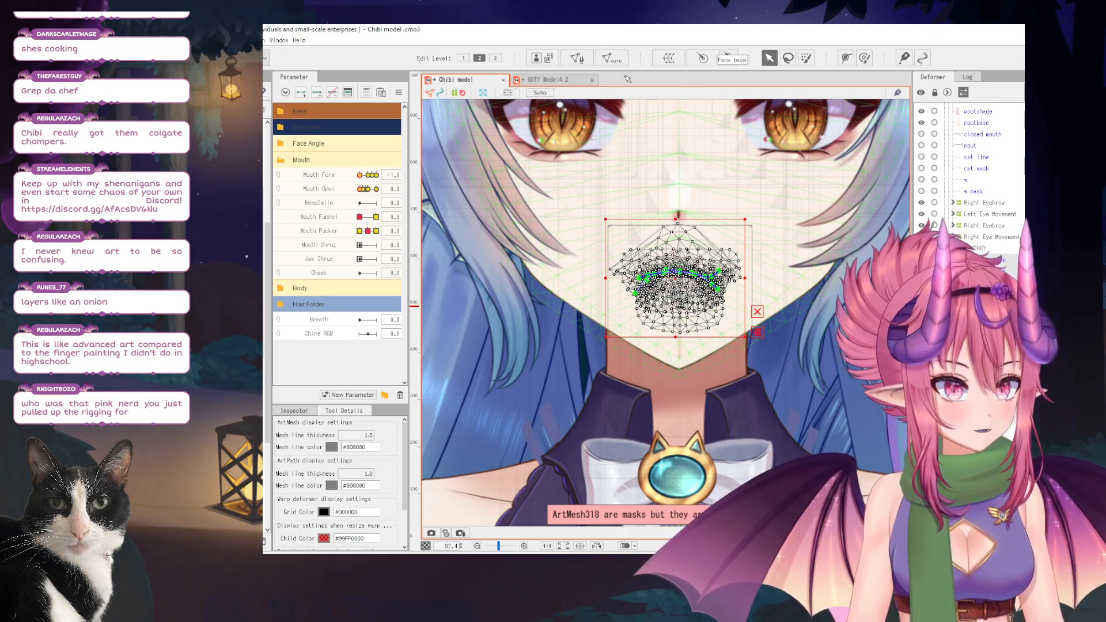
{"action": "left_click", "coordinate": [399, 92]}
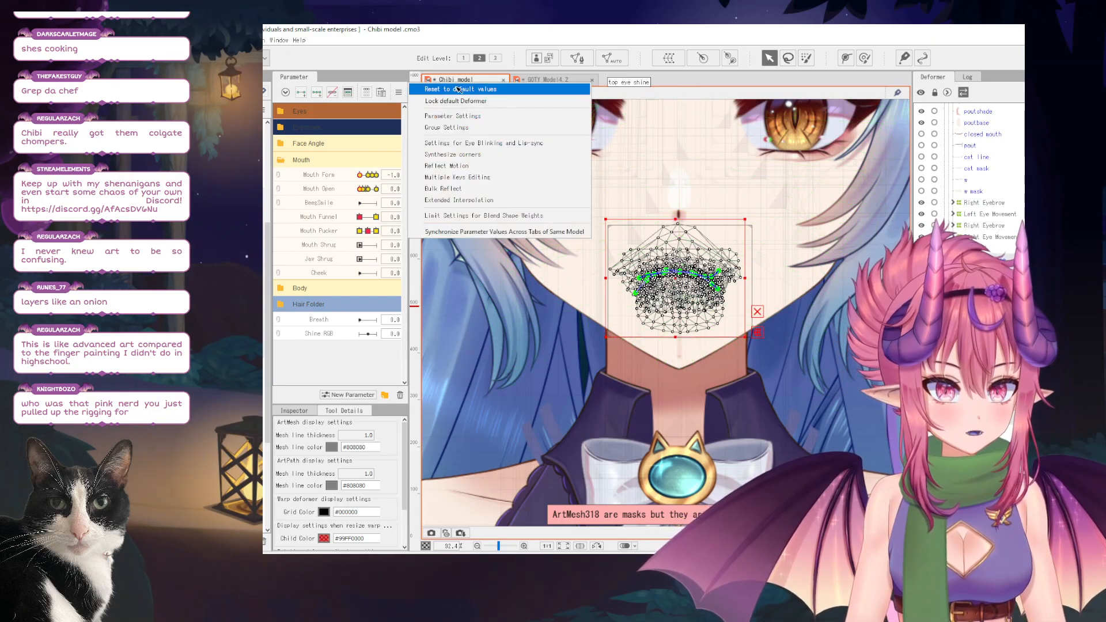
{"action": "left_click", "coordinate": [426, 88]}
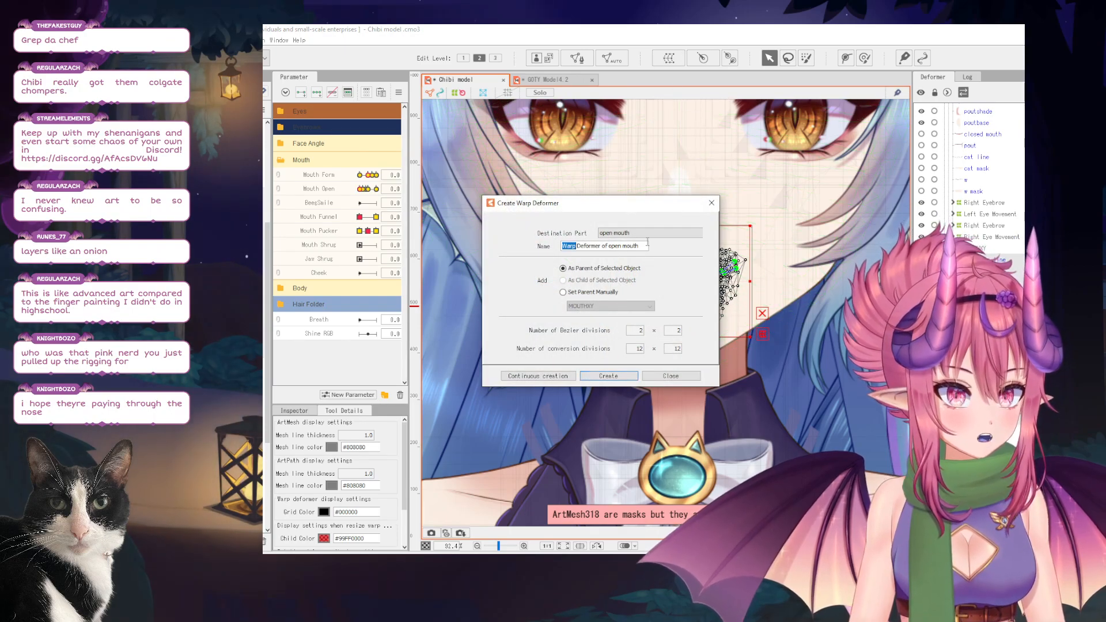
Create a warp deformer named VBridgerMouth as the parent of the selected mouth meshes.
{"action": "type", "text": "VBr"}
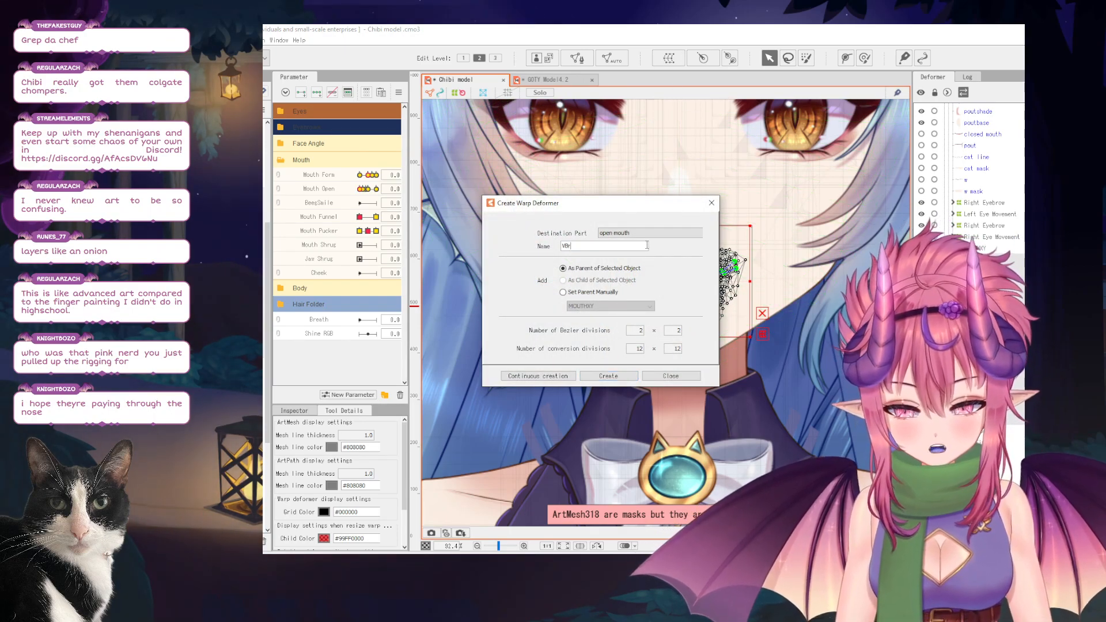
{"action": "type", "text": "idgerMouth"}
{"action": "key", "text": "Tab"}
{"action": "key", "text": "Tab"}
{"action": "key", "text": "Tab"}
{"action": "key", "text": "Return"}
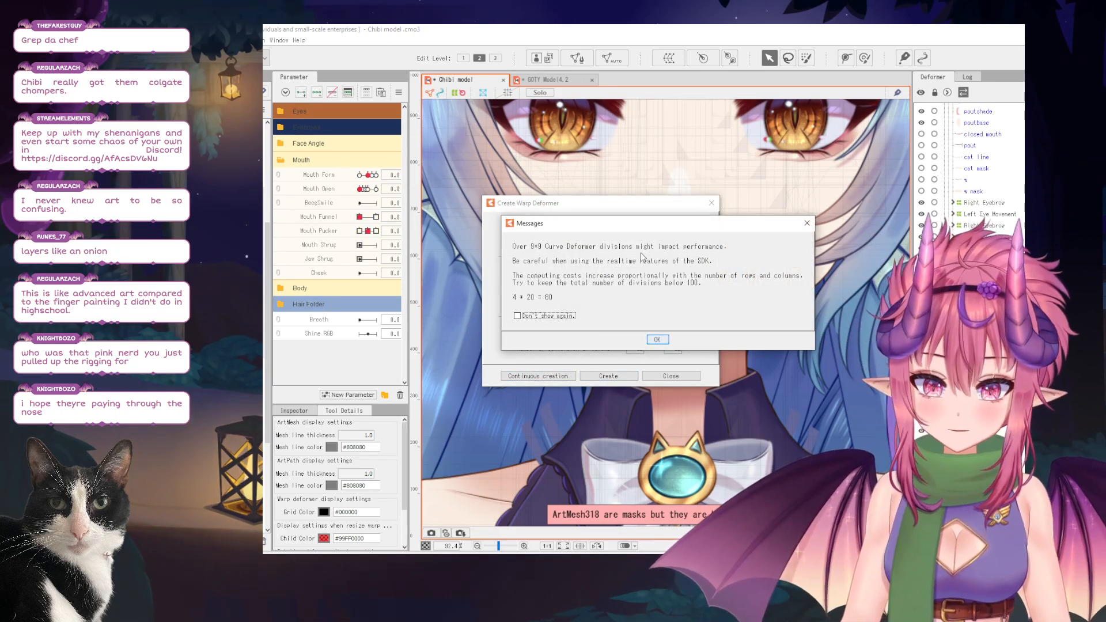
{"action": "left_click", "coordinate": [661, 339]}
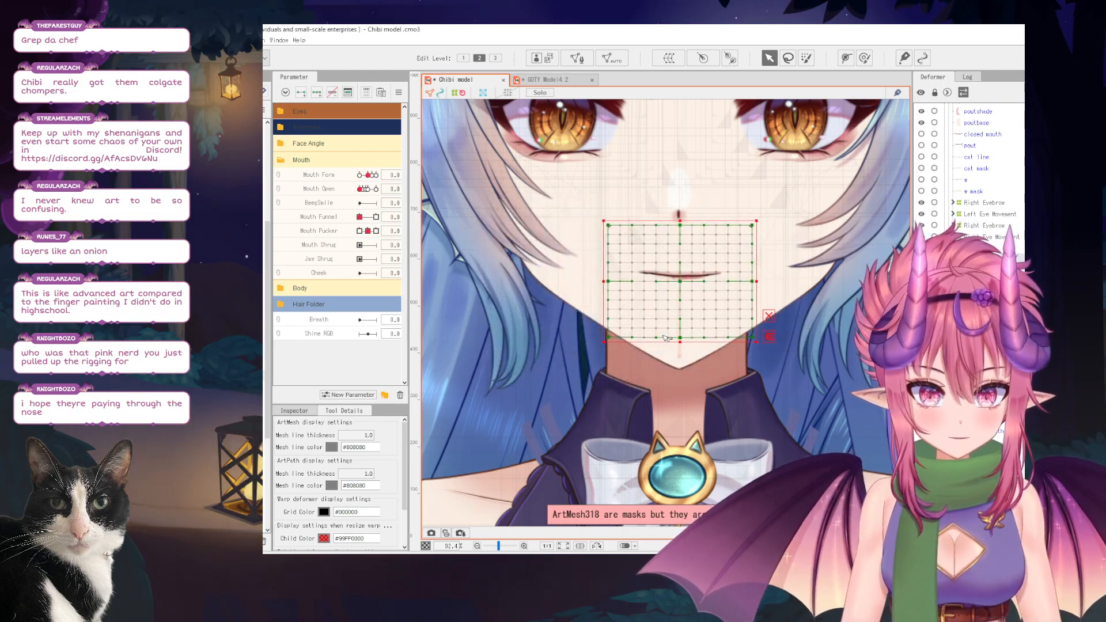
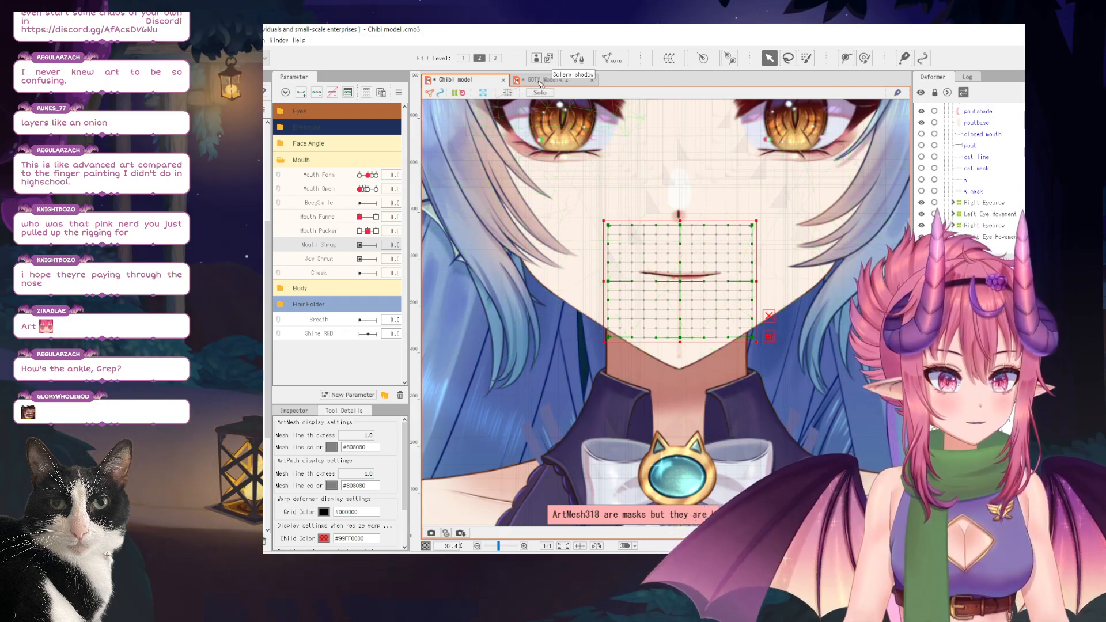
Examine how the iris mesh and the nested warp deformers around the Chibi model's eye are sized and layered.
{"action": "scroll", "coordinate": [639, 250], "scroll_direction": "down", "scroll_amount": 6}
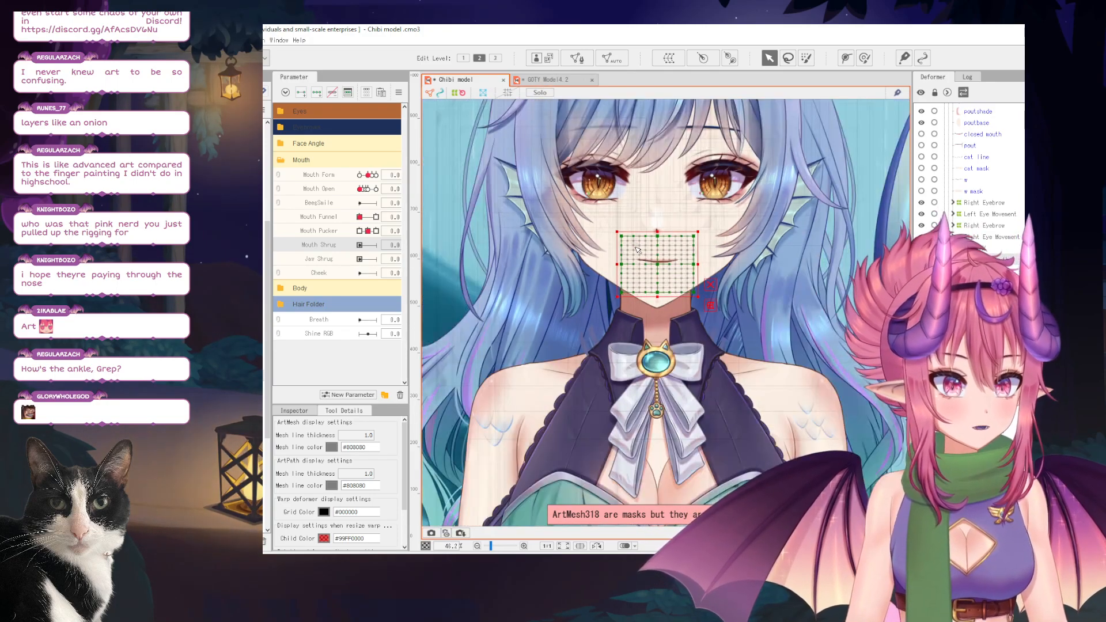
{"action": "scroll", "coordinate": [616, 202], "scroll_direction": "up", "scroll_amount": 7}
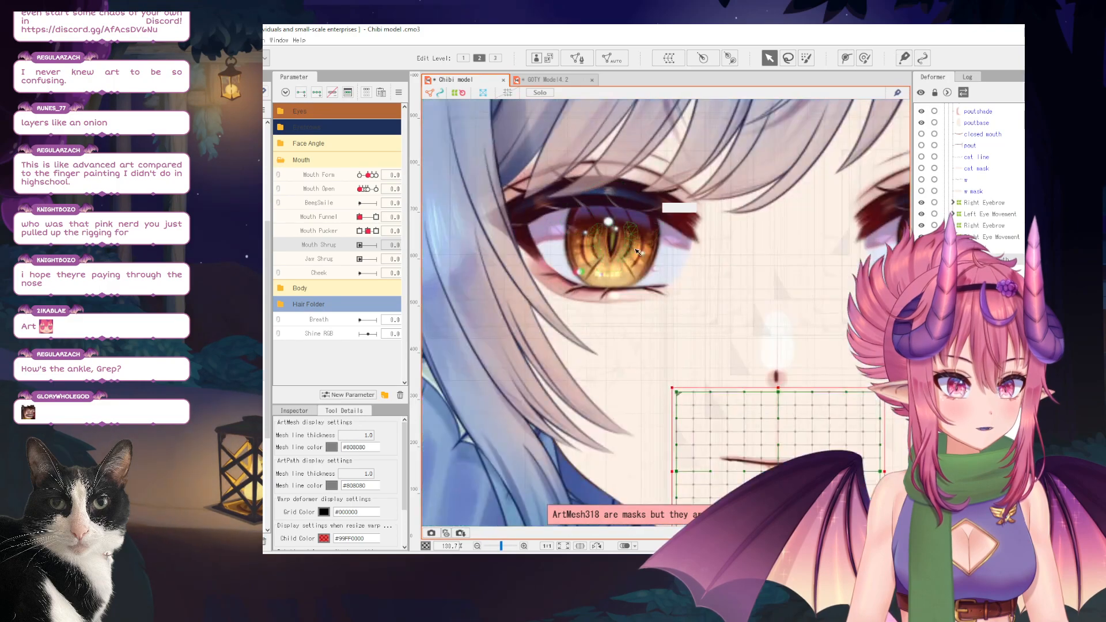
{"action": "left_click", "coordinate": [737, 284]}
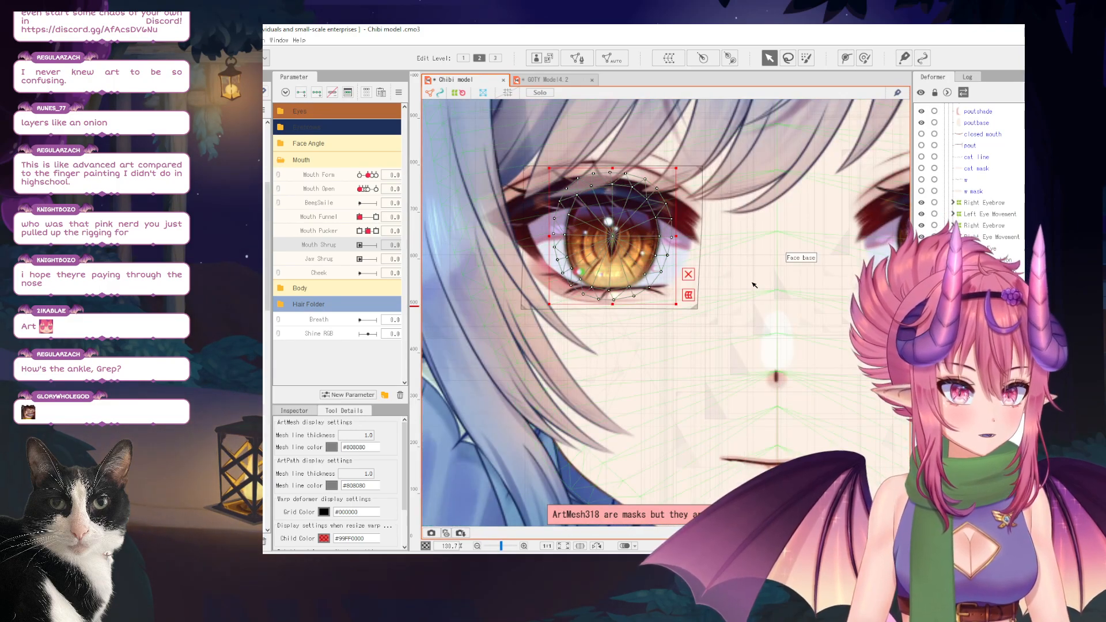
{"action": "left_click", "coordinate": [699, 311]}
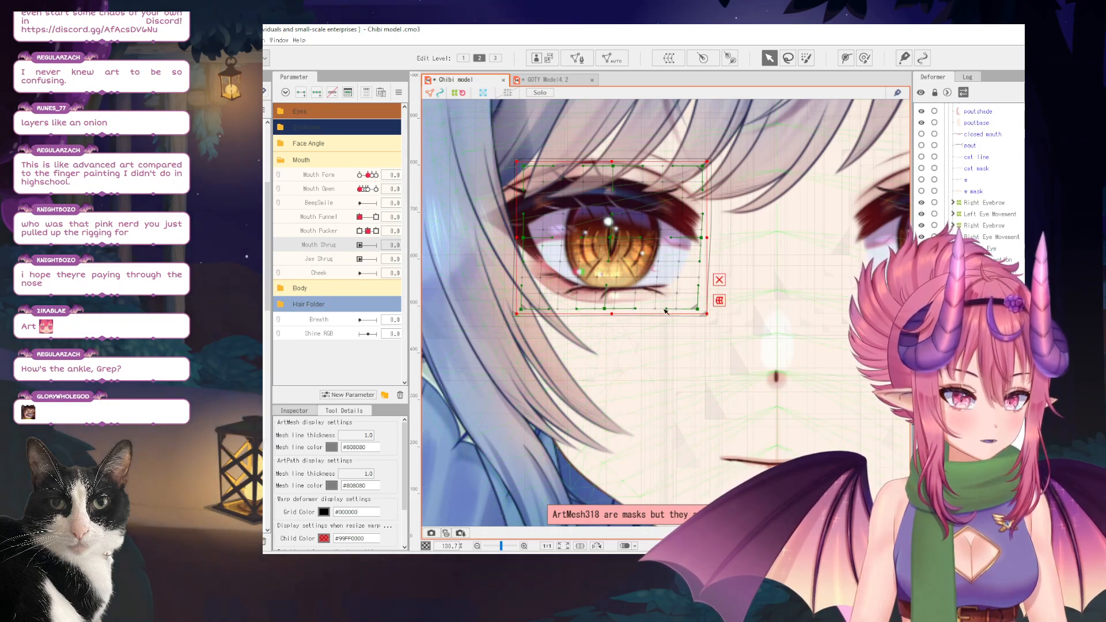
{"action": "left_click_drag", "start_coordinate": [697, 306], "coordinate": [726, 331]}
{"action": "key", "text": "ctrl+z"}
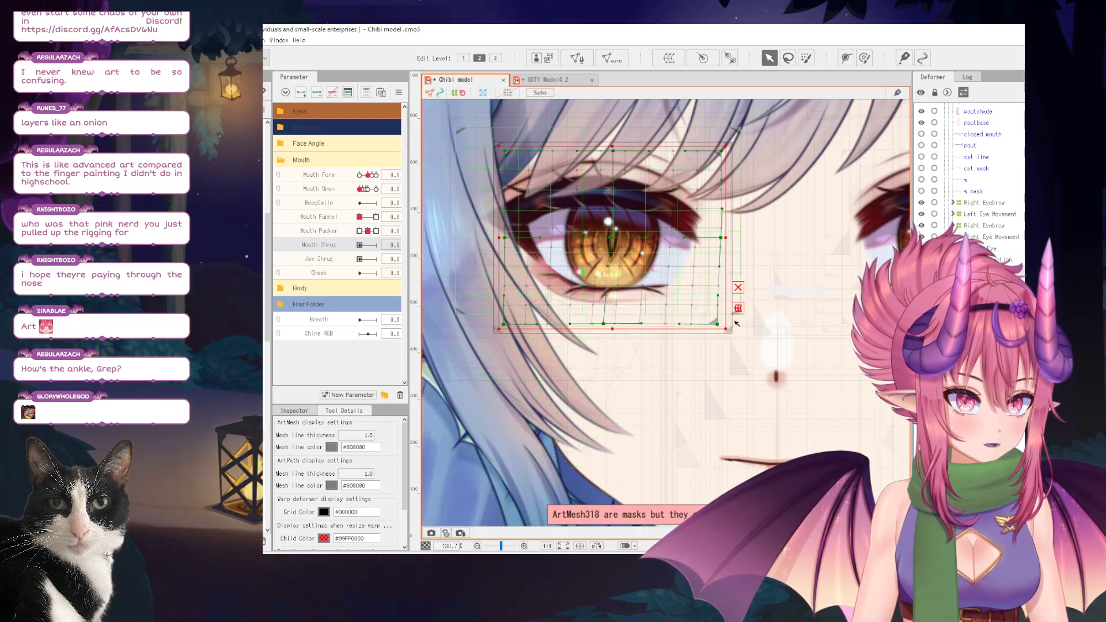
{"action": "left_click_drag", "start_coordinate": [608, 325], "coordinate": [613, 325]}
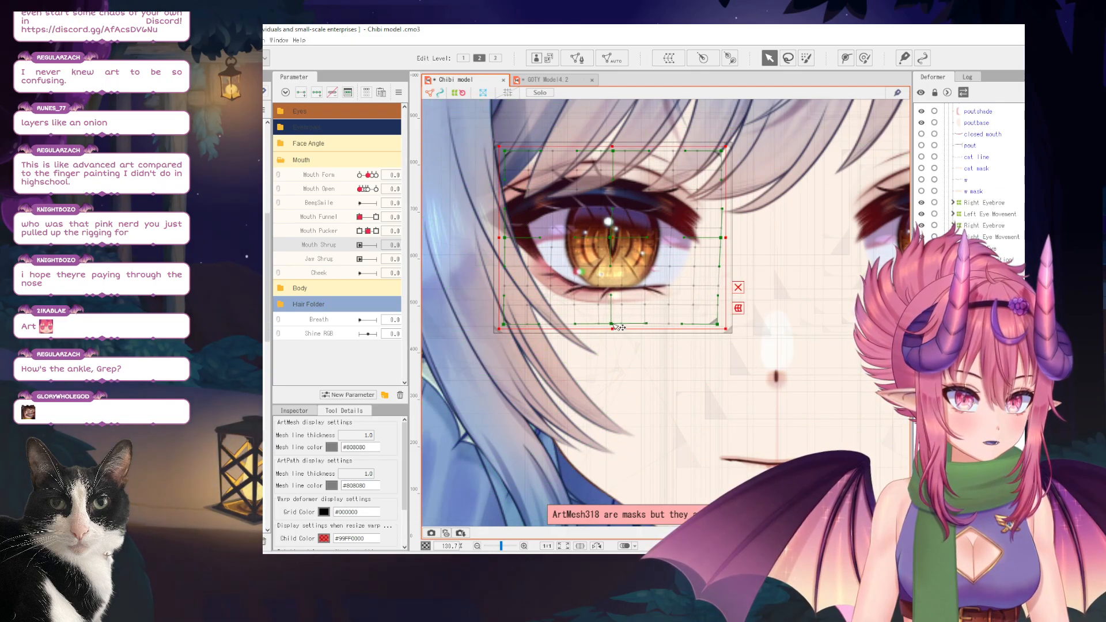
{"action": "left_click_drag", "start_coordinate": [720, 325], "coordinate": [725, 325]}
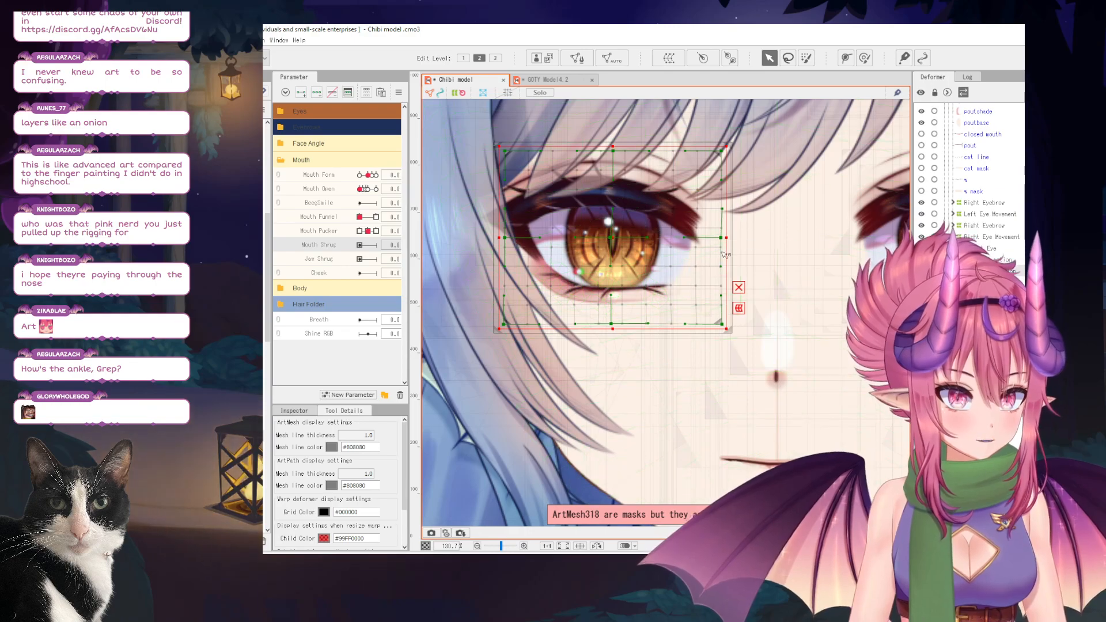
{"action": "left_click", "coordinate": [399, 92]}
{"action": "left_click", "coordinate": [398, 95]}
{"action": "left_click", "coordinate": [398, 95]}
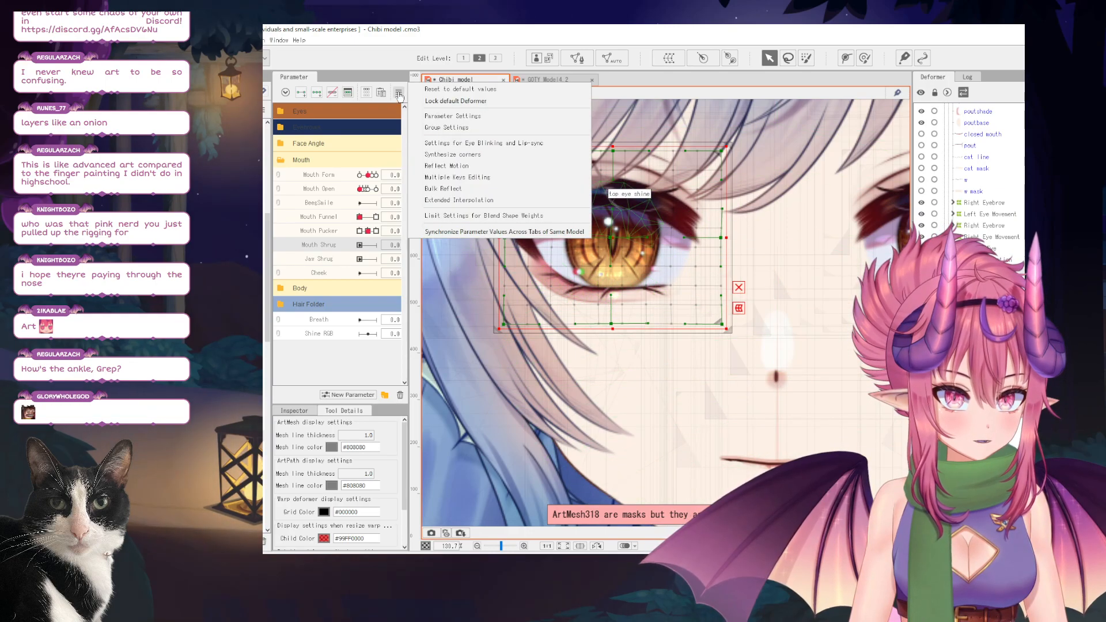
{"action": "left_click", "coordinate": [333, 244]}
Select the VBridgerMouth warp deformer around the Chibi model's mouth.
{"action": "scroll", "coordinate": [645, 305], "scroll_direction": "down", "scroll_amount": 3}
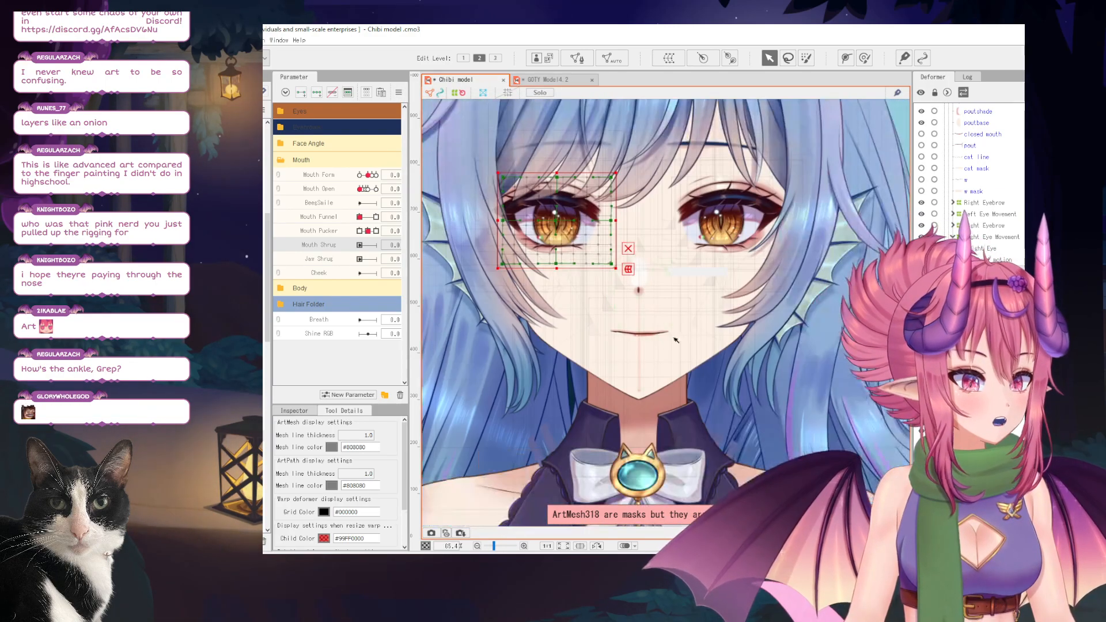
{"action": "left_click", "coordinate": [603, 339]}
{"action": "scroll", "coordinate": [604, 339], "scroll_direction": "up", "scroll_amount": 3}
{"action": "left_click", "coordinate": [634, 338]}
{"action": "left_click", "coordinate": [749, 367]}
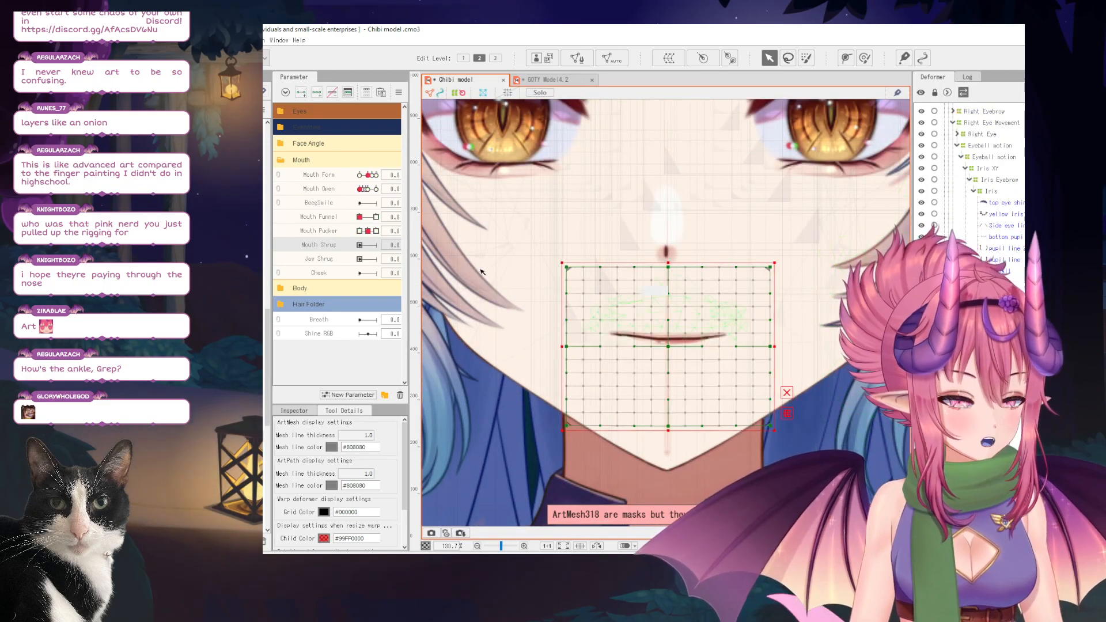
Check the MouthShrug parameter on the GOTY model's mouth and return to the Chibi model.
{"action": "left_click", "coordinate": [566, 78]}
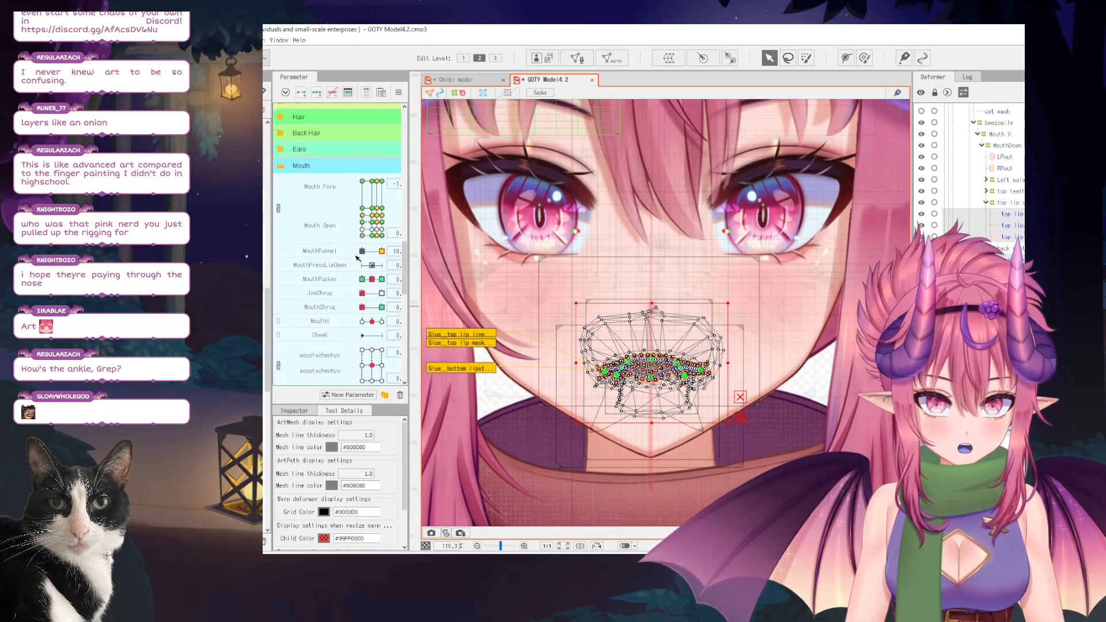
{"action": "left_click_drag", "start_coordinate": [362, 307], "coordinate": [332, 299]}
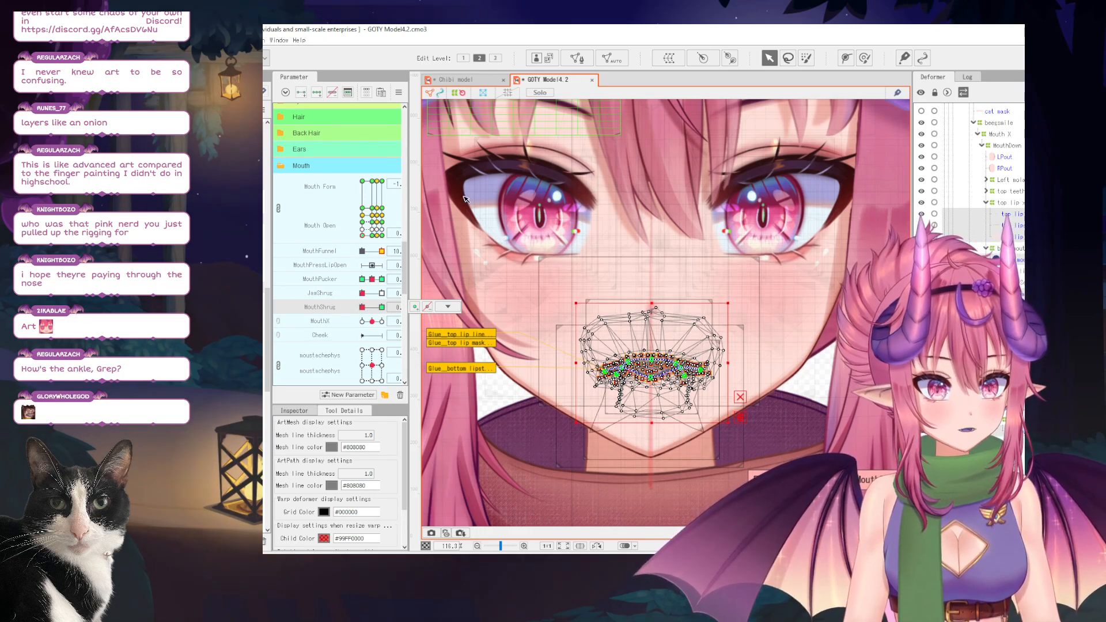
{"action": "left_click", "coordinate": [461, 79]}
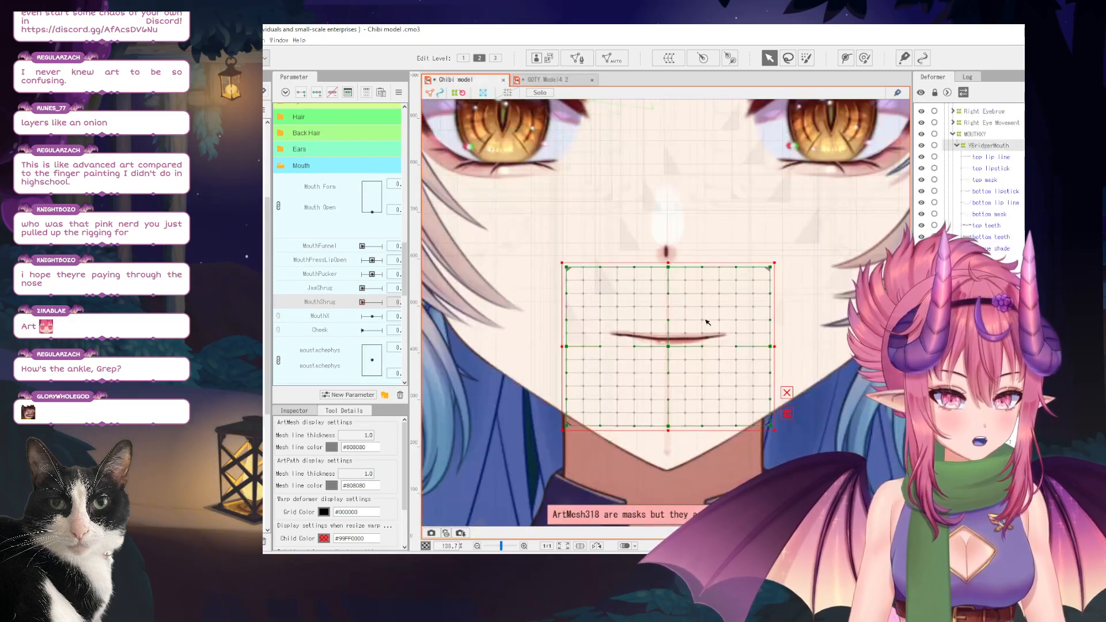
Key the VBridgerMouth warp deformer at Mouth Shrug 1.0 and move the whole deformer upward.
{"action": "left_click", "coordinate": [314, 247]}
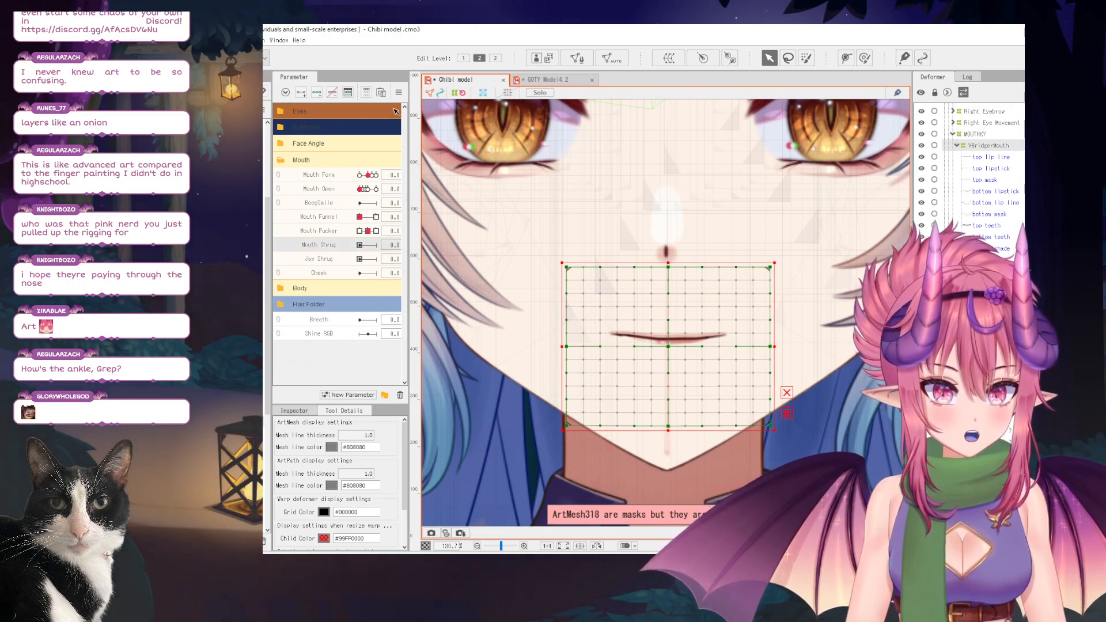
{"action": "left_click_drag", "start_coordinate": [359, 247], "coordinate": [376, 244]}
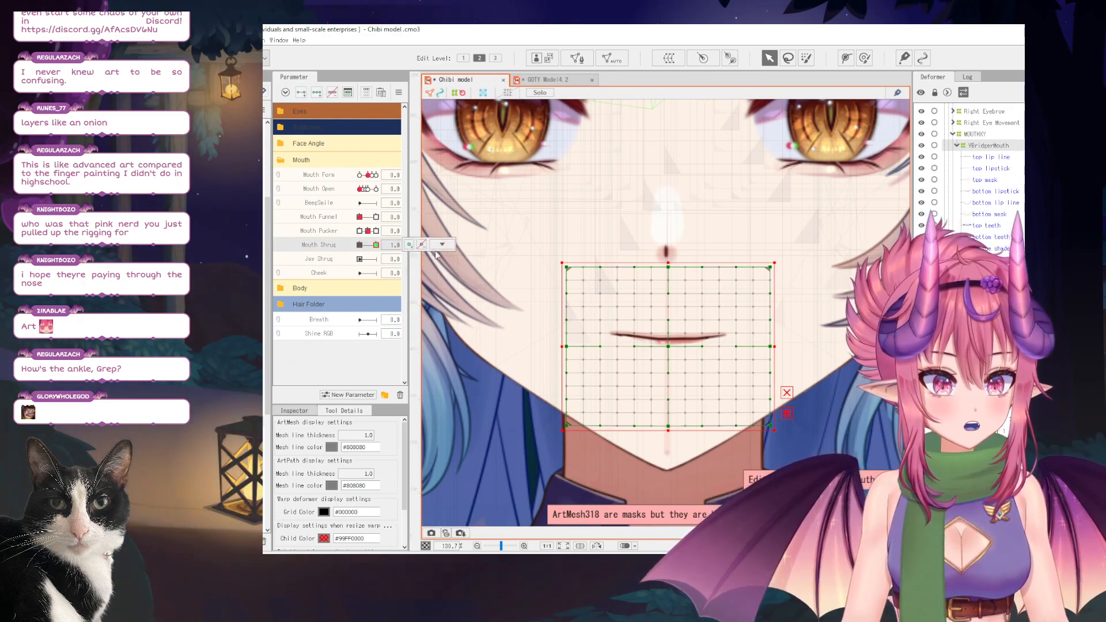
{"action": "left_click_drag", "start_coordinate": [666, 348], "coordinate": [666, 335]}
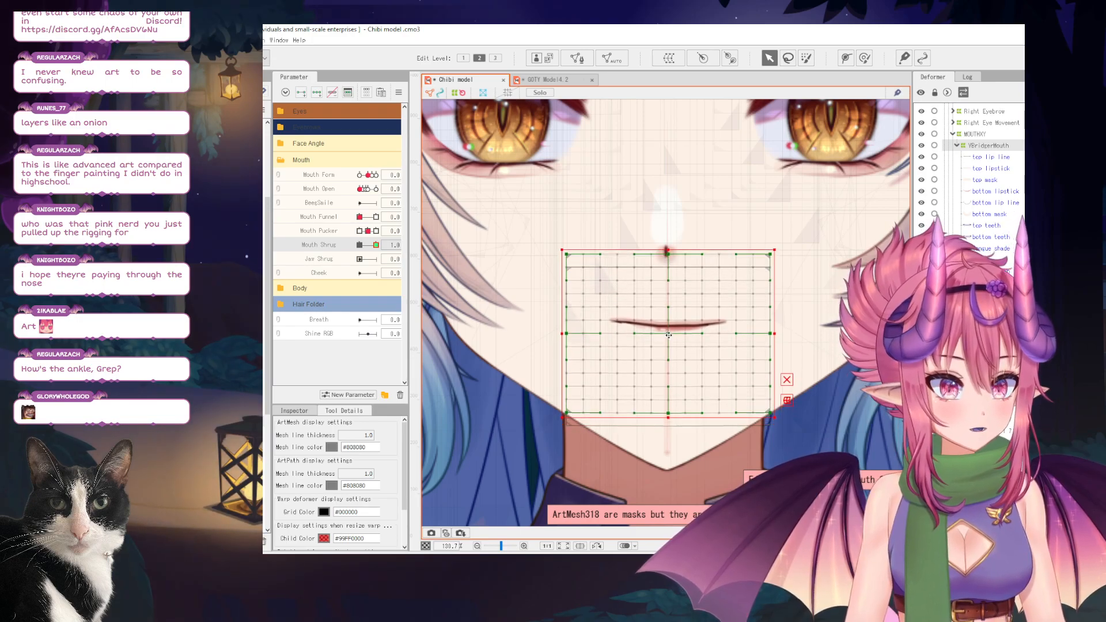
Bow the centre of the VBridgerMouth deformer upward with the Deform Brush at Mouth Shrug 1.0, then nudge the whole deformer slightly down.
{"action": "left_click", "coordinate": [864, 58]}
{"action": "left_click_drag", "start_coordinate": [674, 324], "coordinate": [671, 311]}
{"action": "mouse_move", "coordinate": [376, 245]}
{"action": "left_mouse_down"}
{"action": "mouse_move", "coordinate": [355, 245]}
{"action": "mouse_move", "coordinate": [383, 244]}
{"action": "left_mouse_up"}
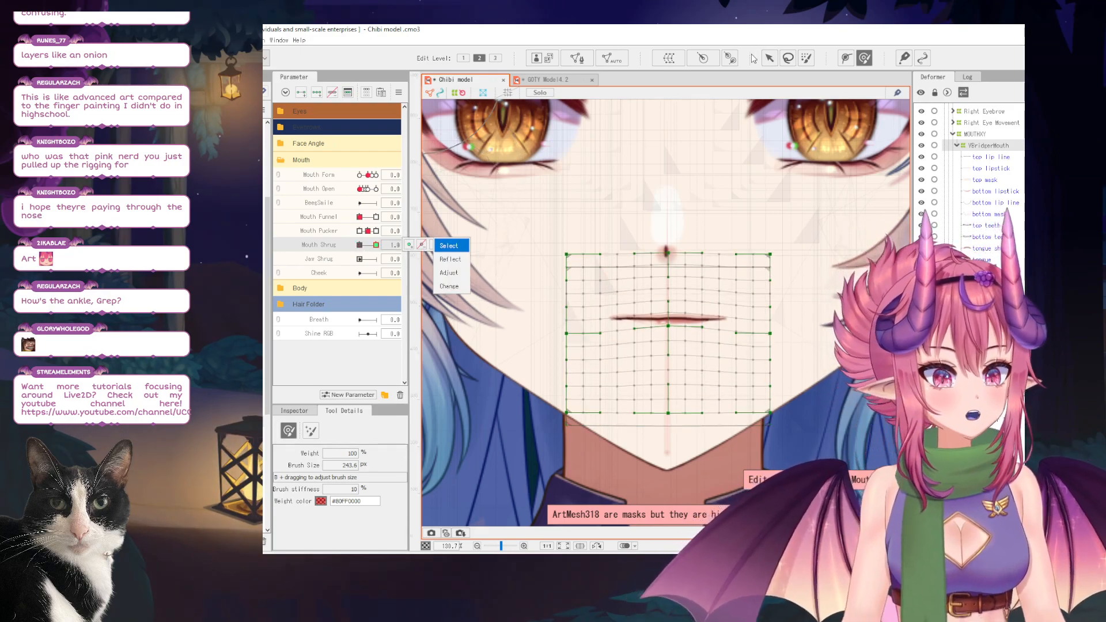
{"action": "left_click", "coordinate": [769, 57]}
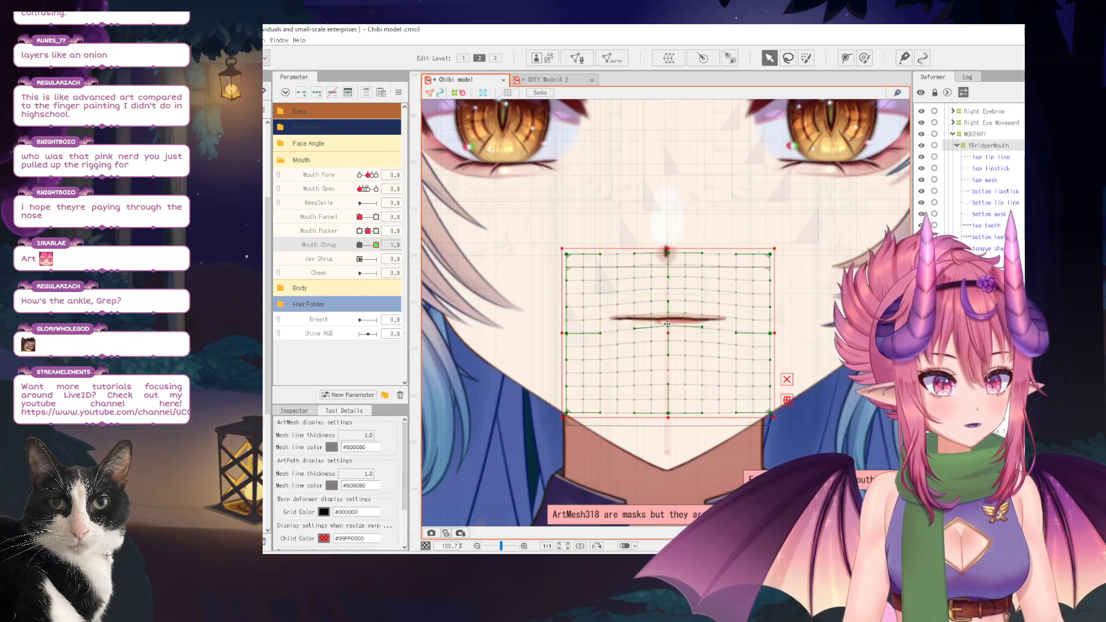
{"action": "left_click_drag", "start_coordinate": [666, 330], "coordinate": [666, 333]}
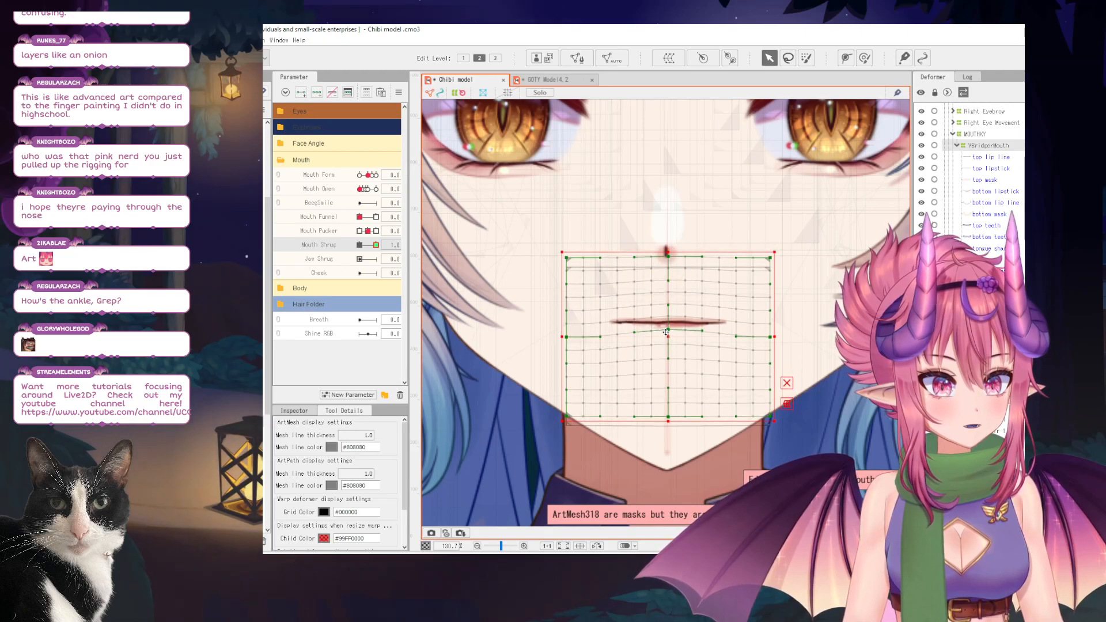
Create a parent warp deformer named "Nose Vbridger" for both nose lines, the nose shine and the nose shadow.
{"action": "left_click", "coordinate": [672, 233]}
{"action": "left_click", "coordinate": [985, 169]}
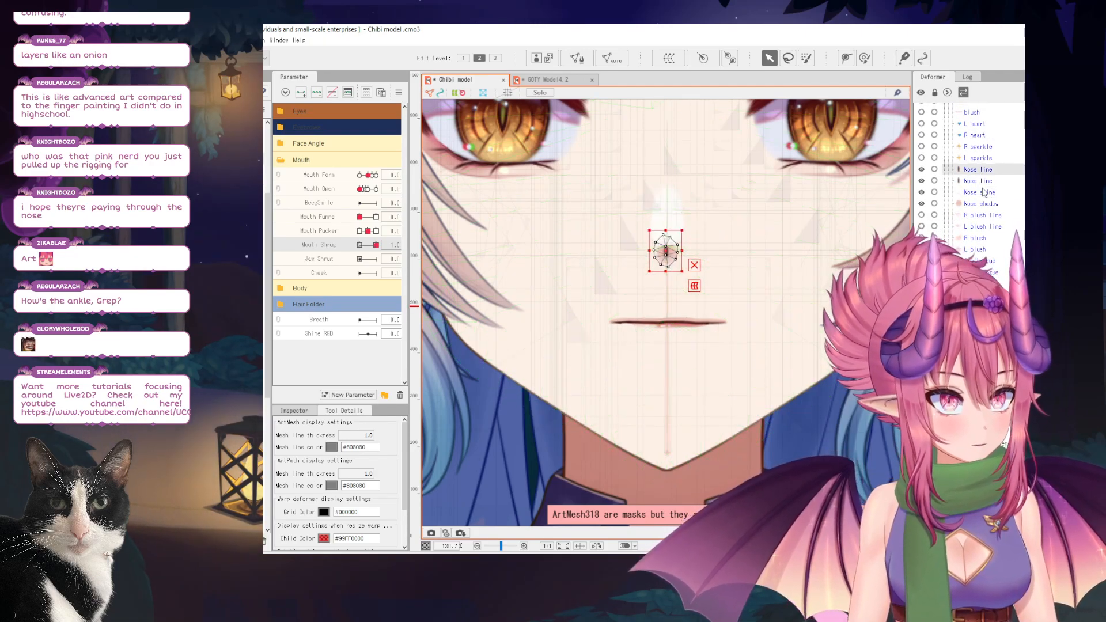
{"action": "left_click", "coordinate": [984, 181], "text": "ctrl"}
{"action": "left_click", "coordinate": [983, 192], "text": "ctrl"}
{"action": "left_click", "coordinate": [982, 204], "text": "ctrl"}
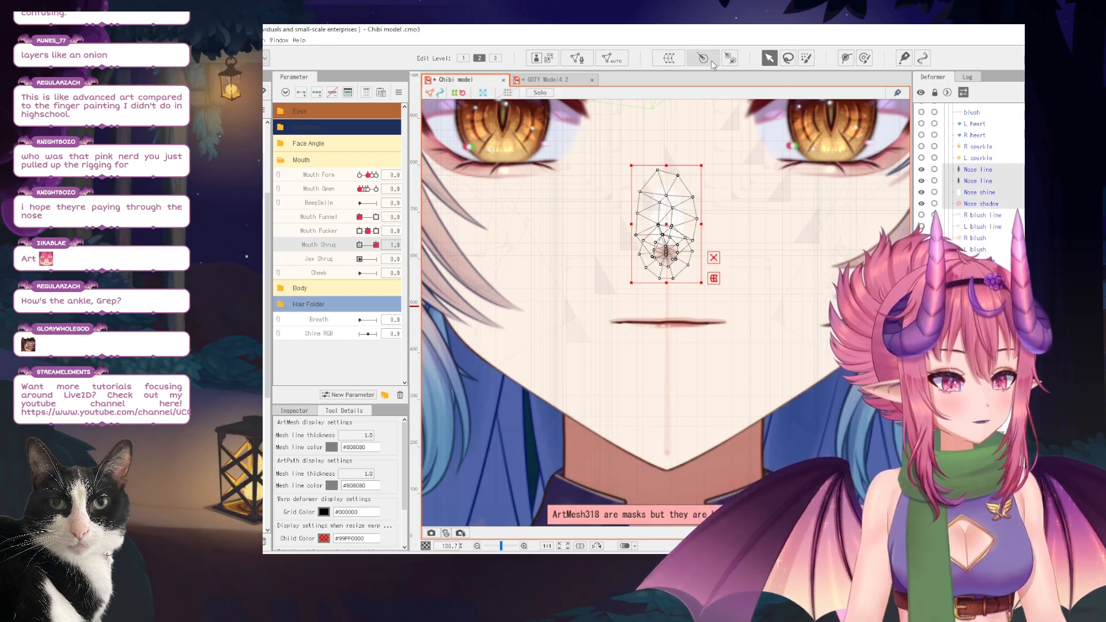
{"action": "left_click", "coordinate": [668, 57]}
{"action": "double_click", "coordinate": [624, 246]}
{"action": "left_click", "coordinate": [624, 247]}
{"action": "left_click", "coordinate": [624, 246]}
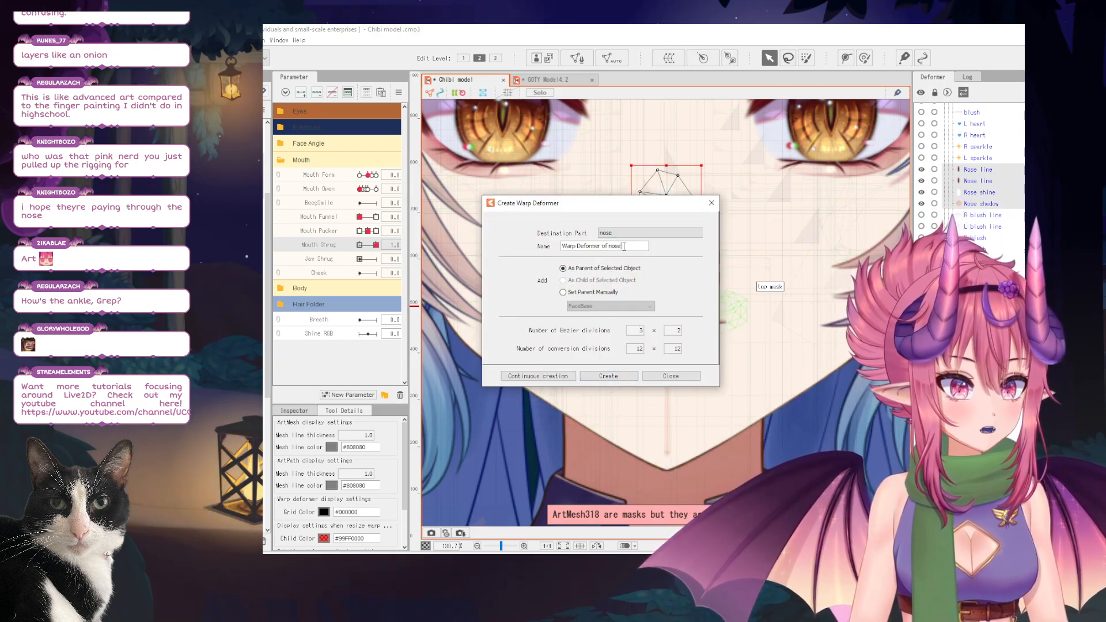
{"action": "left_click_drag", "start_coordinate": [637, 248], "coordinate": [543, 242]}
{"action": "type", "text": "Nose"}
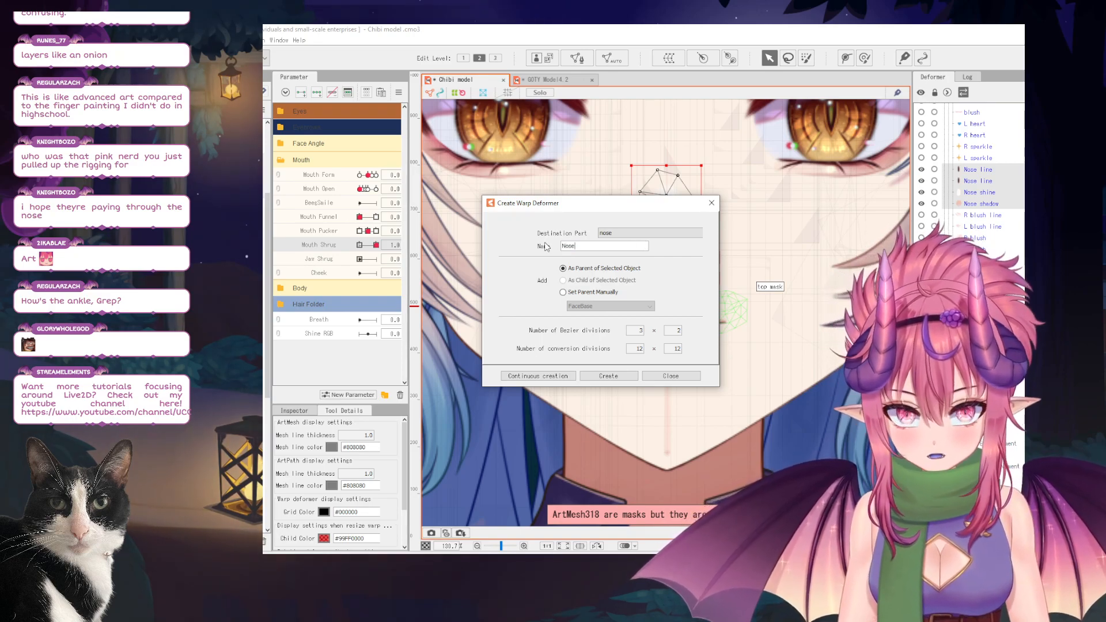
{"action": "type", "text": " Vbridger"}
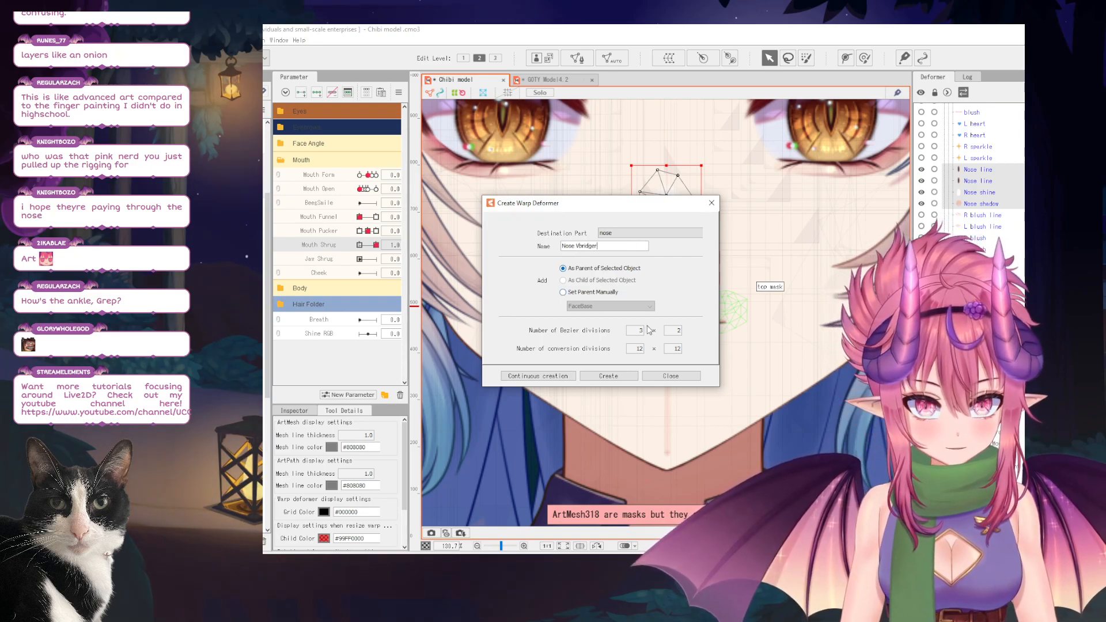
{"action": "left_click", "coordinate": [609, 376]}
Key the Nose Vbridger deformer on Mouth Shrug and push the nose upward with the Deform Brush at 1.0.
{"action": "left_click", "coordinate": [864, 58]}
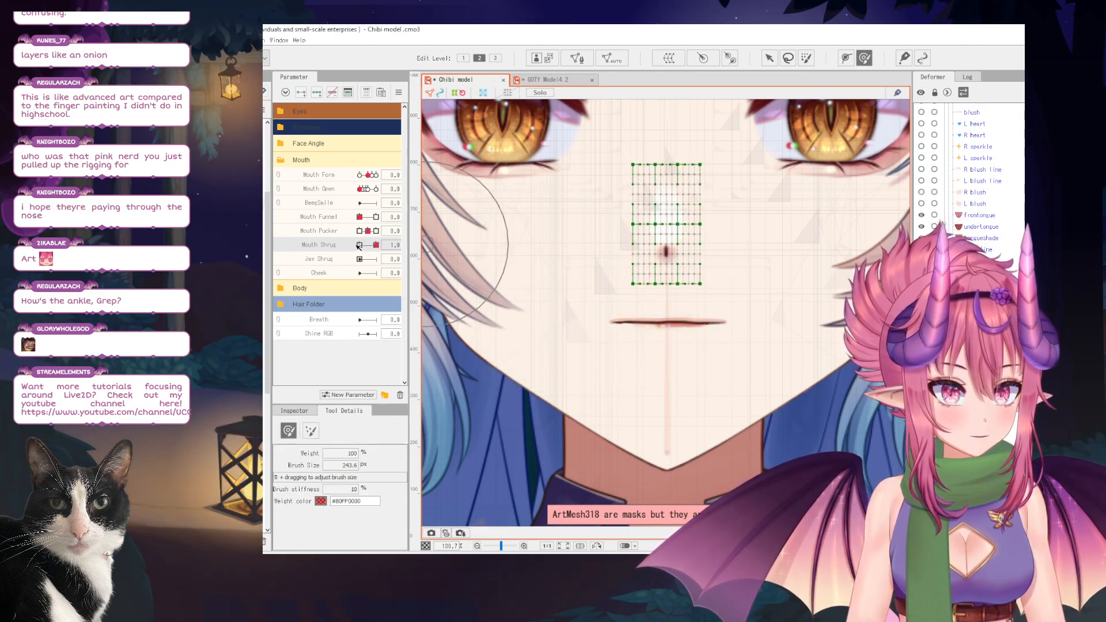
{"action": "mouse_move", "coordinate": [406, 251]}
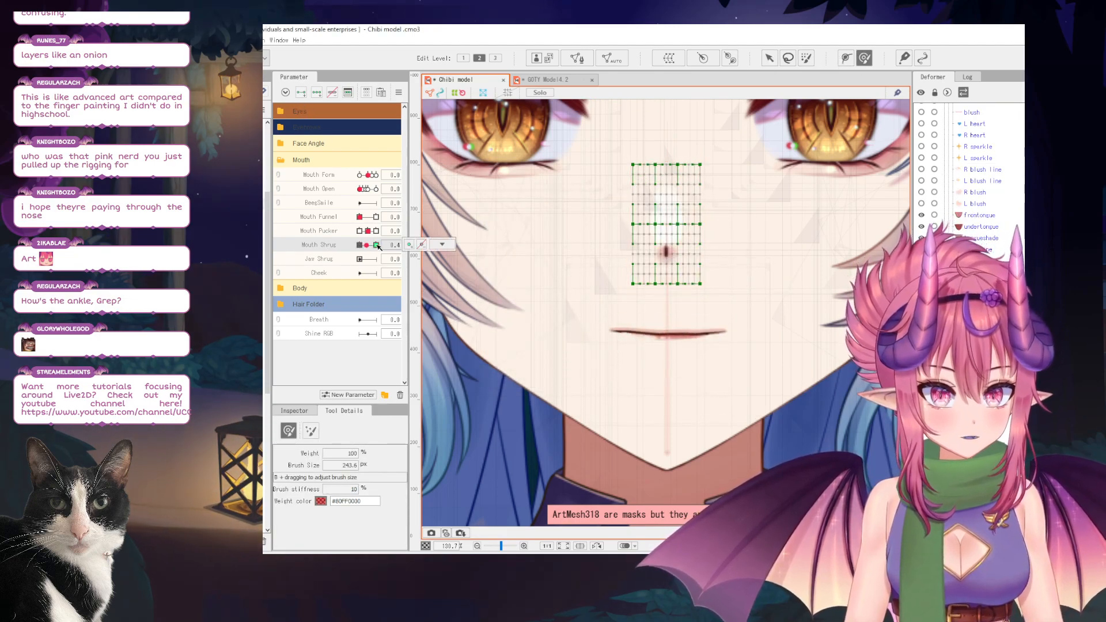
{"action": "left_click_drag", "start_coordinate": [665, 248], "coordinate": [667, 233]}
{"action": "mouse_move", "coordinate": [375, 244]}
{"action": "left_mouse_down"}
{"action": "mouse_move", "coordinate": [345, 246]}
{"action": "mouse_move", "coordinate": [376, 245]}
{"action": "left_mouse_up"}
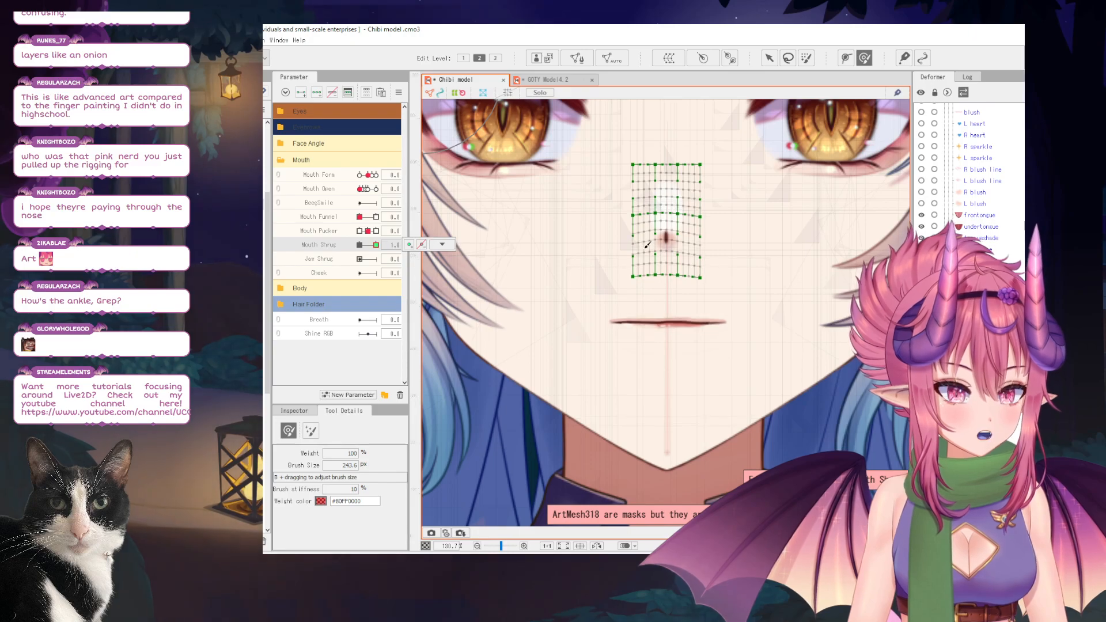
{"action": "left_click_drag", "start_coordinate": [670, 239], "coordinate": [671, 242]}
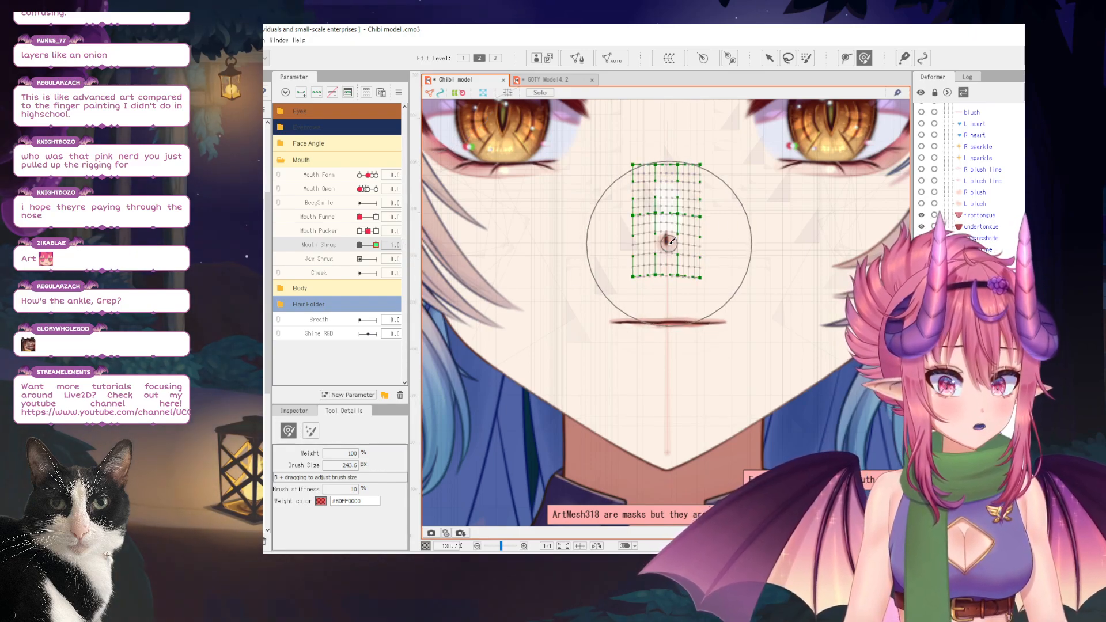
{"action": "left_click", "coordinate": [660, 241]}
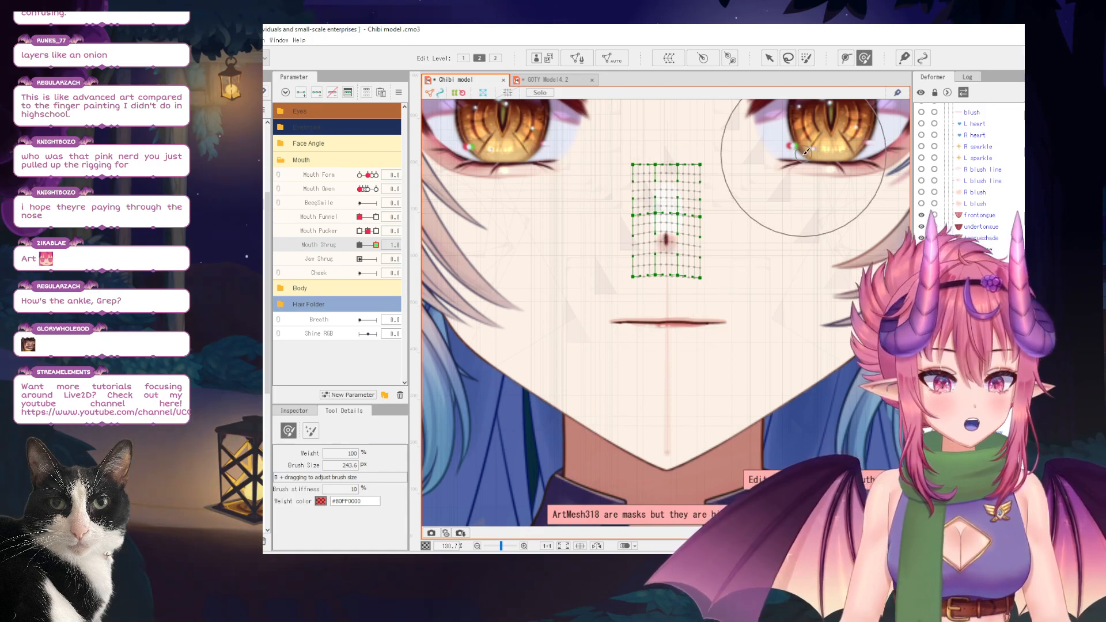
{"action": "left_click_drag", "start_coordinate": [670, 193], "coordinate": [684, 270]}
{"action": "scroll", "coordinate": [685, 269], "scroll_direction": "down", "scroll_amount": 3}
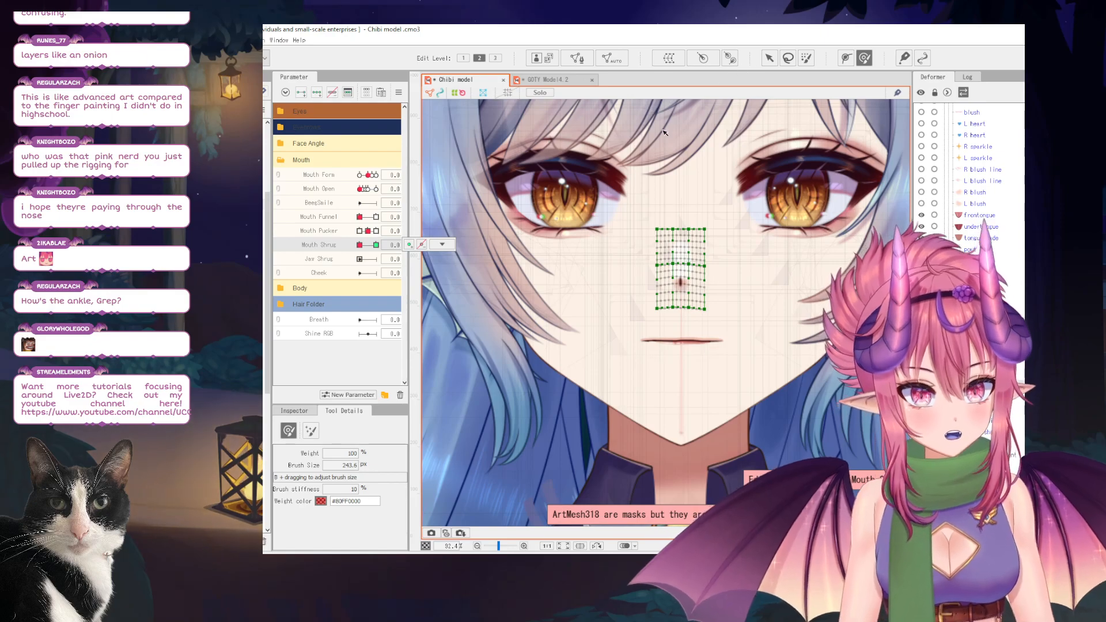
Create a parent warp deformer named "VBridger Eye" around the lower lid and eye parts of the character's right eye.
{"action": "left_click", "coordinate": [769, 58]}
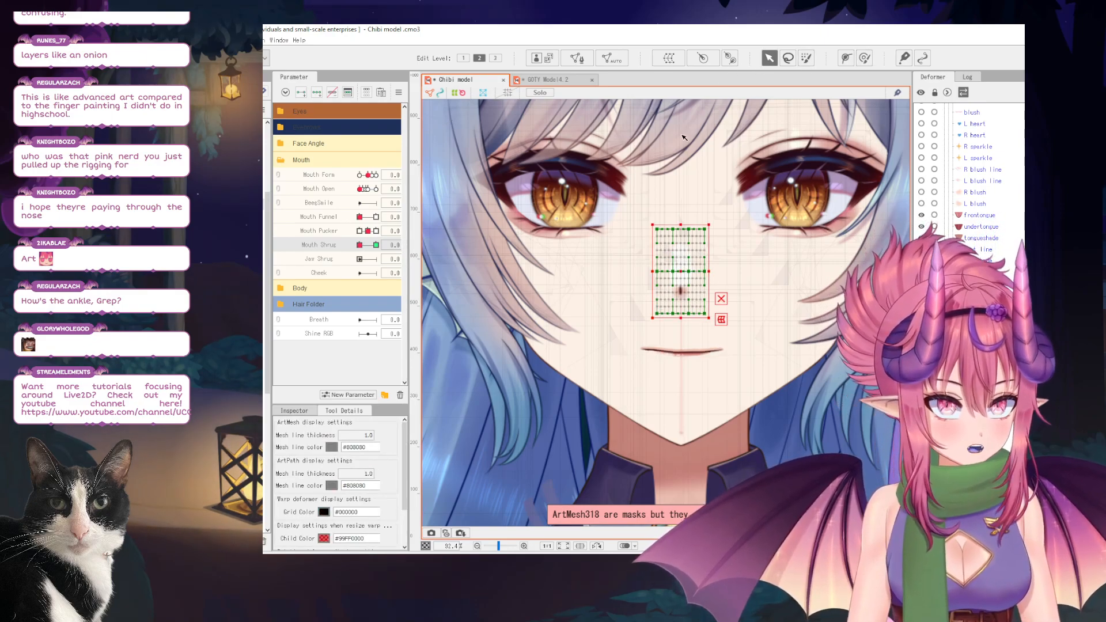
{"action": "left_click", "coordinate": [656, 224]}
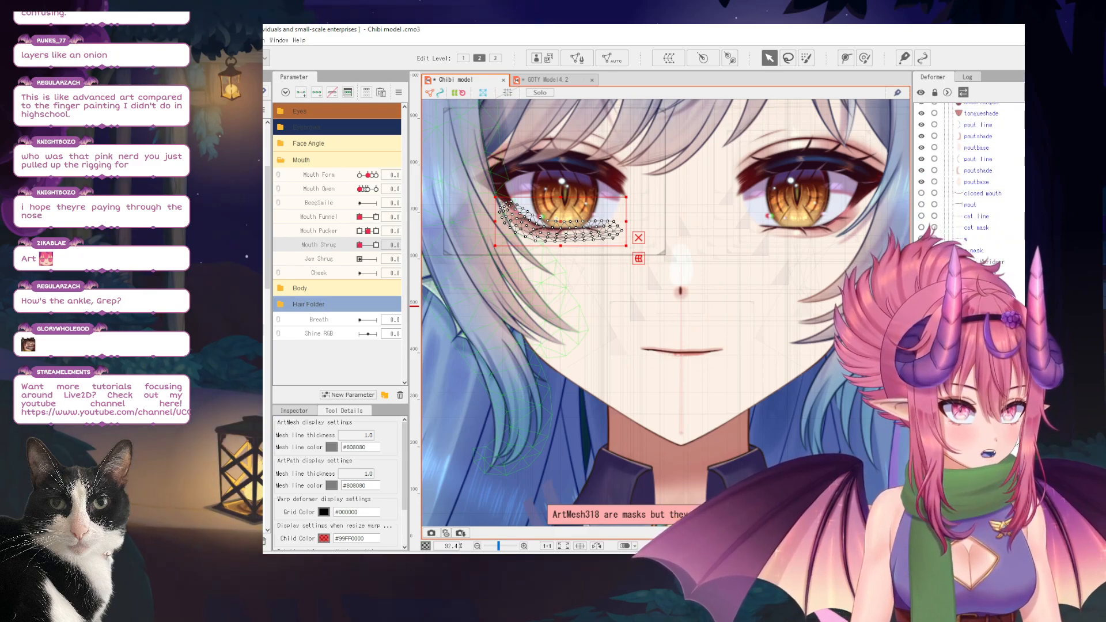
{"action": "left_click", "coordinate": [556, 231]}
{"action": "left_click", "coordinate": [556, 231], "text": "shift"}
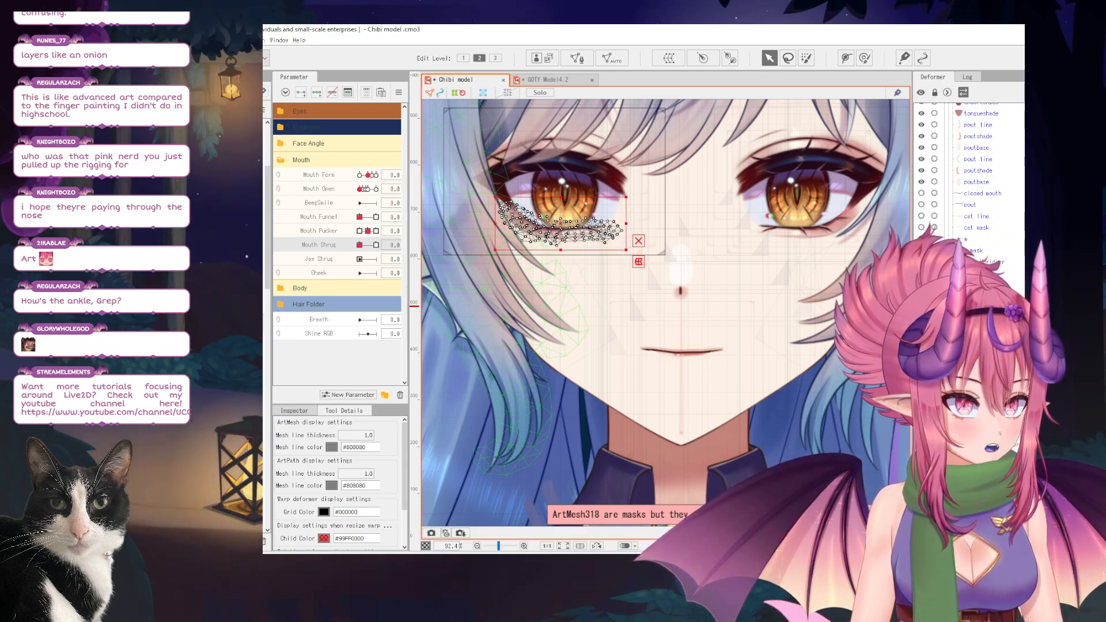
{"action": "left_click", "coordinate": [556, 230], "text": "shift"}
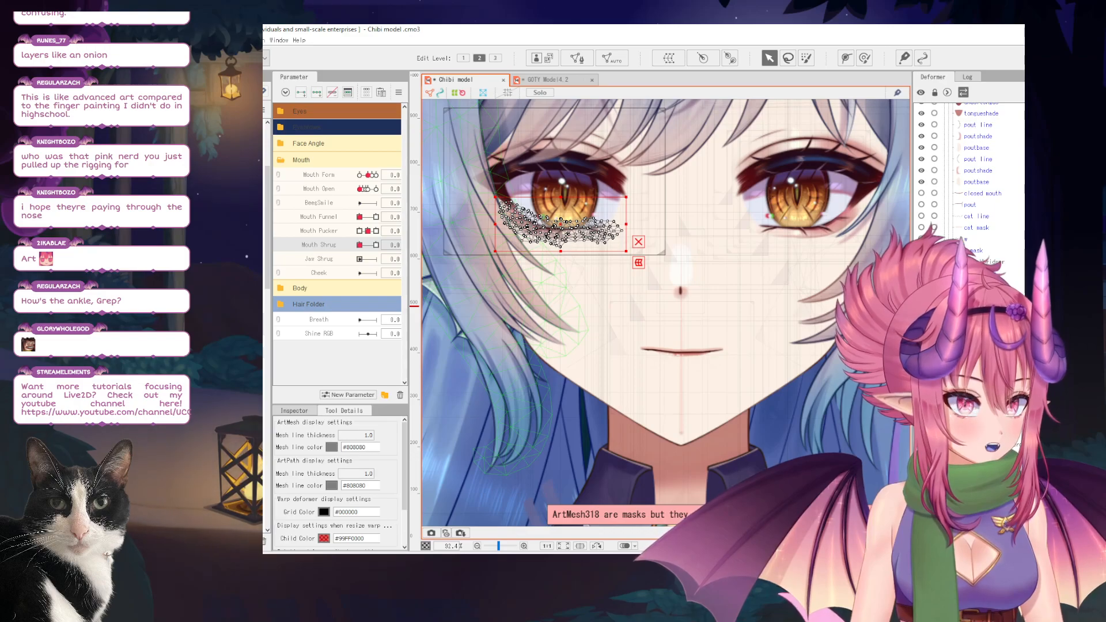
{"action": "left_click", "coordinate": [557, 230], "text": "shift"}
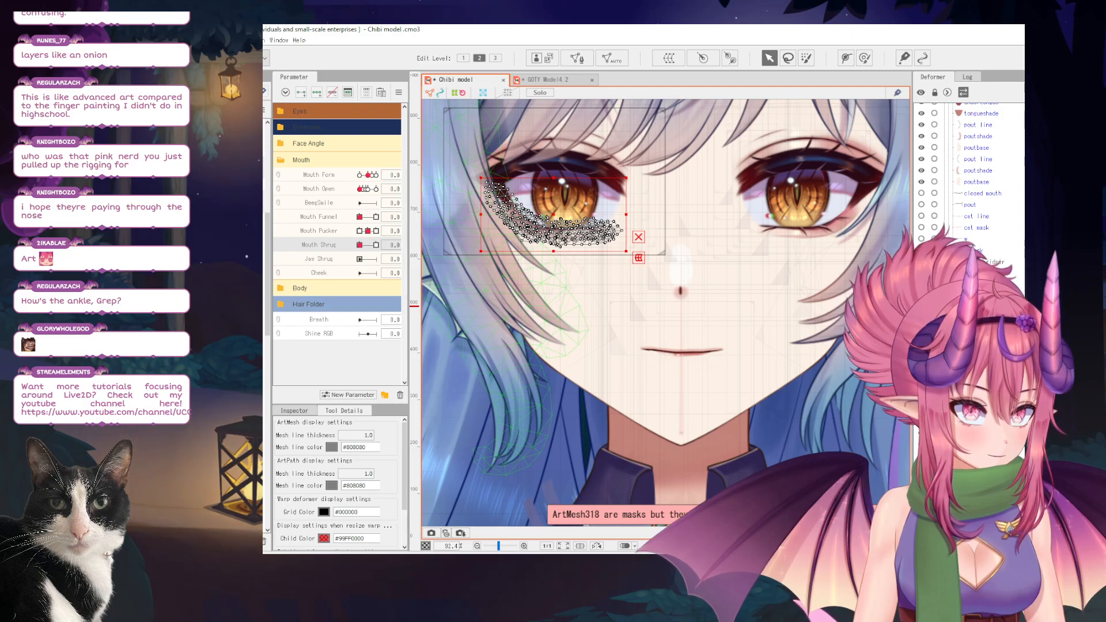
{"action": "left_click", "coordinate": [655, 180], "text": "shift"}
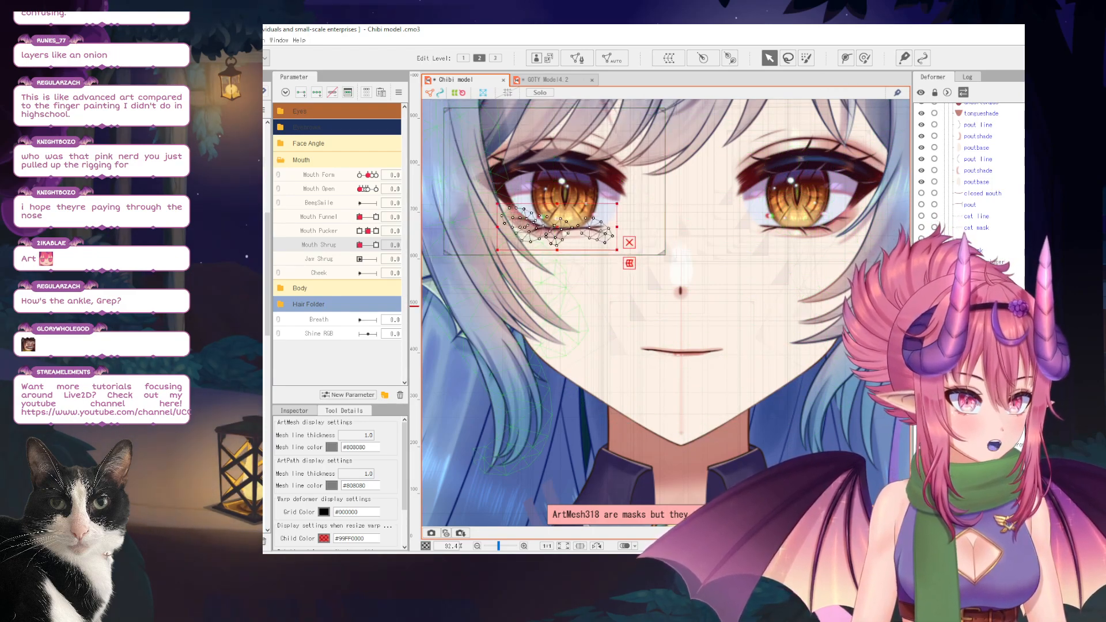
{"action": "left_click", "coordinate": [668, 58]}
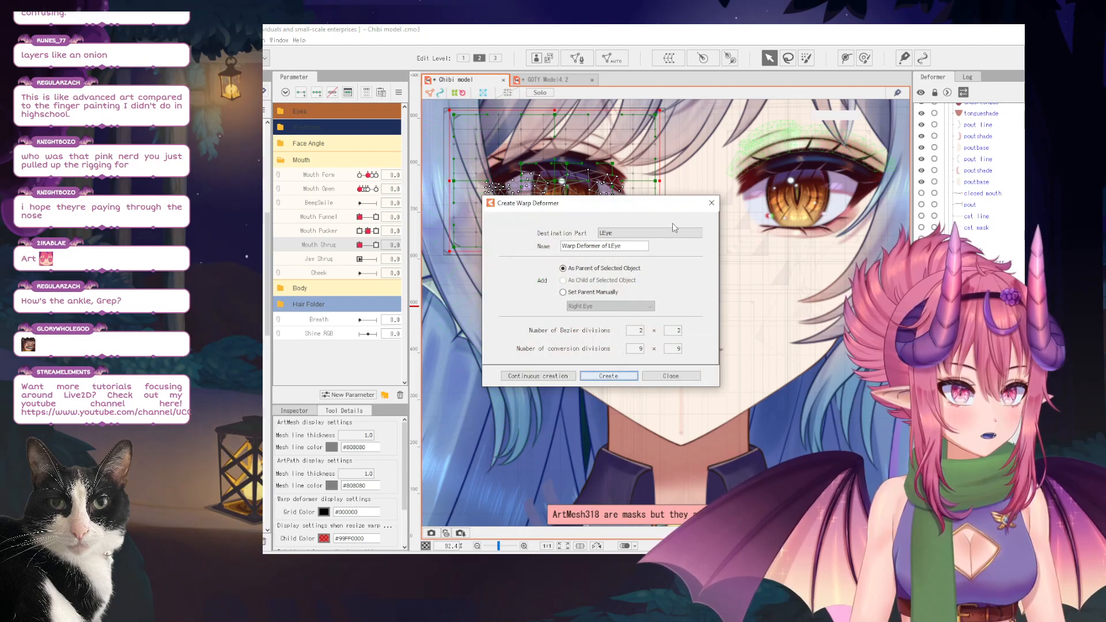
{"action": "key", "text": "ctrl+a"}
{"action": "type", "text": "V"}
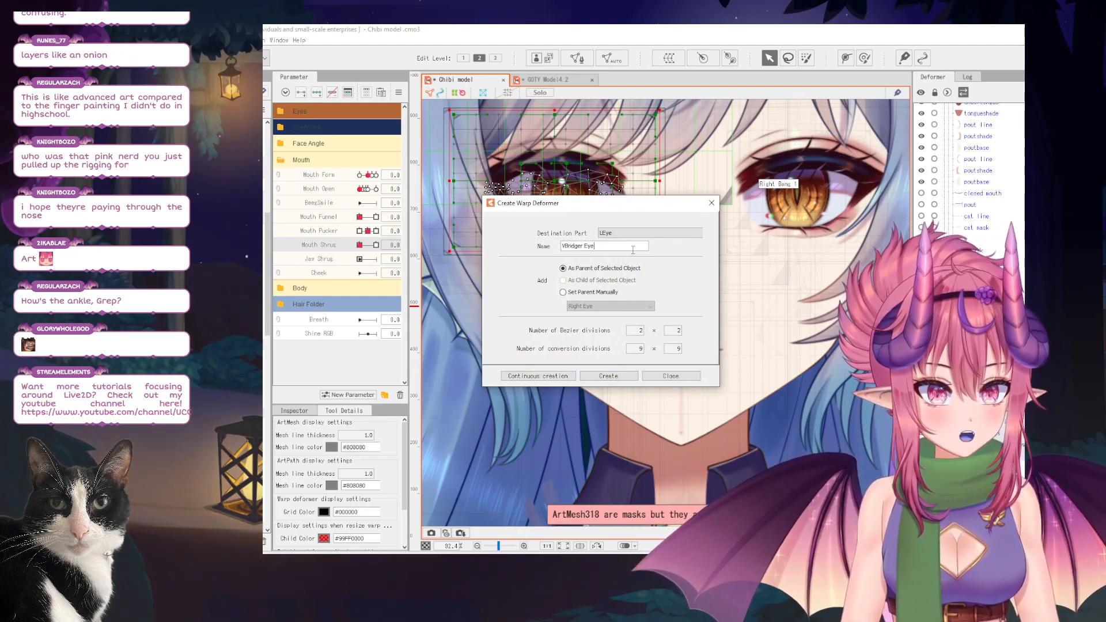
{"action": "left_click", "coordinate": [605, 373]}
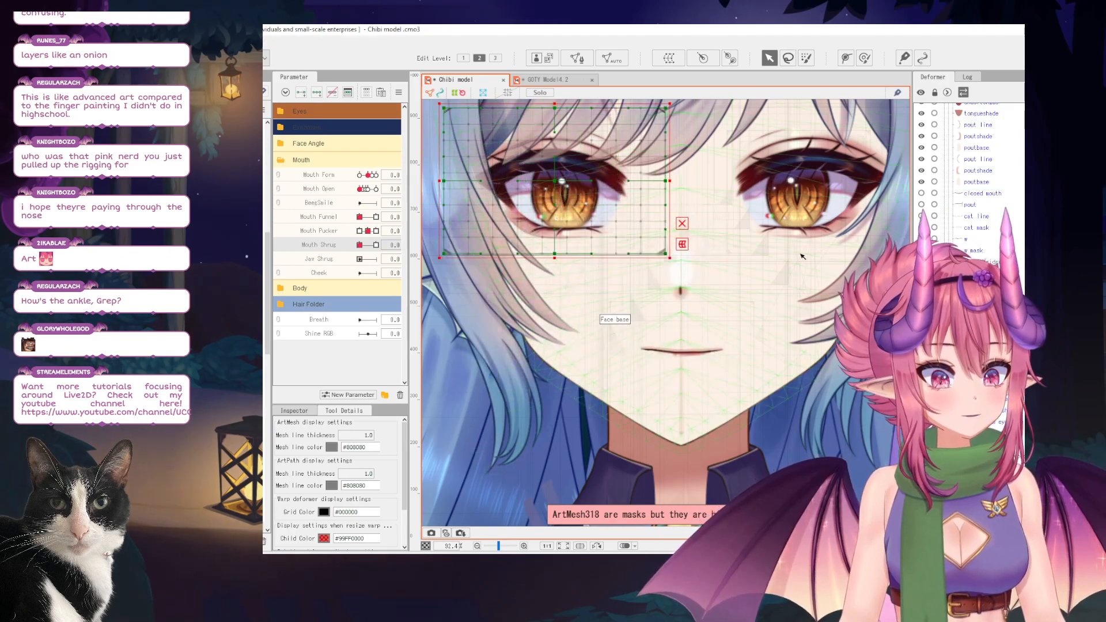
Create a parent warp deformer named "Vbridger Eye" around the matching parts of the character's left eye.
{"action": "left_click", "coordinate": [798, 164]}
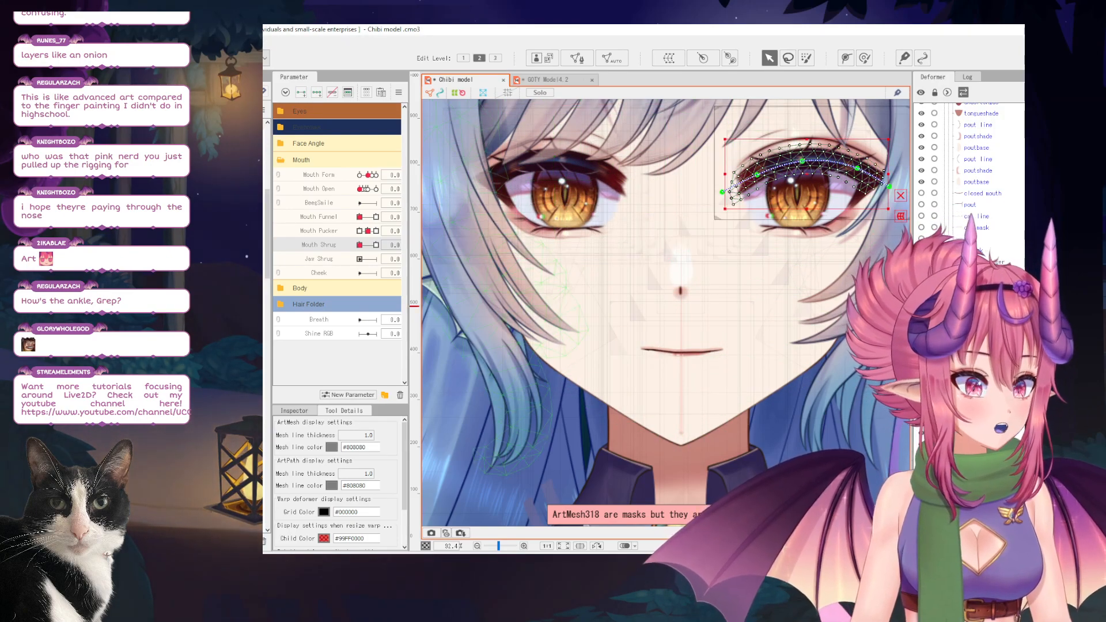
{"action": "left_click", "coordinate": [809, 180]}
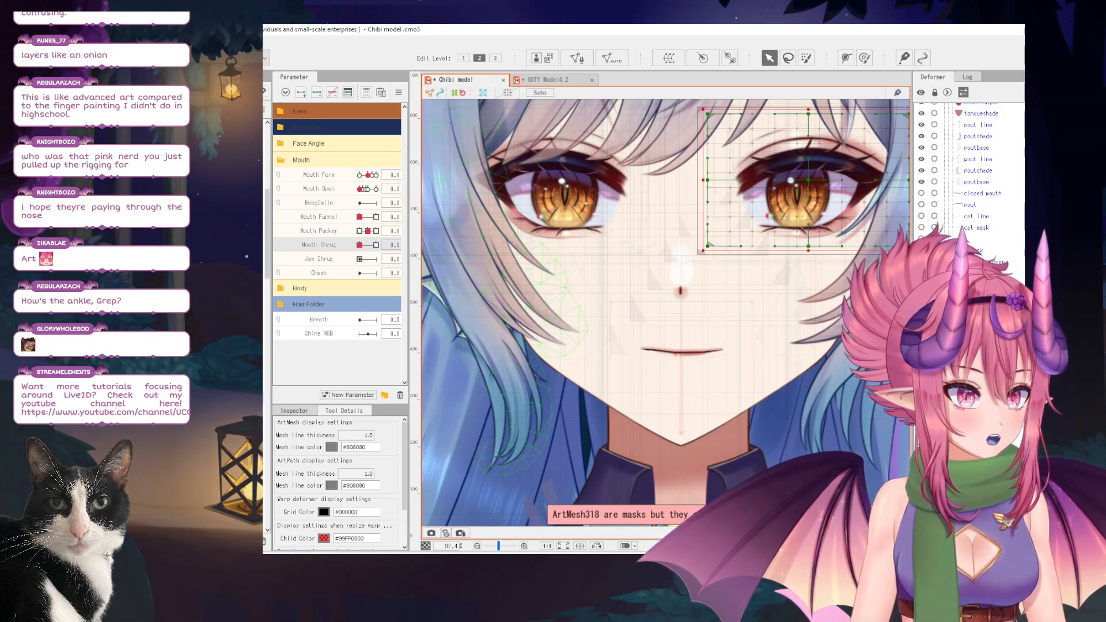
{"action": "left_click", "coordinate": [796, 197]}
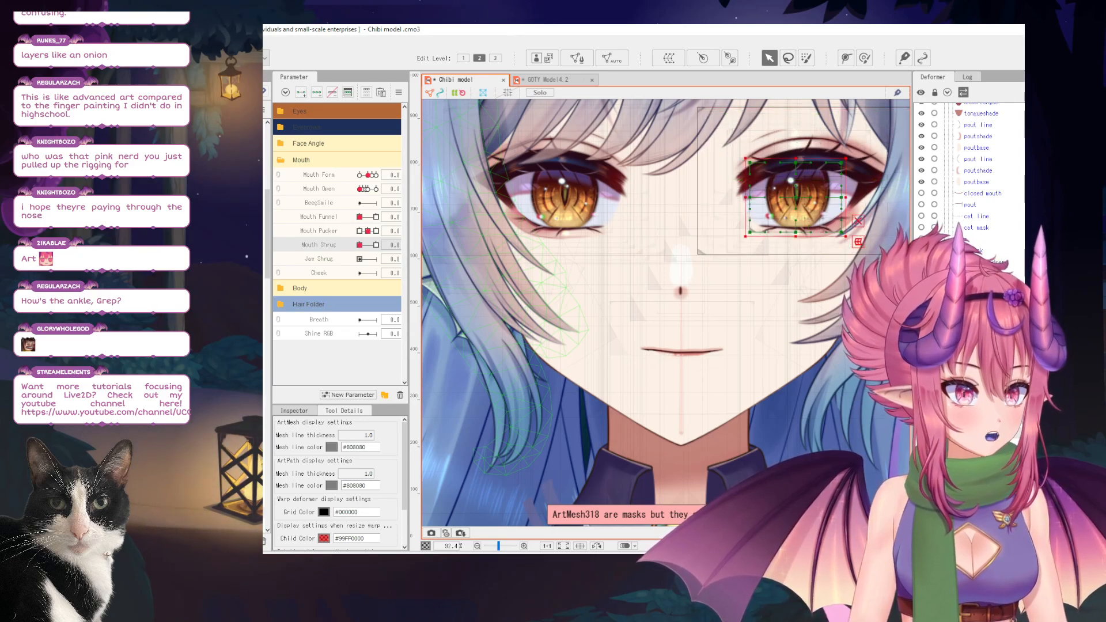
{"action": "left_click", "coordinate": [808, 228], "text": "shift"}
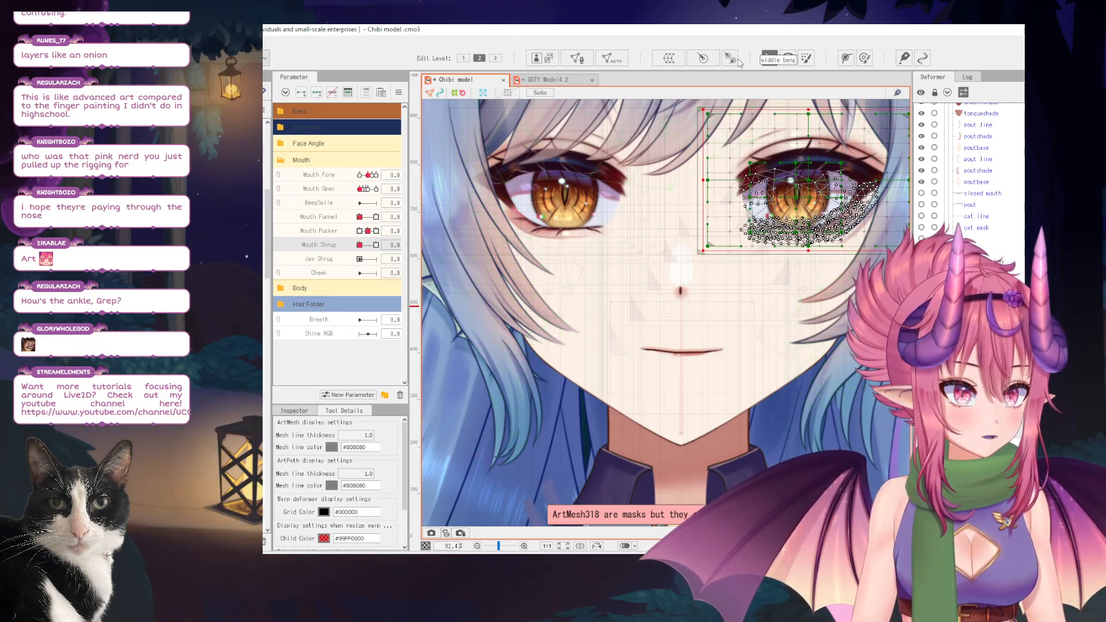
{"action": "left_click", "coordinate": [669, 57]}
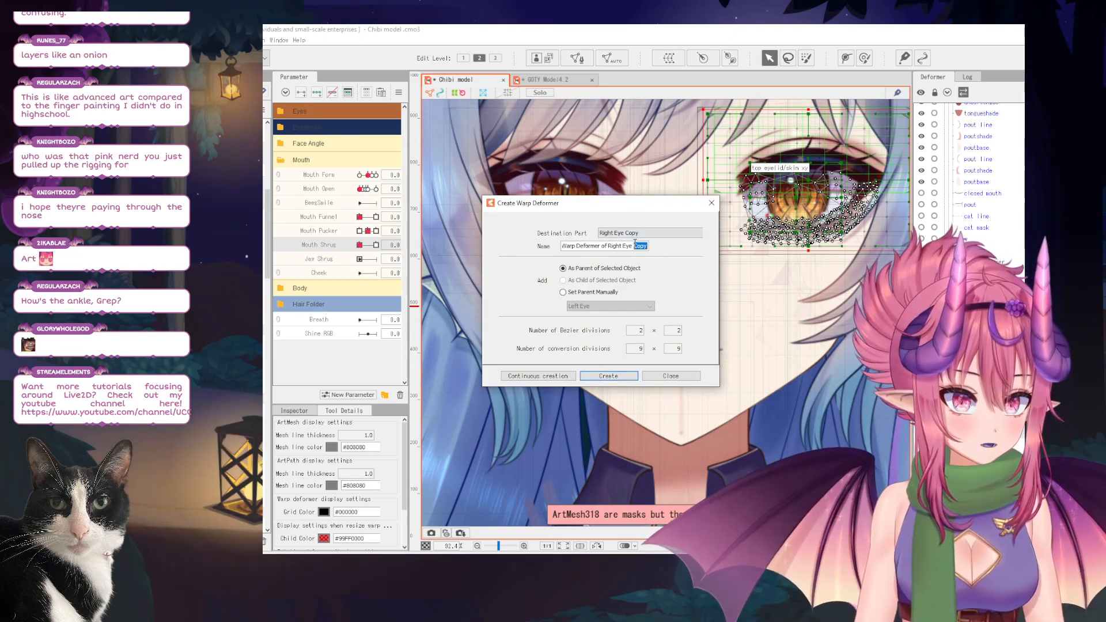
{"action": "triple_click", "coordinate": [644, 246]}
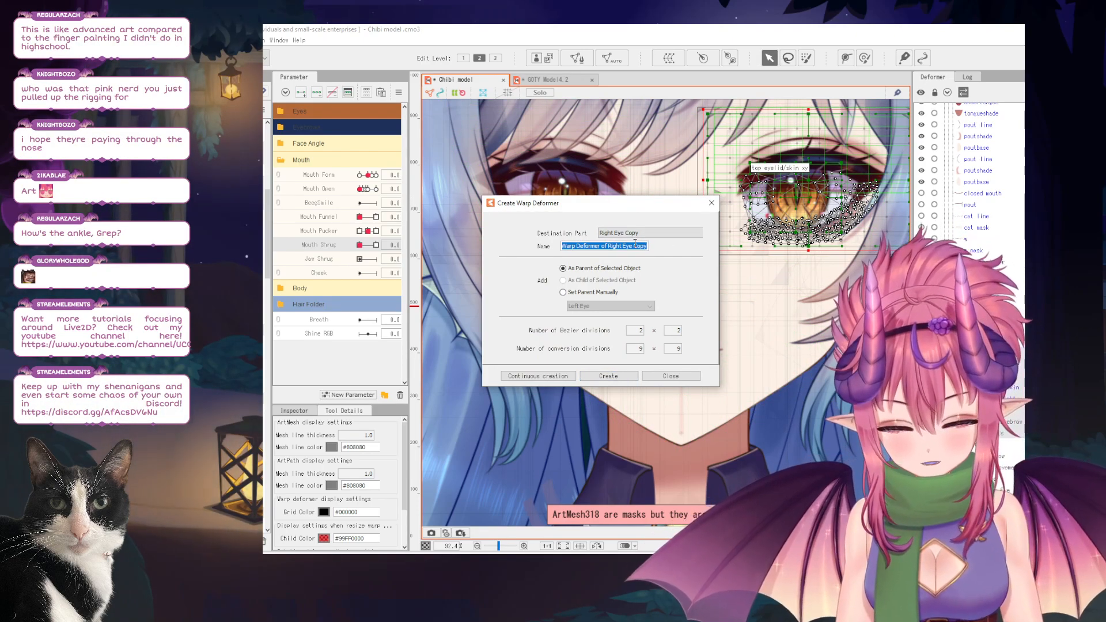
{"action": "type", "text": "Vbridger Eye"}
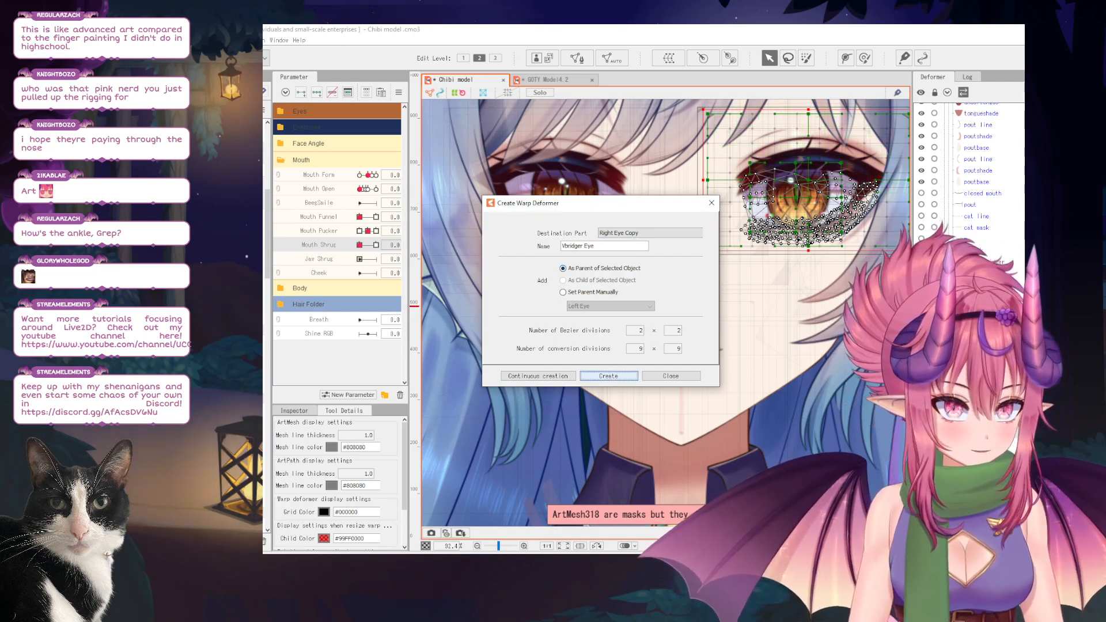
{"action": "left_click", "coordinate": [608, 376]}
Key both VBridger eye deformers on Mouth Shrug and raise their inner lower edges at 1.0 with a Deform Brush of about 516 px.
{"action": "left_click", "coordinate": [555, 254], "text": "shift"}
{"action": "left_click_drag", "start_coordinate": [535, 173], "coordinate": [512, 202]}
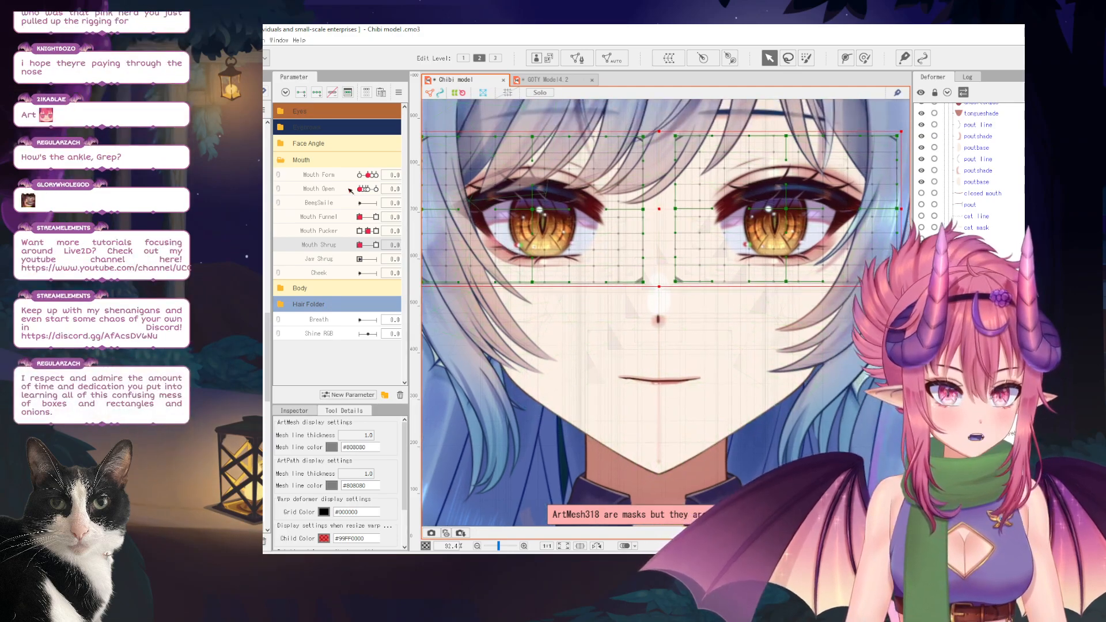
{"action": "left_click", "coordinate": [367, 246]}
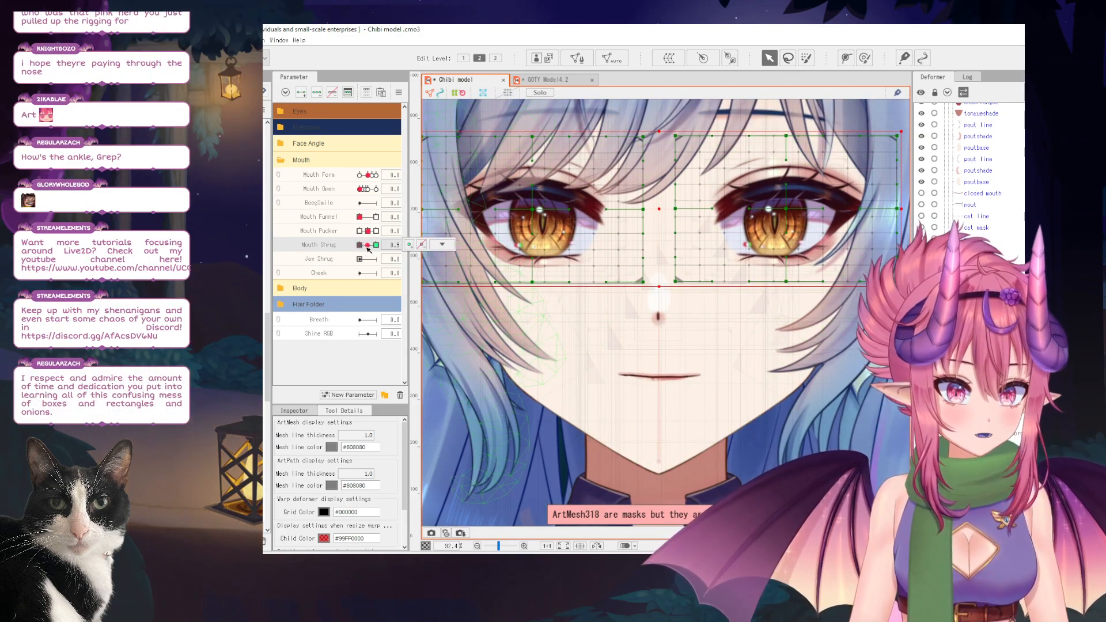
{"action": "left_click_drag", "start_coordinate": [368, 246], "coordinate": [384, 246]}
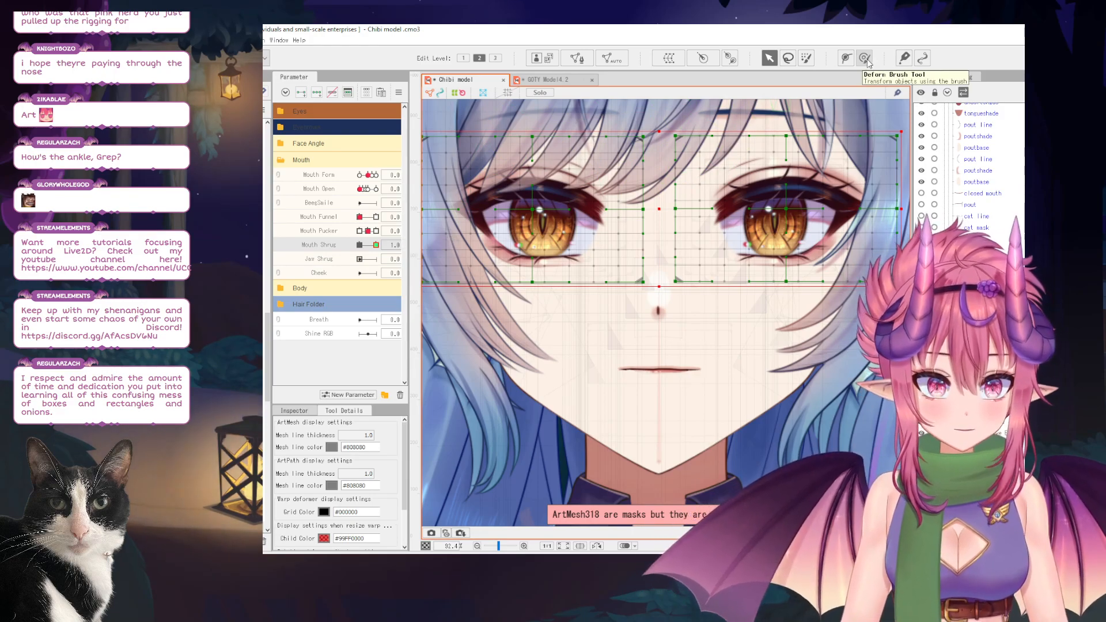
{"action": "left_click", "coordinate": [865, 58]}
{"action": "left_click_drag", "start_coordinate": [694, 313], "coordinate": [694, 314]}
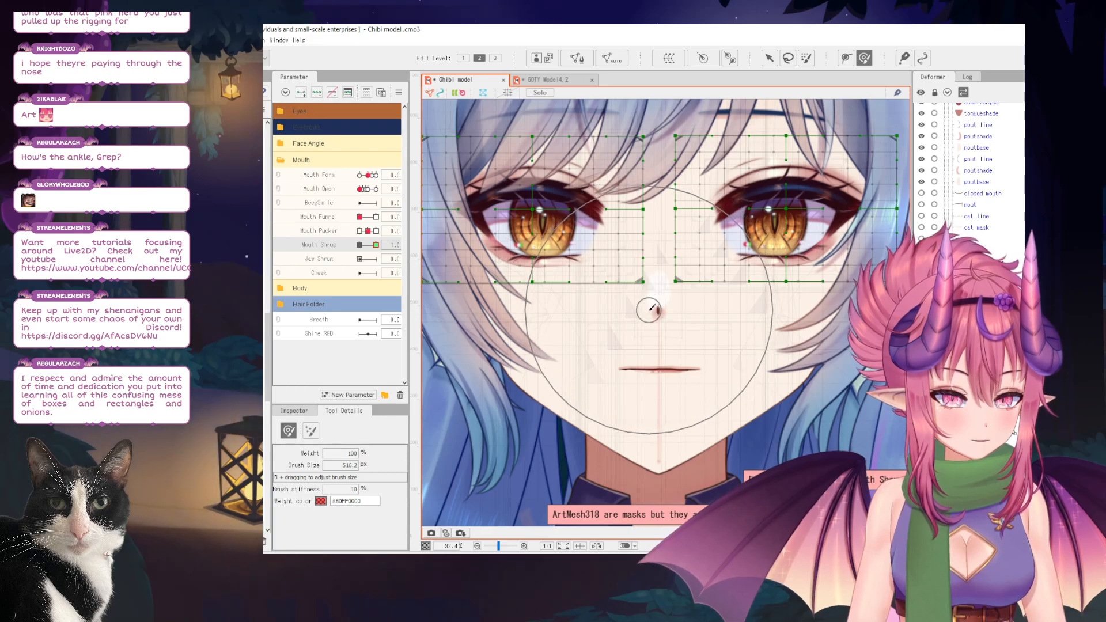
{"action": "left_click_drag", "start_coordinate": [600, 309], "coordinate": [603, 303]}
{"action": "mouse_move", "coordinate": [698, 312]}
{"action": "left_mouse_down"}
{"action": "mouse_move", "coordinate": [696, 302]}
{"action": "mouse_move", "coordinate": [654, 305]}
{"action": "left_mouse_up"}
{"action": "left_click_drag", "start_coordinate": [375, 245], "coordinate": [347, 240]}
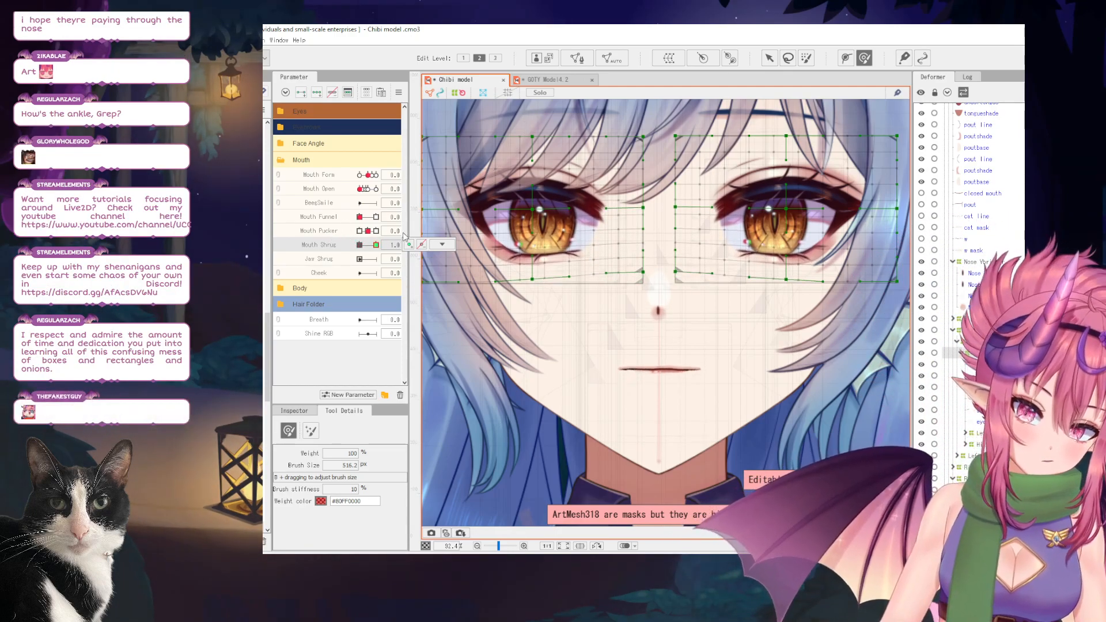
Touch up the lower edge of the character's right VBridger eye deformer at Mouth Shrug 1.0 and compare it with the 0 pose.
{"action": "left_click_drag", "start_coordinate": [360, 245], "coordinate": [404, 245]}
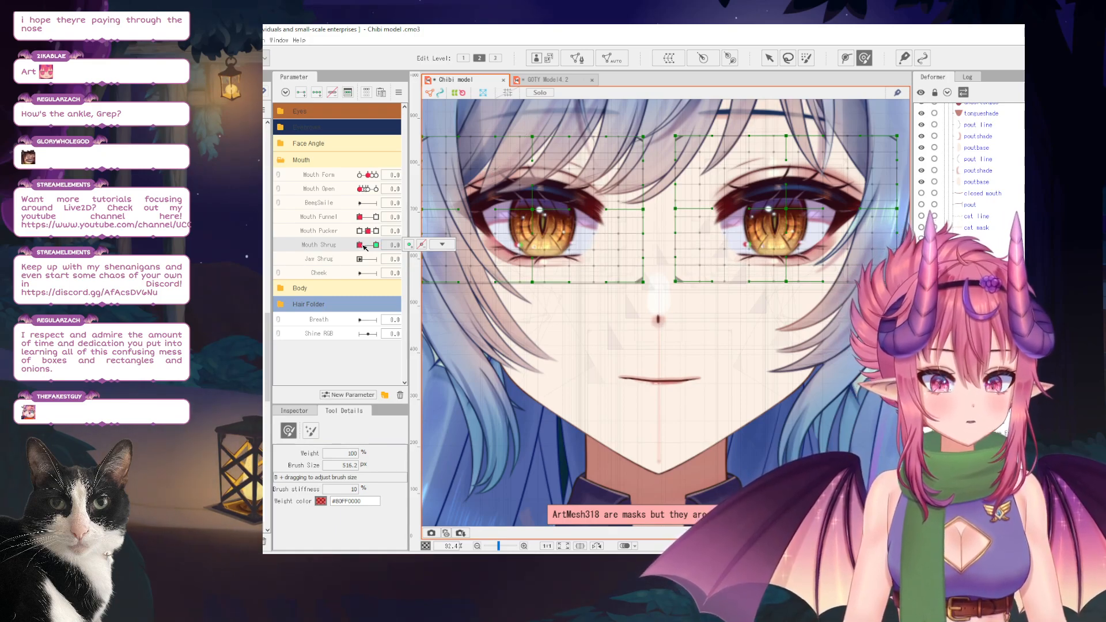
{"action": "left_click_drag", "start_coordinate": [360, 245], "coordinate": [377, 249]}
{"action": "left_click_drag", "start_coordinate": [508, 298], "coordinate": [510, 293]}
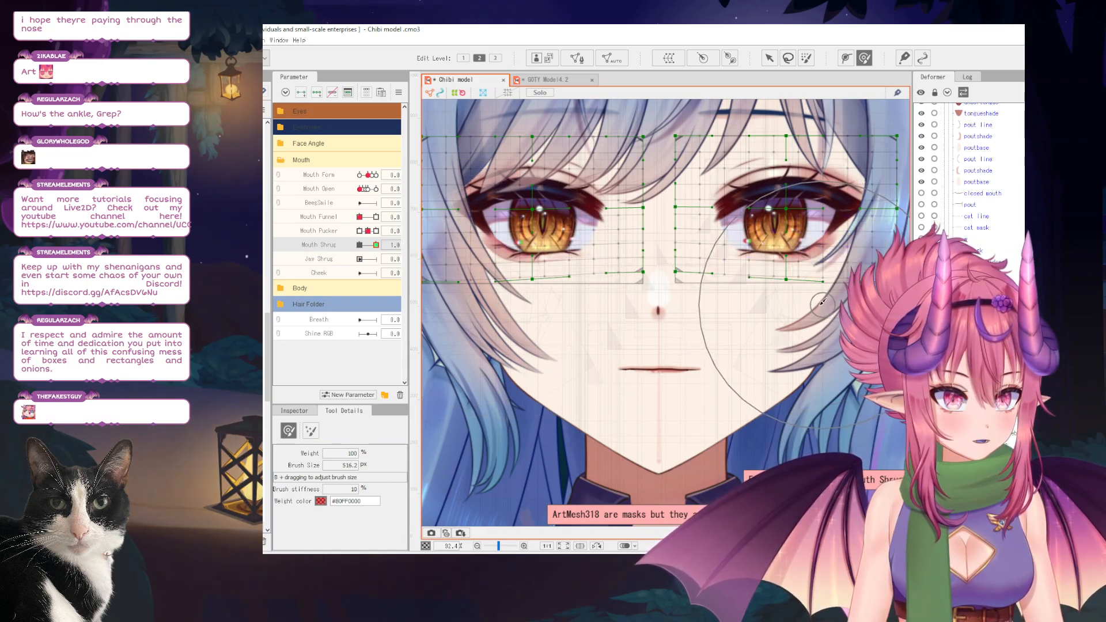
{"action": "mouse_move", "coordinate": [375, 247]}
{"action": "left_mouse_down"}
{"action": "mouse_move", "coordinate": [338, 248]}
{"action": "mouse_move", "coordinate": [397, 248]}
{"action": "left_mouse_up"}
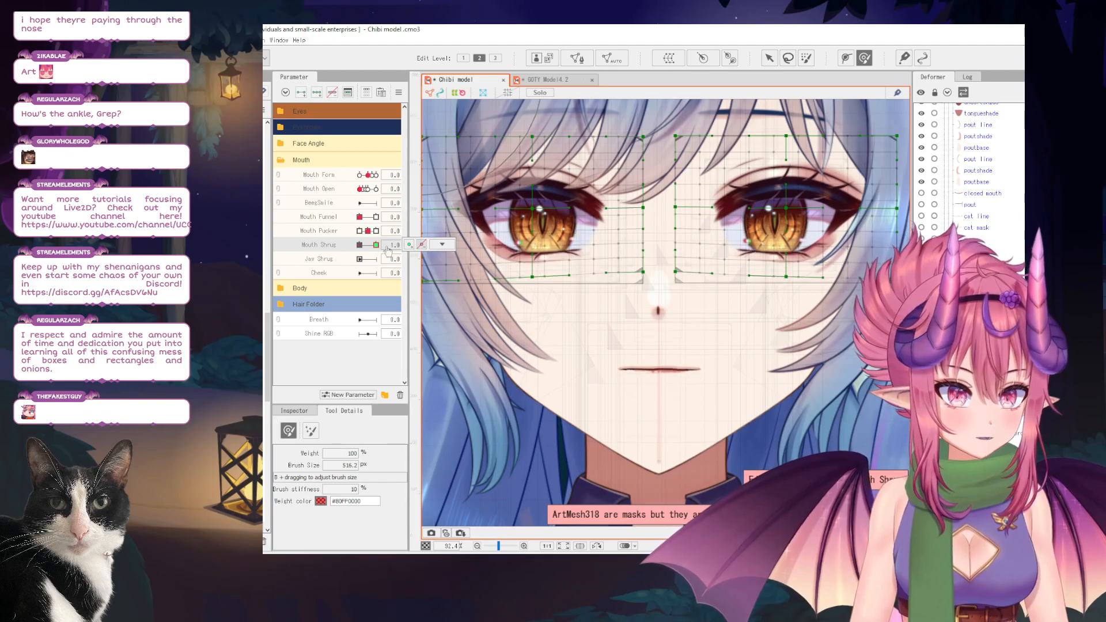
{"action": "left_click", "coordinate": [442, 245]}
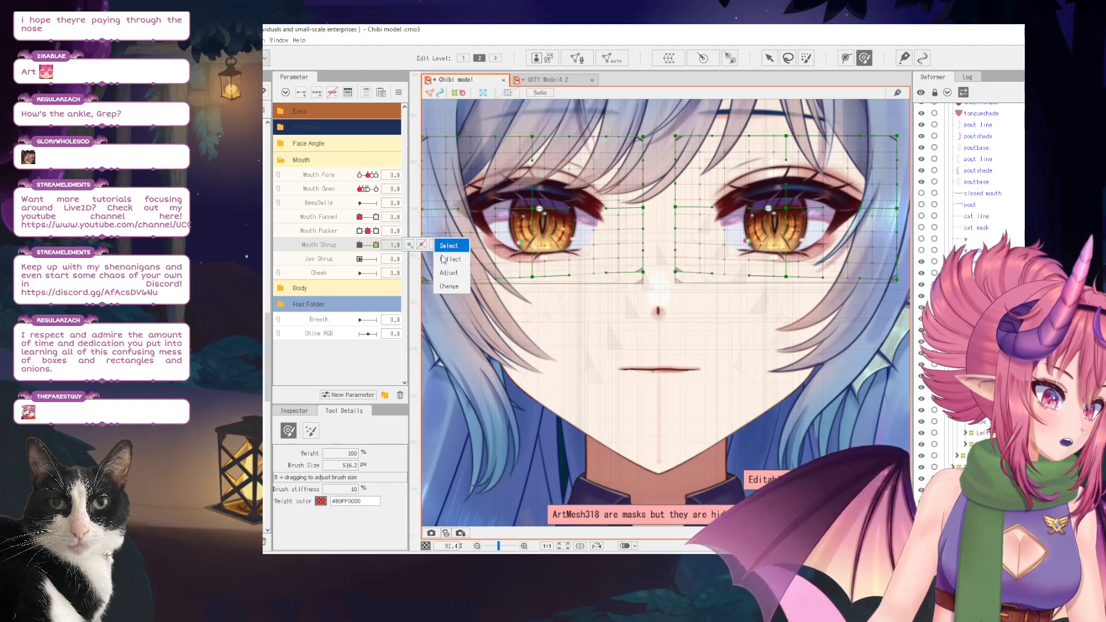
{"action": "left_click_drag", "start_coordinate": [376, 245], "coordinate": [316, 243]}
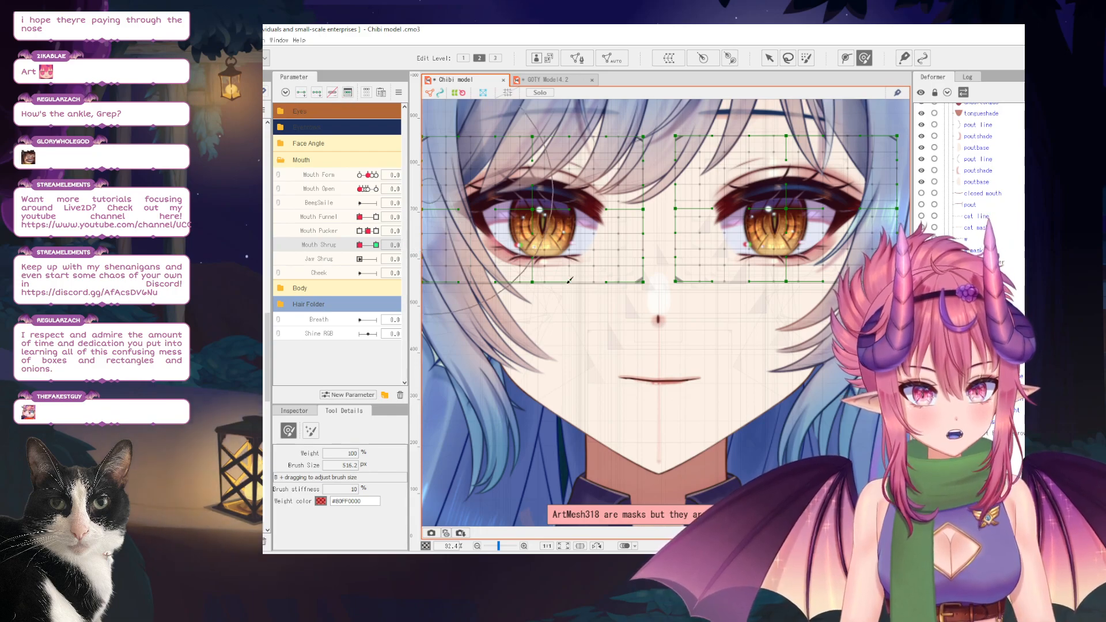
Reduce the Deform Brush to about 331 px and raise the lower edges of both VBridger eye deformers at Mouth Shrug 1.0.
{"action": "key", "text": "b"}
{"action": "mouse_move", "coordinate": [677, 294]}
{"action": "left_mouse_down"}
{"action": "mouse_move", "coordinate": [580, 294]}
{"action": "mouse_move", "coordinate": [588, 290]}
{"action": "left_mouse_up"}
{"action": "key", "text": "b"}
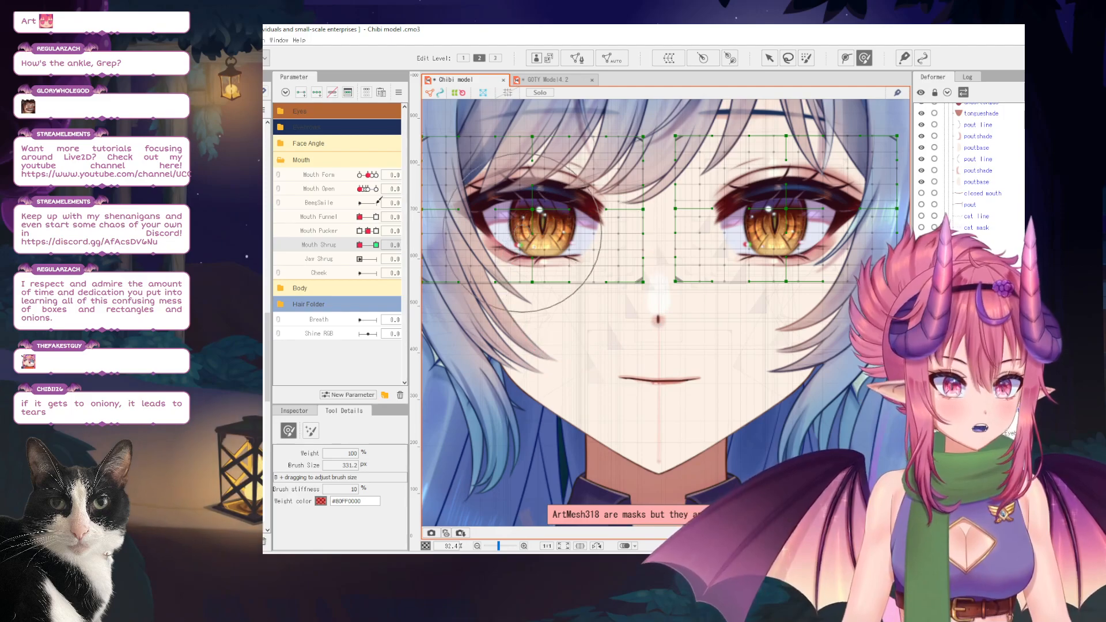
{"action": "left_click", "coordinate": [376, 244]}
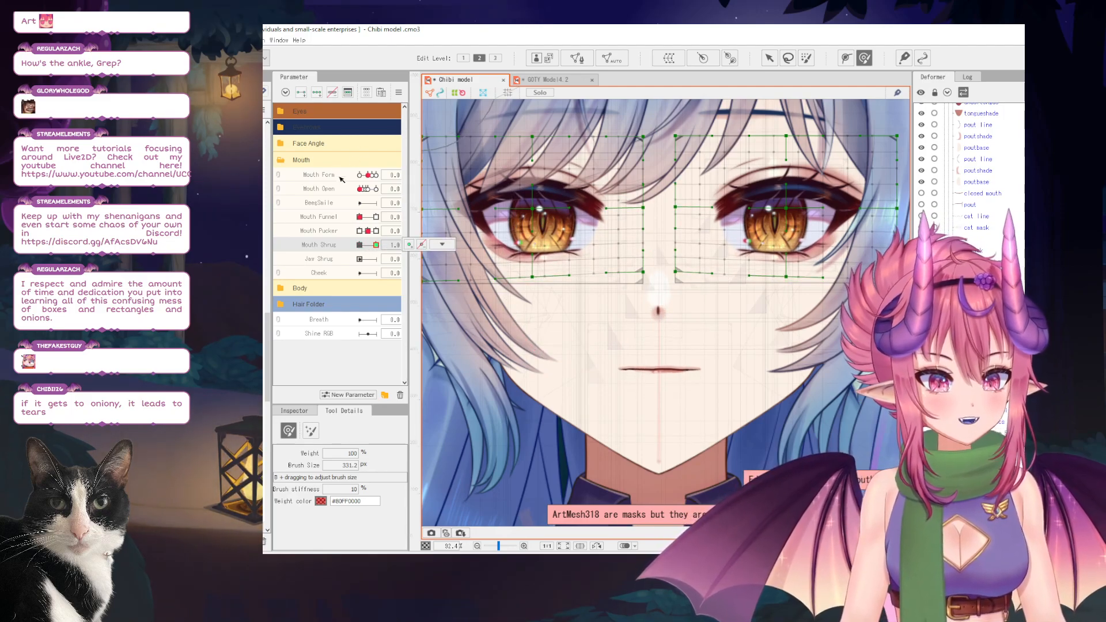
{"action": "left_click", "coordinate": [359, 244]}
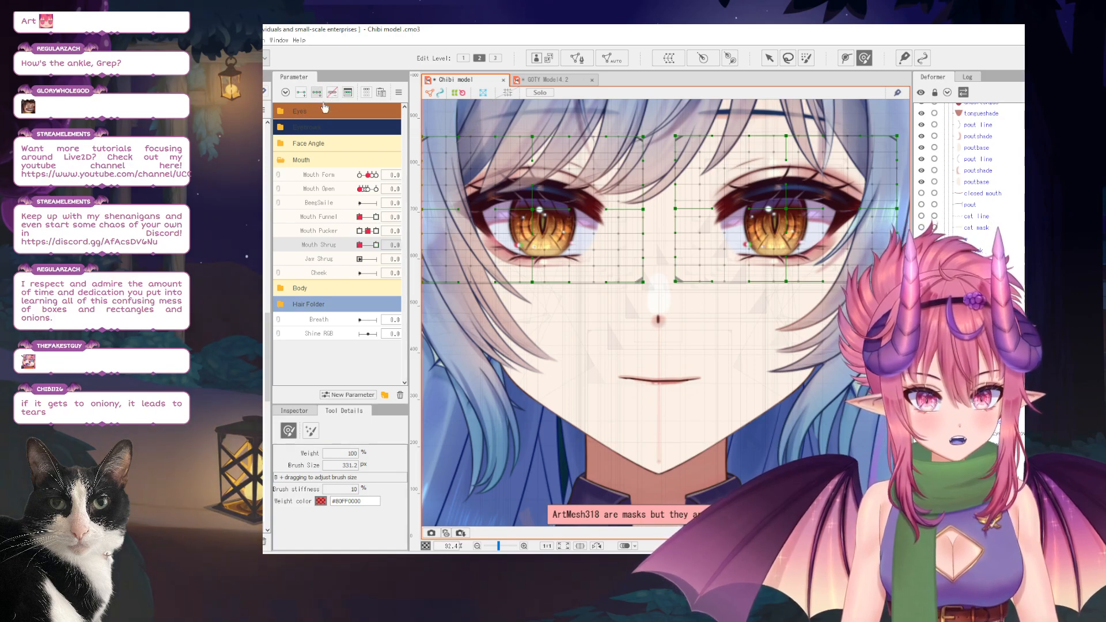
{"action": "left_click", "coordinate": [377, 245]}
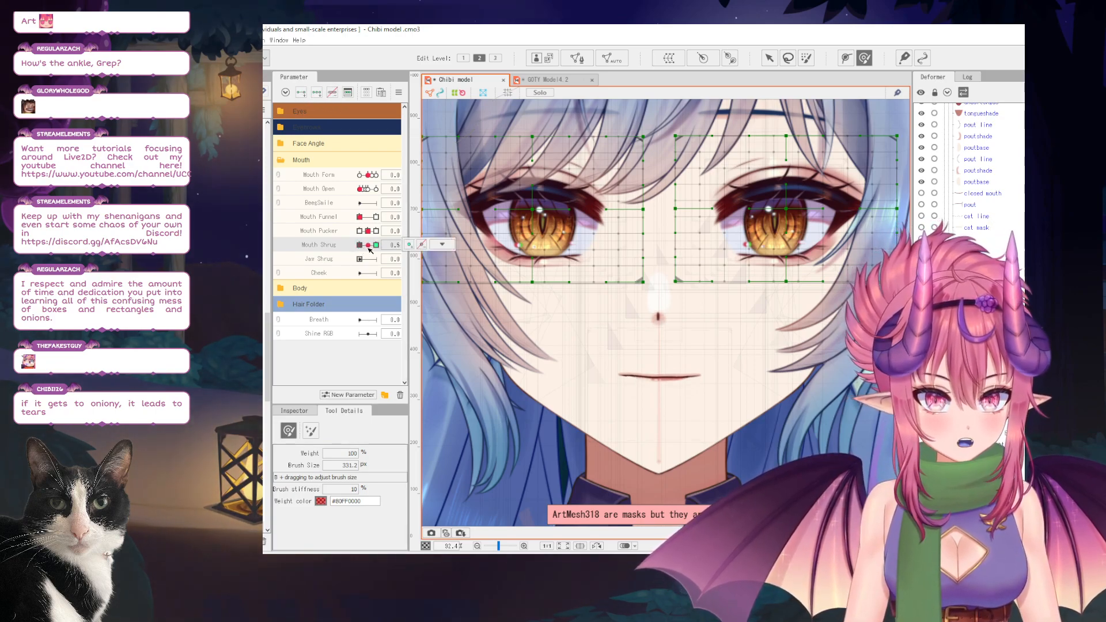
{"action": "left_click_drag", "start_coordinate": [580, 278], "coordinate": [581, 270]}
{"action": "left_click_drag", "start_coordinate": [731, 278], "coordinate": [796, 270]}
{"action": "left_click_drag", "start_coordinate": [511, 271], "coordinate": [515, 262]}
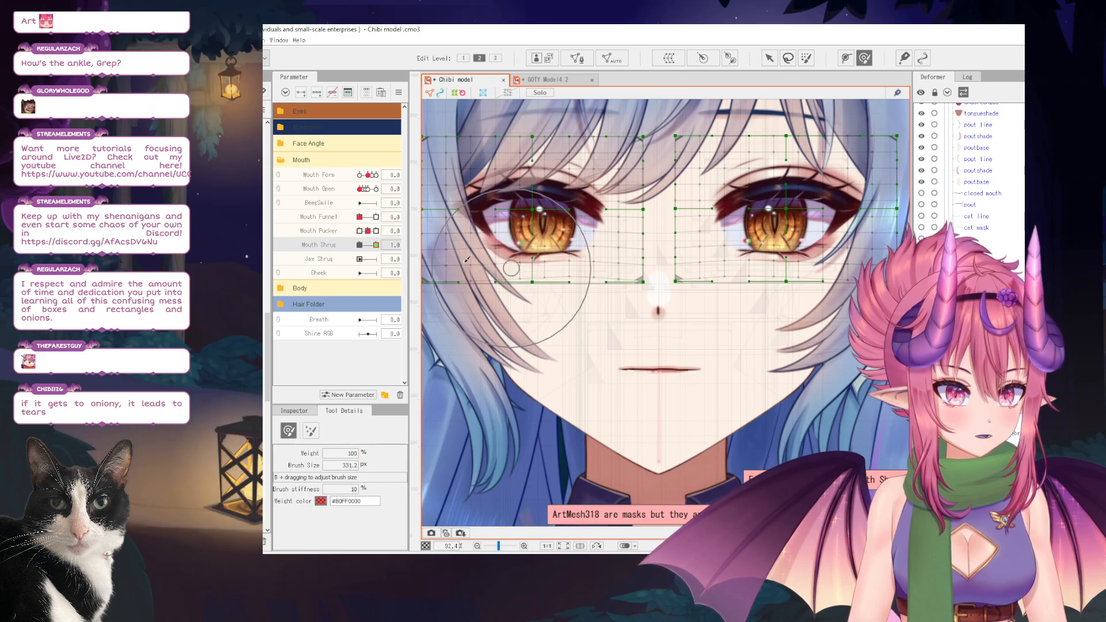
{"action": "mouse_move", "coordinate": [332, 245]}
{"action": "left_click_drag", "start_coordinate": [360, 245], "coordinate": [277, 252]}
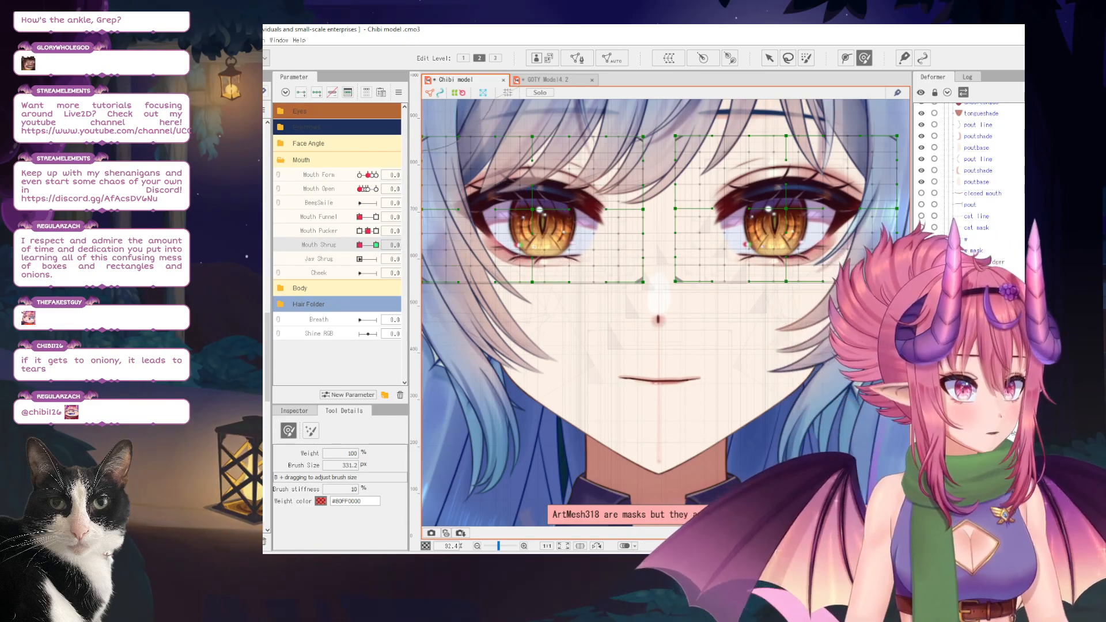
Push the lower part of the nose deformer further up at Mouth Shrug 1.0 and preview the movement.
{"action": "left_click", "coordinate": [657, 299]}
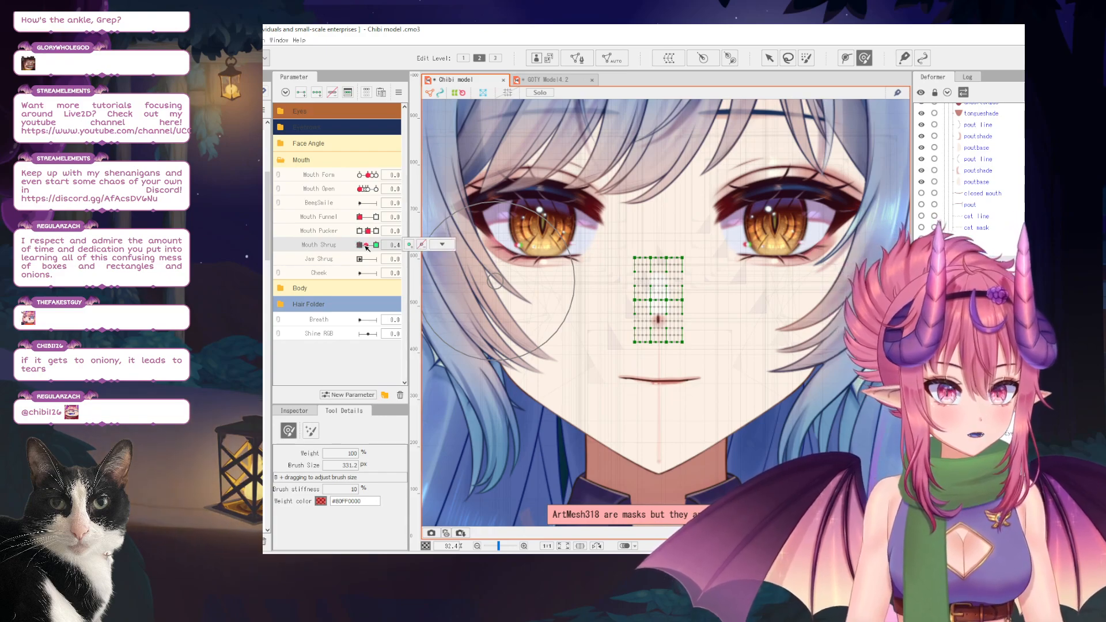
{"action": "left_click_drag", "start_coordinate": [363, 245], "coordinate": [395, 247]}
{"action": "left_click_drag", "start_coordinate": [662, 358], "coordinate": [662, 345]}
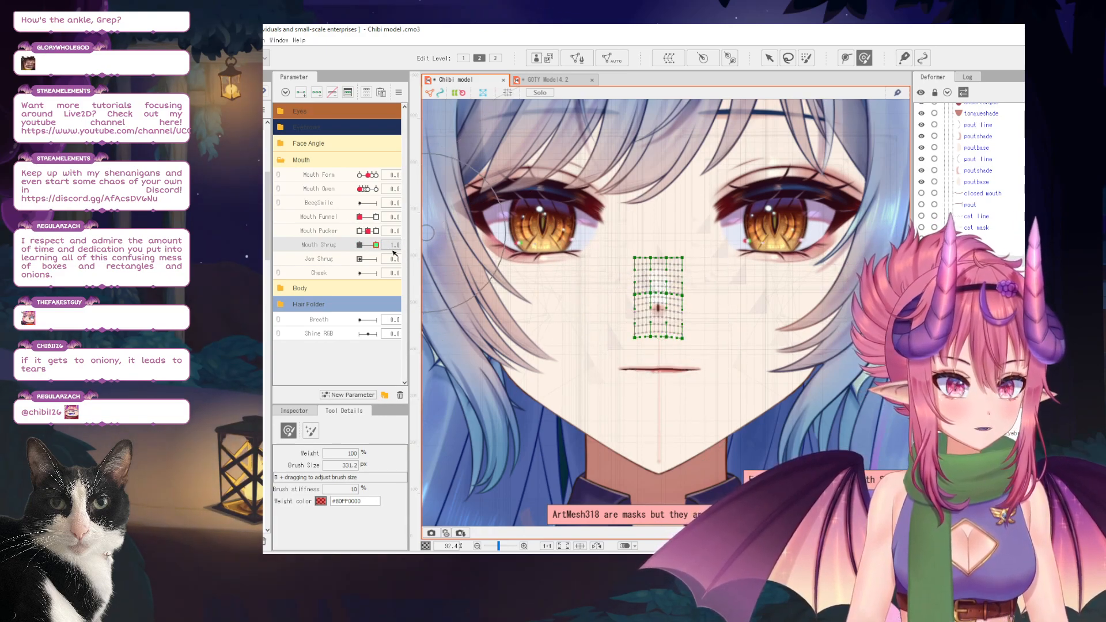
{"action": "left_click_drag", "start_coordinate": [375, 245], "coordinate": [429, 245]}
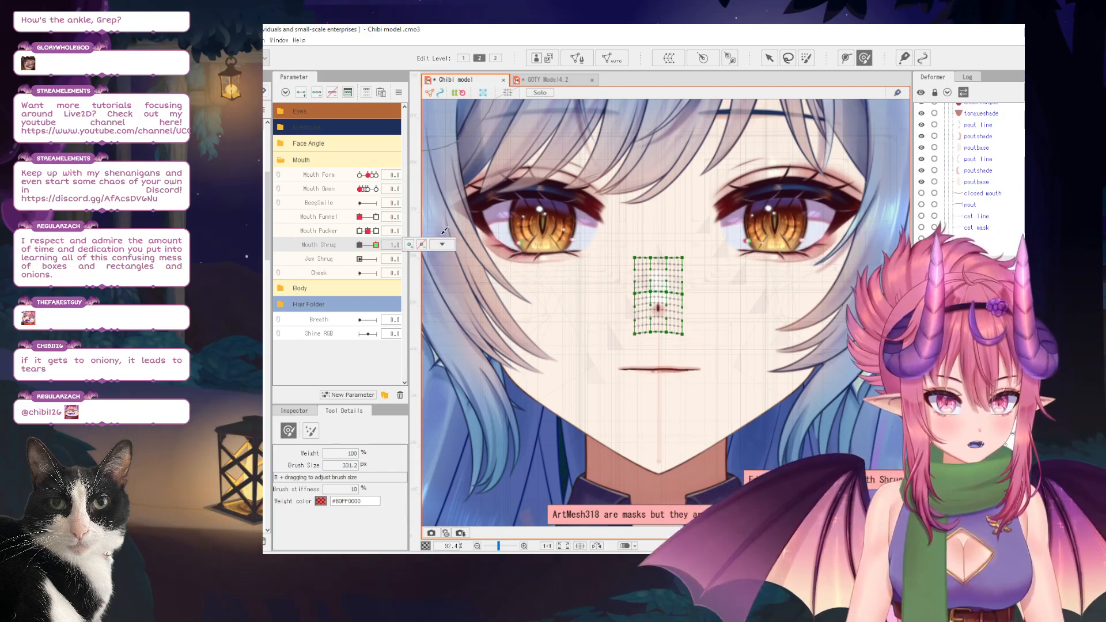
{"action": "left_click", "coordinate": [769, 57]}
{"action": "left_click", "coordinate": [658, 294]}
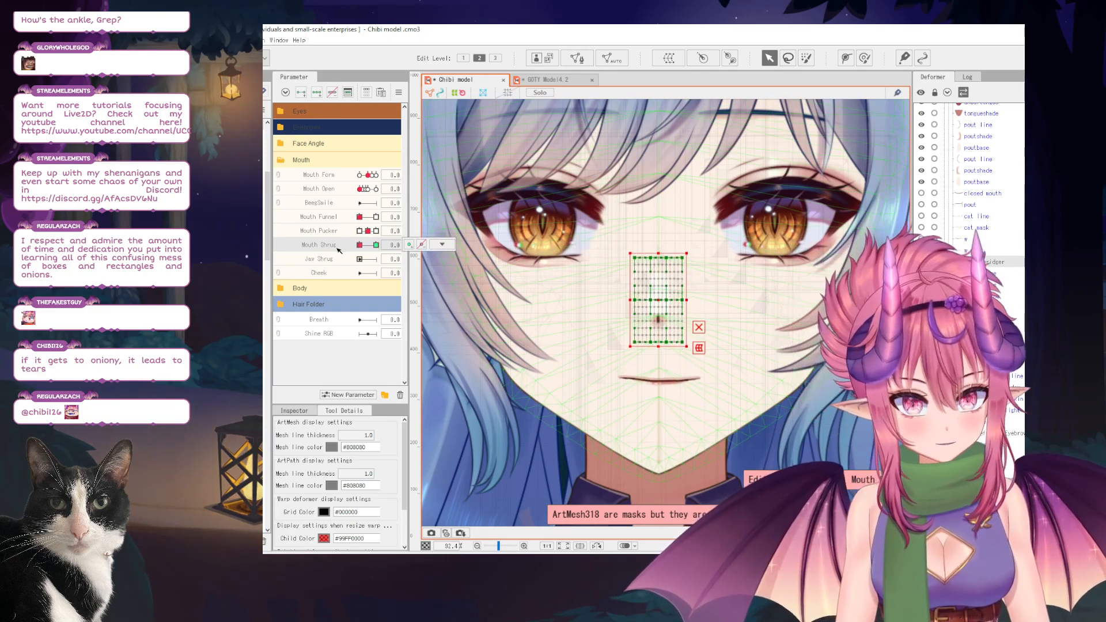
{"action": "left_click", "coordinate": [380, 247]}
{"action": "left_click_drag", "start_coordinate": [381, 249], "coordinate": [282, 256]}
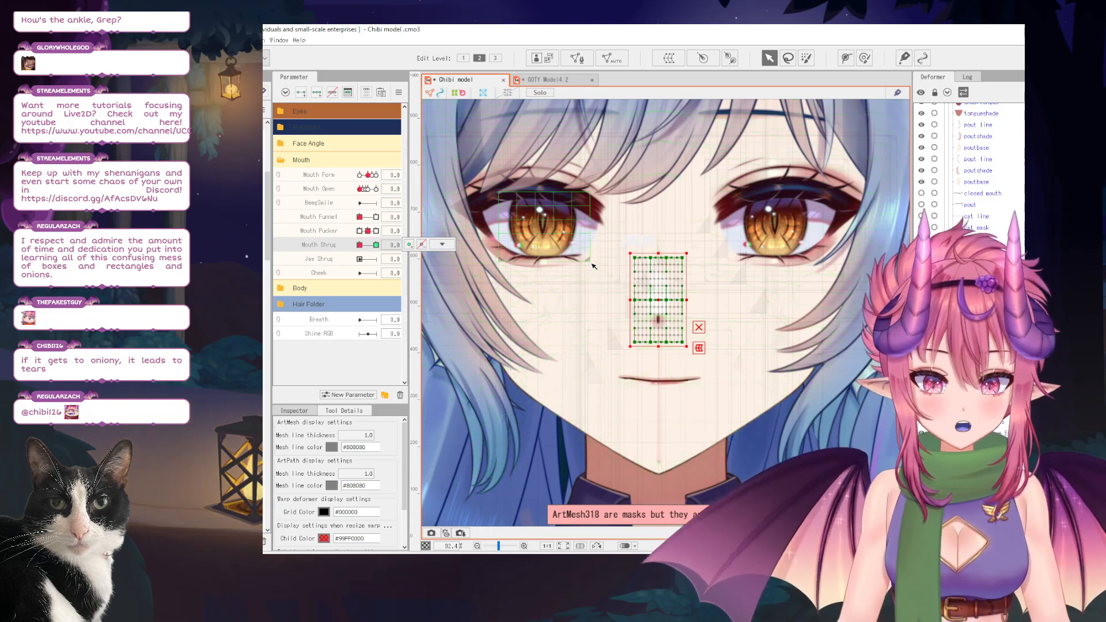
Select all the deformers that are keyed on the Mouth Shrug parameter.
{"action": "scroll", "coordinate": [593, 269], "scroll_direction": "down", "scroll_amount": 2}
{"action": "left_click_drag", "start_coordinate": [683, 286], "coordinate": [746, 297]}
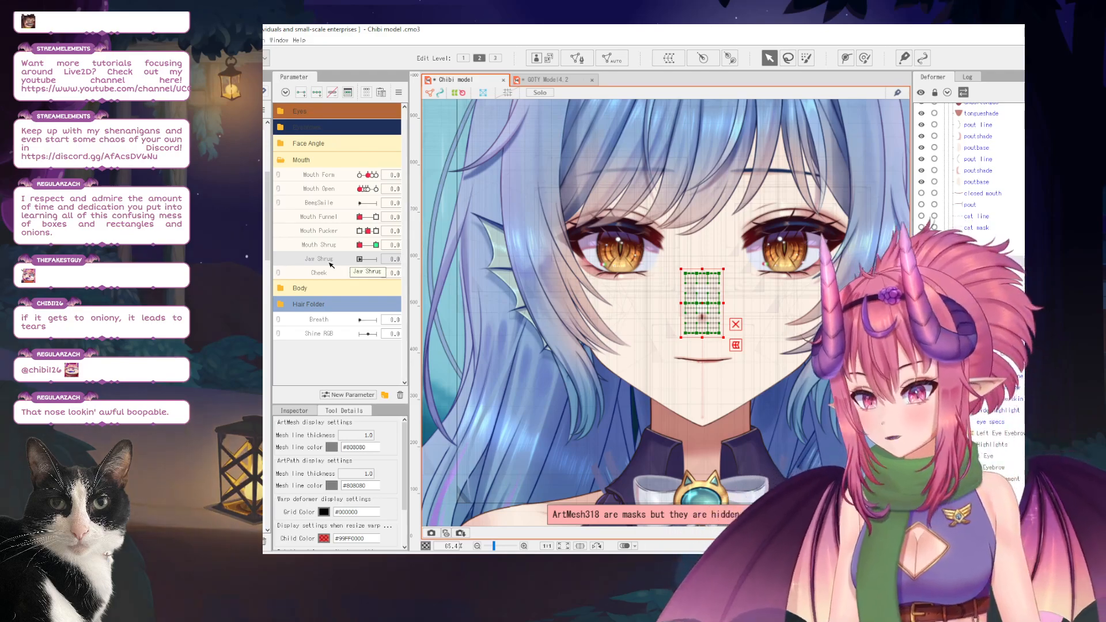
{"action": "left_click", "coordinate": [394, 244]}
{"action": "left_click", "coordinate": [435, 246]}
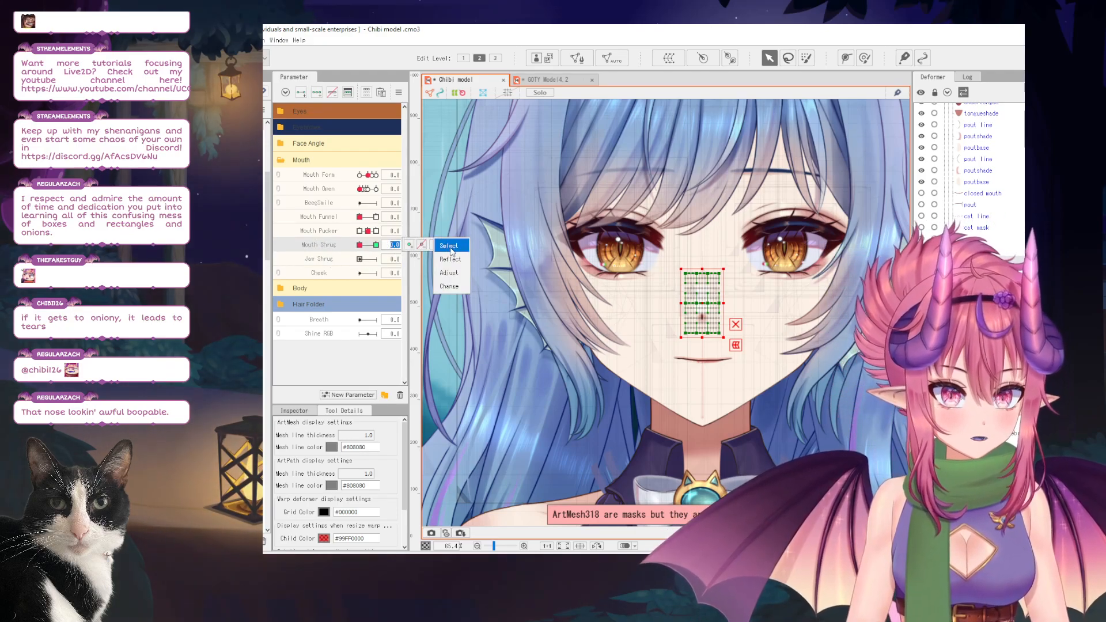
{"action": "left_click", "coordinate": [451, 248]}
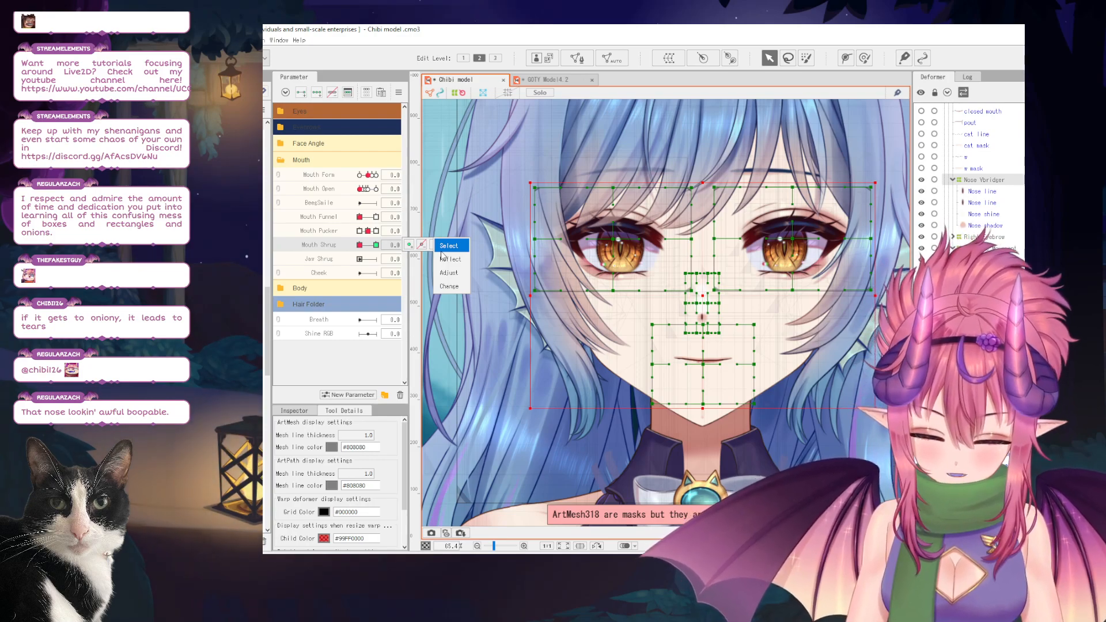
Add a Mouth Open weight limit to the Mouth Shrug blend shape, using the fold-line preset falling from 100% at 0 to 0% at 0.5.
{"action": "left_click", "coordinate": [398, 92]}
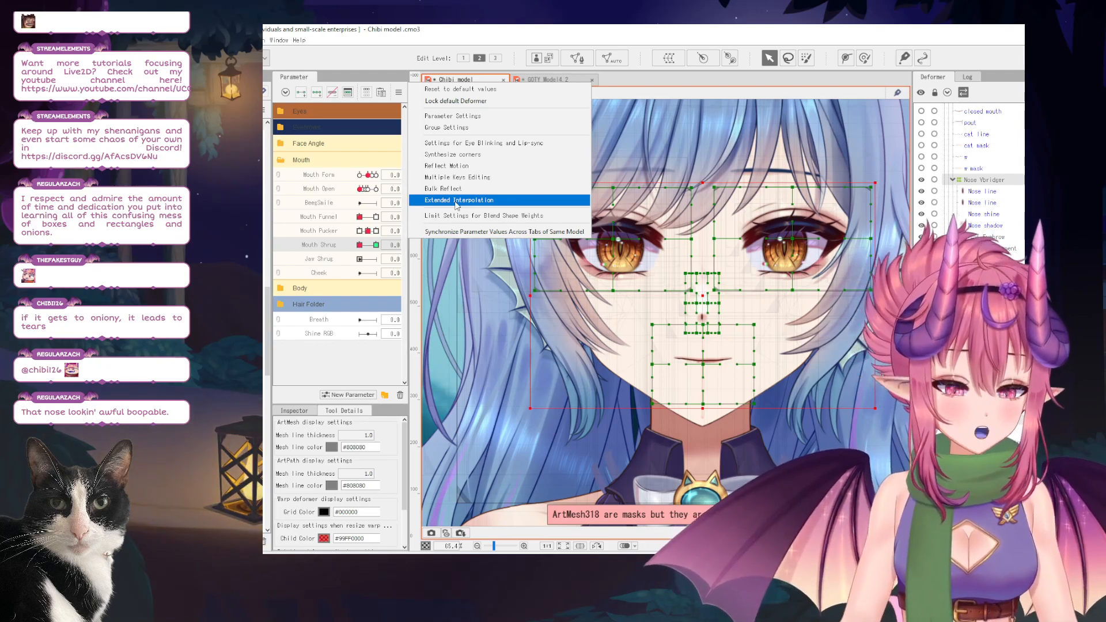
{"action": "left_click", "coordinate": [471, 215]}
{"action": "left_click", "coordinate": [550, 184]}
{"action": "left_click", "coordinate": [531, 195]}
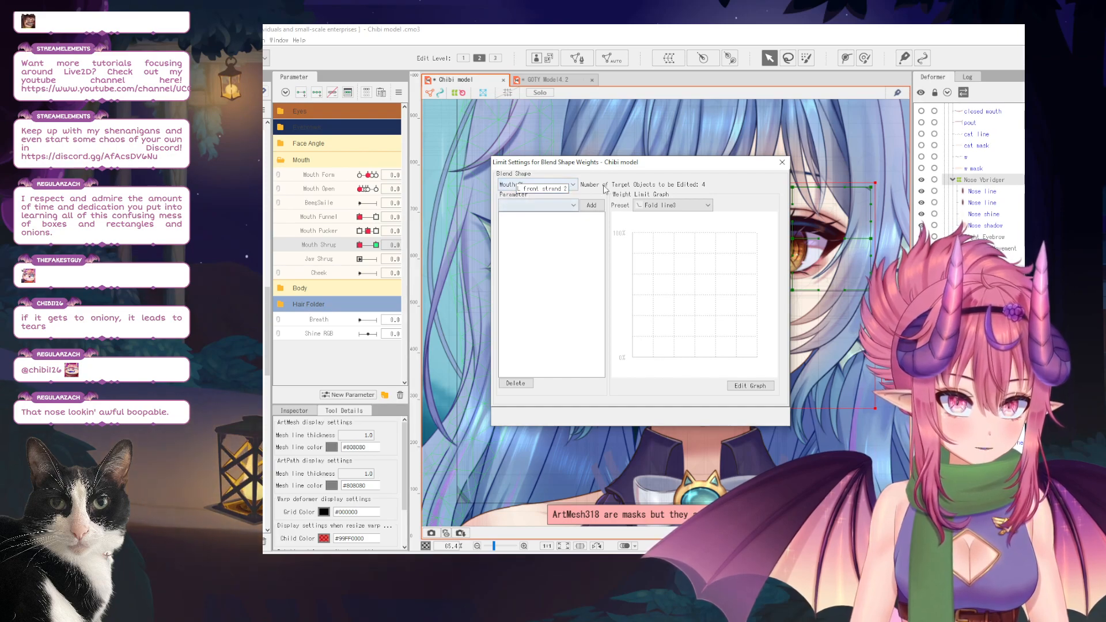
{"action": "left_click_drag", "start_coordinate": [612, 171], "coordinate": [468, 146]}
{"action": "left_click", "coordinate": [389, 179]}
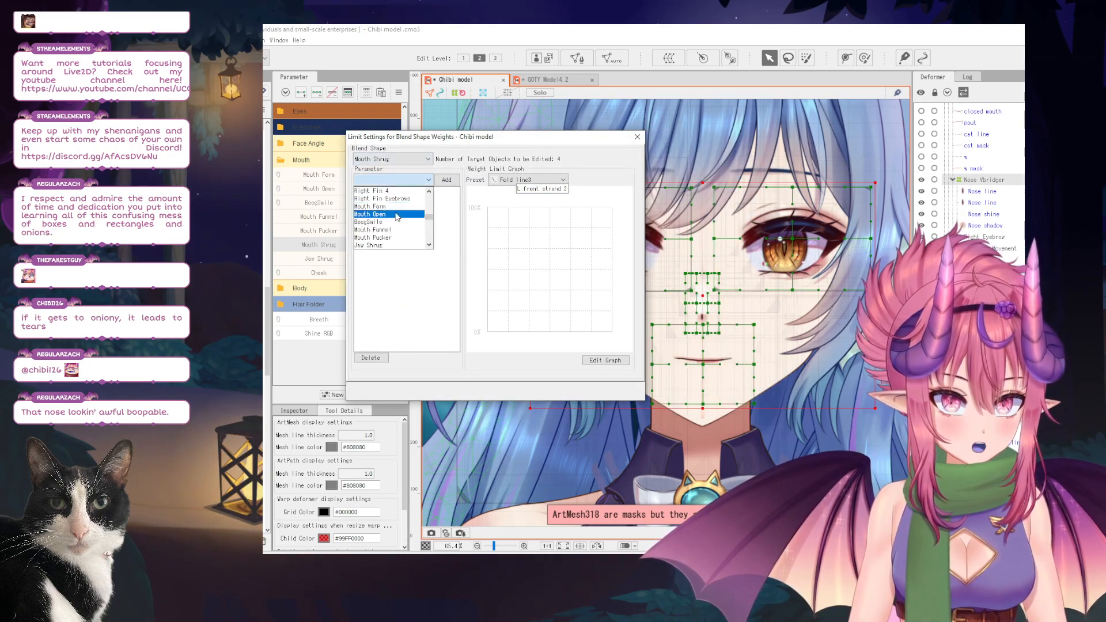
{"action": "left_click", "coordinate": [398, 216]}
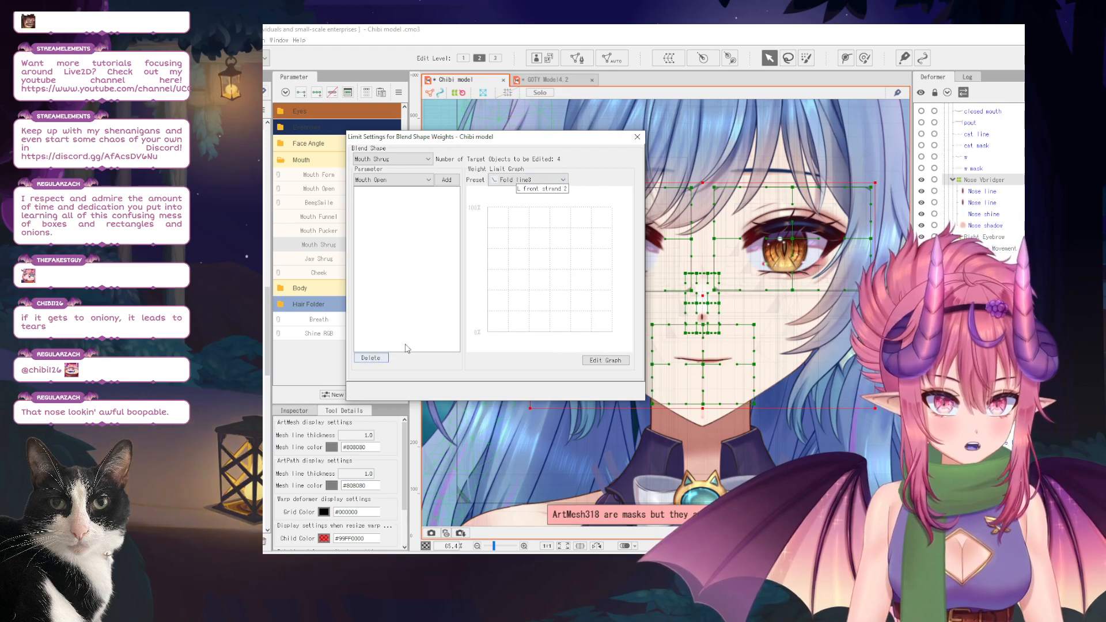
{"action": "left_click", "coordinate": [503, 181]}
{"action": "left_click", "coordinate": [508, 239]}
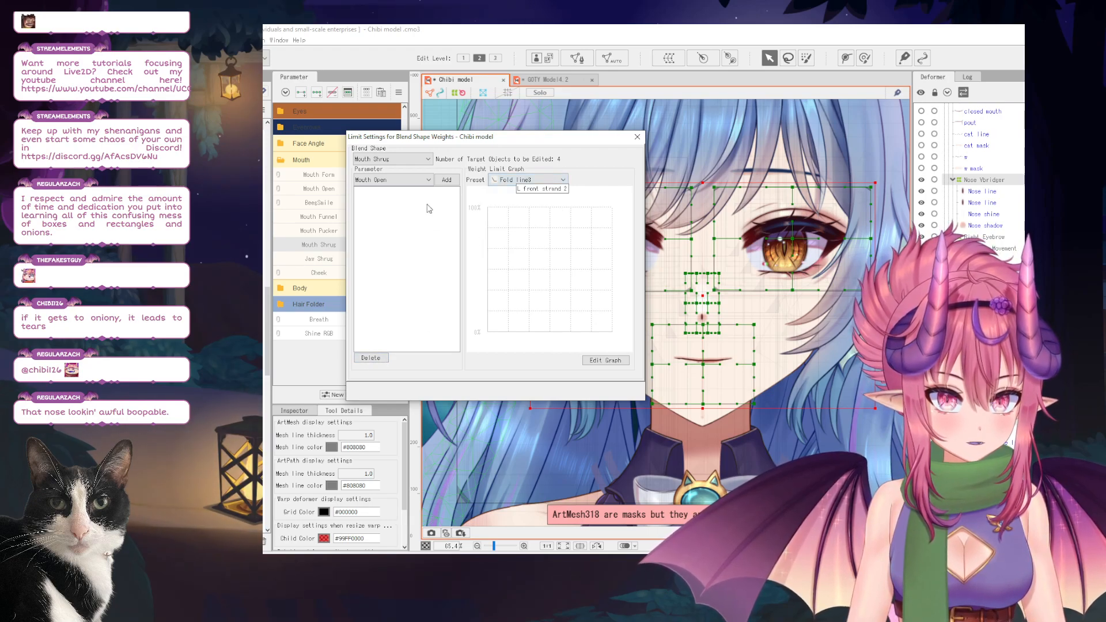
{"action": "left_click", "coordinate": [446, 180]}
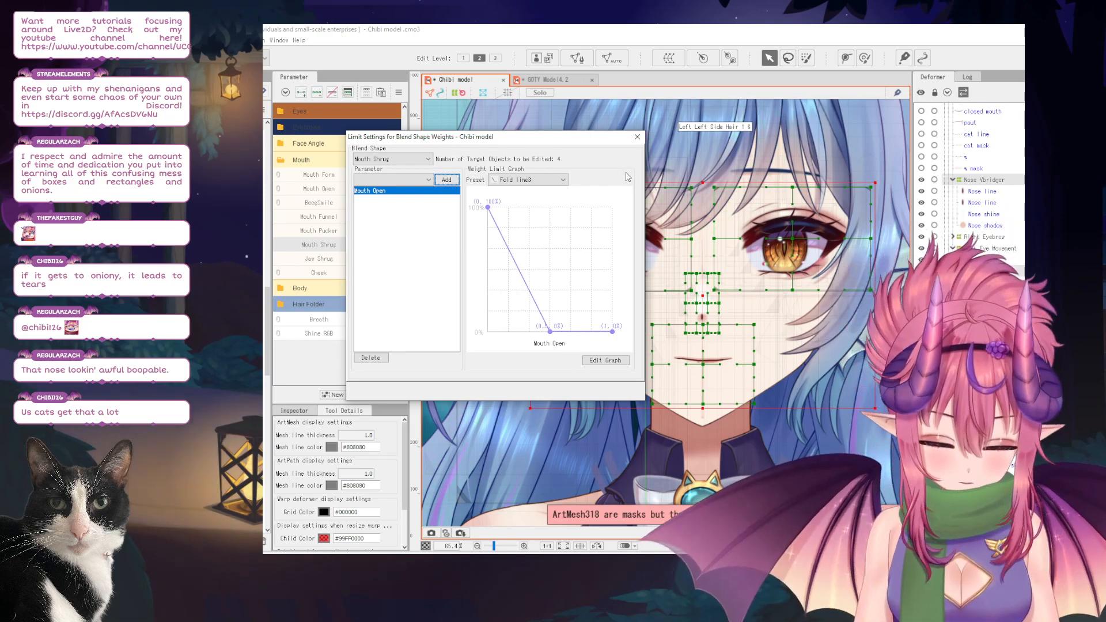
{"action": "left_click", "coordinate": [638, 137]}
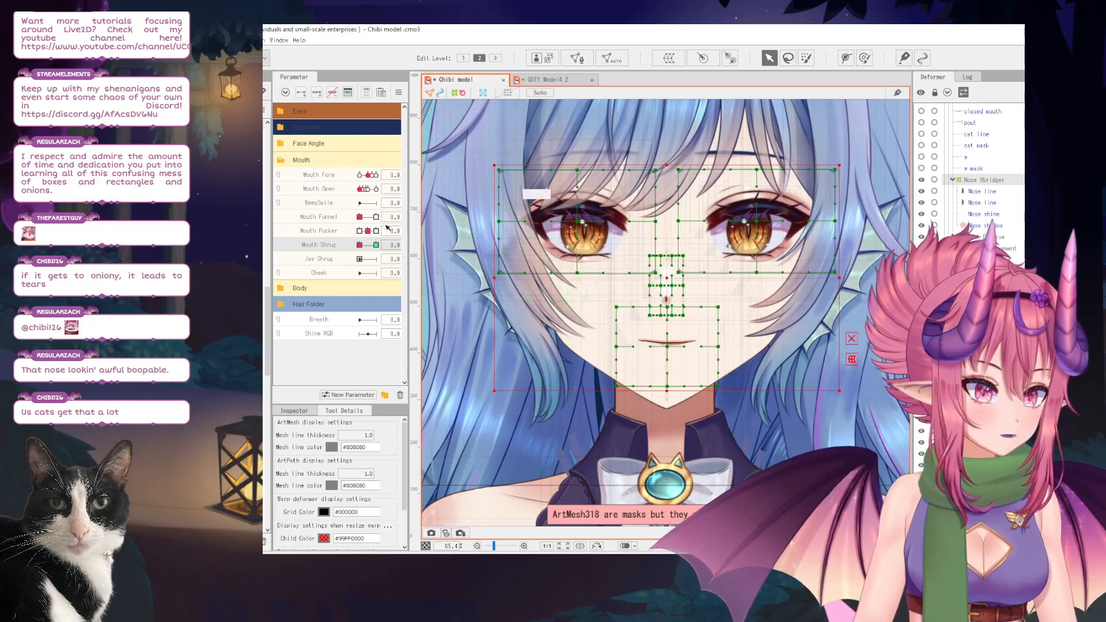
Preview the Mouth Shrug blend shape on the mouth, nose and eyes across its range from 0 to 1.0.
{"action": "left_click", "coordinate": [377, 244]}
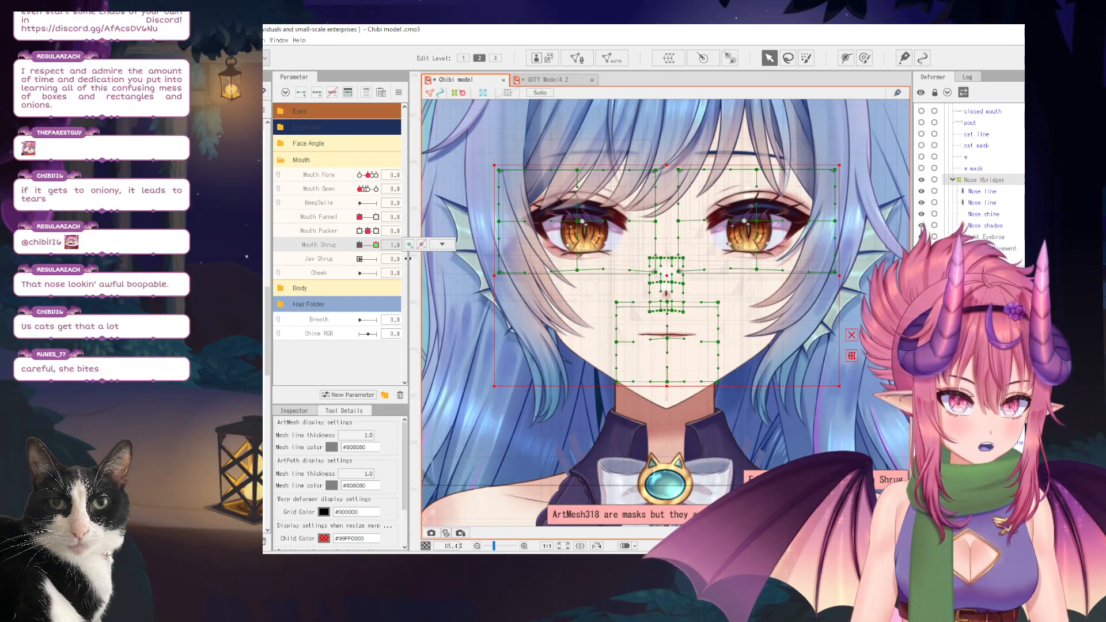
{"action": "left_click_drag", "start_coordinate": [369, 245], "coordinate": [402, 263]}
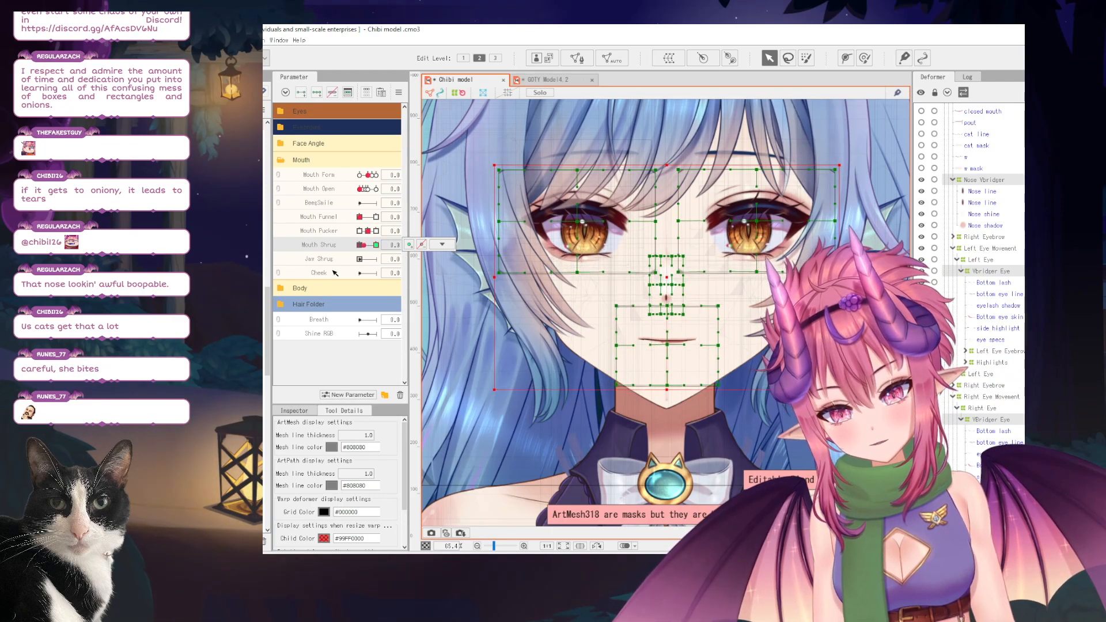
{"action": "left_click_drag", "start_coordinate": [417, 268], "coordinate": [299, 263]}
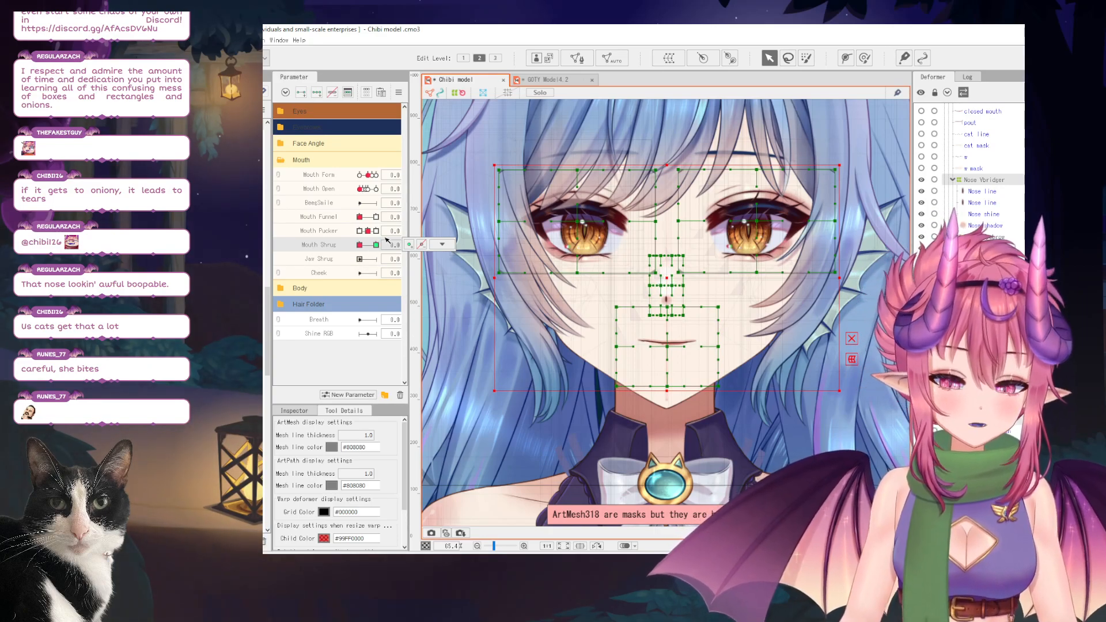
Key the selected mouth, nose and eye deformers on the Jaw Shrug parameter.
{"action": "left_click", "coordinate": [336, 263]}
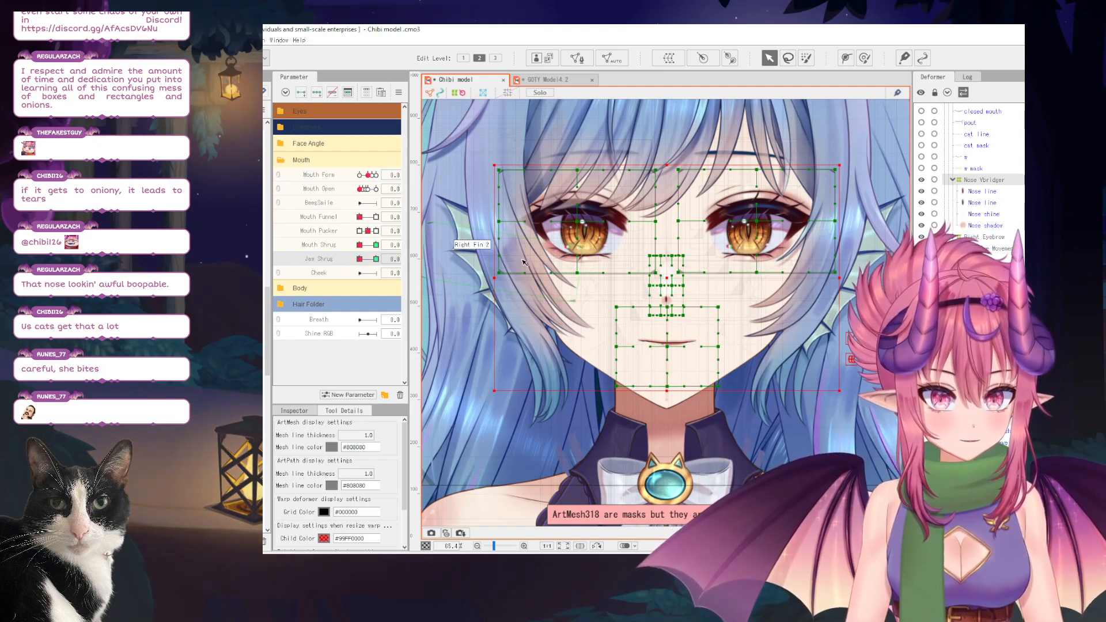
{"action": "left_click_drag", "start_coordinate": [676, 285], "coordinate": [667, 274]}
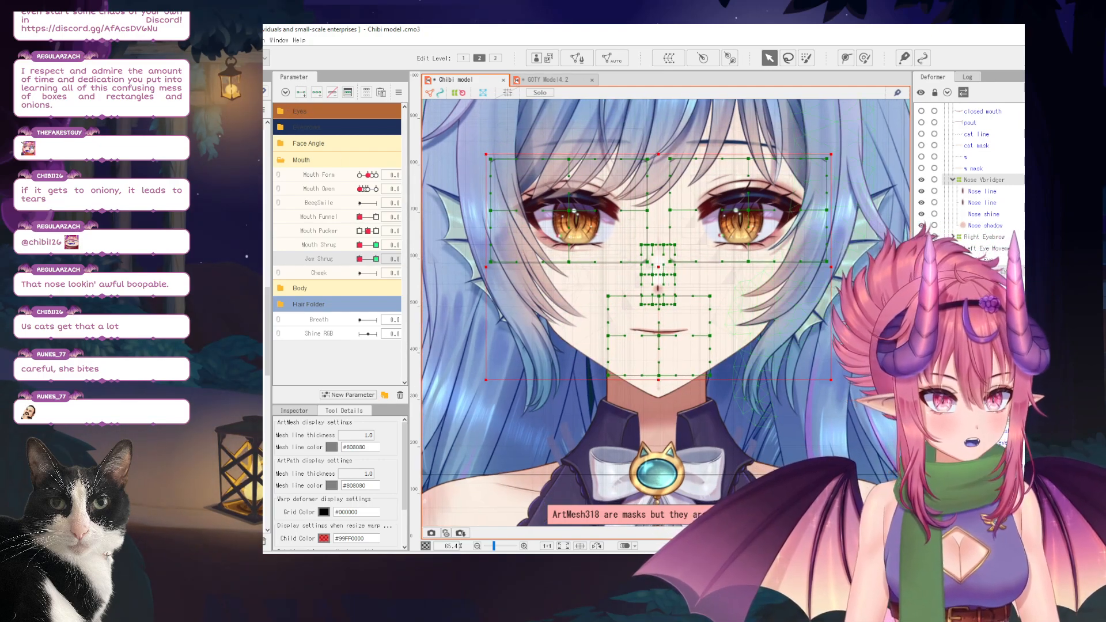
{"action": "scroll", "coordinate": [968, 173], "scroll_direction": "down", "scroll_amount": 1}
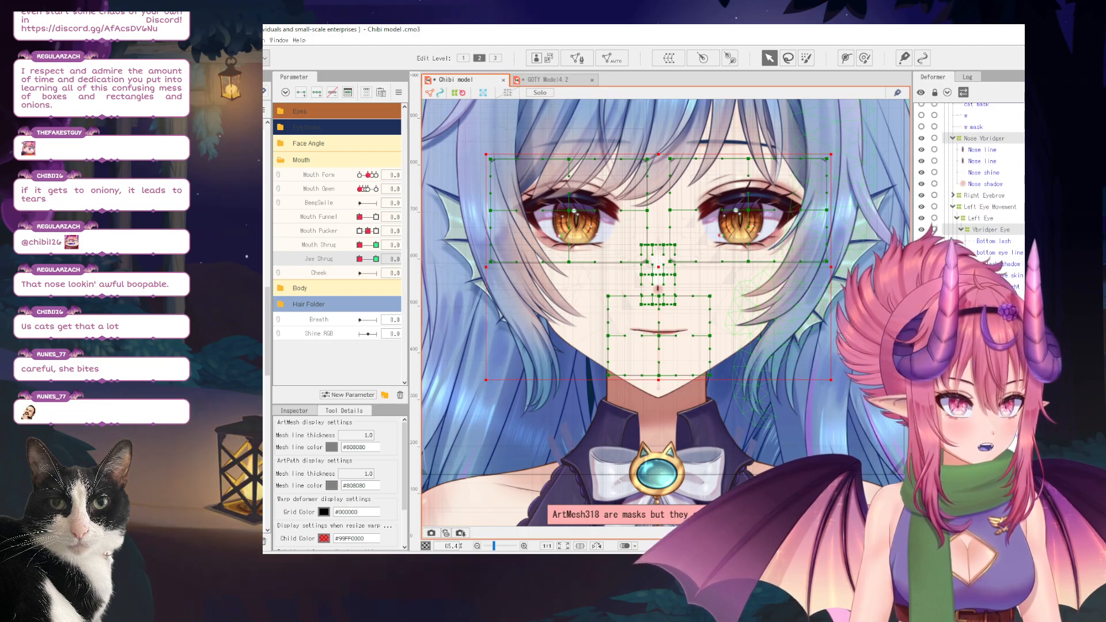
Select only the mouth deformer and the Nose Vbridger deformer and shift them slightly downward together.
{"action": "left_click", "coordinate": [659, 336]}
{"action": "left_click", "coordinate": [982, 142], "text": "ctrl"}
{"action": "scroll", "coordinate": [686, 272], "scroll_direction": "up", "scroll_amount": 2}
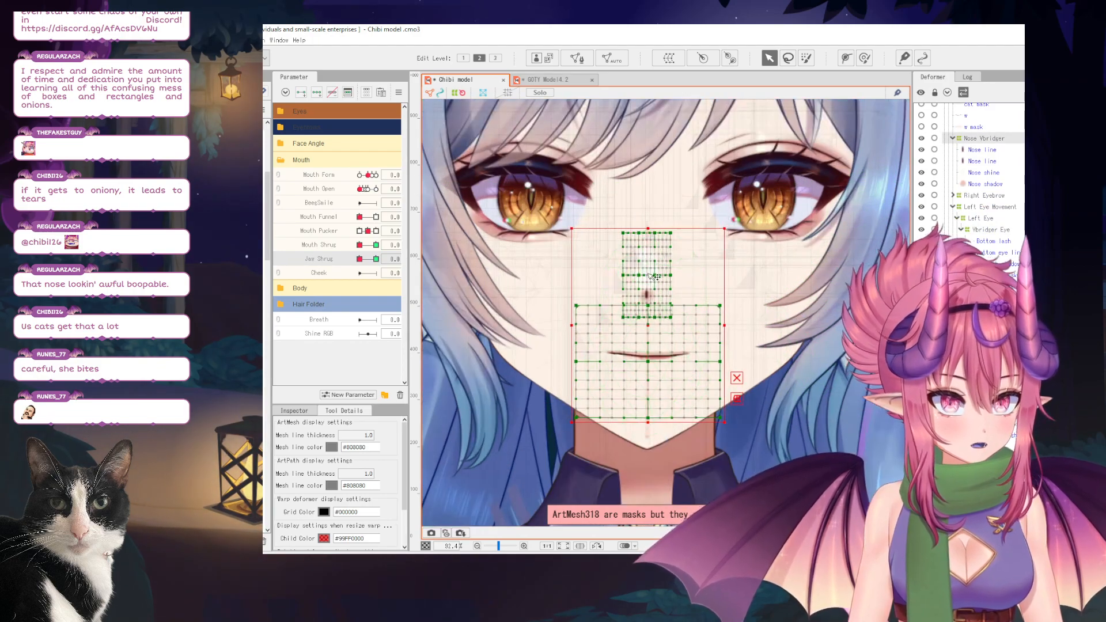
{"action": "left_click_drag", "start_coordinate": [647, 325], "coordinate": [647, 336]}
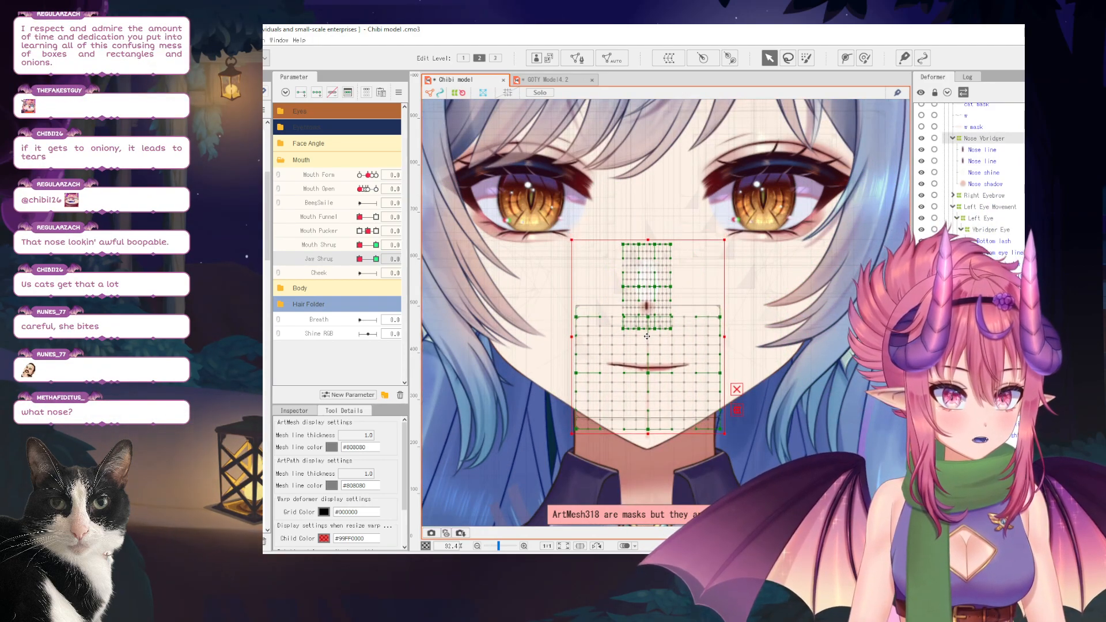
{"action": "scroll", "coordinate": [576, 311], "scroll_direction": "down", "scroll_amount": 3}
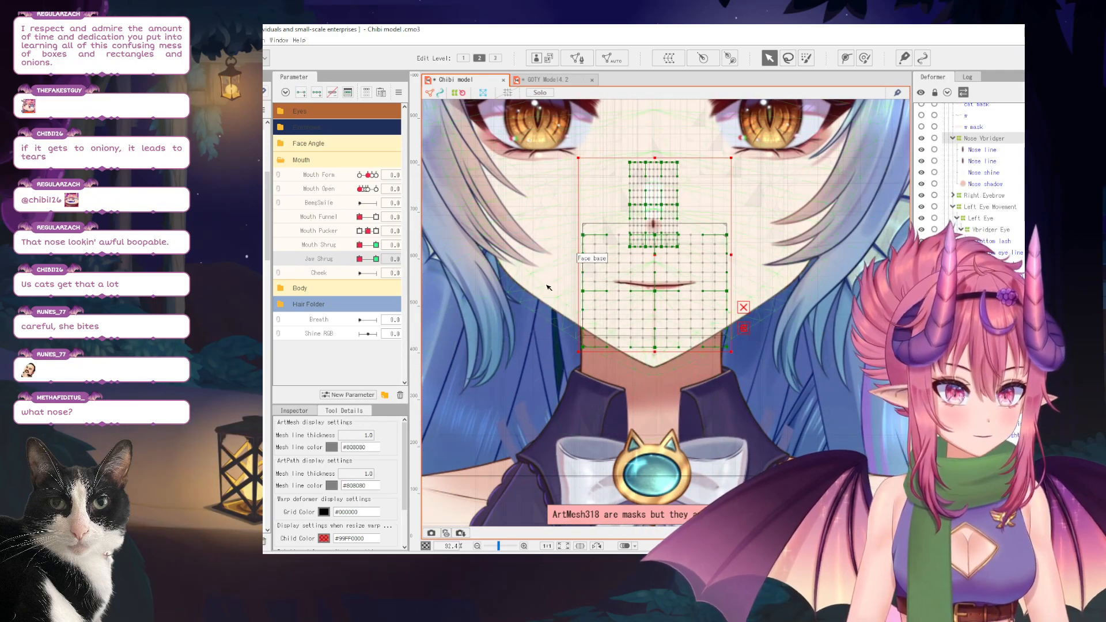
Create a warp deformer named MouthShrug with 3 × 4 Bezier divisions as parent of the selected face meshes.
{"action": "left_click", "coordinate": [749, 306]}
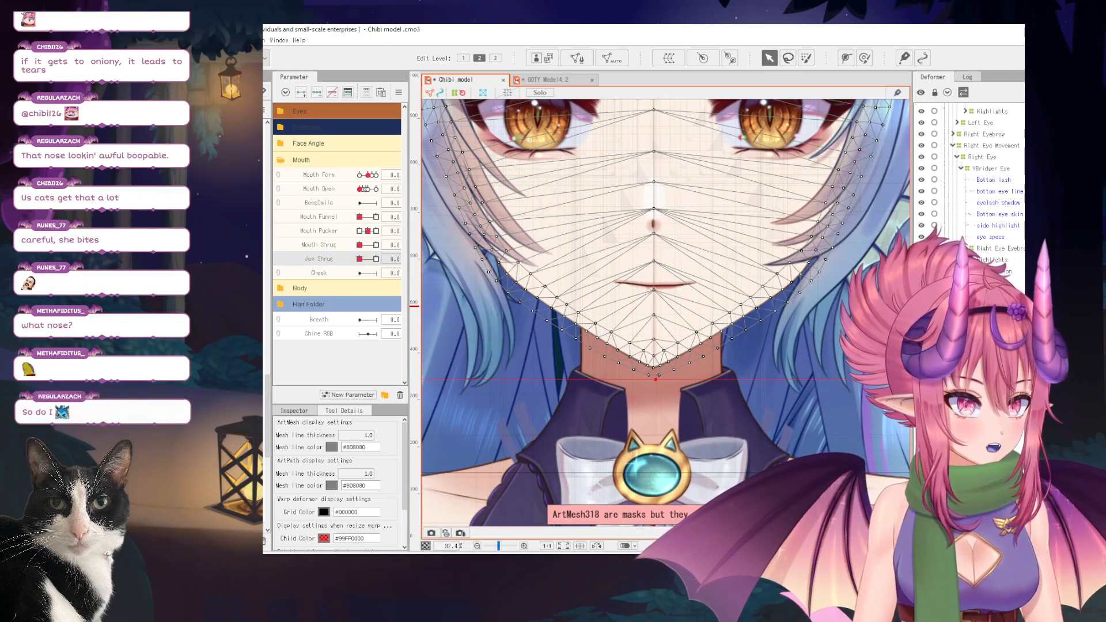
{"action": "left_click", "coordinate": [762, 306]}
{"action": "left_click", "coordinate": [534, 262]}
{"action": "scroll", "coordinate": [968, 172], "scroll_direction": "down", "scroll_amount": 3}
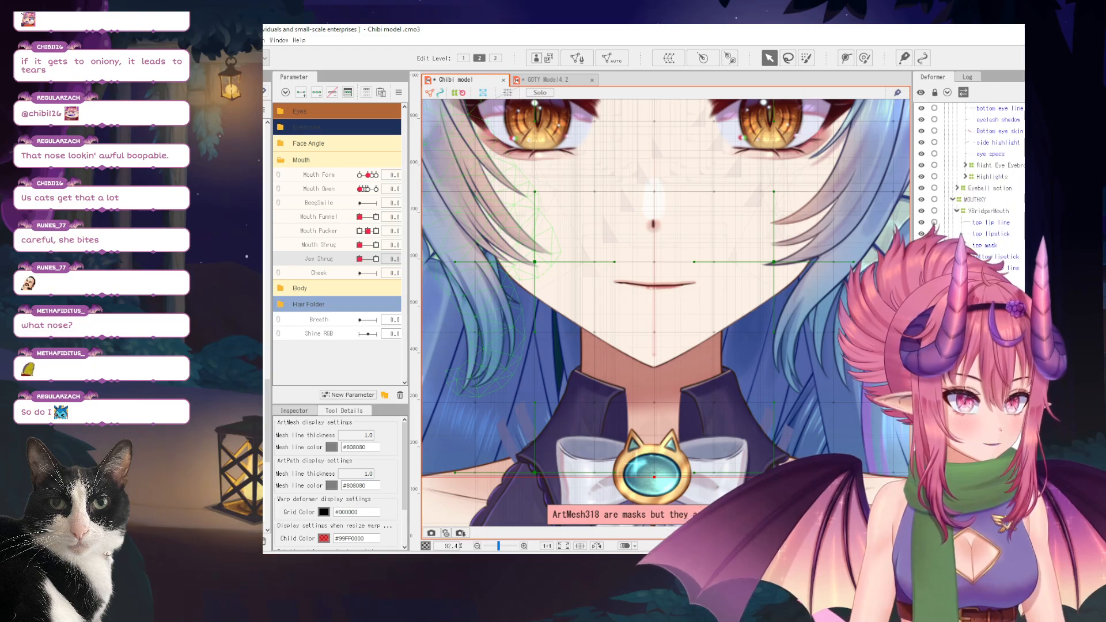
{"action": "key", "text": "ctrl+z"}
{"action": "key", "text": "ctrl+z"}
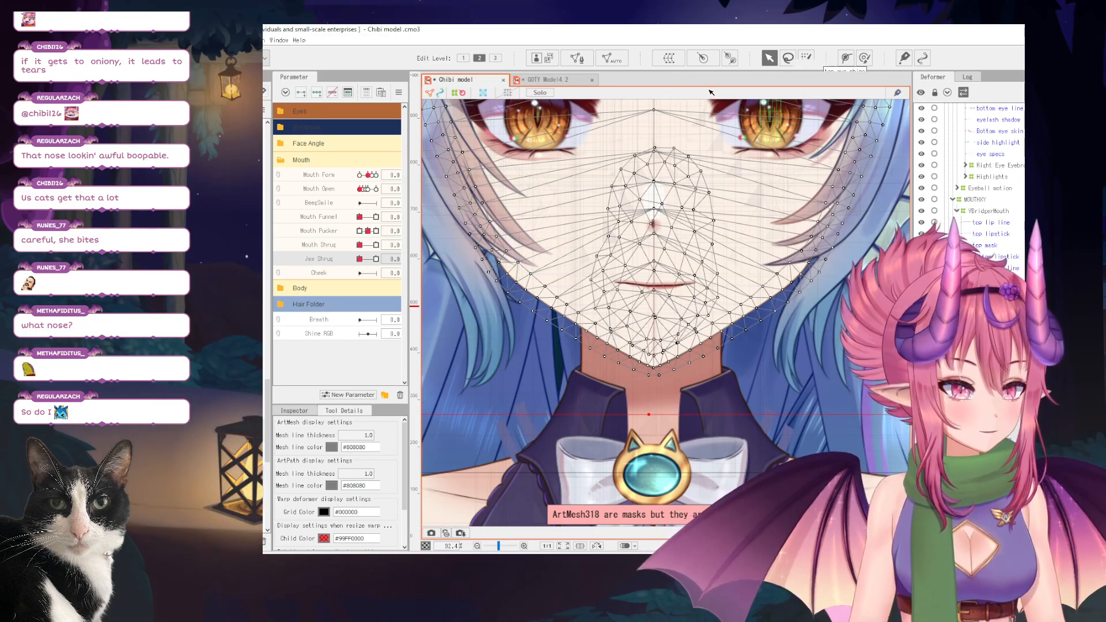
{"action": "left_click", "coordinate": [669, 59]}
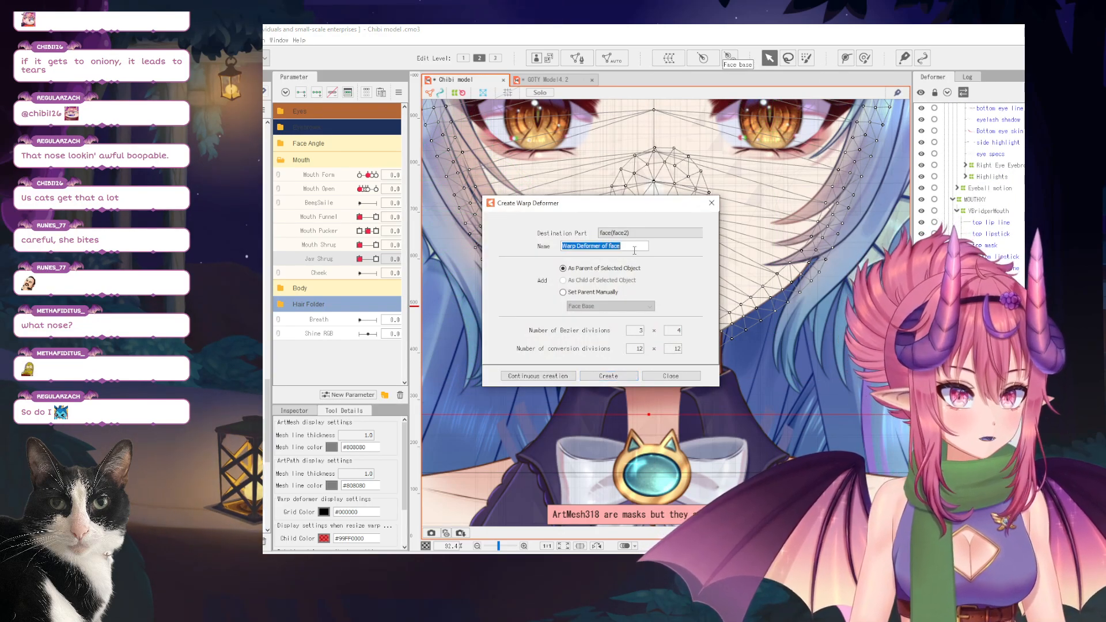
{"action": "type", "text": "M"}
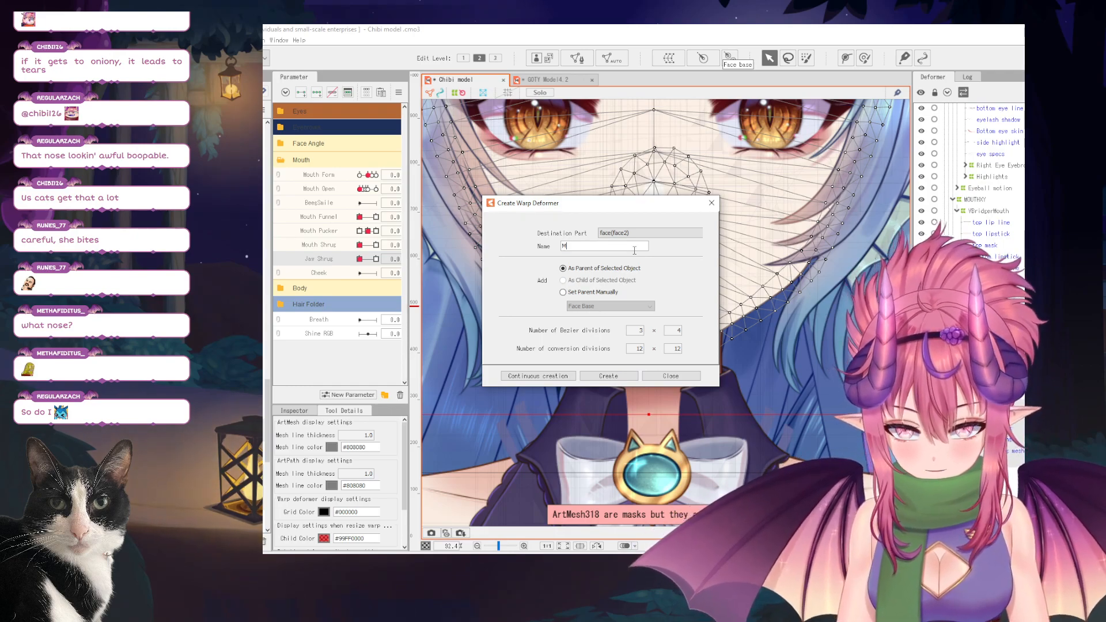
{"action": "type", "text": "outh Shru"}
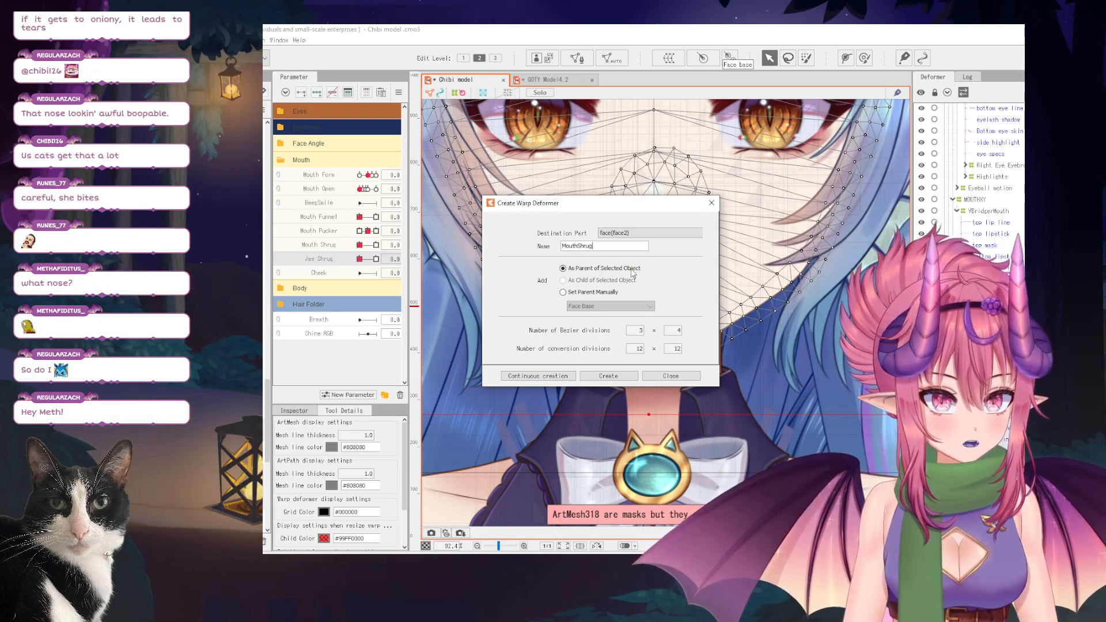
{"action": "type", "text": "g"}
{"action": "key", "text": "Return"}
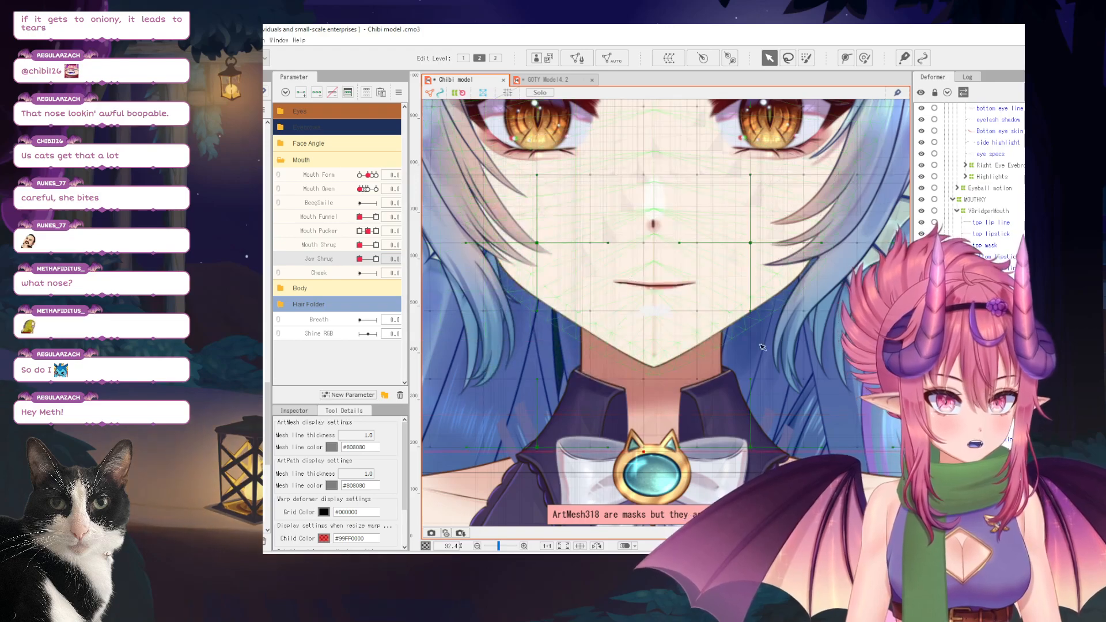
Rename the new face warp deformer JawShrug and key it on the Jaw Shrug parameter.
{"action": "left_click", "coordinate": [306, 412]}
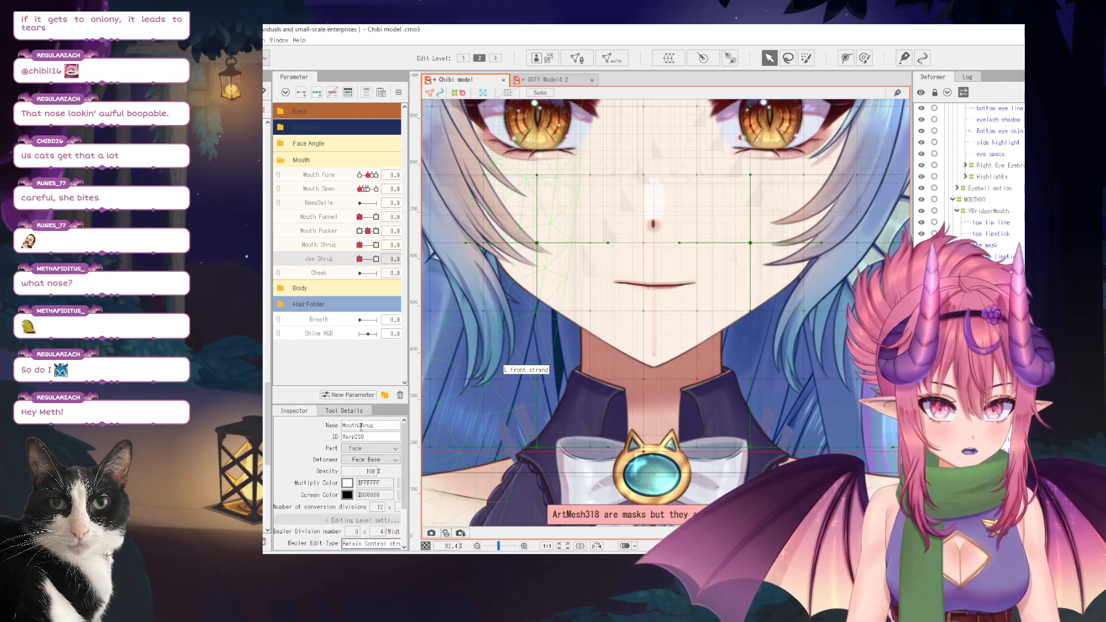
{"action": "left_click", "coordinate": [360, 426]}
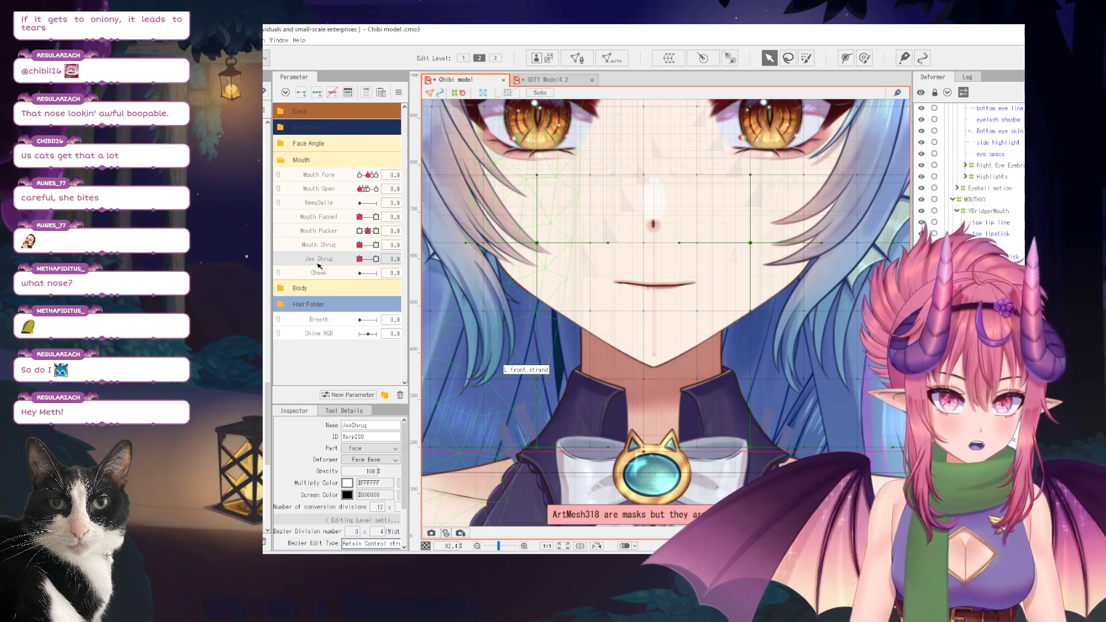
{"action": "left_click", "coordinate": [359, 260]}
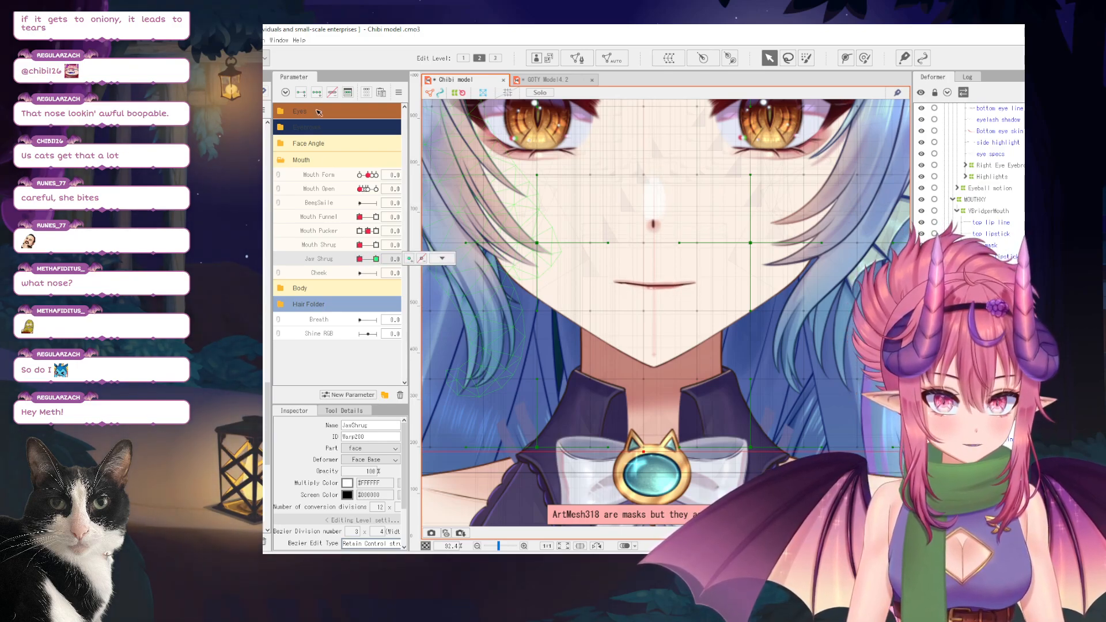
Preview the Mouth Shrug and Jaw Shrug blend shapes at 1.0 to compare their mouth and nose movement.
{"action": "left_click", "coordinate": [350, 247]}
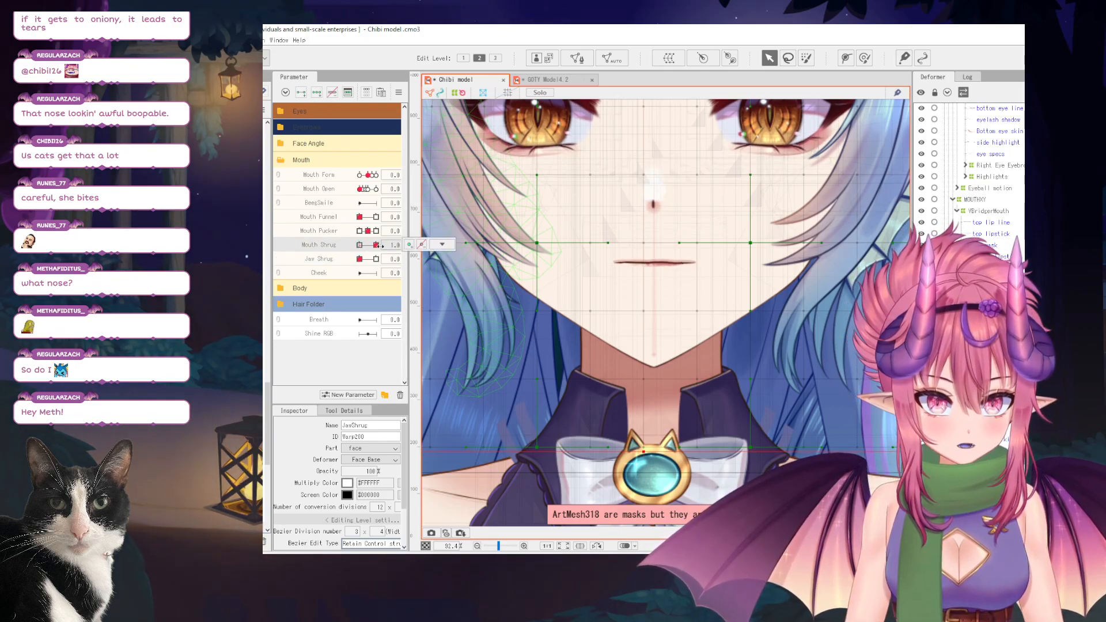
{"action": "left_click", "coordinate": [340, 260]}
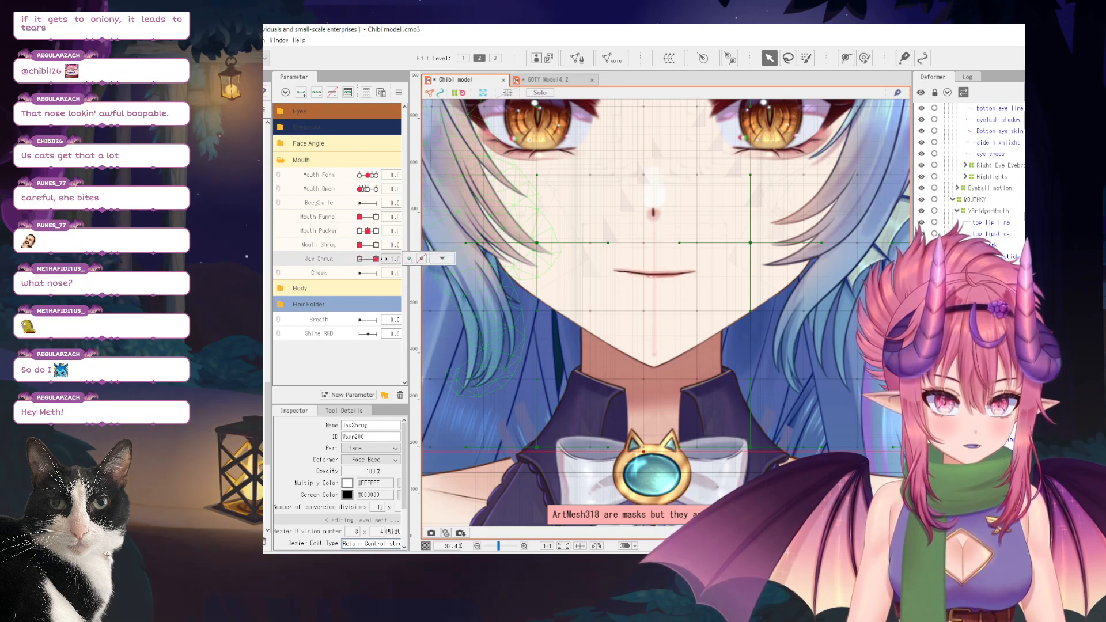
{"action": "left_click_drag", "start_coordinate": [359, 260], "coordinate": [388, 261]}
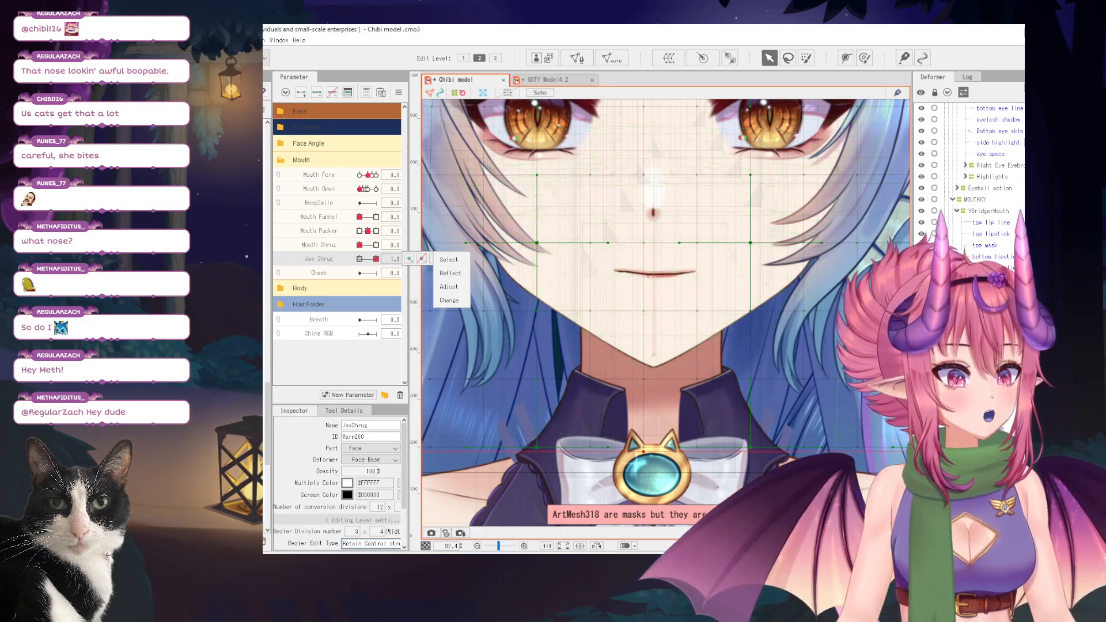
Select the VBridgerMouth and Nose Vbridger deformers and replace their Jaw Shrug 1.0 shape with a slight downward shift.
{"action": "left_click", "coordinate": [1009, 210]}
{"action": "scroll", "coordinate": [1010, 224], "scroll_direction": "down", "scroll_amount": 5}
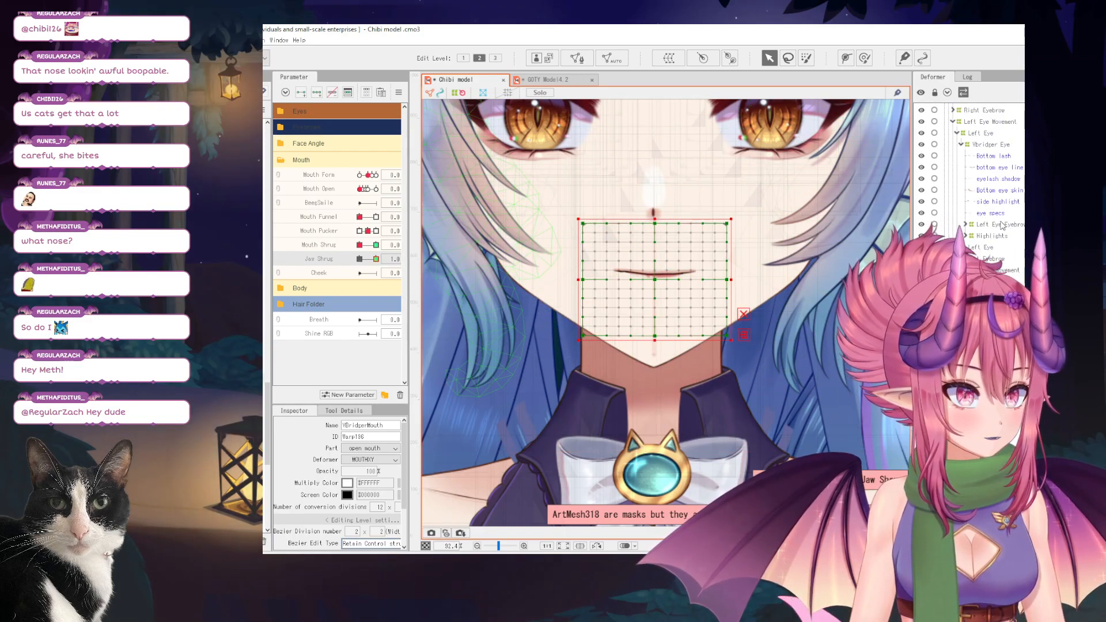
{"action": "left_click", "coordinate": [984, 177], "text": "ctrl"}
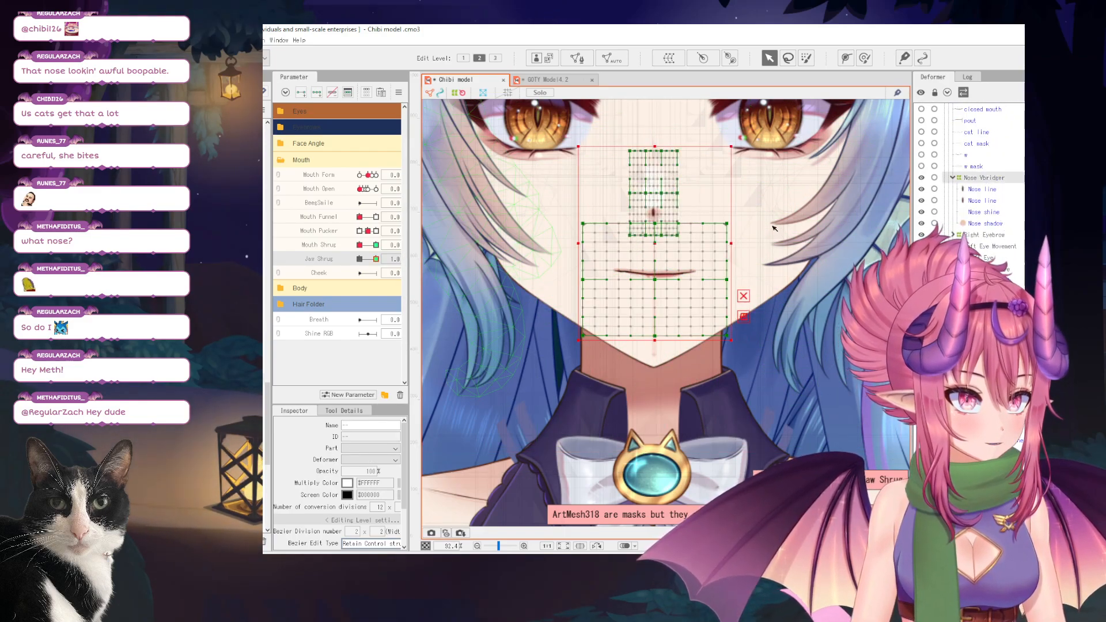
{"action": "left_click", "coordinate": [333, 94]}
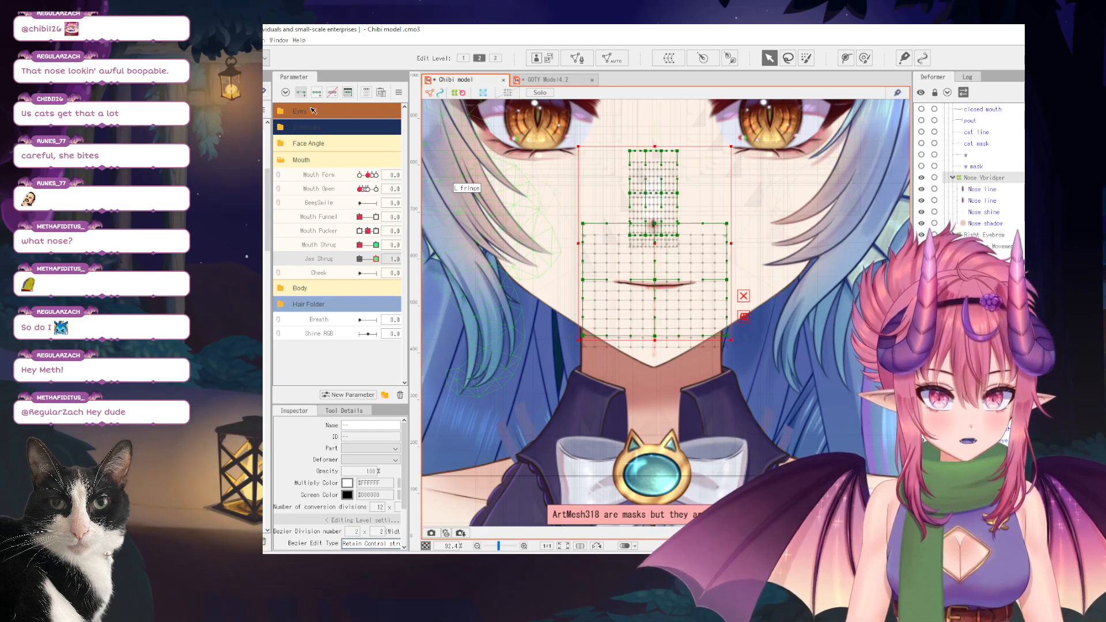
{"action": "left_click_drag", "start_coordinate": [376, 259], "coordinate": [351, 263]}
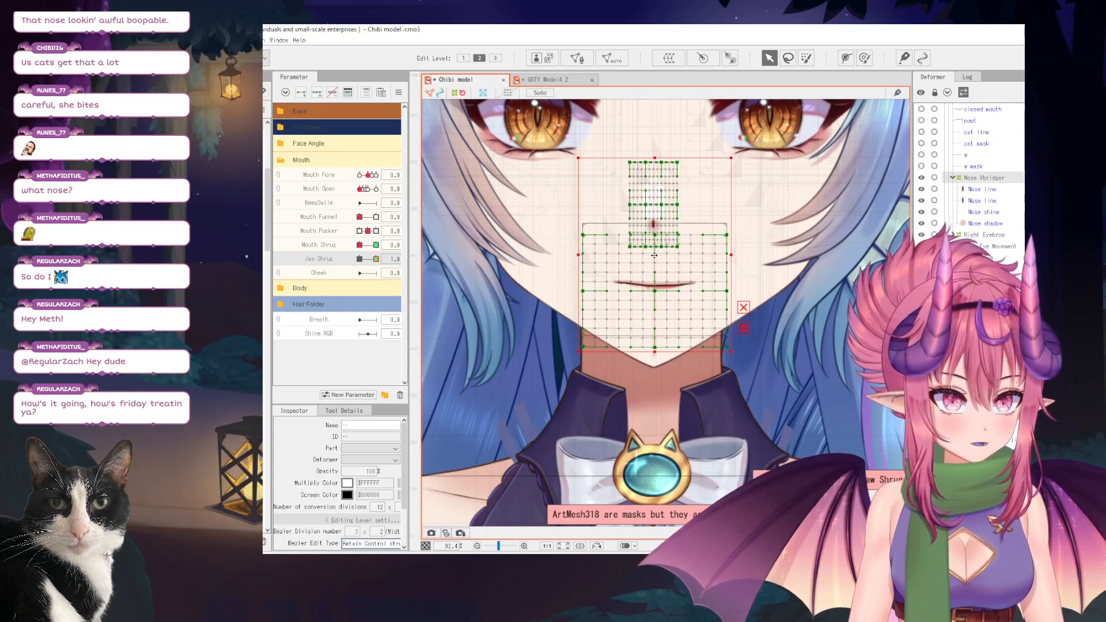
{"action": "left_click_drag", "start_coordinate": [654, 267], "coordinate": [657, 262]}
{"action": "key", "text": "ctrl+z"}
{"action": "left_click_drag", "start_coordinate": [378, 261], "coordinate": [353, 263]}
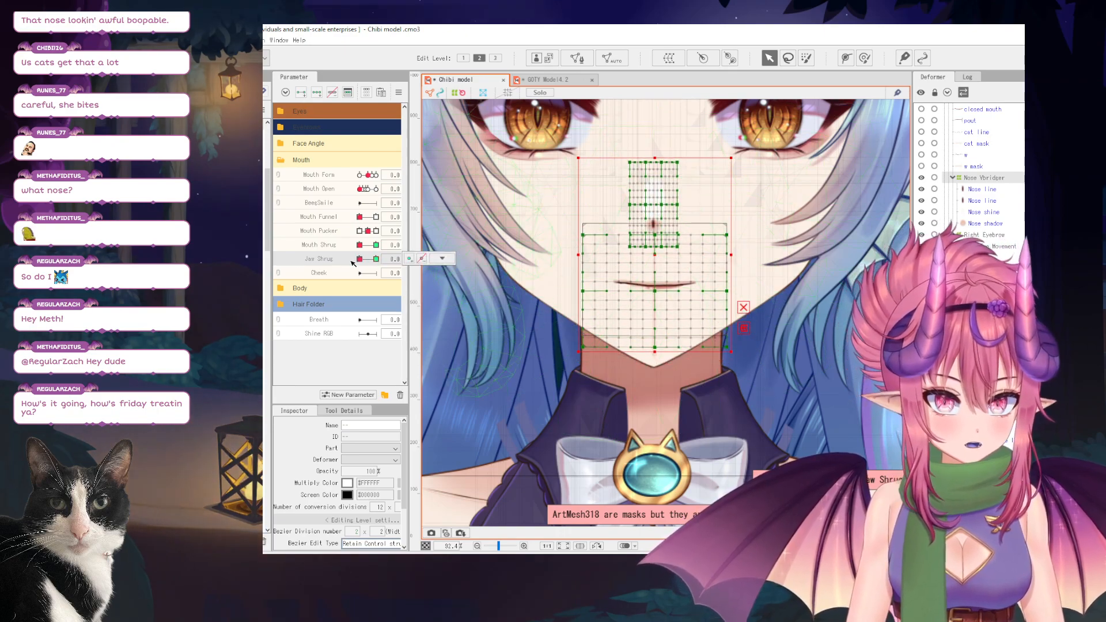
Select the JawShrug face deformer, key it again on the Jaw Shrug parameter and set the parameter to 1.0.
{"action": "scroll", "coordinate": [979, 173], "scroll_direction": "down", "scroll_amount": 5}
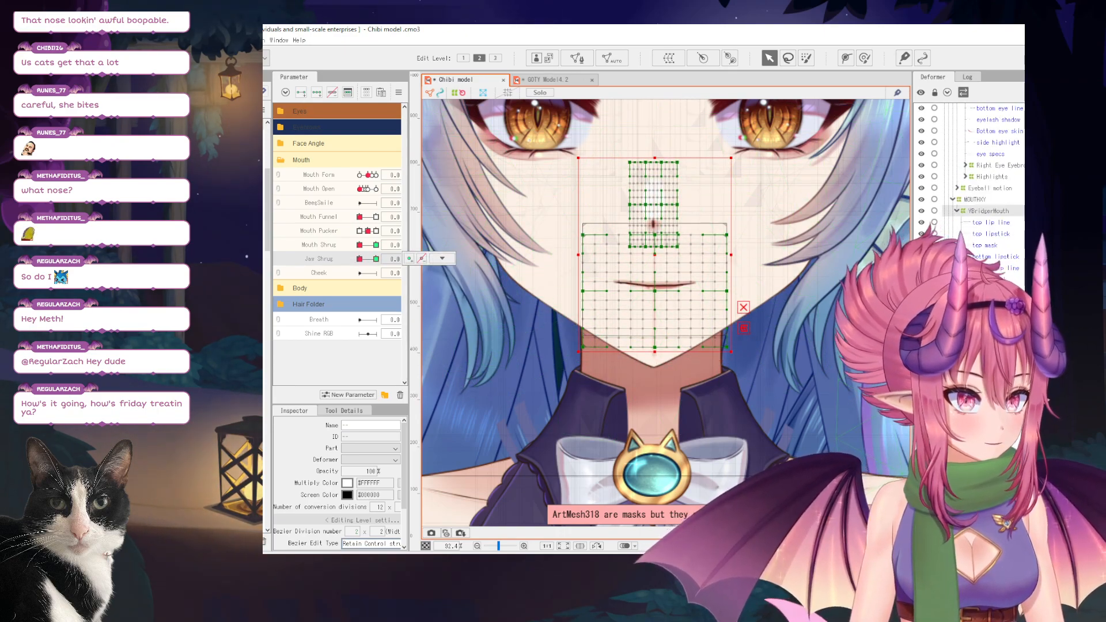
{"action": "scroll", "coordinate": [980, 172], "scroll_direction": "down", "scroll_amount": 5}
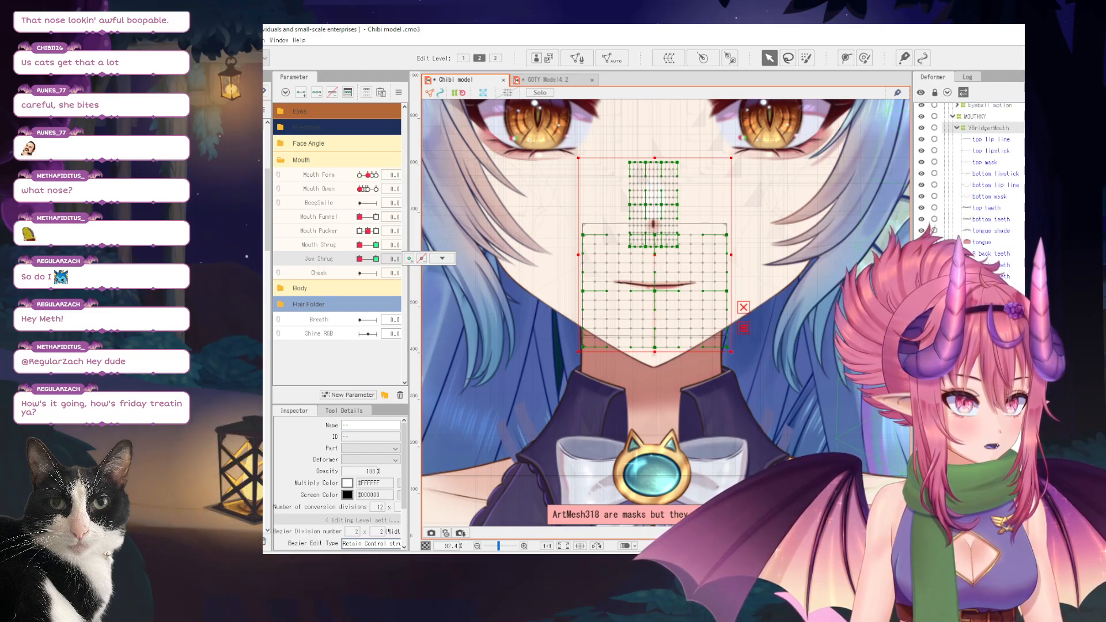
{"action": "left_click", "coordinate": [979, 299]}
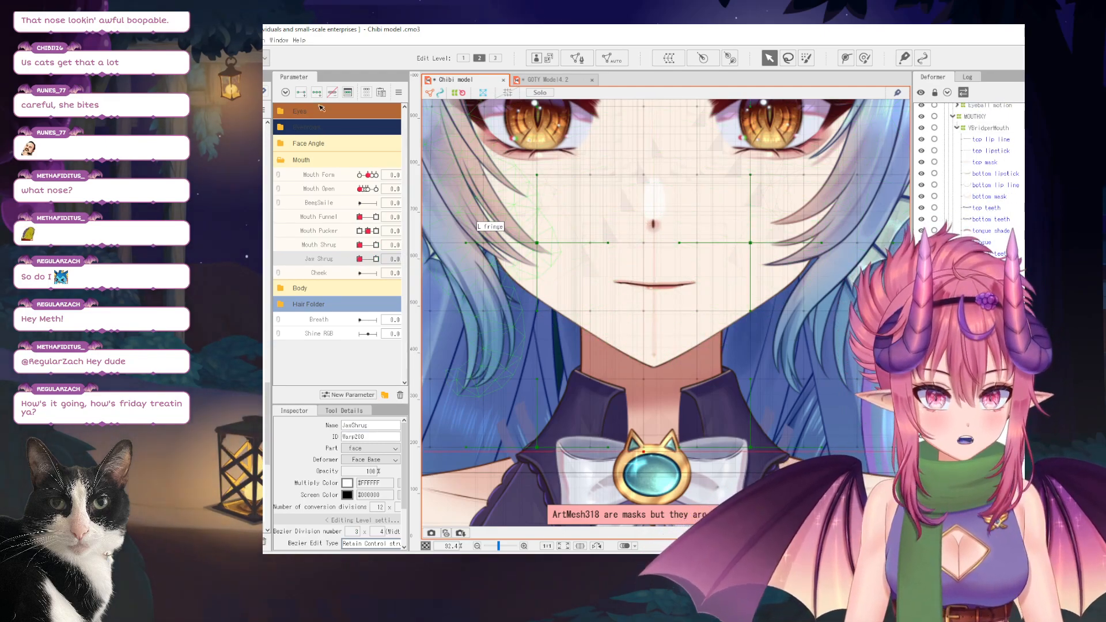
{"action": "left_click_drag", "start_coordinate": [366, 263], "coordinate": [376, 259]}
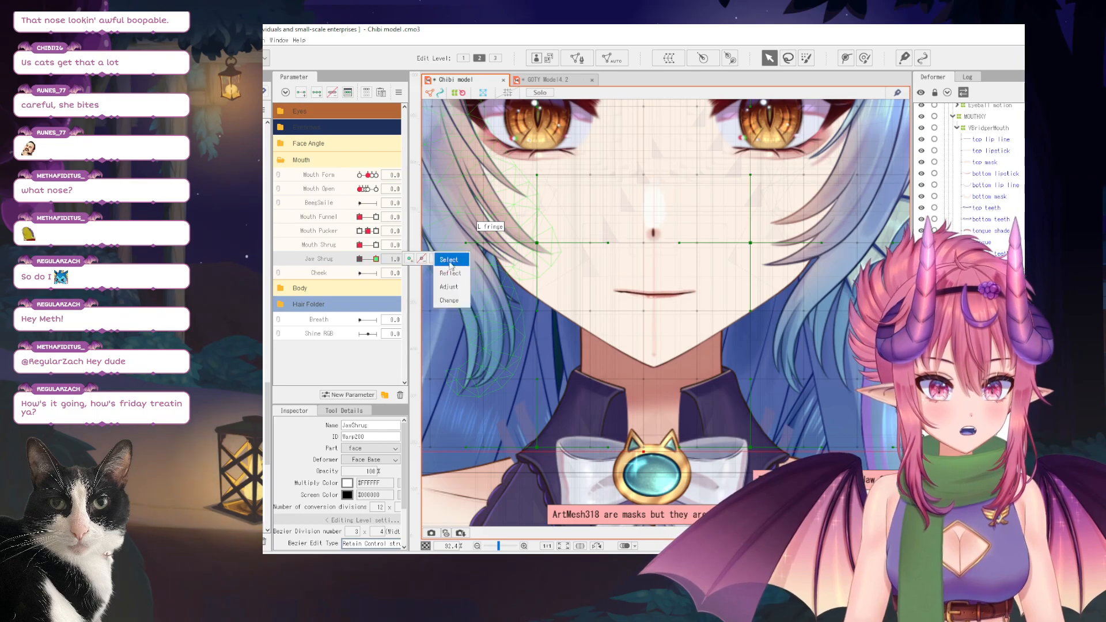
Pull the chin slightly downward on the JawShrug deformer at Jaw Shrug 1.0 with a large Deform Brush, redoing the stroke more subtly.
{"action": "left_click", "coordinate": [865, 57]}
{"action": "key", "text": "b"}
{"action": "left_click_drag", "start_coordinate": [619, 355], "coordinate": [817, 357]}
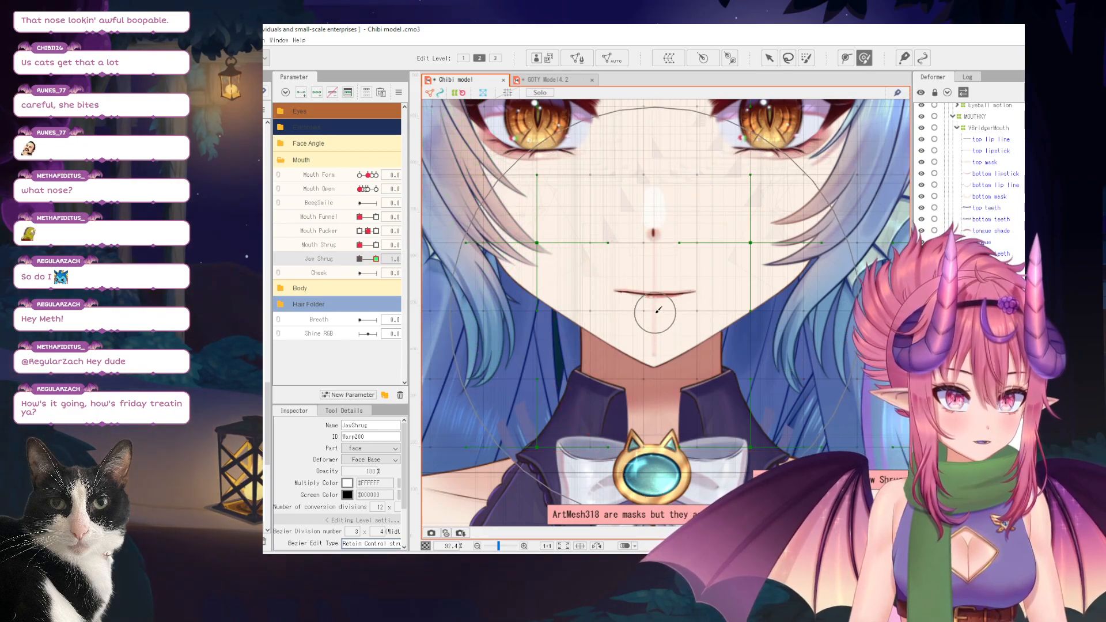
{"action": "left_click_drag", "start_coordinate": [655, 313], "coordinate": [655, 330]}
{"action": "key", "text": "ctrl+z"}
{"action": "key", "text": "ctrl+y"}
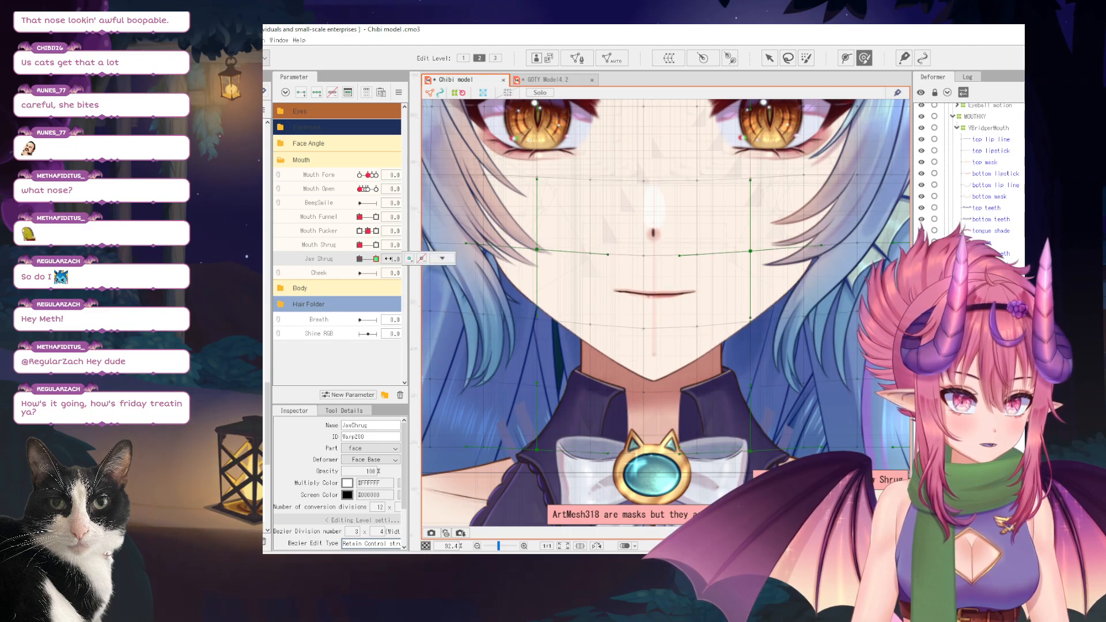
{"action": "key", "text": "ctrl+z"}
{"action": "left_click_drag", "start_coordinate": [399, 259], "coordinate": [286, 258]}
{"action": "left_click_drag", "start_coordinate": [362, 251], "coordinate": [390, 253]}
{"action": "left_click_drag", "start_coordinate": [662, 358], "coordinate": [662, 349]}
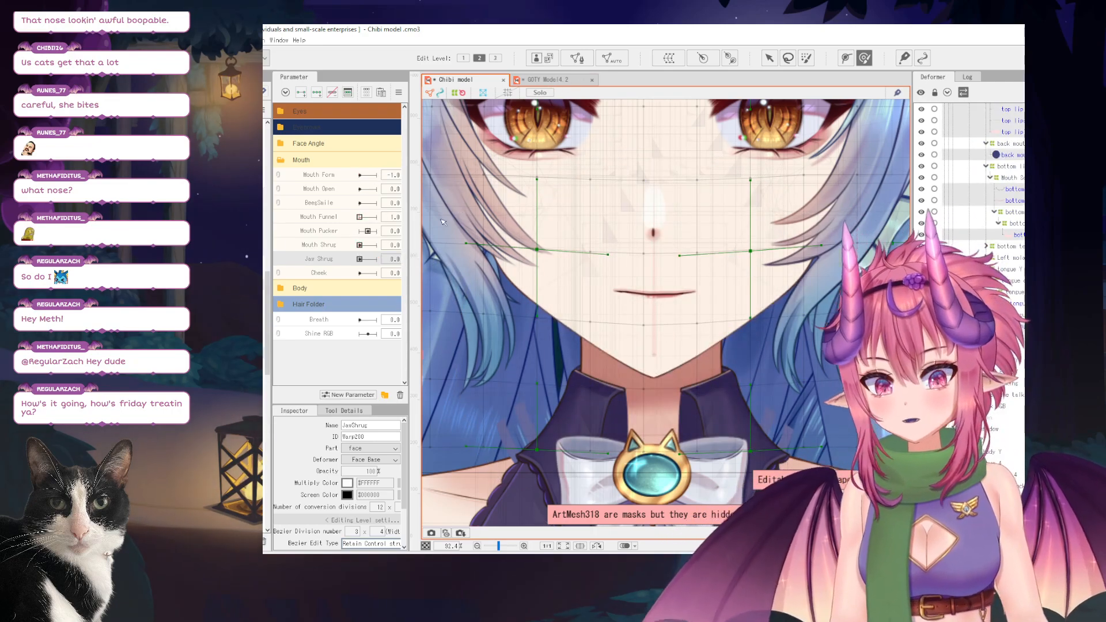
Switch to GOTY Model4.2, preview its JawShrug parameter at 1.0 for reference, and return to the Chibi model.
{"action": "left_click", "coordinate": [549, 80]}
{"action": "scroll", "coordinate": [353, 303], "scroll_direction": "down", "scroll_amount": 5}
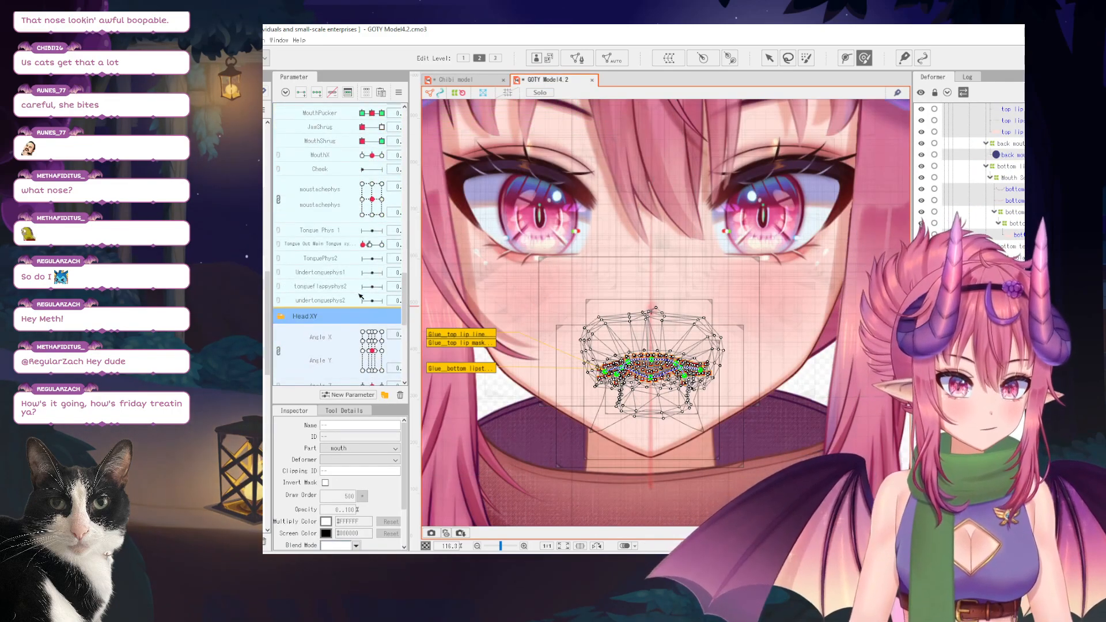
{"action": "left_click", "coordinate": [363, 211]}
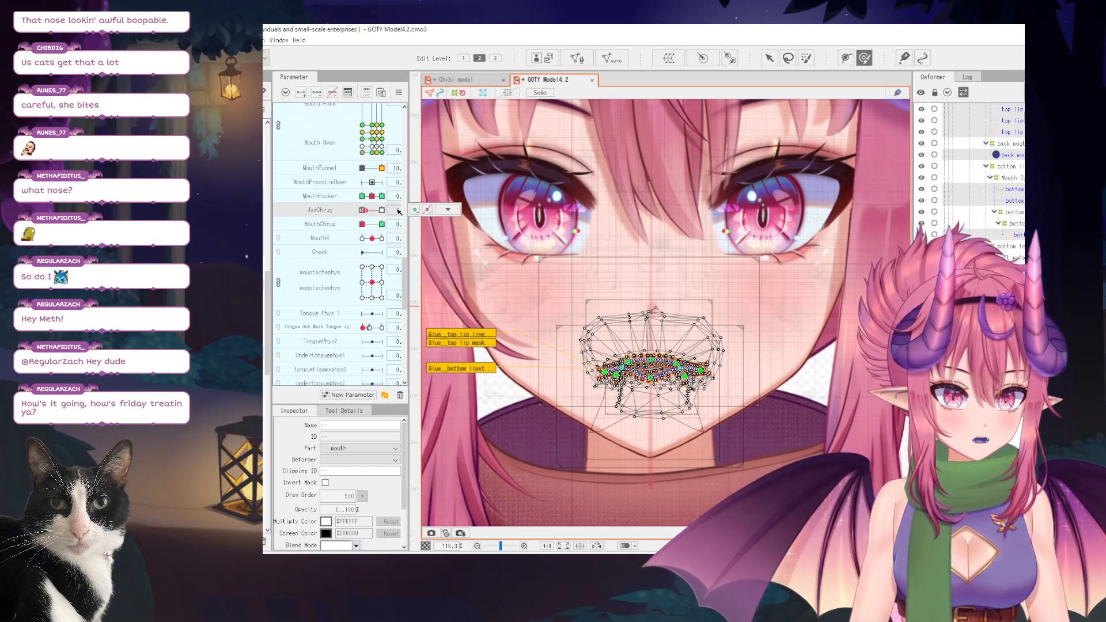
{"action": "mouse_move", "coordinate": [381, 211]}
{"action": "left_mouse_down"}
{"action": "mouse_move", "coordinate": [364, 212]}
{"action": "mouse_move", "coordinate": [395, 215]}
{"action": "mouse_move", "coordinate": [363, 224]}
{"action": "mouse_move", "coordinate": [398, 224]}
{"action": "mouse_move", "coordinate": [351, 229]}
{"action": "mouse_move", "coordinate": [398, 222]}
{"action": "left_mouse_up"}
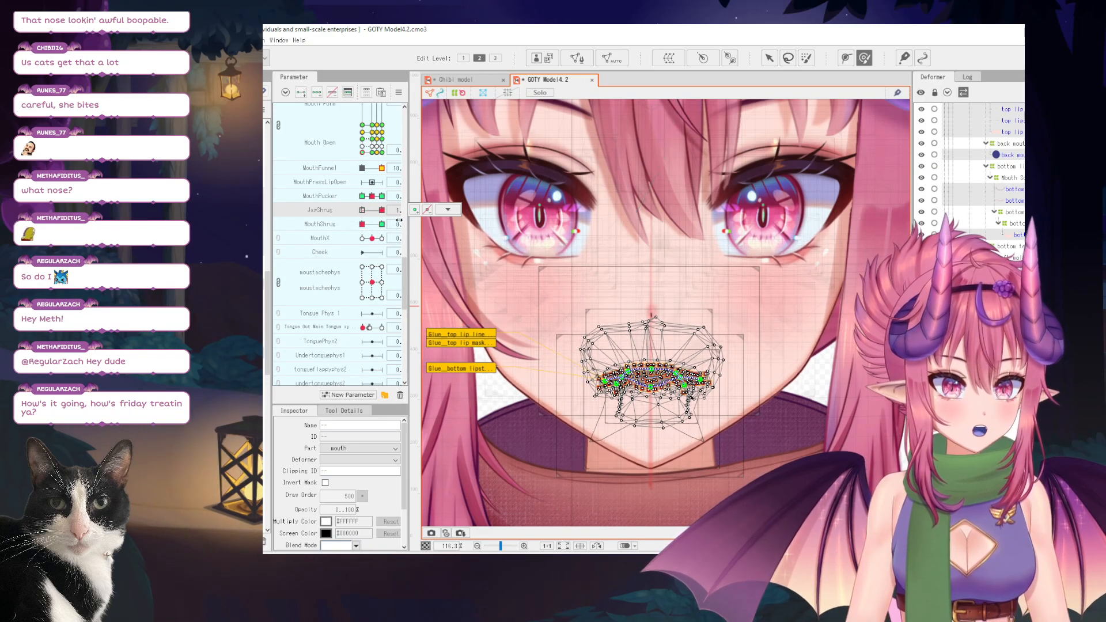
{"action": "left_click", "coordinate": [468, 80]}
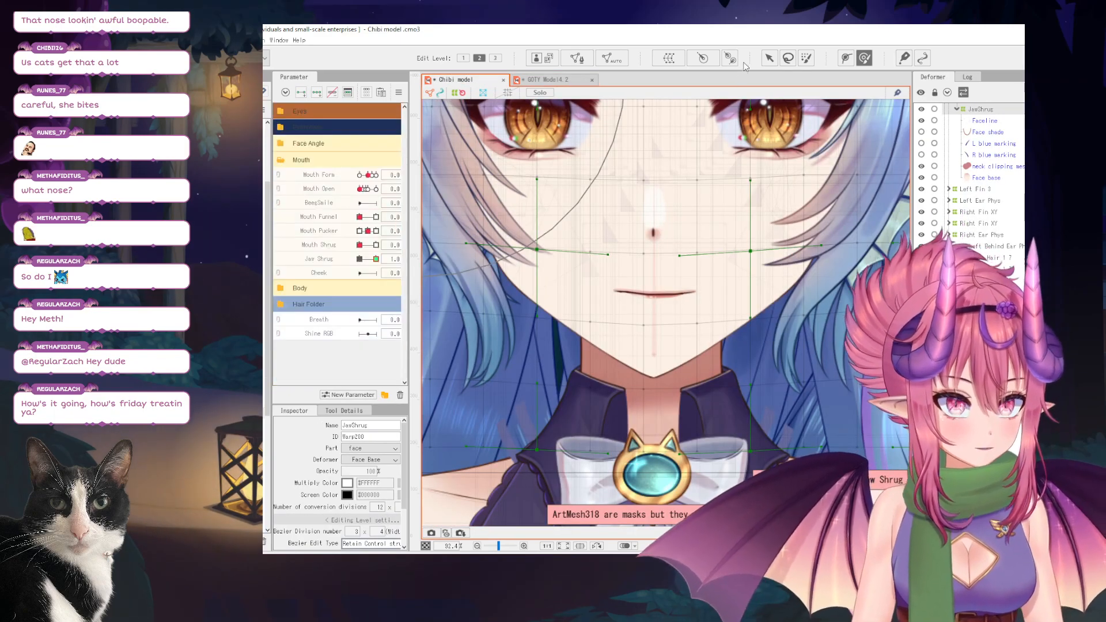
Select the Nose Vbridger deformer, move it slightly upward at Jaw Shrug 1.0 and preview the parameter down to 0.
{"action": "left_click", "coordinate": [654, 214]}
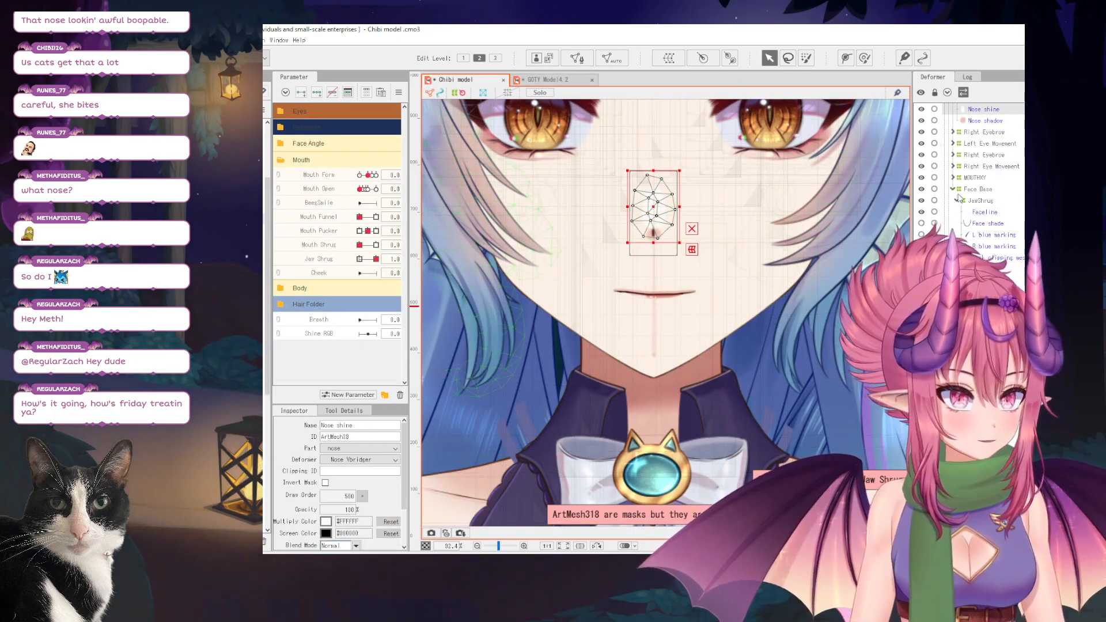
{"action": "scroll", "coordinate": [655, 213], "scroll_direction": "up", "scroll_amount": 3}
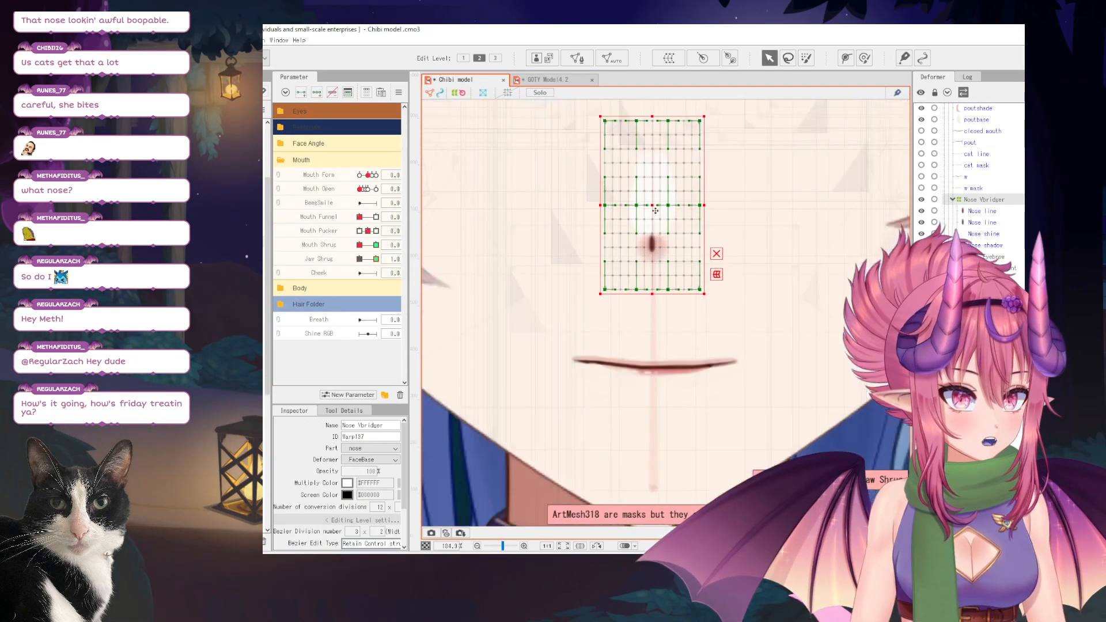
{"action": "left_click", "coordinate": [358, 259]}
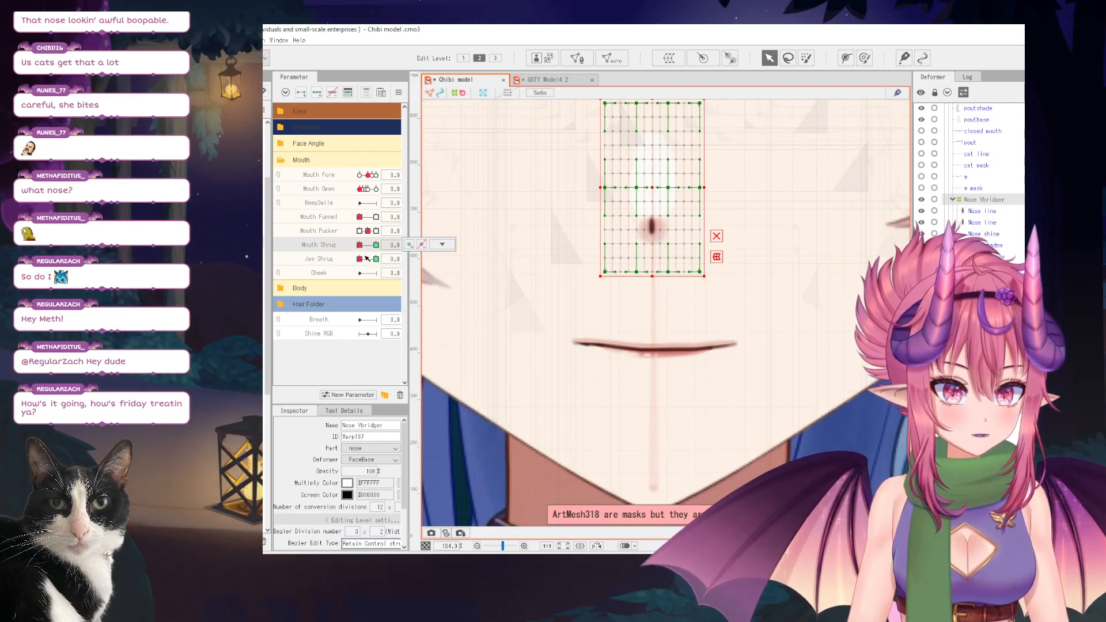
{"action": "left_click", "coordinate": [376, 259]}
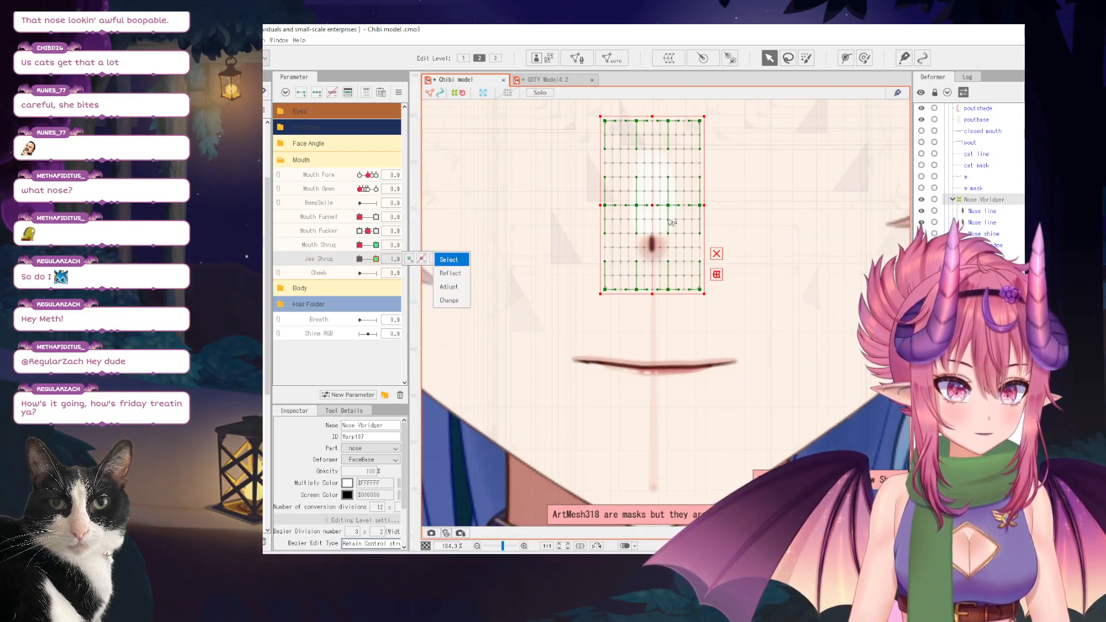
{"action": "left_click_drag", "start_coordinate": [655, 205], "coordinate": [650, 197]}
{"action": "left_click_drag", "start_coordinate": [375, 259], "coordinate": [314, 274]}
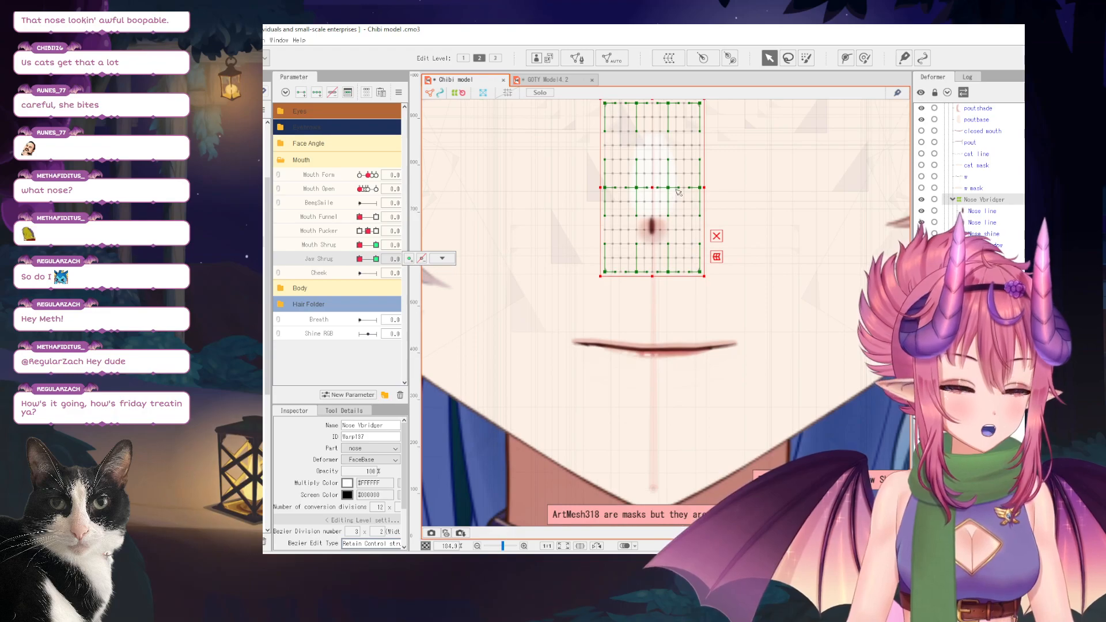
{"action": "scroll", "coordinate": [682, 193], "scroll_direction": "down", "scroll_amount": 5}
{"action": "scroll", "coordinate": [632, 220], "scroll_direction": "up", "scroll_amount": 5}
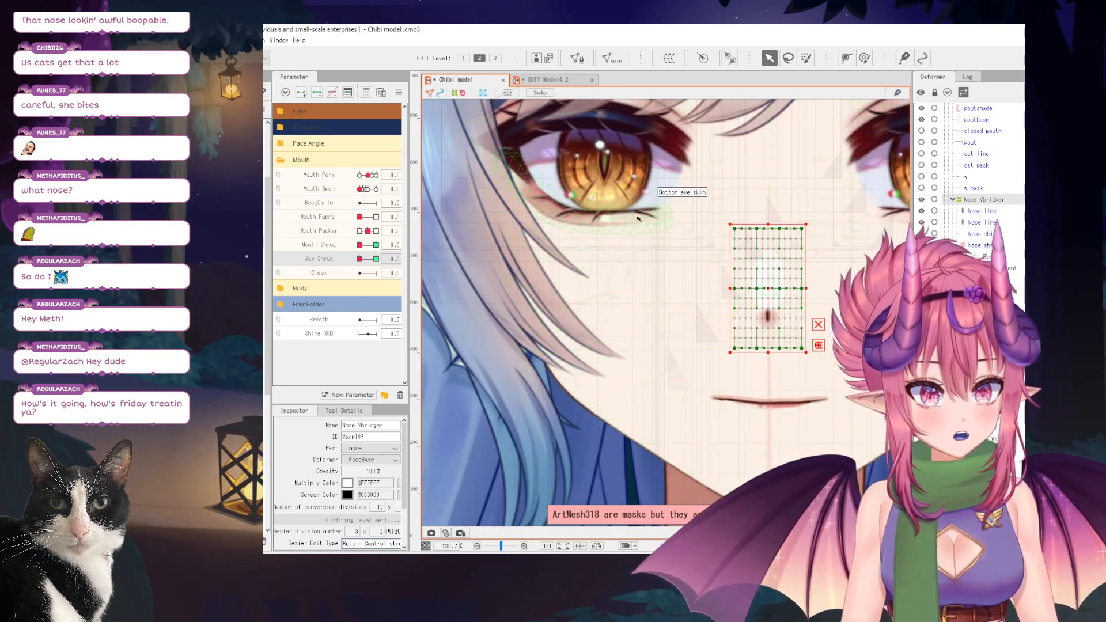
Select the VBridger Eye deformers of both eyes and set the Jaw Shrug parameter to 1.0.
{"action": "left_click", "coordinate": [632, 220]}
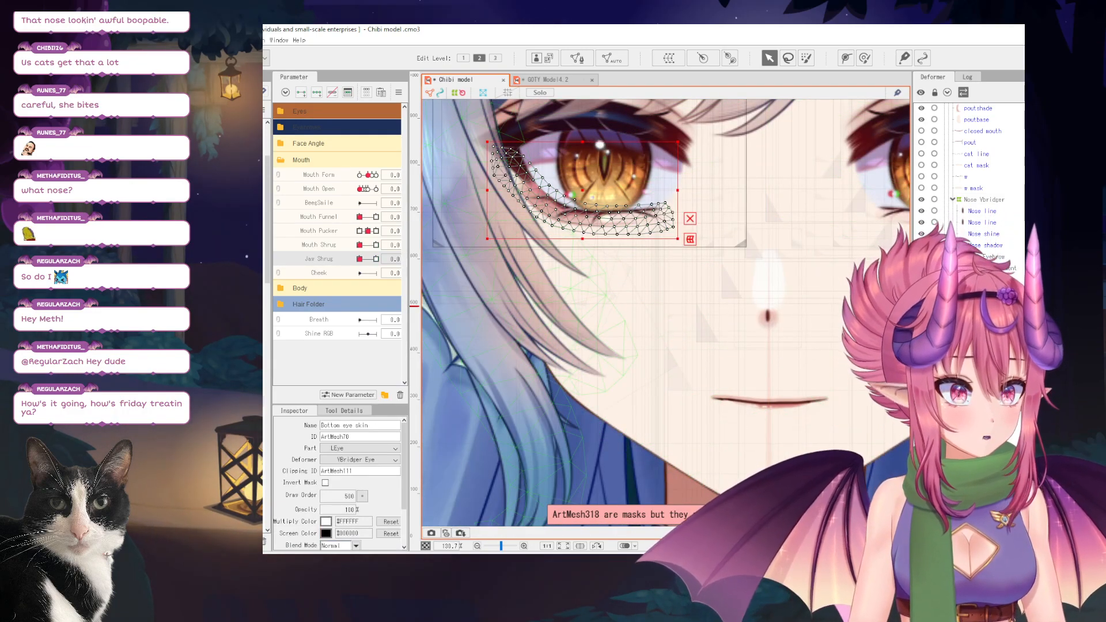
{"action": "left_click", "coordinate": [689, 239]}
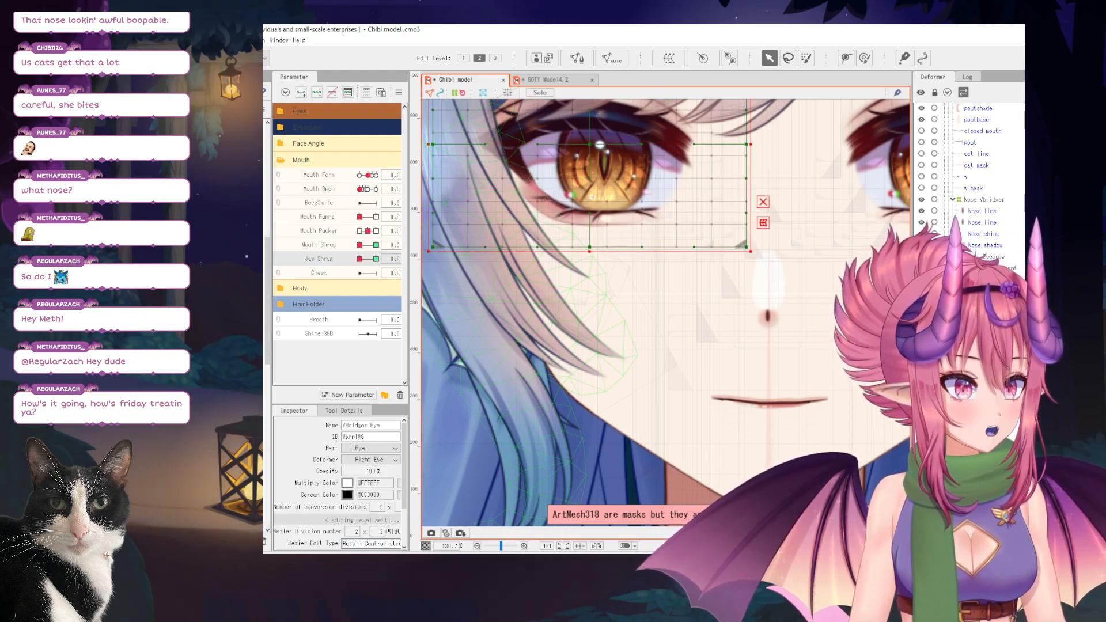
{"action": "left_click_drag", "start_coordinate": [689, 212], "coordinate": [534, 247]}
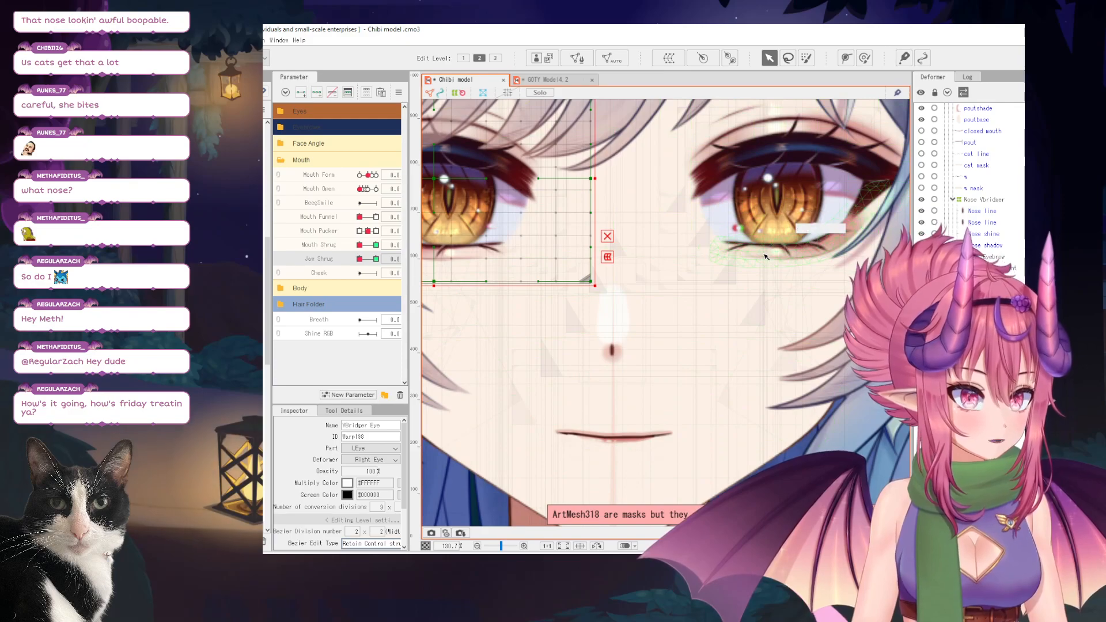
{"action": "left_click", "coordinate": [828, 277]}
{"action": "left_click", "coordinate": [689, 242]}
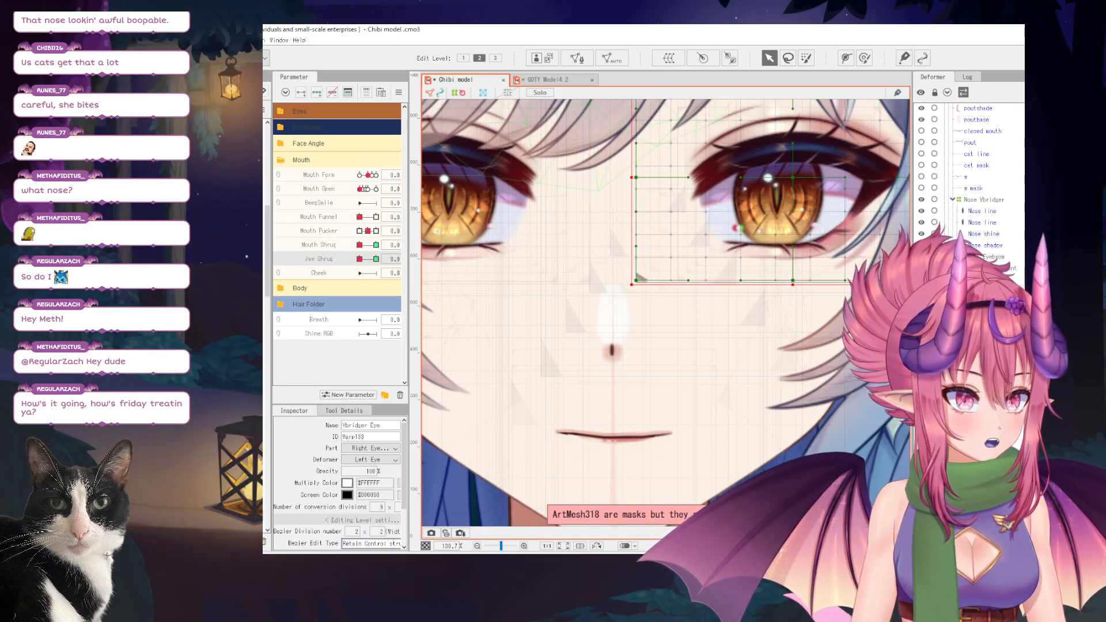
{"action": "left_click", "coordinate": [536, 242], "text": "shift"}
{"action": "left_click_drag", "start_coordinate": [360, 259], "coordinate": [377, 259]}
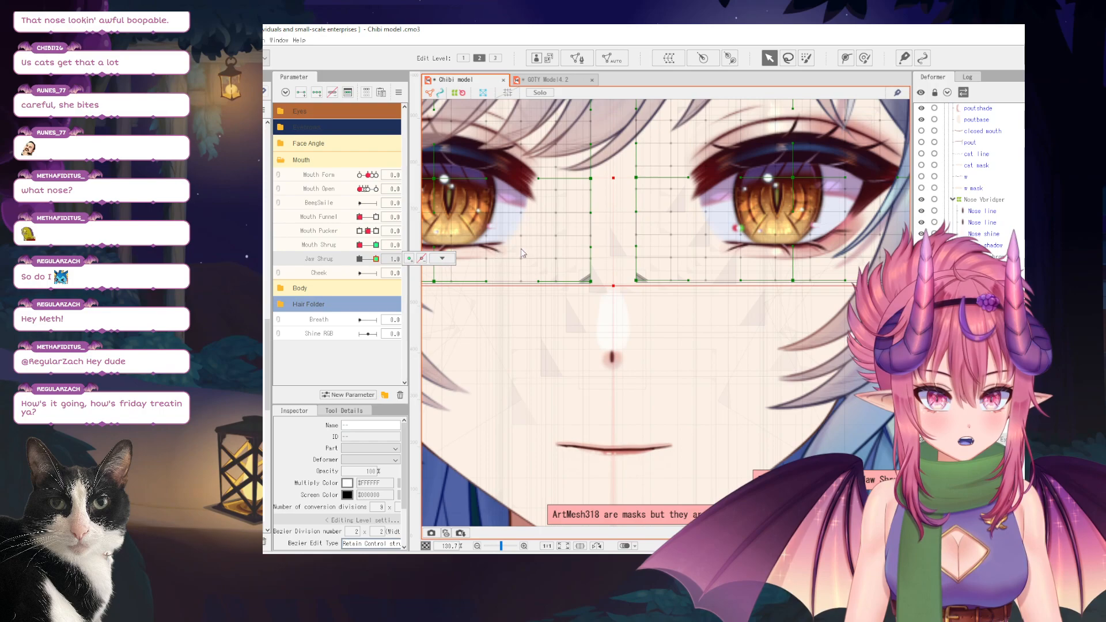
Subtly reshape the lower eye area on both VBridger Eye deformers at Jaw Shrug 1.0 with an enlarged Deform Brush.
{"action": "left_click", "coordinate": [865, 58]}
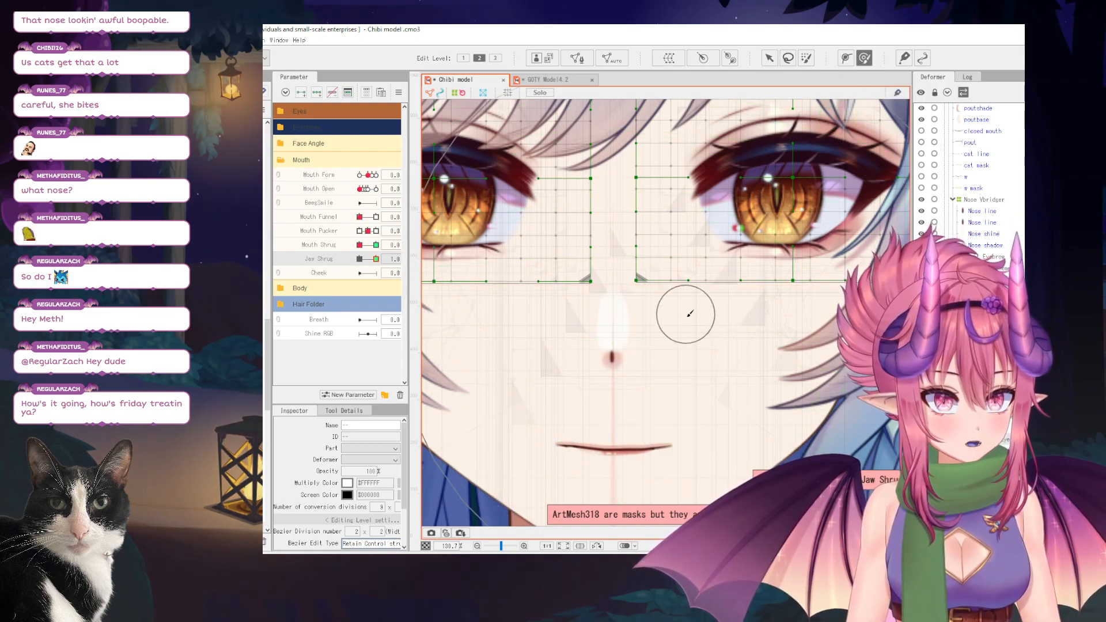
{"action": "mouse_move", "coordinate": [600, 314]}
{"action": "left_mouse_down"}
{"action": "mouse_move", "coordinate": [622, 284]}
{"action": "mouse_move", "coordinate": [747, 247]}
{"action": "left_mouse_up"}
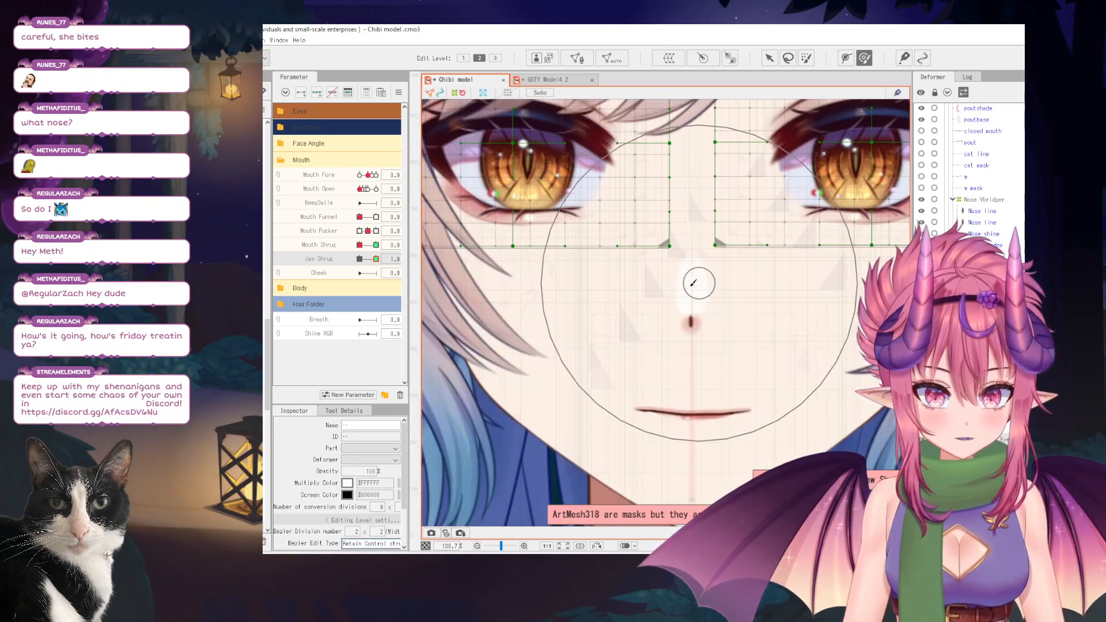
{"action": "mouse_move", "coordinate": [658, 287]}
{"action": "left_mouse_down"}
{"action": "mouse_move", "coordinate": [623, 286]}
{"action": "mouse_move", "coordinate": [618, 275]}
{"action": "left_mouse_up"}
{"action": "mouse_move", "coordinate": [546, 242]}
{"action": "left_mouse_down"}
{"action": "mouse_move", "coordinate": [552, 263]}
{"action": "mouse_move", "coordinate": [567, 261]}
{"action": "left_mouse_up"}
{"action": "left_click_drag", "start_coordinate": [655, 257], "coordinate": [547, 261]}
{"action": "left_click_drag", "start_coordinate": [711, 255], "coordinate": [712, 260]}
{"action": "scroll", "coordinate": [712, 260], "scroll_direction": "down", "scroll_amount": 3}
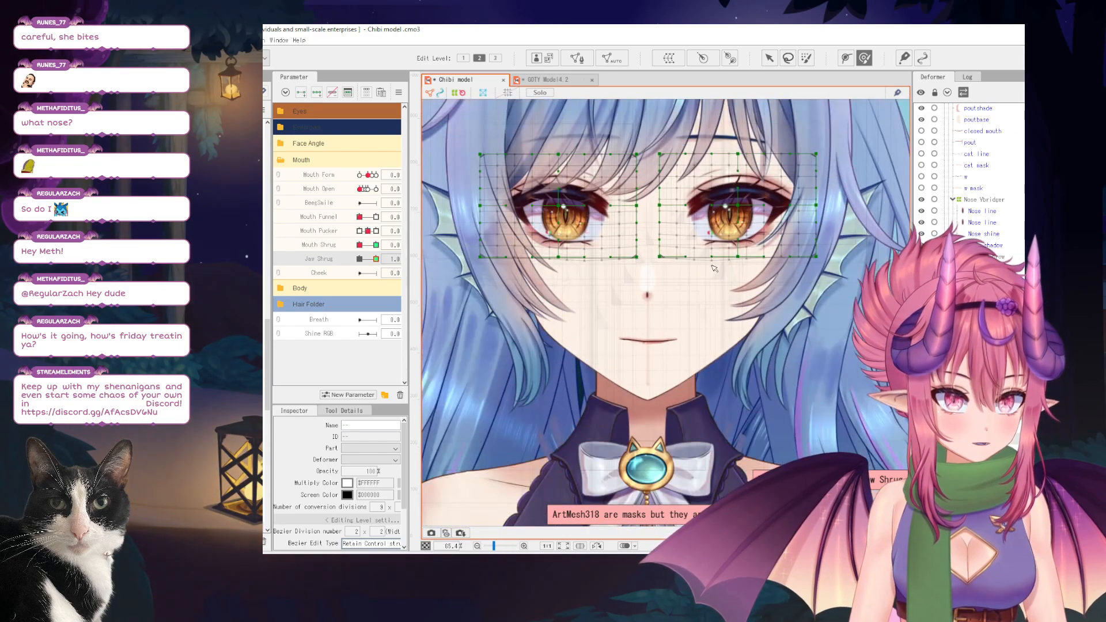
Deselect the eye deformers and reorder Jaw Shrug directly above Mouth Shrug in the Mouth parameter group.
{"action": "left_click", "coordinate": [768, 64]}
{"action": "scroll", "coordinate": [571, 210], "scroll_direction": "down", "scroll_amount": 5}
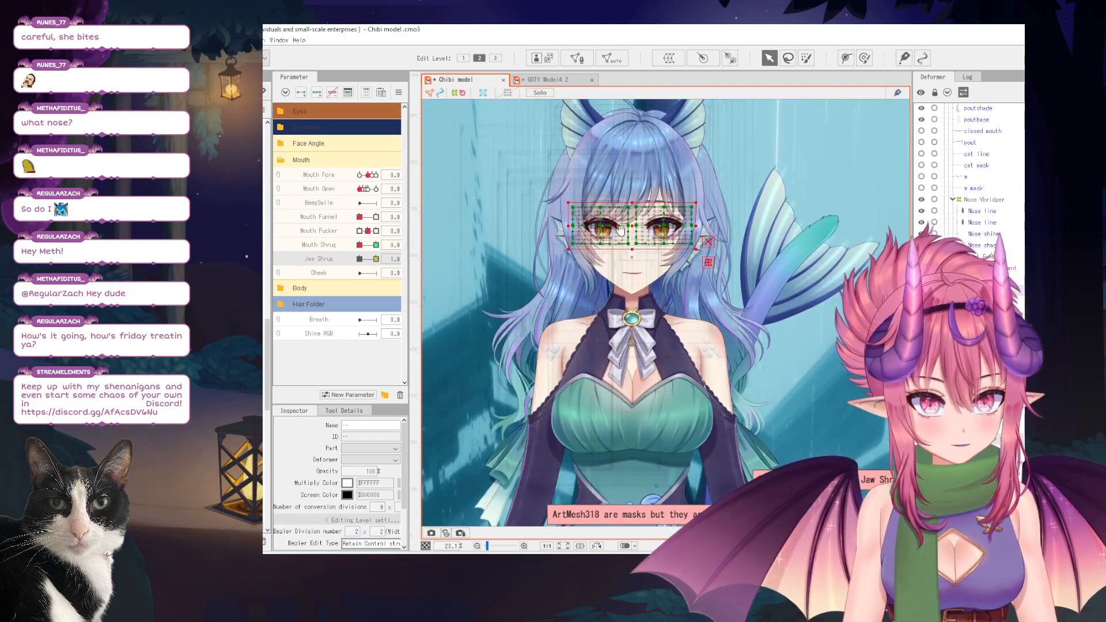
{"action": "left_click", "coordinate": [613, 210]}
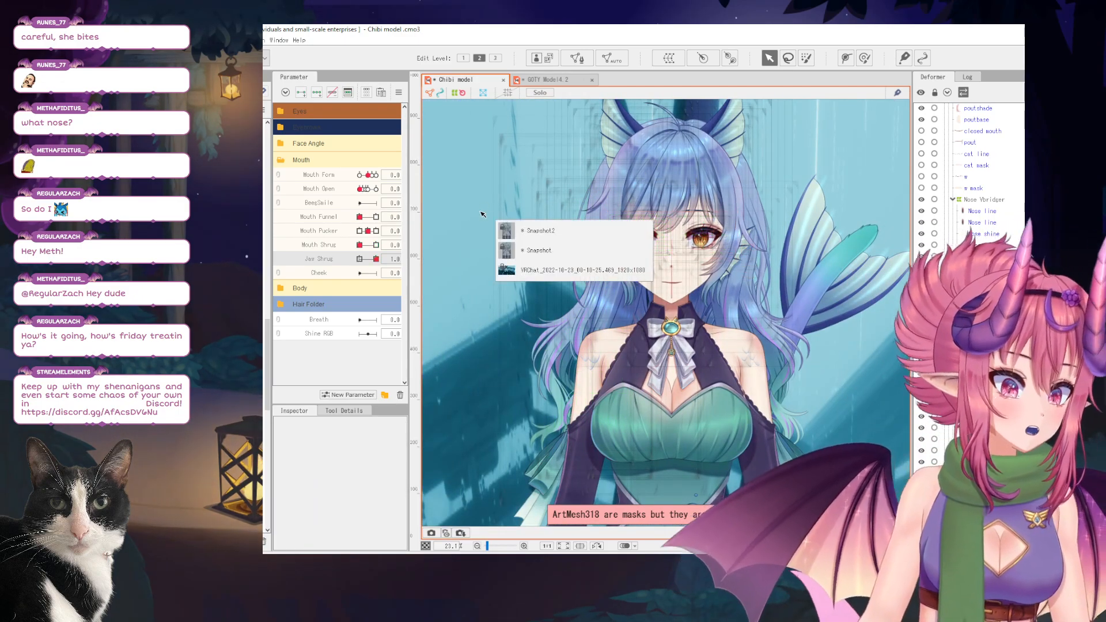
{"action": "left_click_drag", "start_coordinate": [319, 260], "coordinate": [317, 242]}
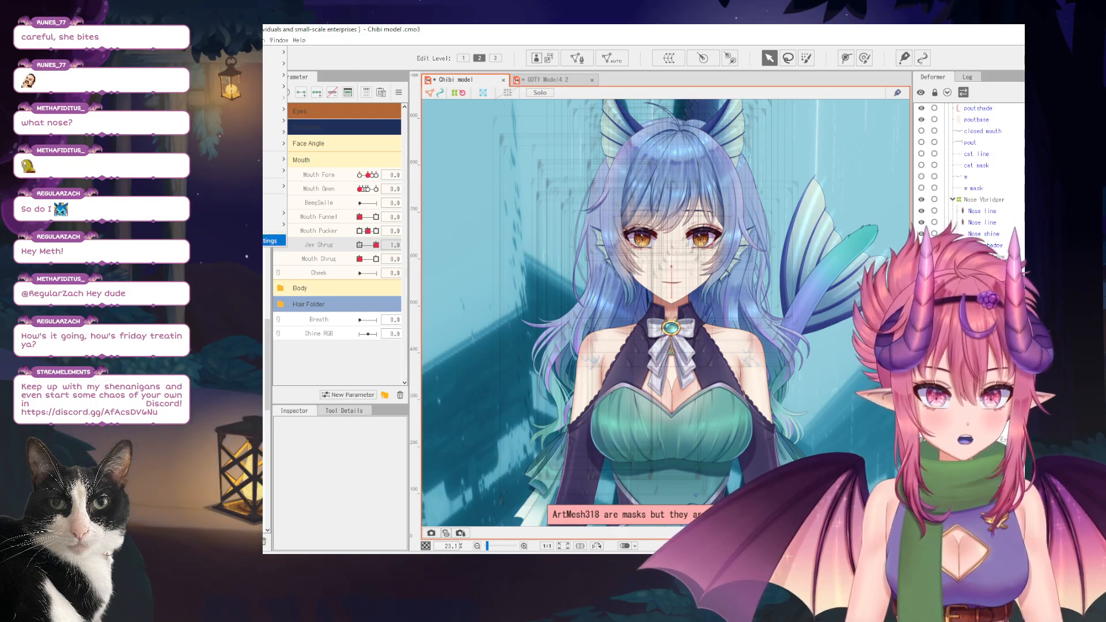
Open the physics settings, combine Mouth Pucker with Jaw Shrug and preview different combinations of the two together with Mouth Shrug.
{"action": "left_click", "coordinate": [273, 240]}
{"action": "scroll", "coordinate": [845, 155], "scroll_direction": "up", "scroll_amount": 2}
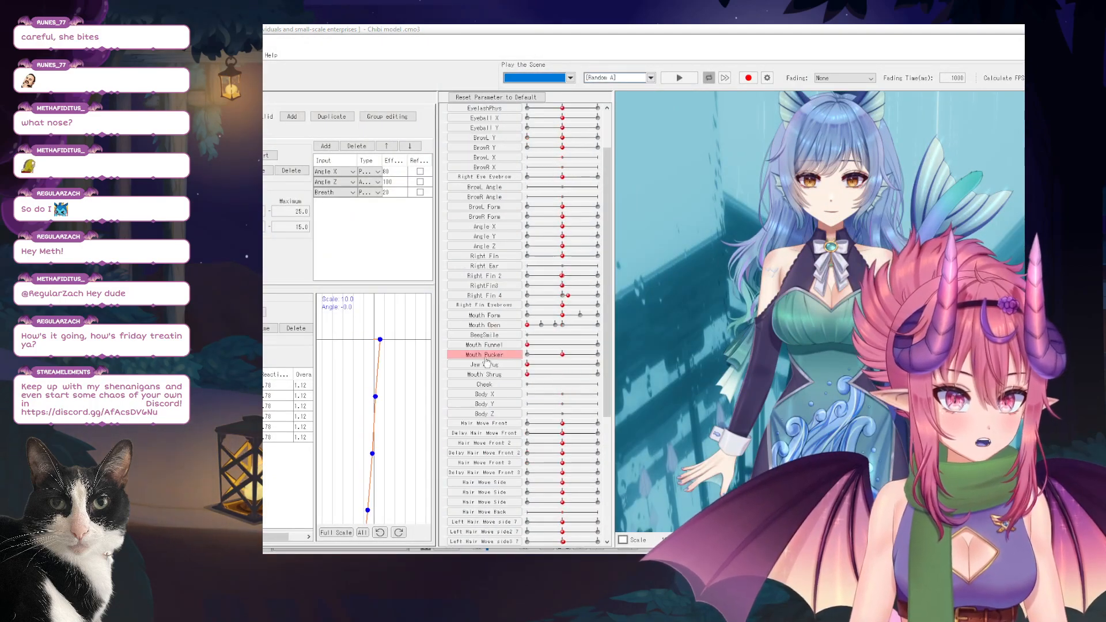
{"action": "scroll", "coordinate": [484, 363], "scroll_direction": "down", "scroll_amount": 7}
{"action": "scroll", "coordinate": [507, 357], "scroll_direction": "up", "scroll_amount": 9}
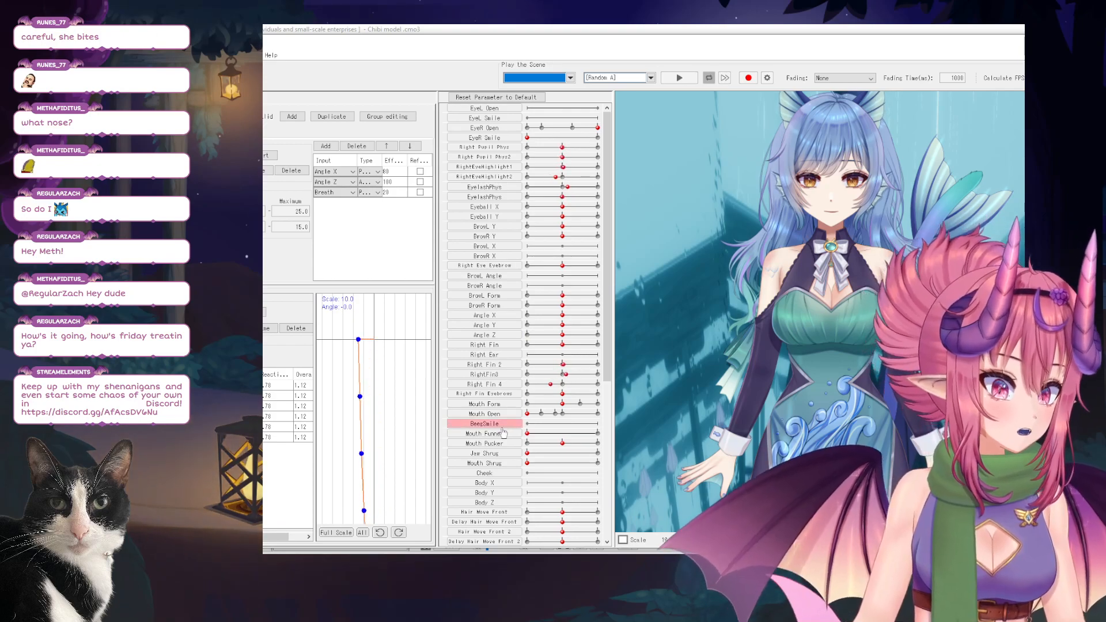
{"action": "left_click", "coordinate": [443, 449]}
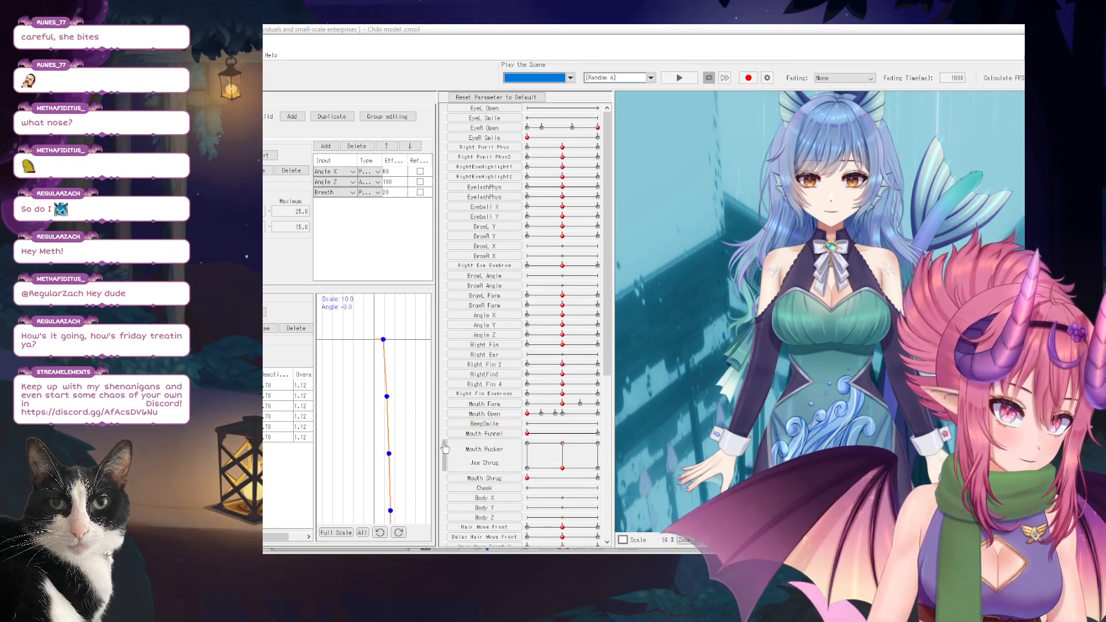
{"action": "left_click_drag", "start_coordinate": [564, 475], "coordinate": [542, 474]}
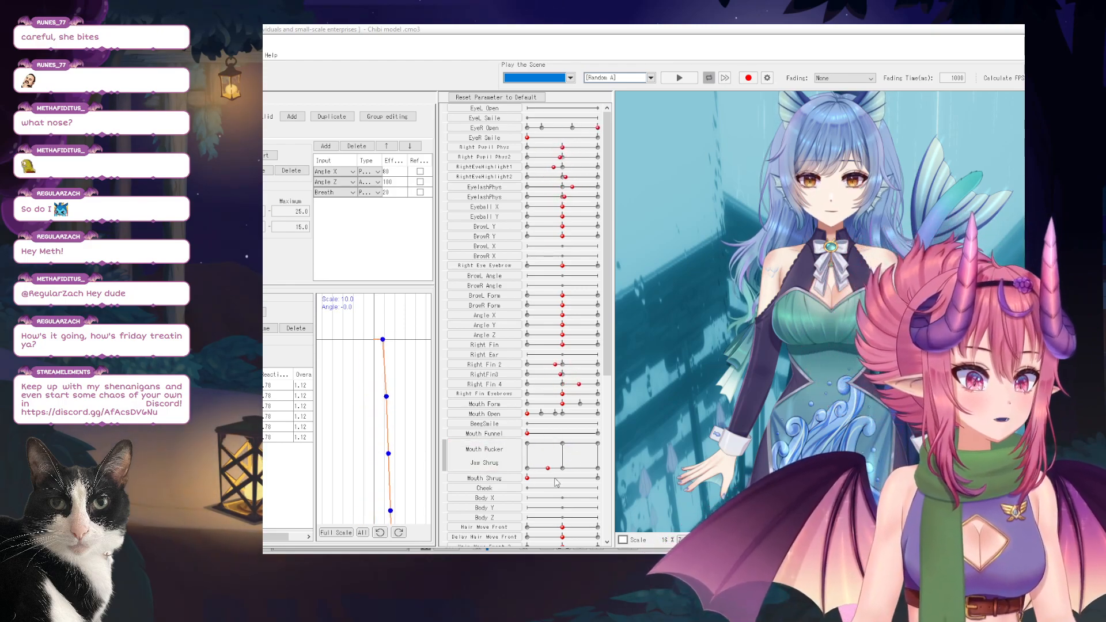
{"action": "left_click", "coordinate": [570, 452]}
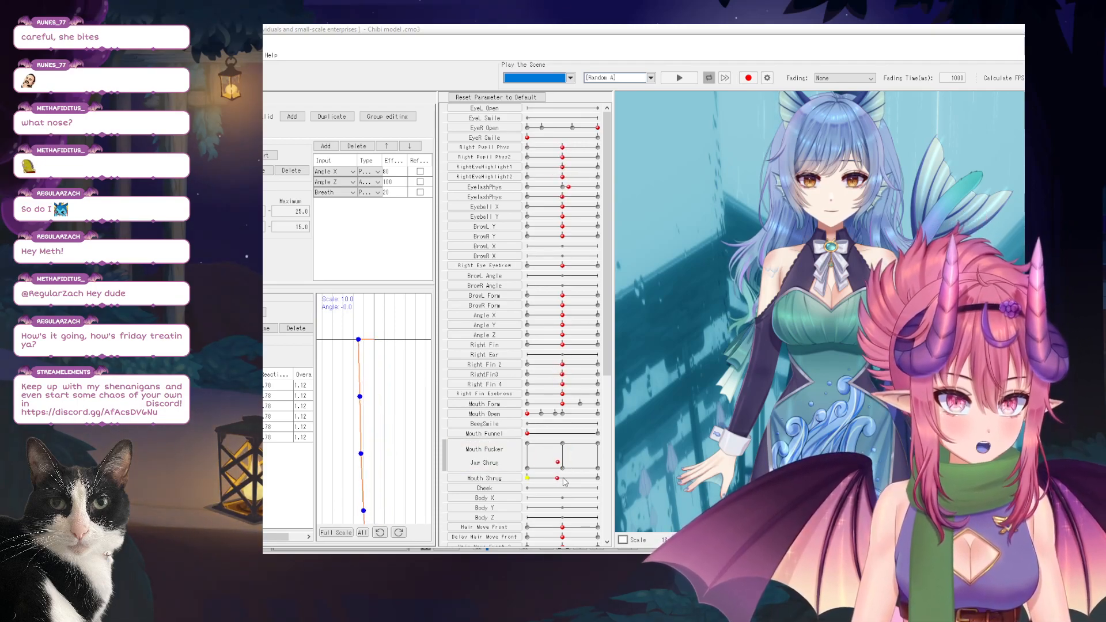
{"action": "left_click_drag", "start_coordinate": [540, 474], "coordinate": [534, 511]}
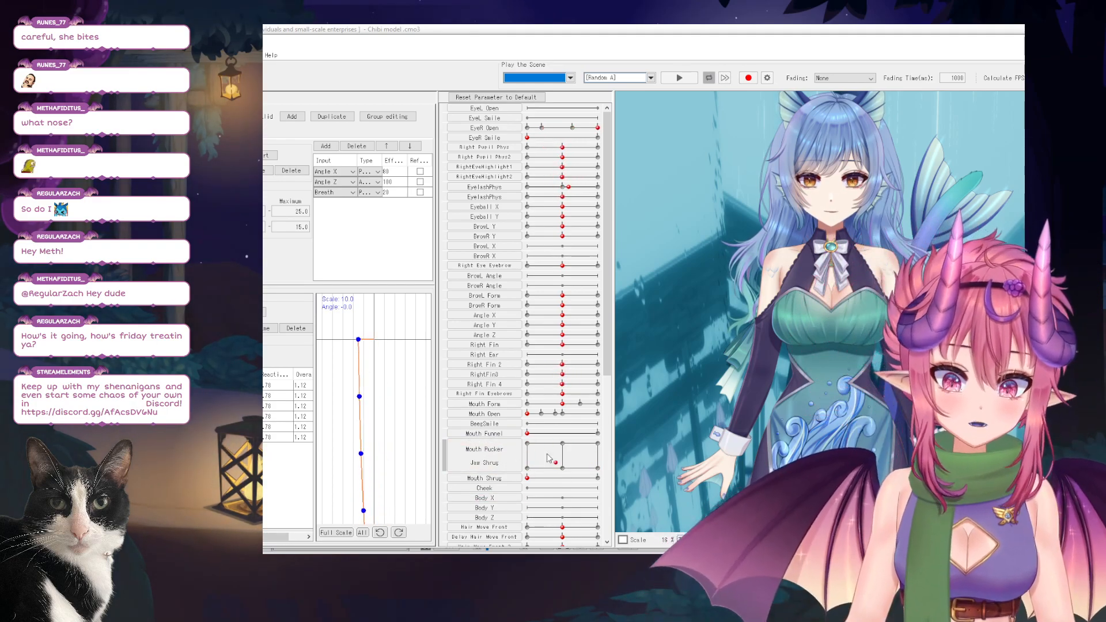
Reset the physics preview parameters to default, examine the face up close and return to the modeling window.
{"action": "left_click", "coordinate": [497, 97]}
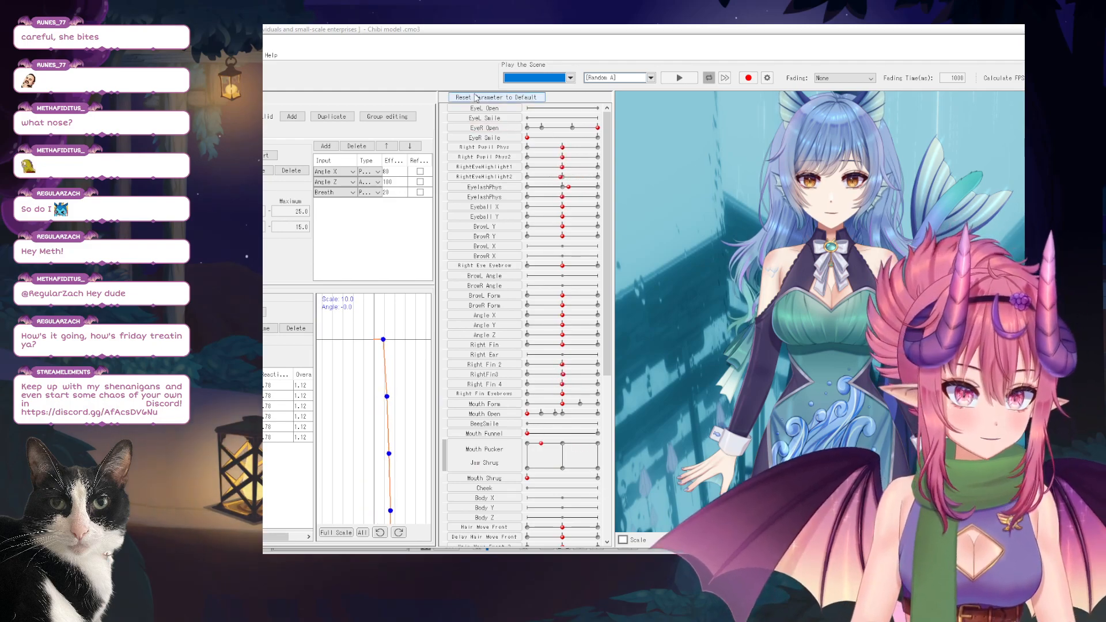
{"action": "scroll", "coordinate": [756, 265], "scroll_direction": "up", "scroll_amount": 5}
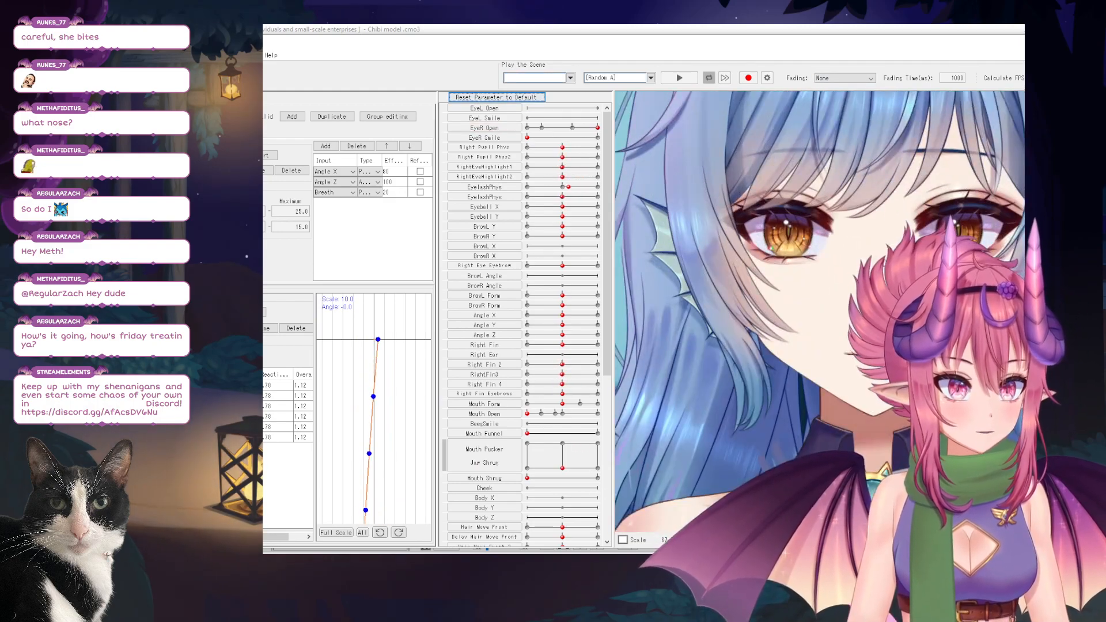
{"action": "left_click_drag", "start_coordinate": [756, 265], "coordinate": [936, 235]}
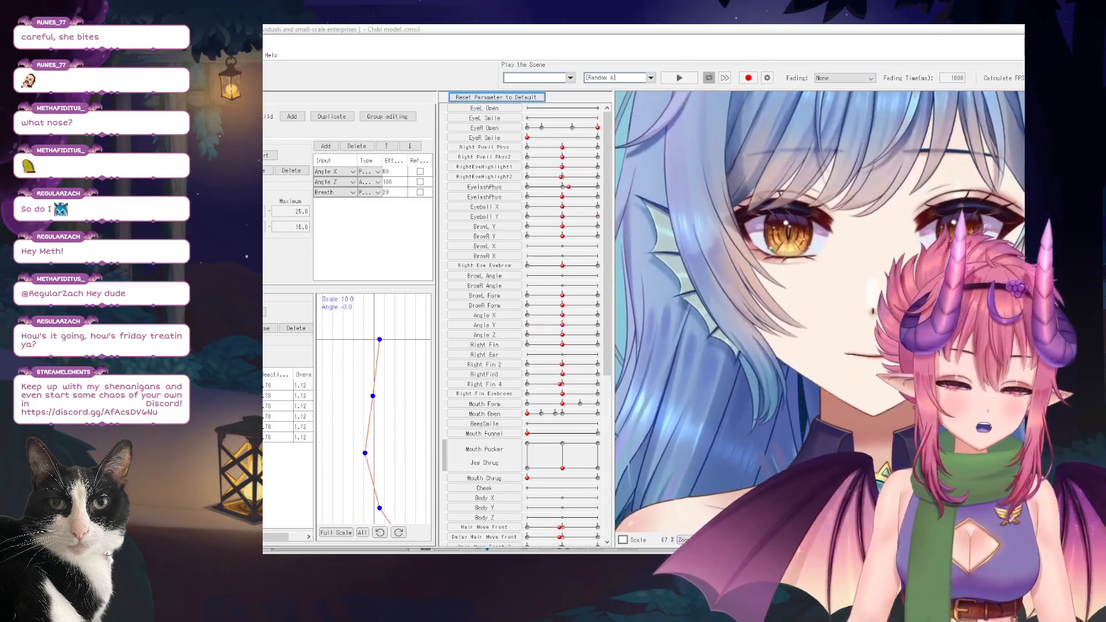
{"action": "scroll", "coordinate": [936, 235], "scroll_direction": "down", "scroll_amount": 5}
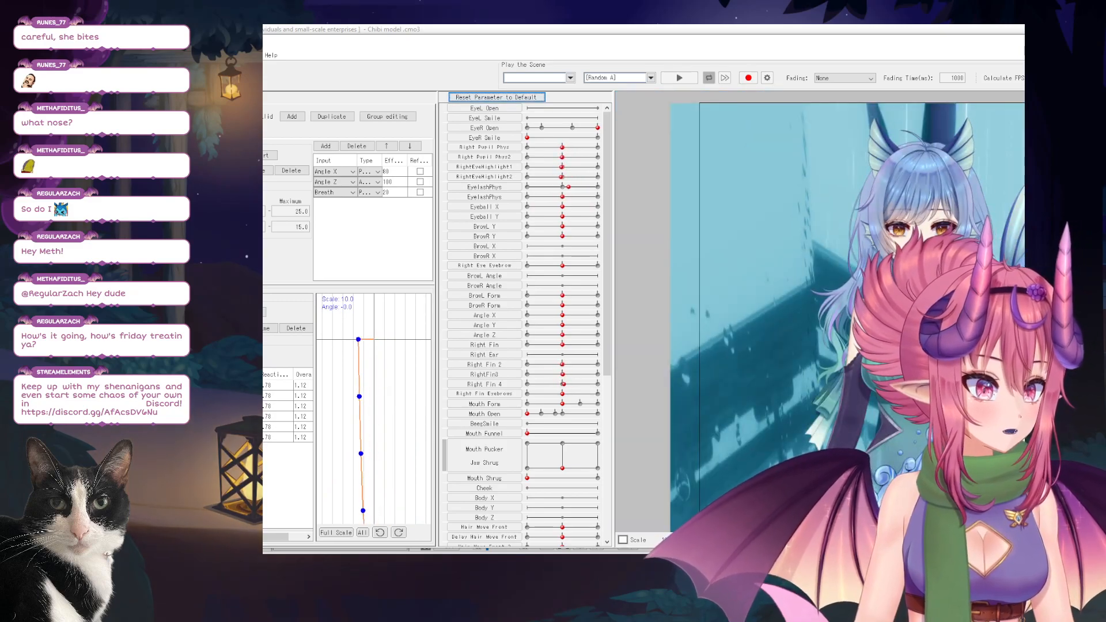
{"action": "key", "text": "alt+Tab"}
Reset the Chibi model's parameters to their default values.
{"action": "scroll", "coordinate": [683, 263], "scroll_direction": "up", "scroll_amount": 5}
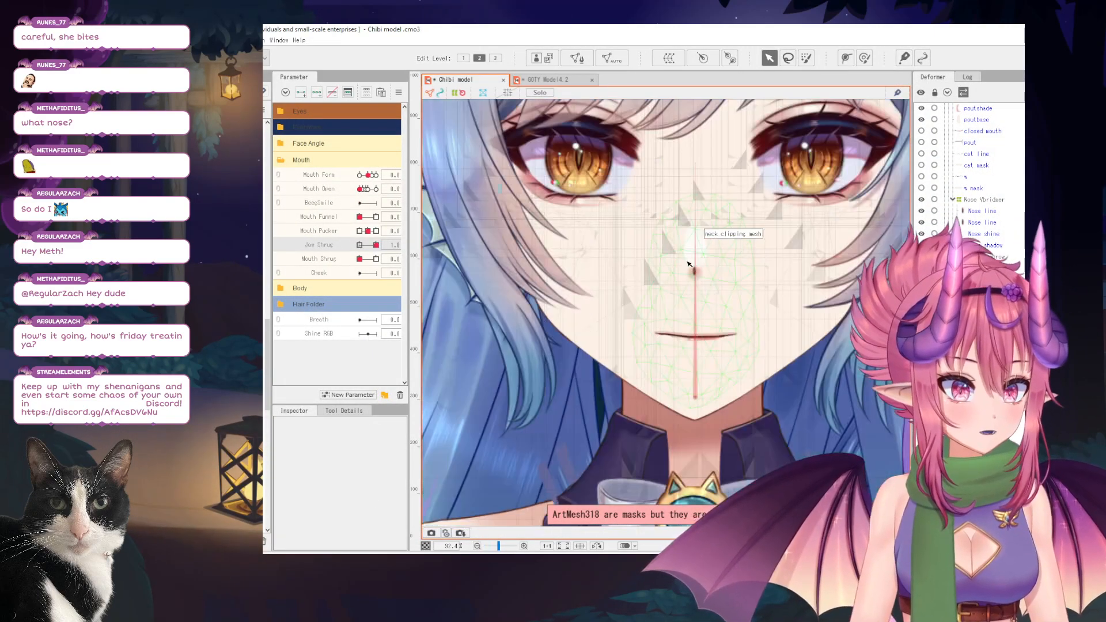
{"action": "left_click_drag", "start_coordinate": [653, 270], "coordinate": [609, 288]}
{"action": "left_click", "coordinate": [399, 92]}
{"action": "left_click", "coordinate": [439, 99]}
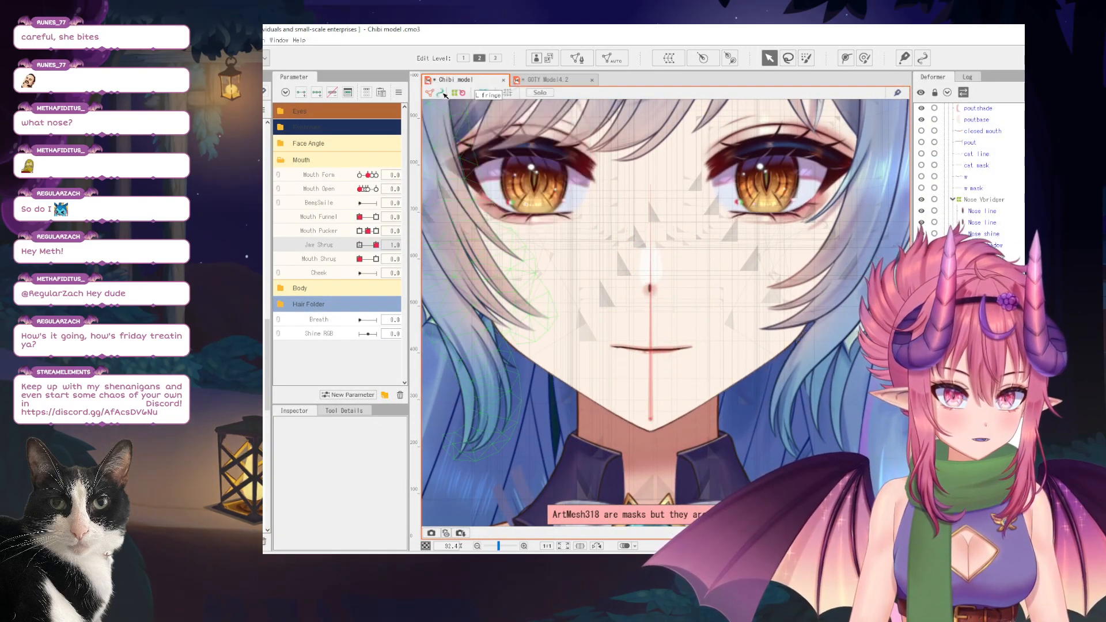
{"action": "scroll", "coordinate": [477, 230], "scroll_direction": "down", "scroll_amount": 3}
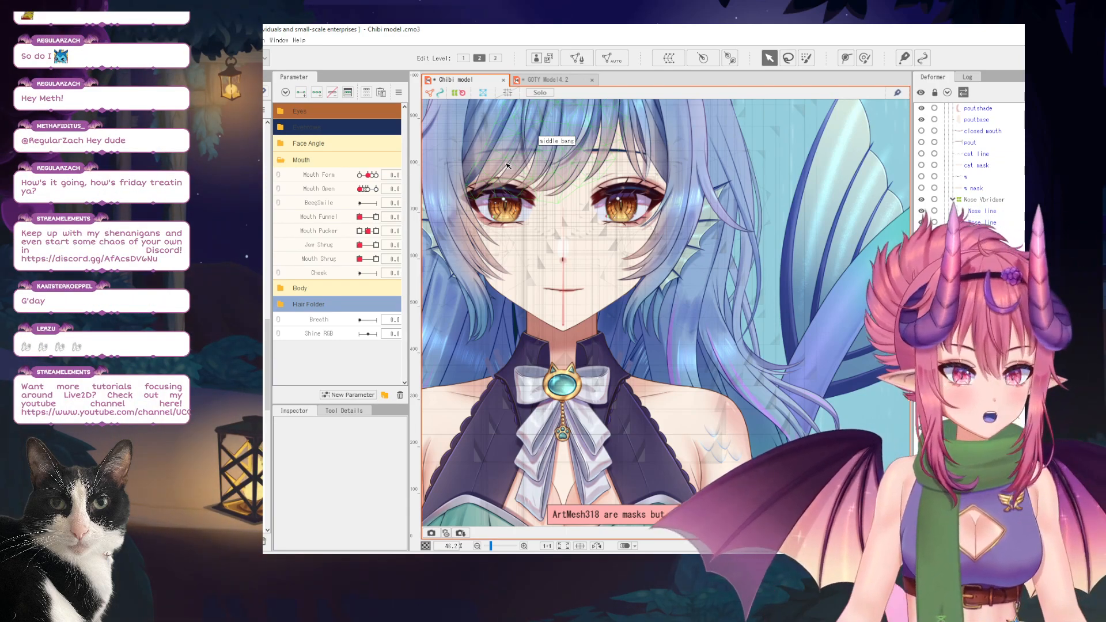
Select all objects keyed on the Jaw Shrug parameter.
{"action": "right_click", "coordinate": [343, 248]}
{"action": "left_click", "coordinate": [394, 245]}
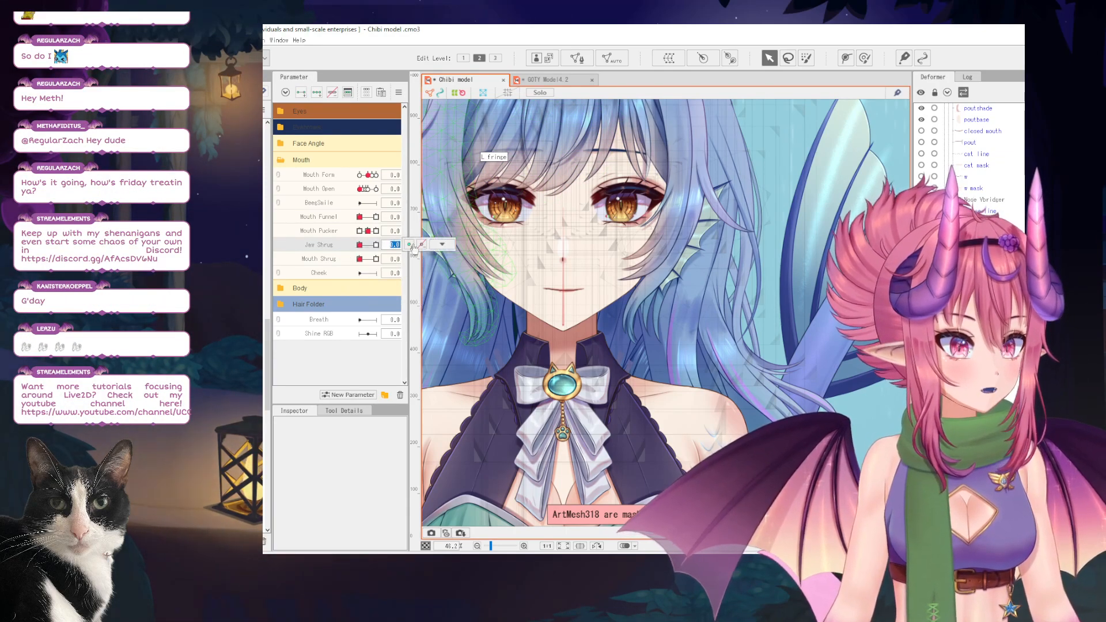
{"action": "left_click", "coordinate": [436, 244]}
{"action": "left_click", "coordinate": [449, 245]}
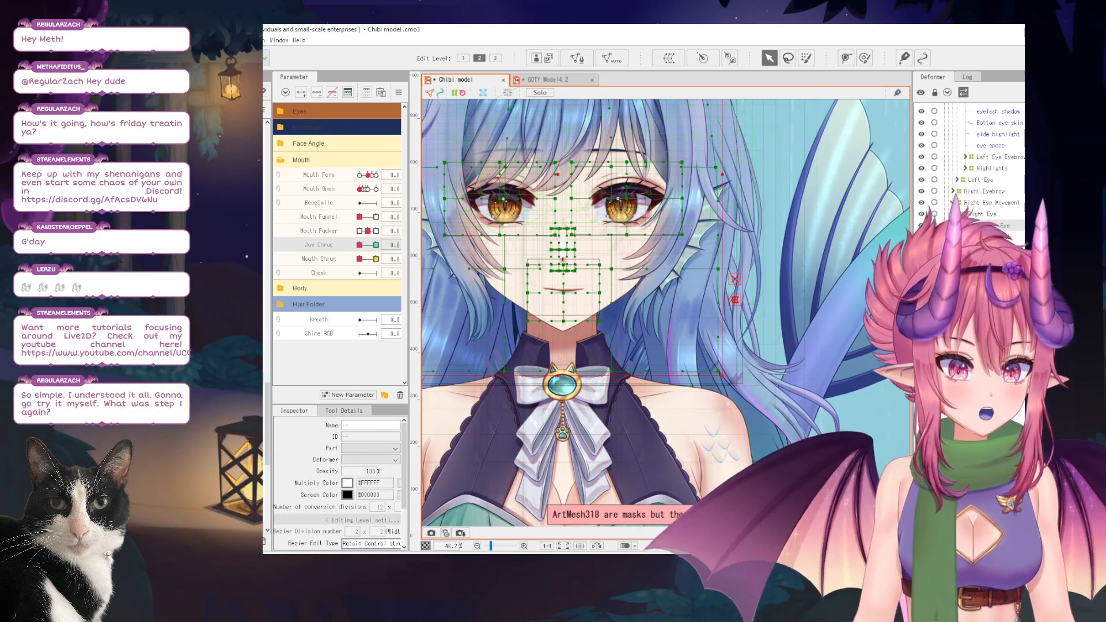
Open the blend shape weight limit settings for Jaw Shrug and list the parameters available for limiting it.
{"action": "left_click", "coordinate": [398, 92]}
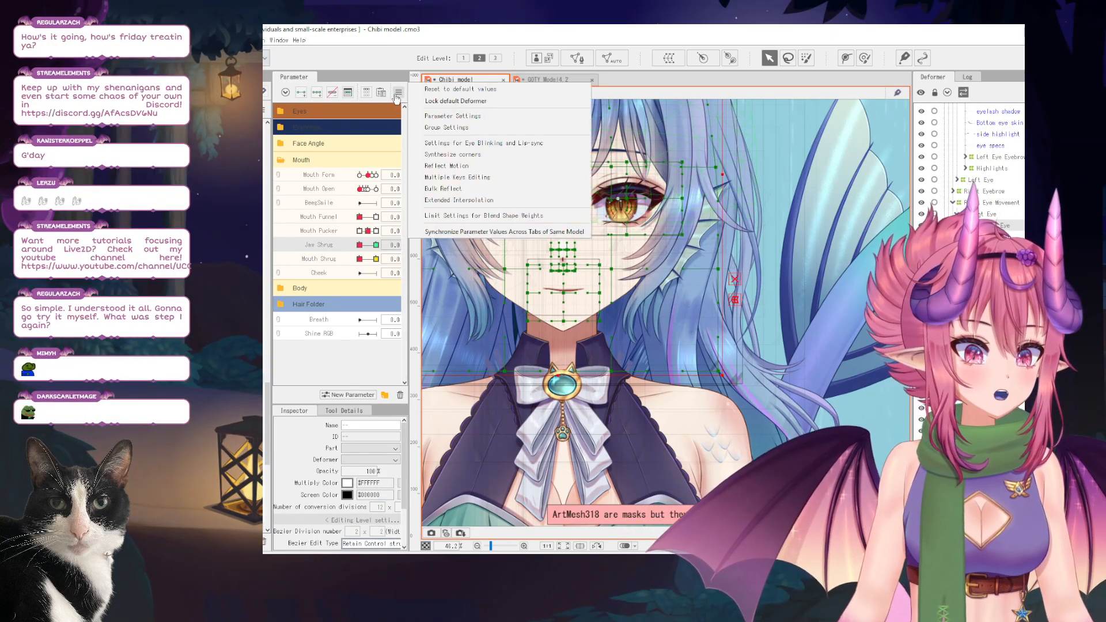
{"action": "left_click", "coordinate": [468, 217]}
{"action": "left_click", "coordinate": [407, 180]}
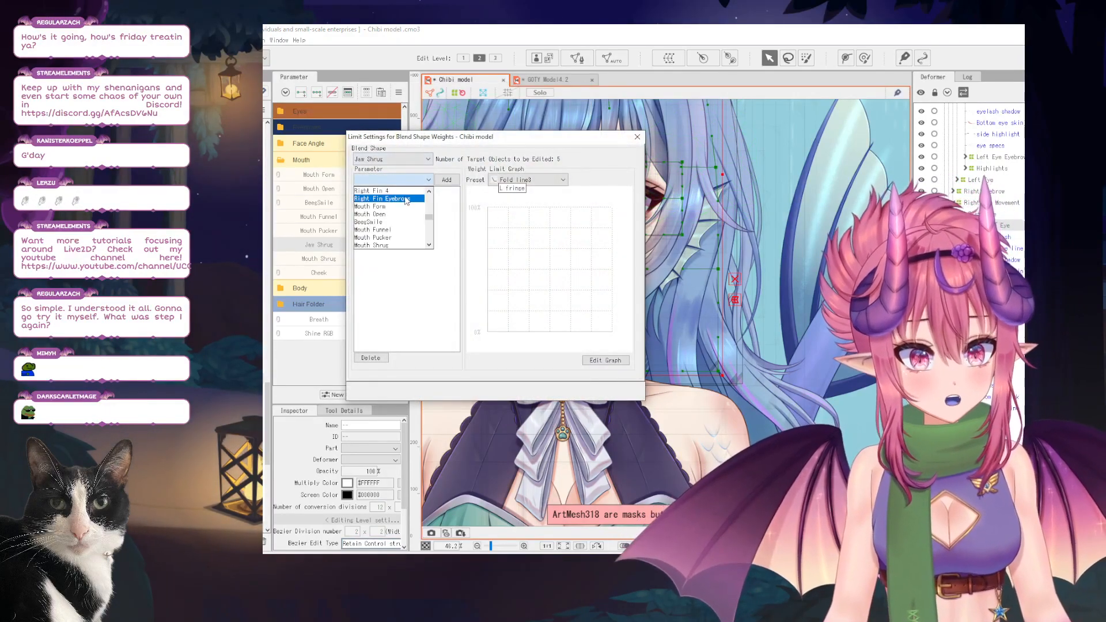